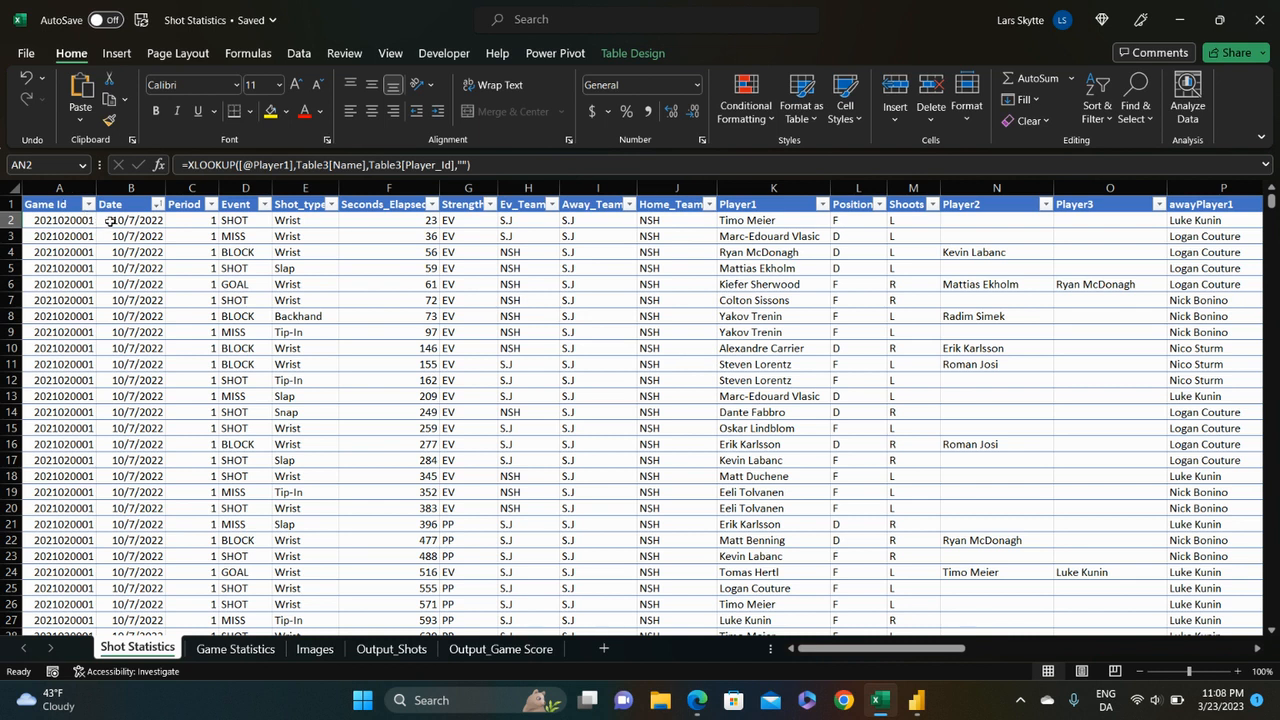
Step: Examine the Shot Statistics sheet's columns, including date, shot type, Player1, X and y coordinates, Player ID and Game Id
{"action": "left_click", "coordinate": [135, 220]}
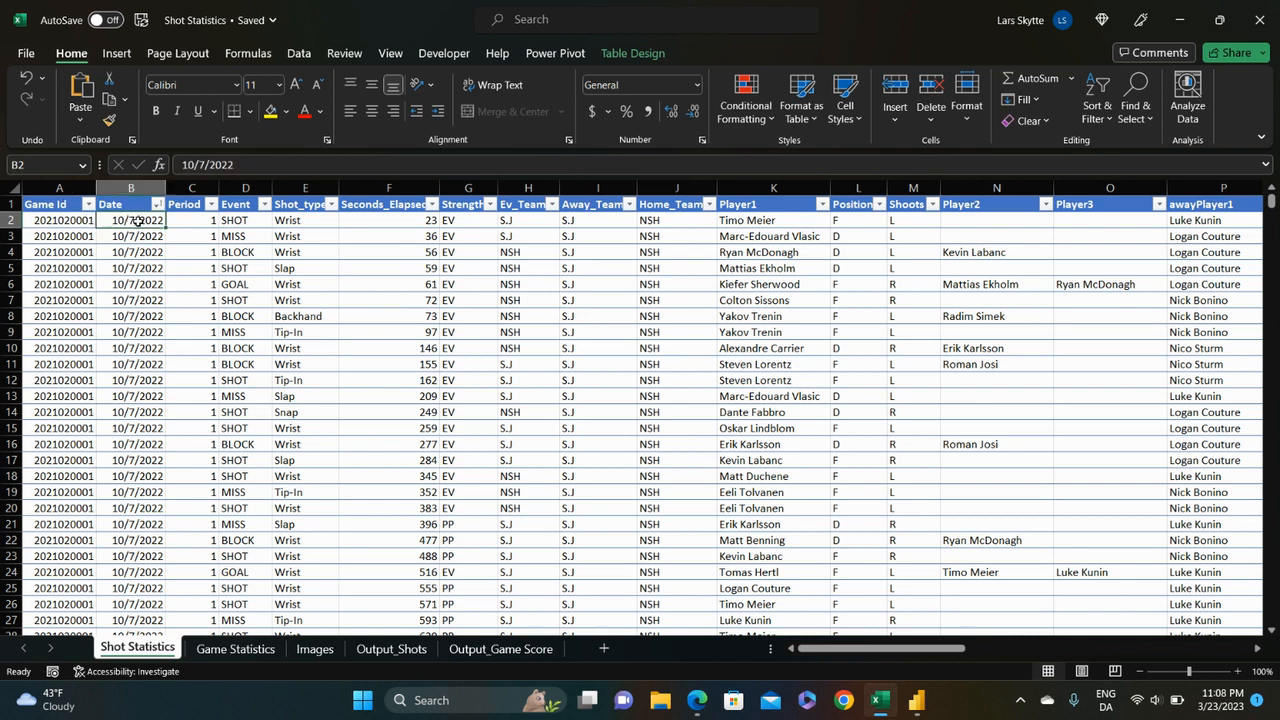
{"action": "left_click", "coordinate": [287, 222]}
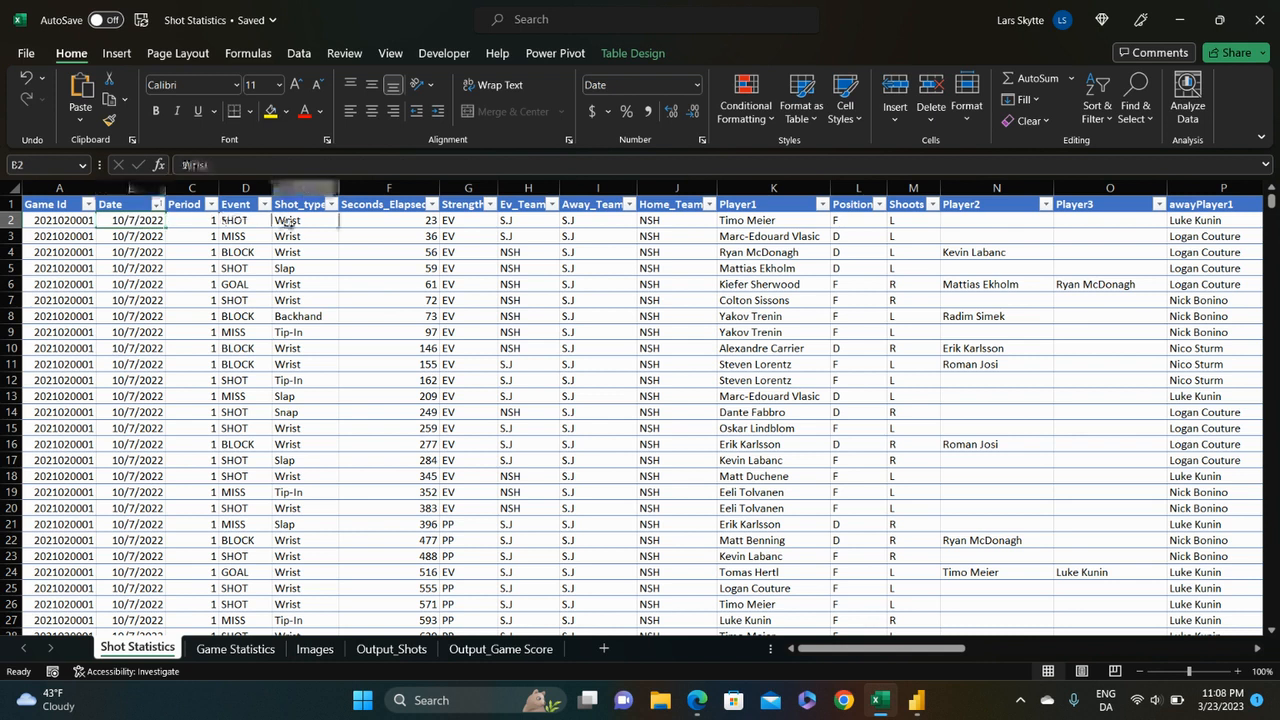
{"action": "left_click", "coordinate": [776, 224]}
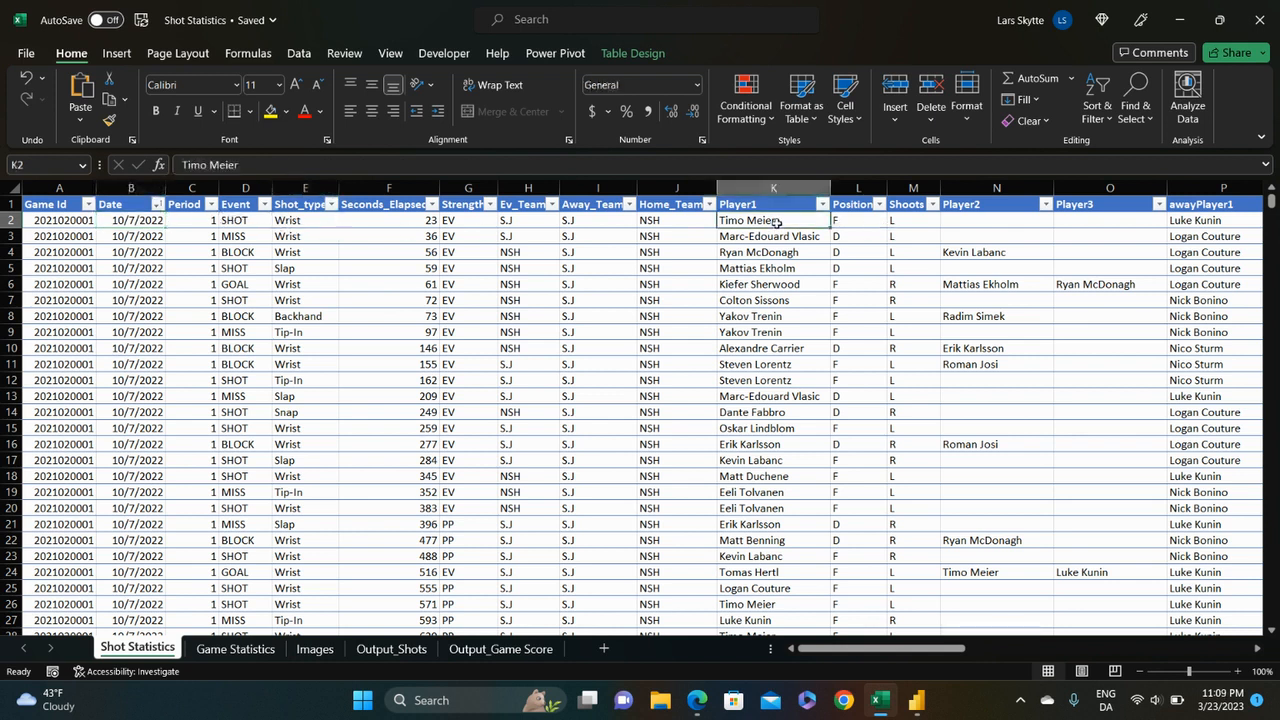
{"action": "left_click_drag", "start_coordinate": [902, 652], "coordinate": [1189, 652]}
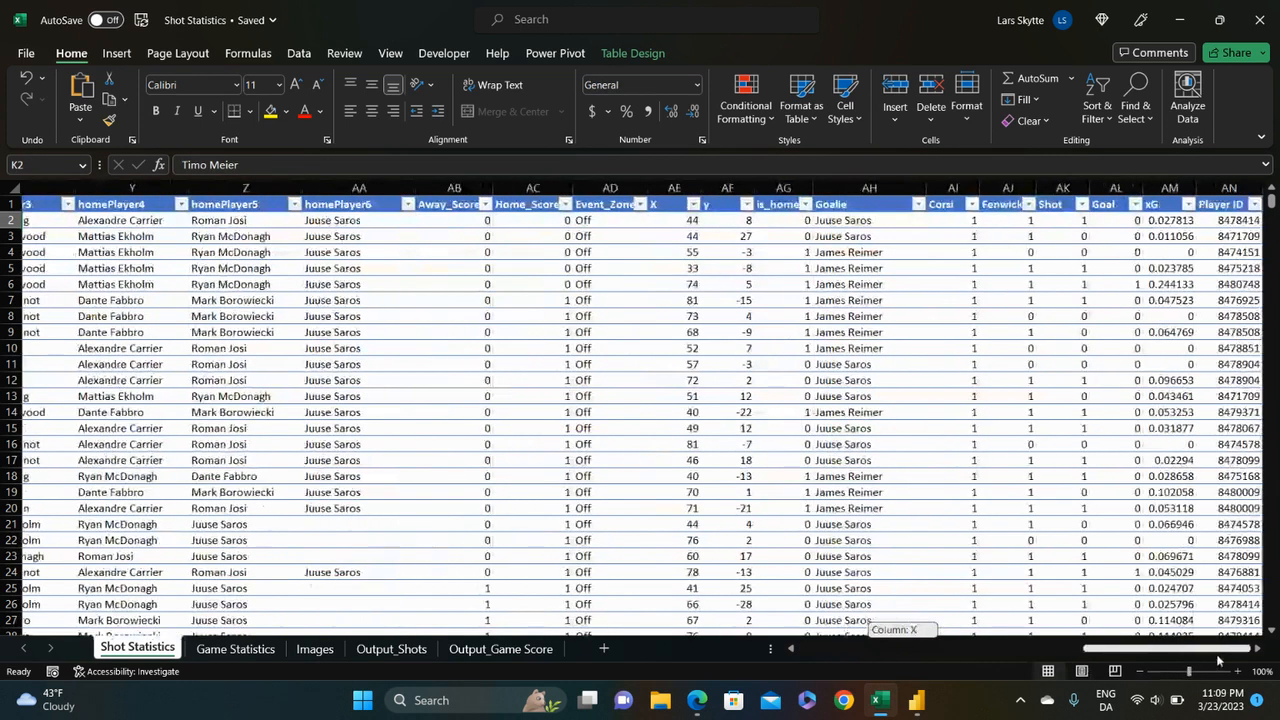
{"action": "left_click", "coordinate": [684, 224]}
{"action": "left_click", "coordinate": [716, 221]}
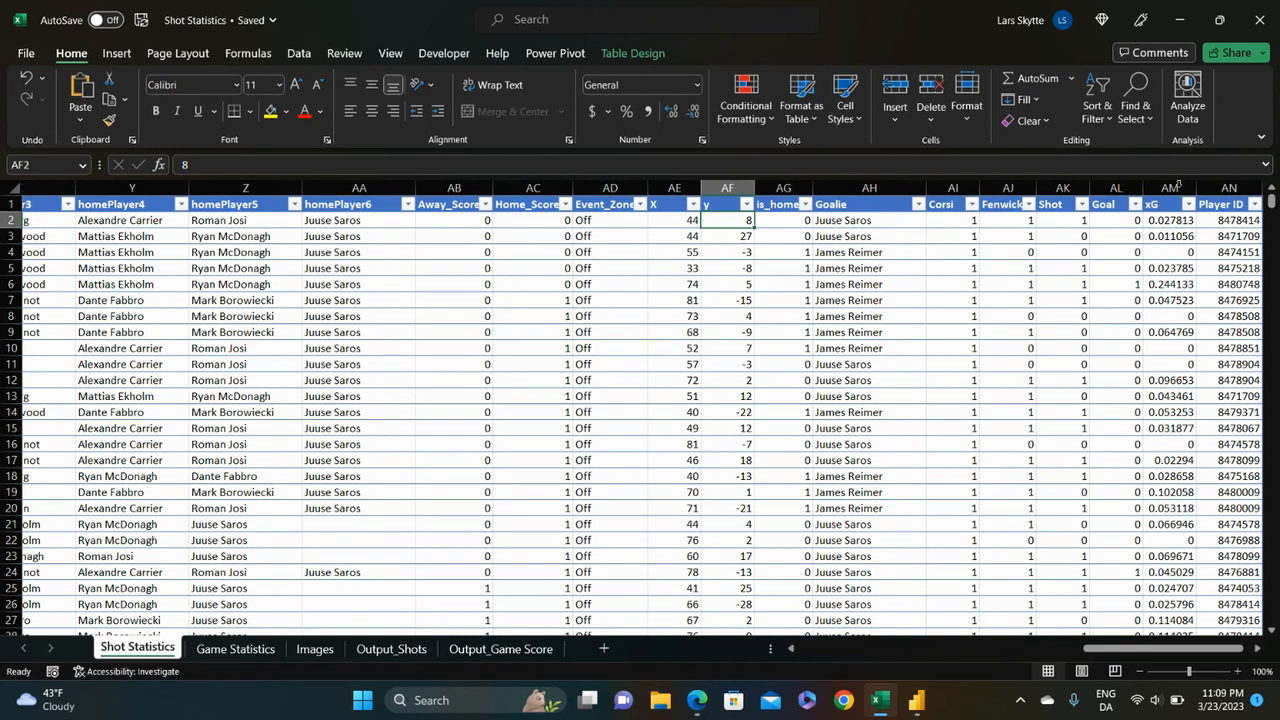
{"action": "left_click", "coordinate": [1214, 220]}
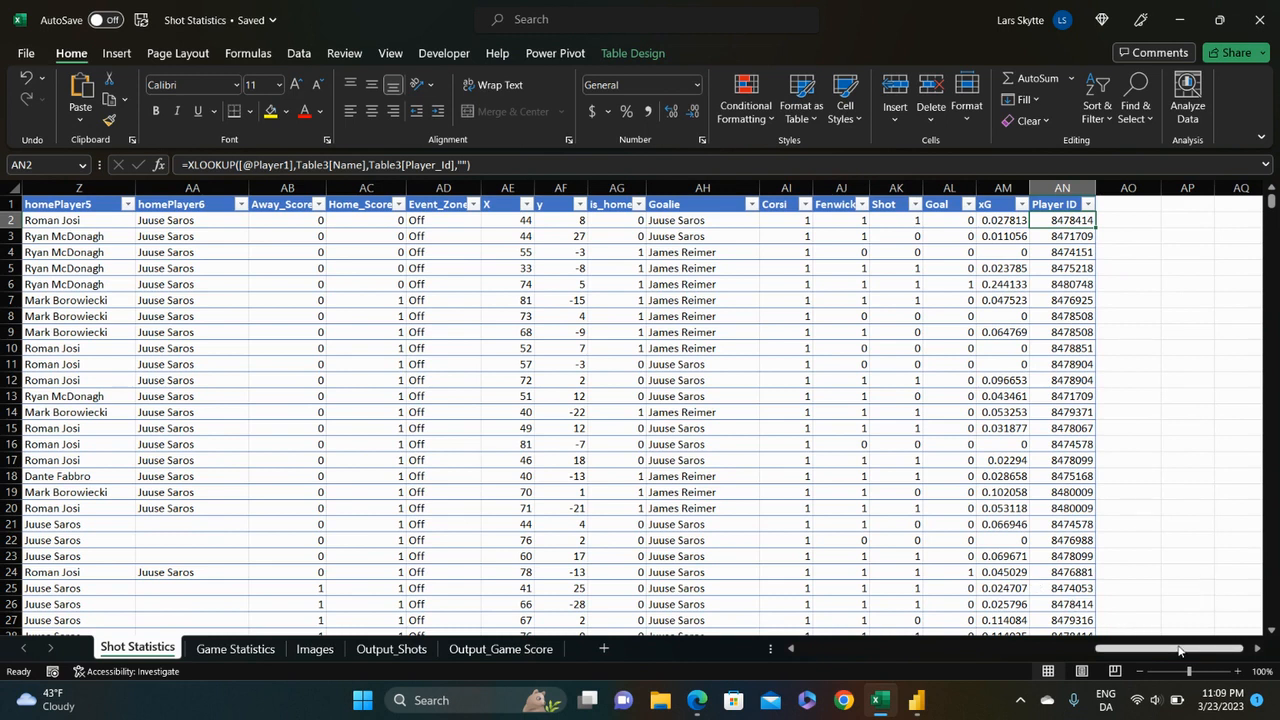
{"action": "left_click_drag", "start_coordinate": [1184, 654], "coordinate": [853, 619]}
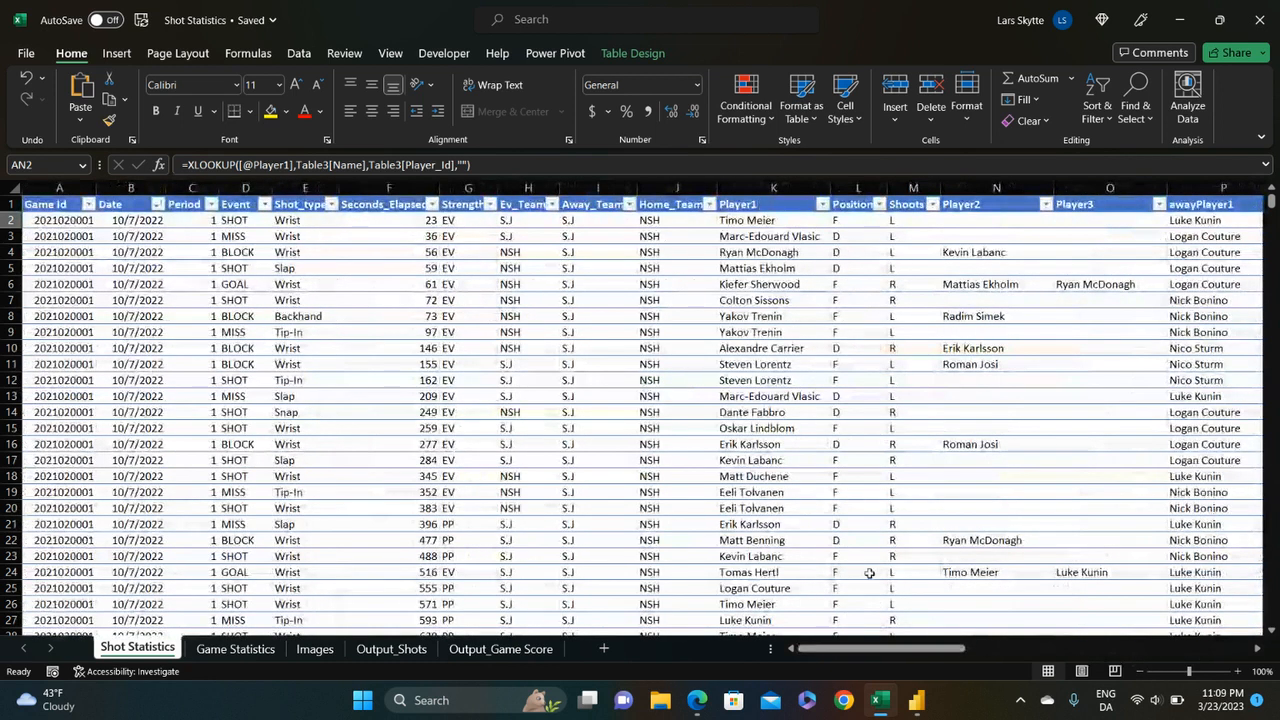
{"action": "left_click", "coordinate": [85, 220]}
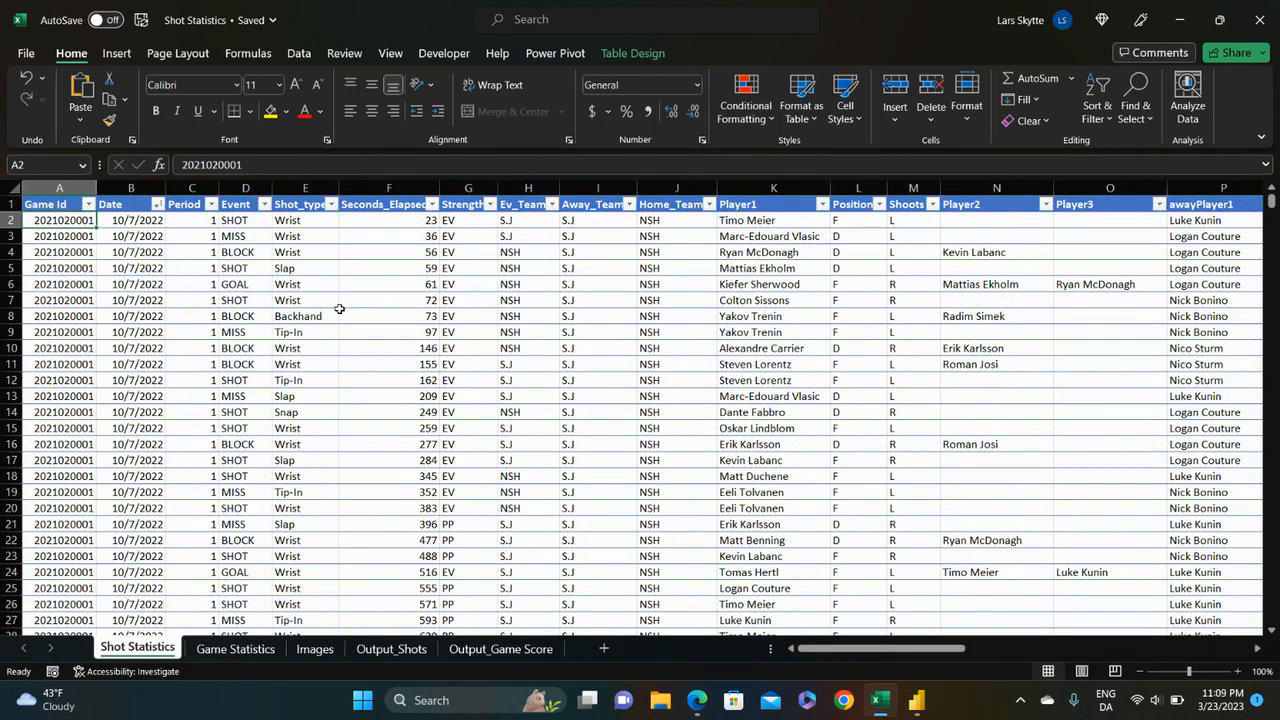
Step: Examine the formulas behind the Player ID, Image URL and Name columns on the Images sheet
{"action": "left_click", "coordinate": [315, 648]}
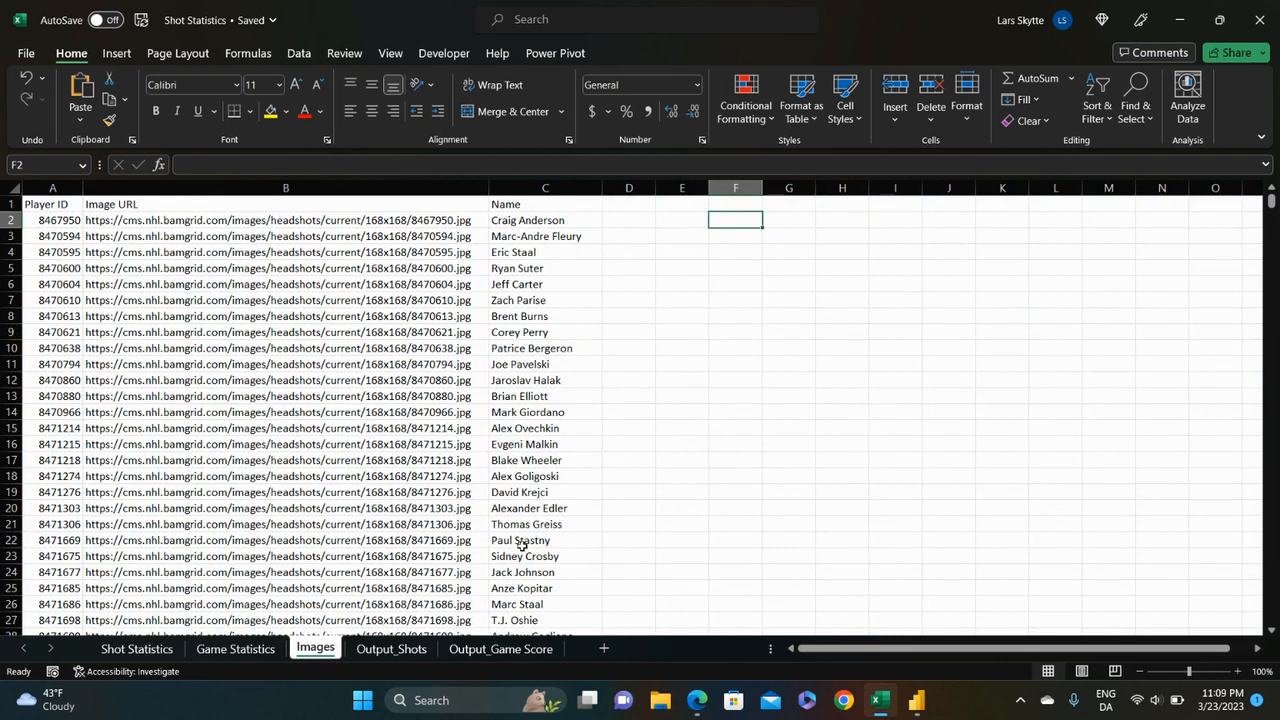
{"action": "left_click", "coordinate": [66, 227]}
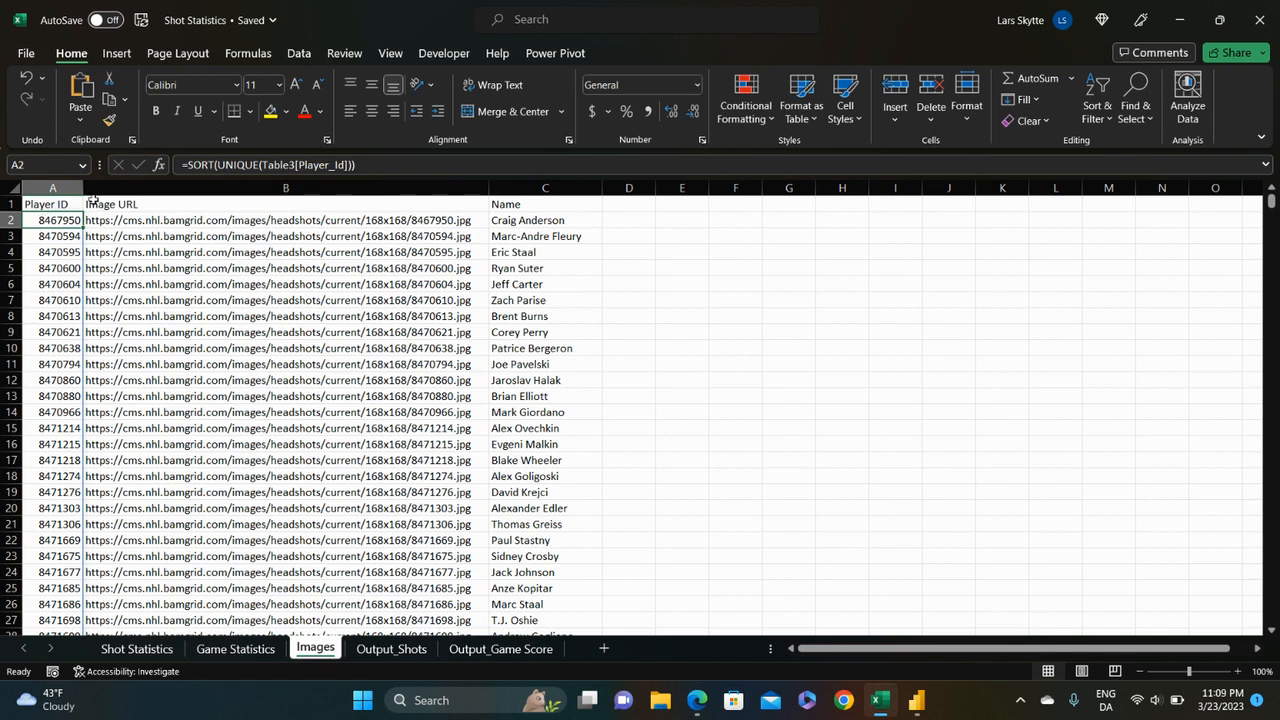
{"action": "left_click", "coordinate": [147, 229]}
{"action": "left_click", "coordinate": [160, 220]}
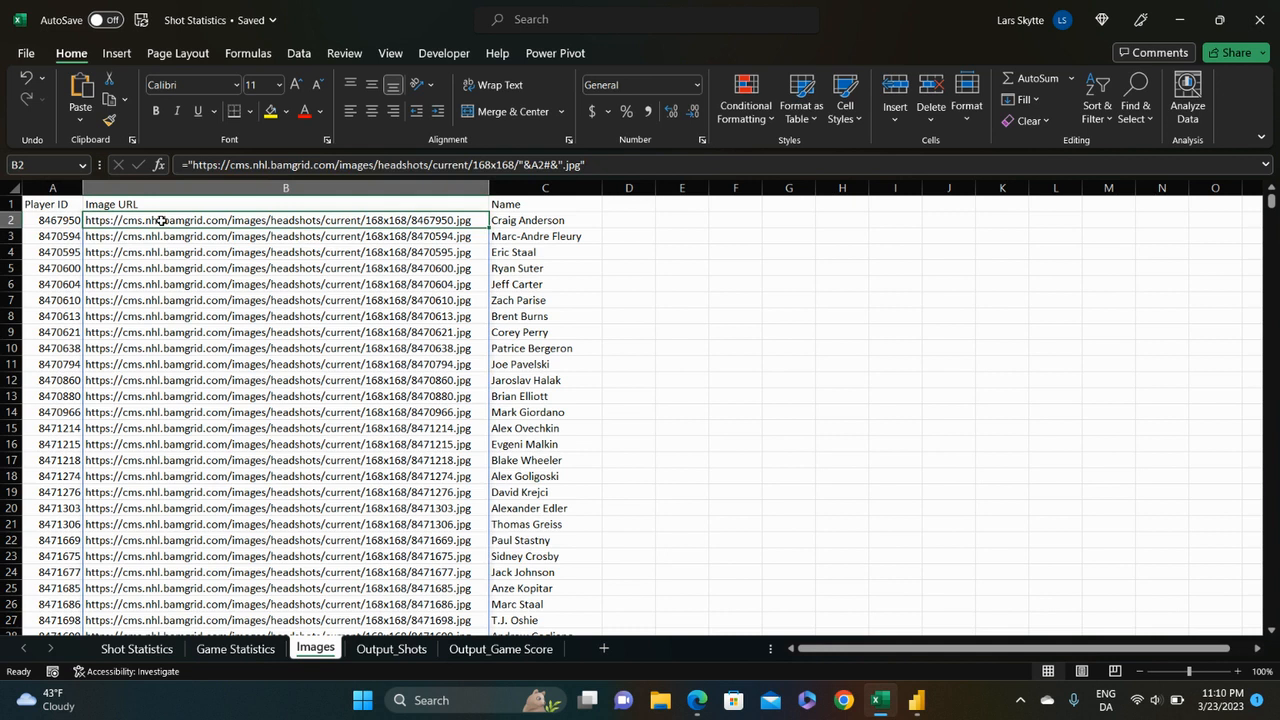
{"action": "left_click", "coordinate": [155, 190]}
{"action": "left_click_drag", "start_coordinate": [193, 165], "coordinate": [554, 165]}
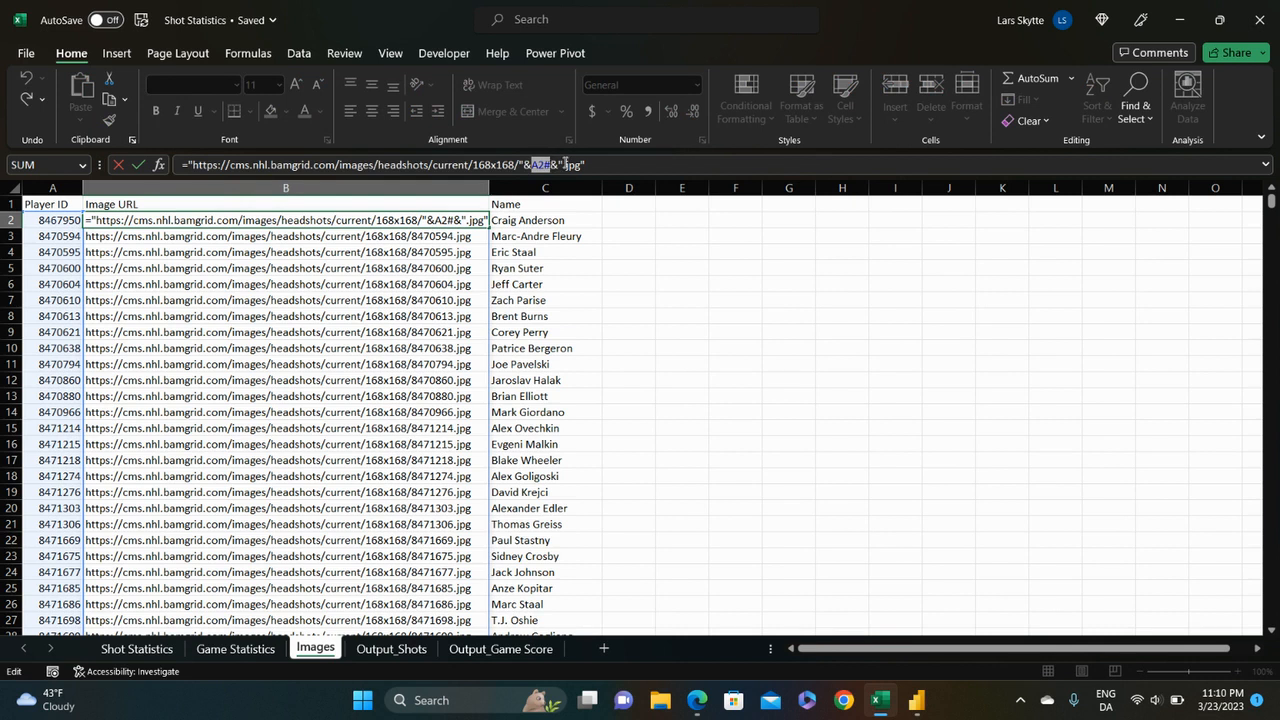
{"action": "left_click_drag", "start_coordinate": [562, 165], "coordinate": [588, 165]}
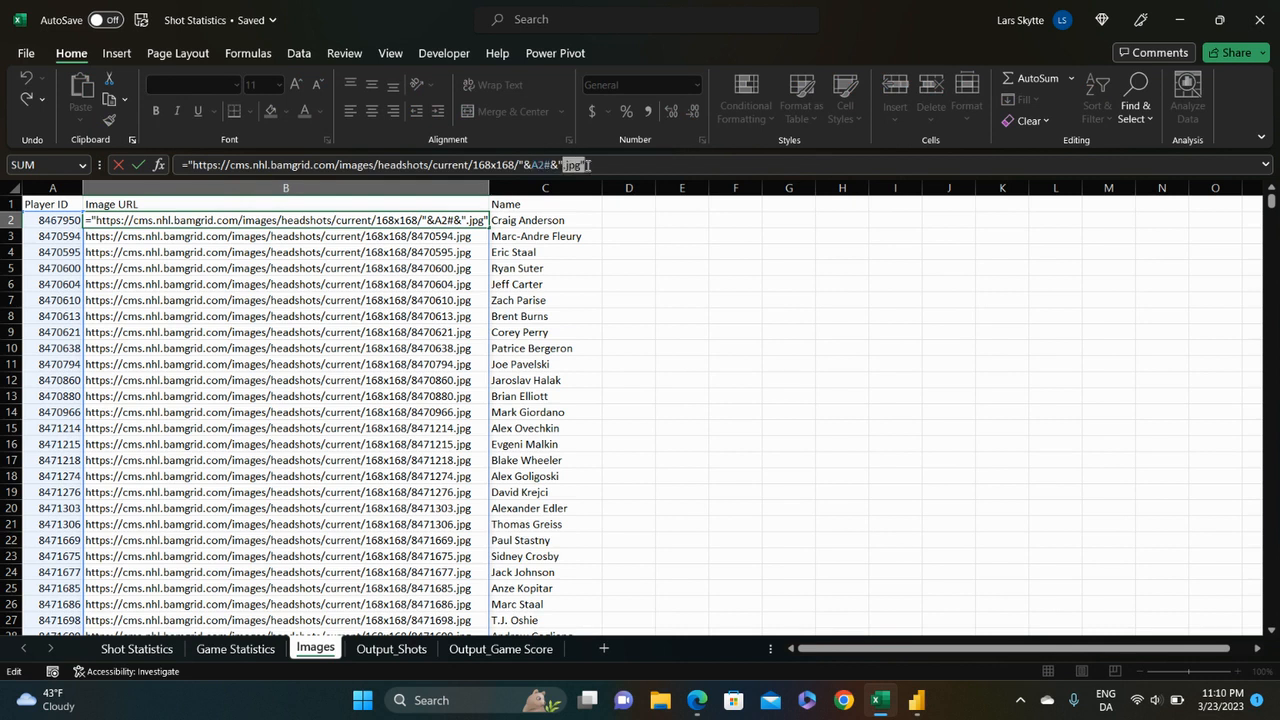
{"action": "left_click", "coordinate": [592, 165]}
{"action": "left_click", "coordinate": [328, 221]}
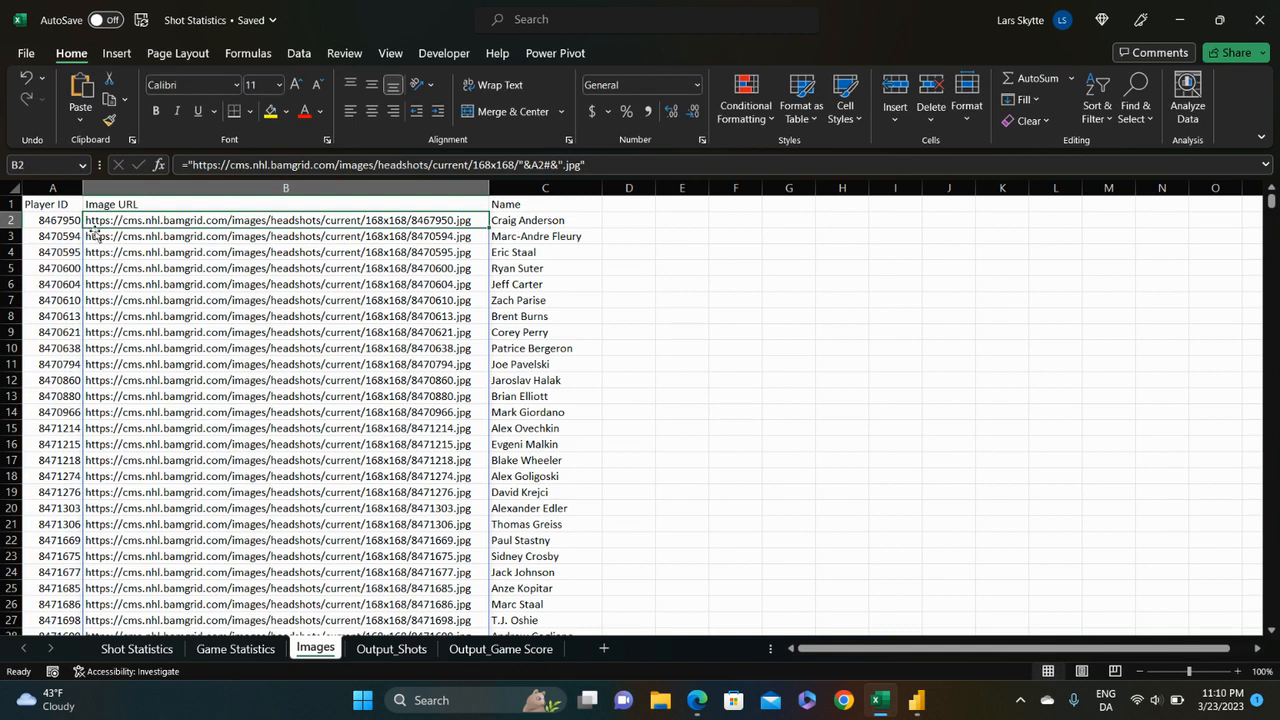
{"action": "left_click", "coordinate": [557, 223]}
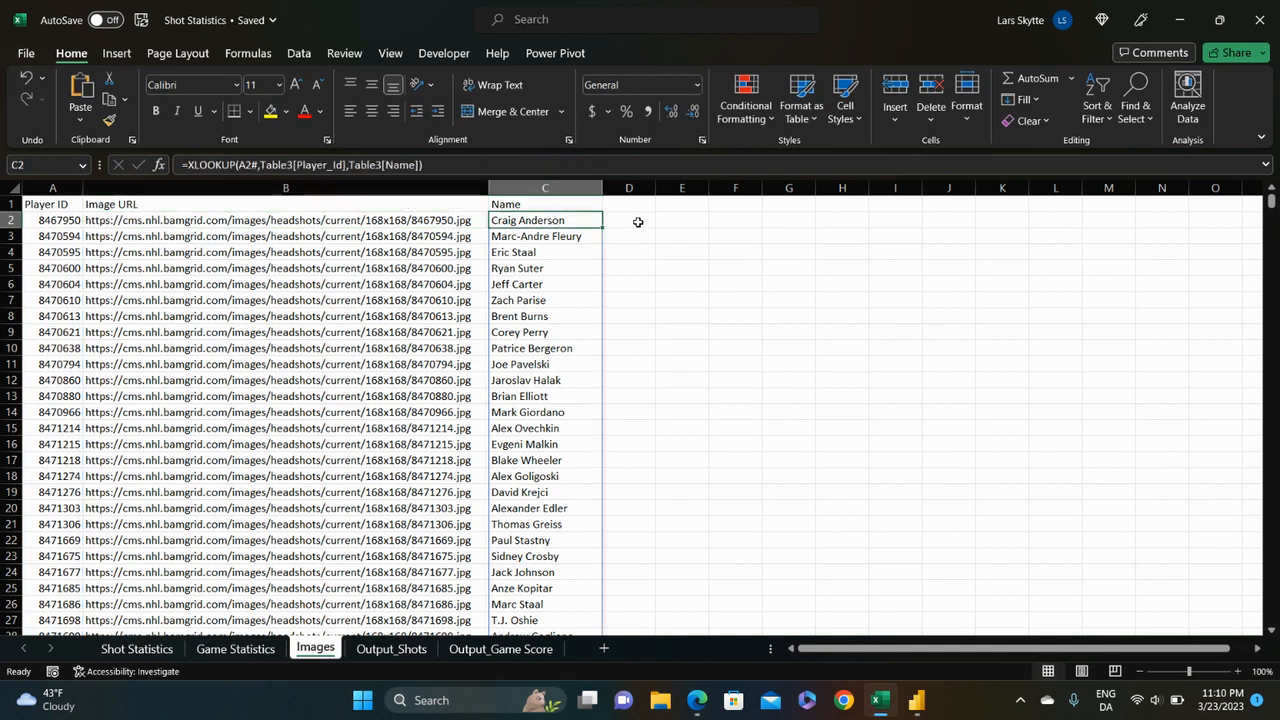
{"action": "left_click", "coordinate": [637, 222]}
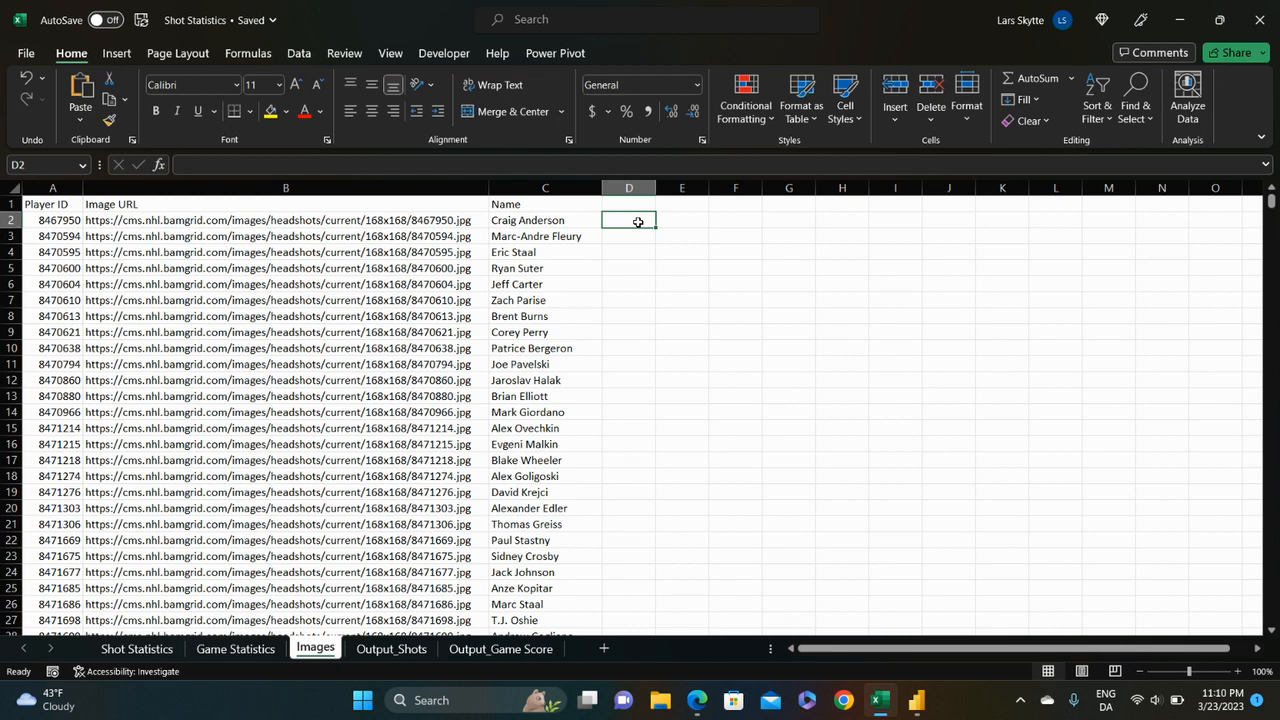
{"action": "left_click", "coordinate": [386, 204]}
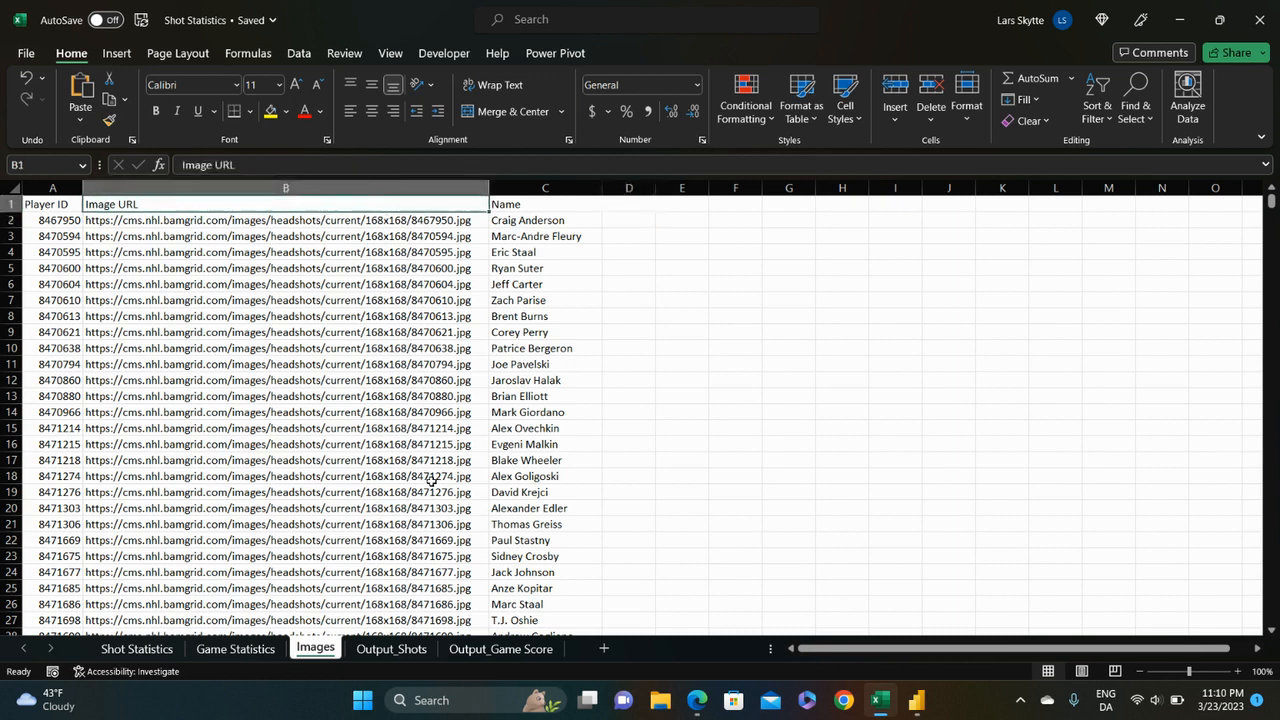
Step: Return to the Shot Statistics sheet, close the workbook in Excel and switch to Power BI Desktop
{"action": "left_click", "coordinate": [137, 649]}
{"action": "left_click", "coordinate": [355, 222]}
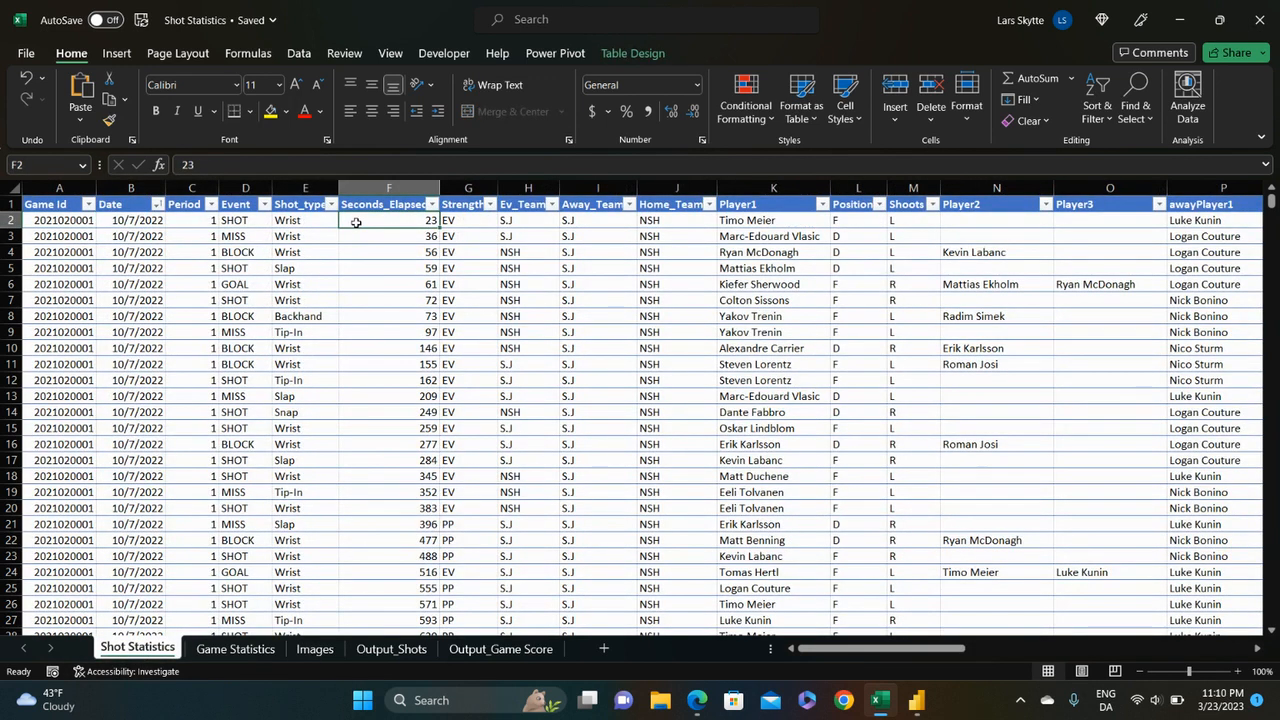
{"action": "left_click", "coordinate": [916, 701]}
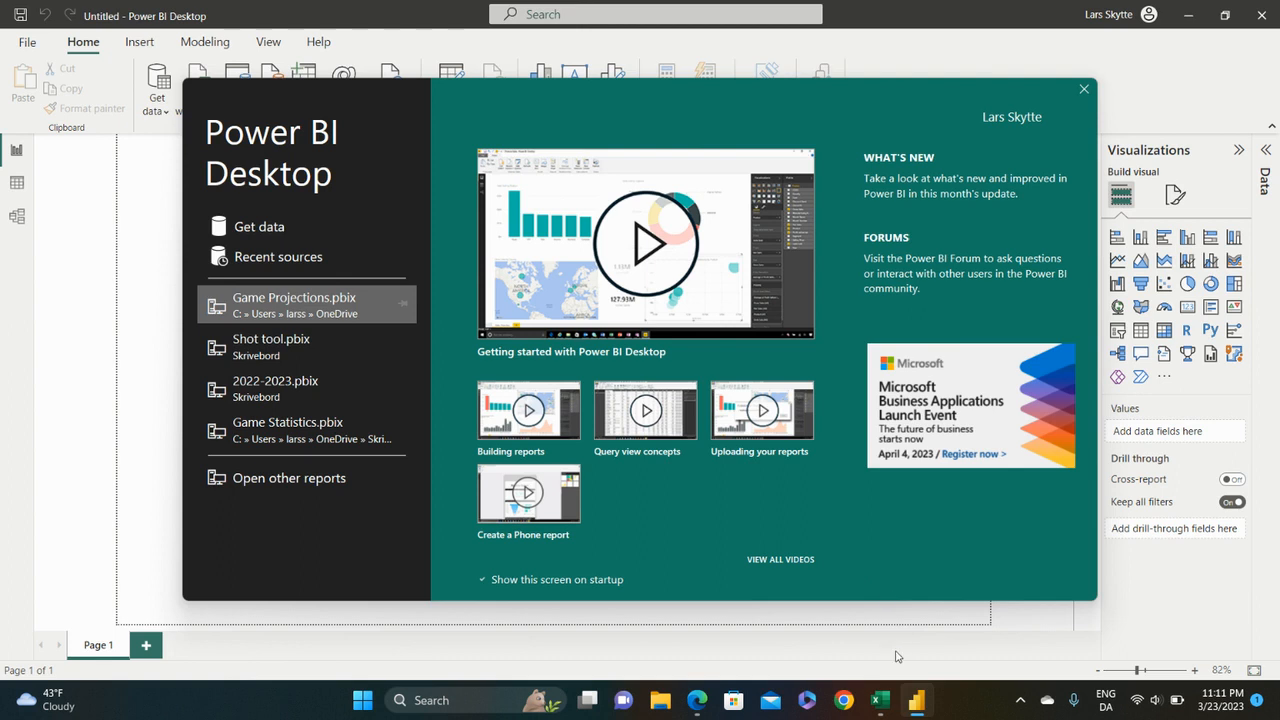
{"action": "left_click", "coordinate": [880, 703]}
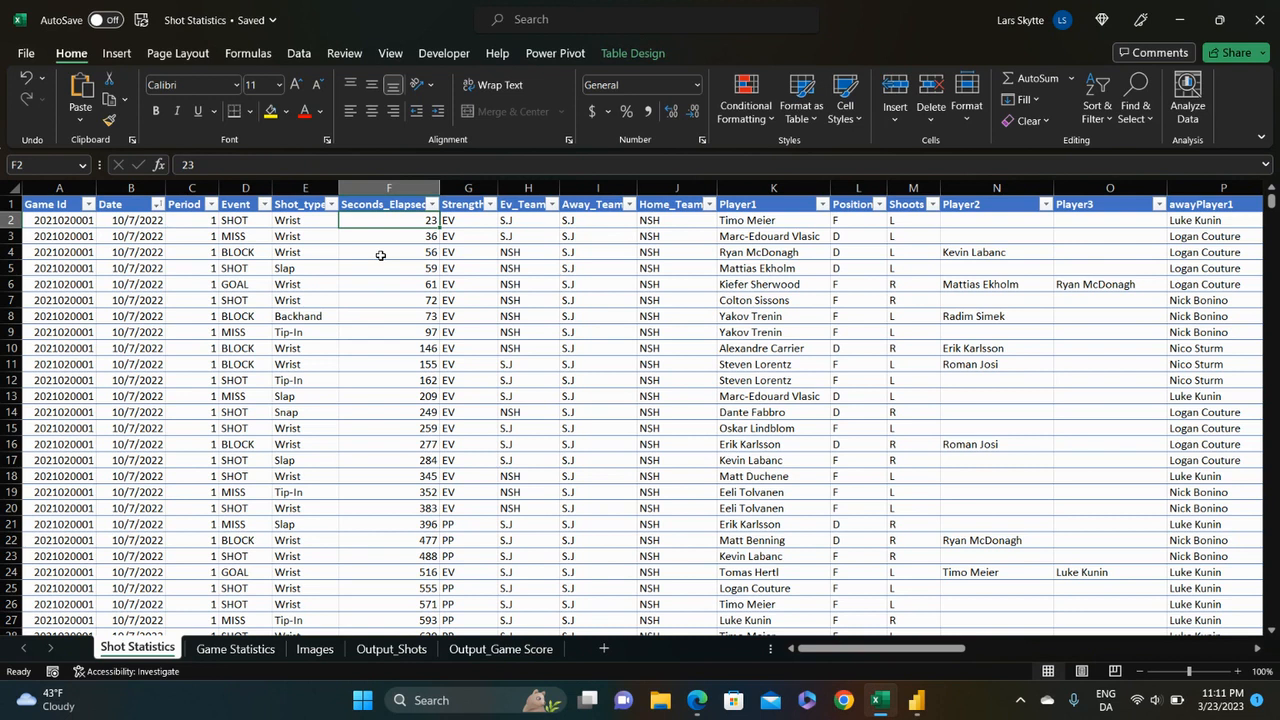
{"action": "left_click", "coordinate": [1262, 20]}
{"action": "left_click", "coordinate": [1262, 20]}
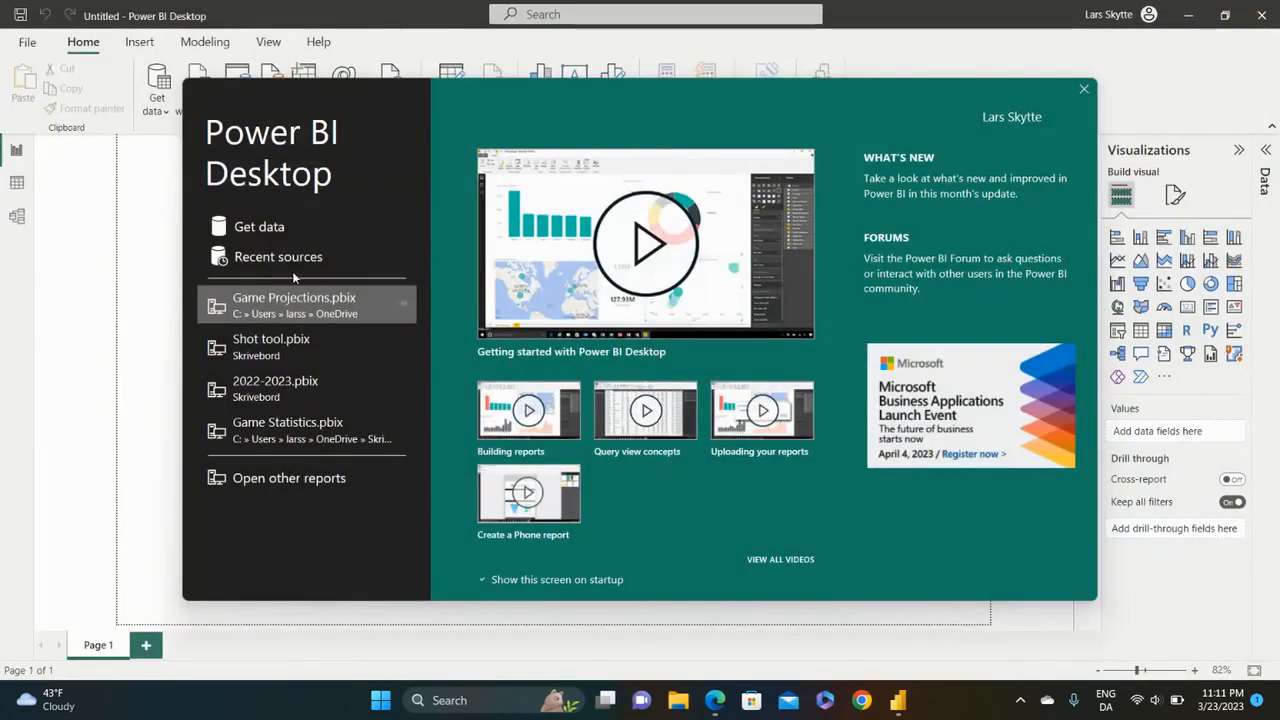
Step: Connect to the Excel workbook Shot Statistics in the OneDrive - Personal folder as a data source
{"action": "left_click", "coordinate": [256, 227]}
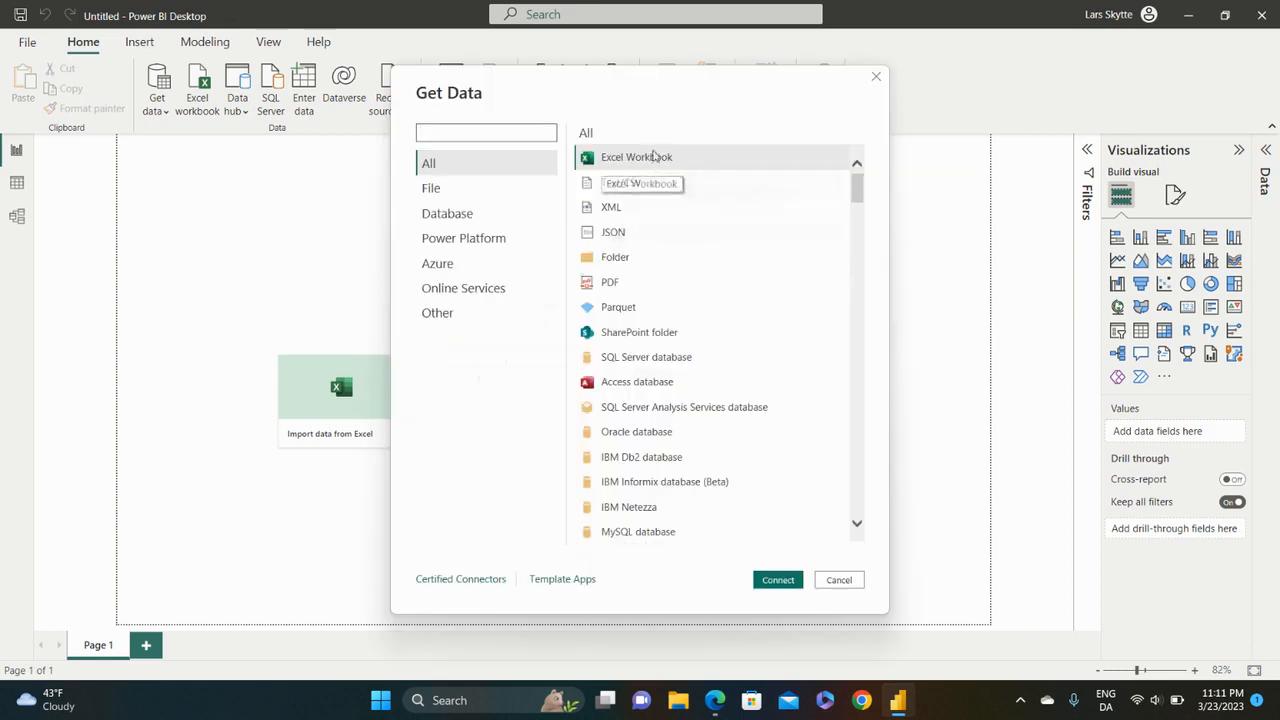
{"action": "double_click", "coordinate": [657, 157]}
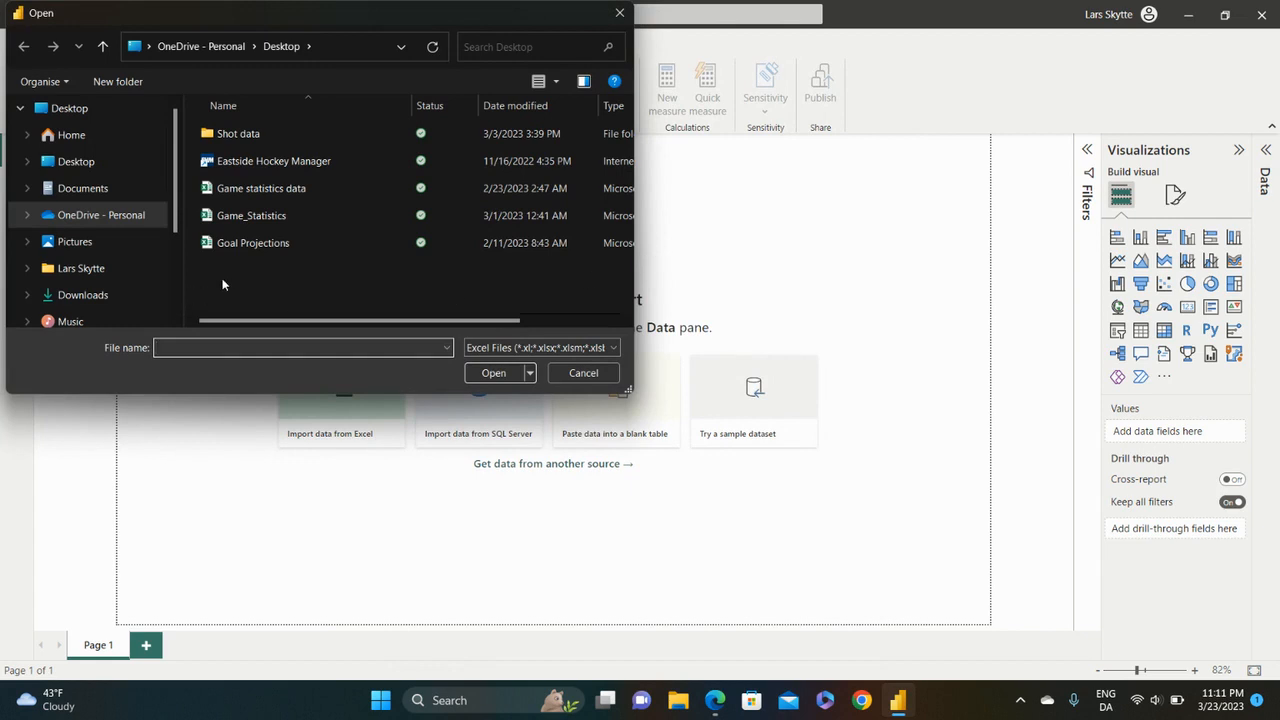
{"action": "left_click", "coordinate": [100, 218]}
{"action": "scroll", "coordinate": [350, 192], "scroll_direction": "down", "scroll_amount": 7}
{"action": "scroll", "coordinate": [350, 190], "scroll_direction": "down", "scroll_amount": 15}
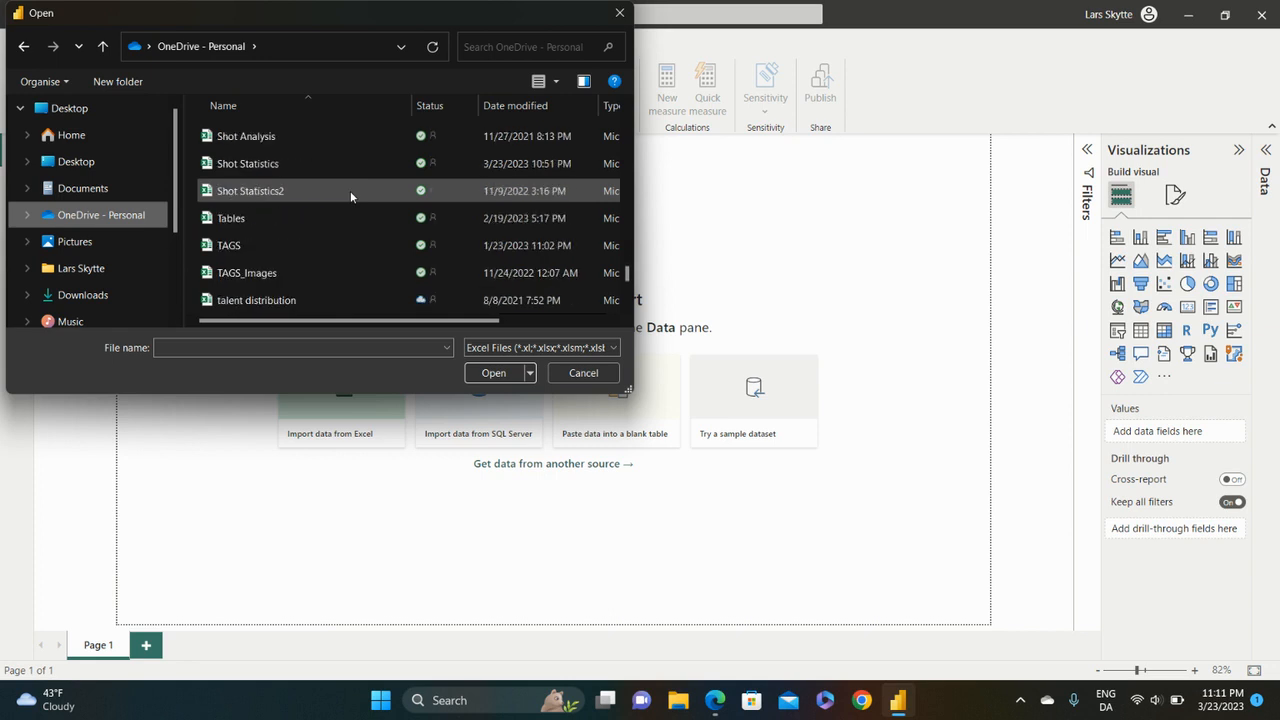
{"action": "double_click", "coordinate": [258, 165]}
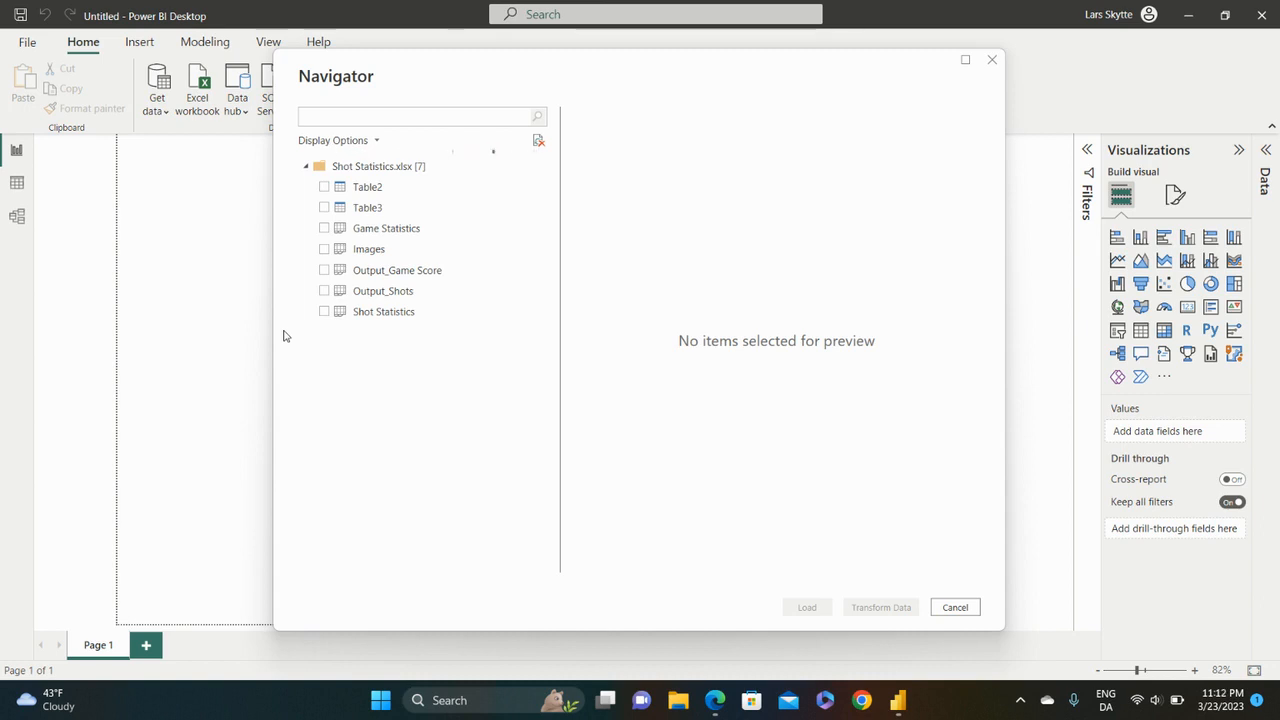
Step: Choose Table2 and Images from the workbook and open them for transformation in Power Query Editor
{"action": "left_click", "coordinate": [368, 188]}
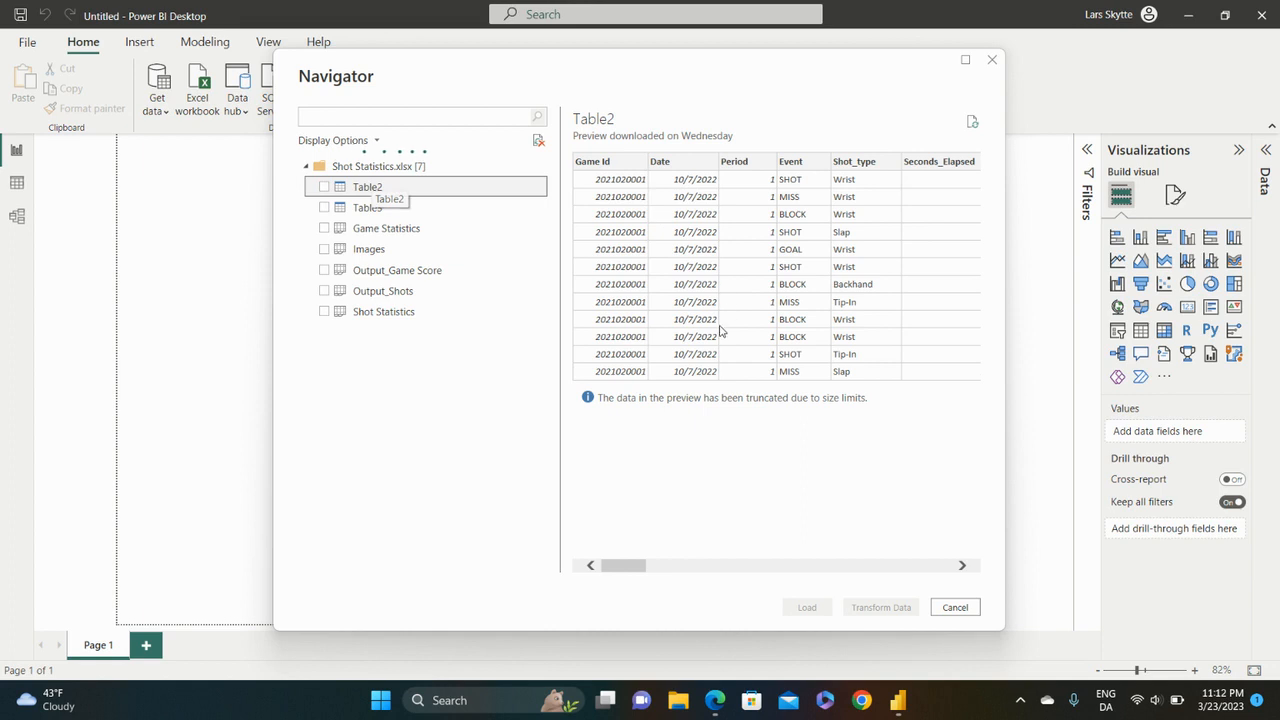
{"action": "left_click", "coordinate": [324, 187]}
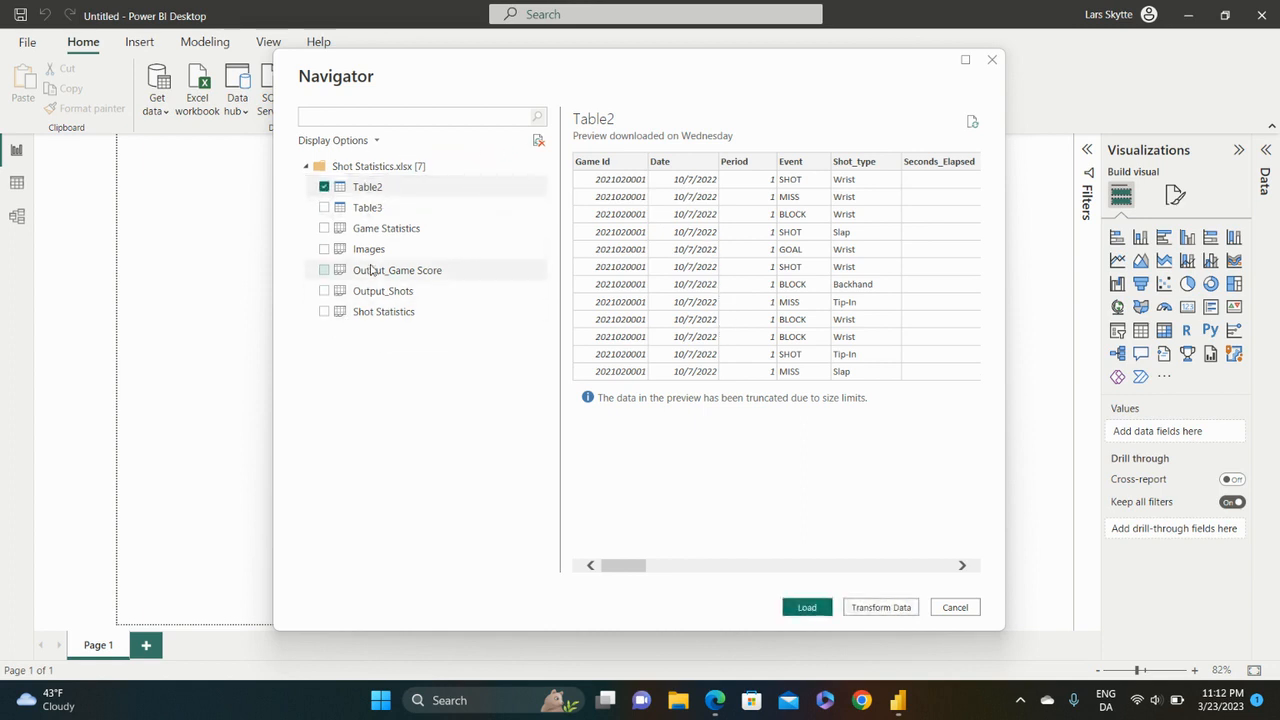
{"action": "left_click", "coordinate": [324, 249]}
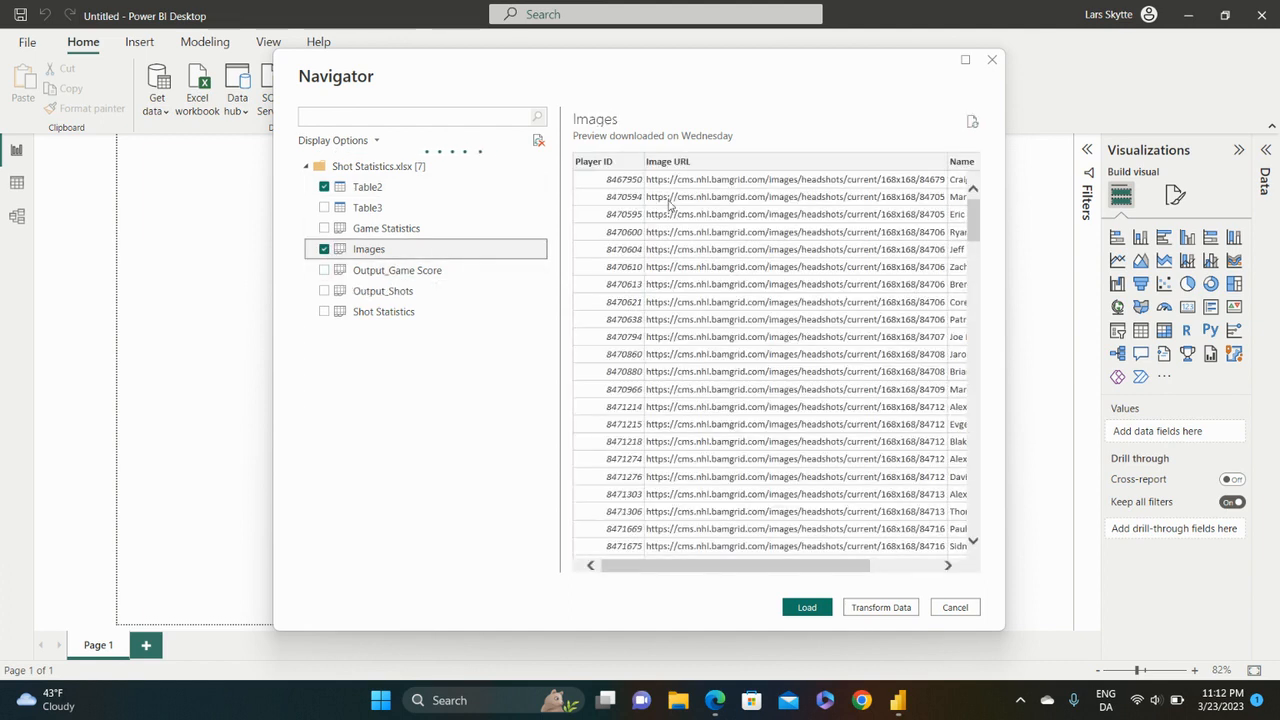
{"action": "left_click", "coordinate": [877, 607]}
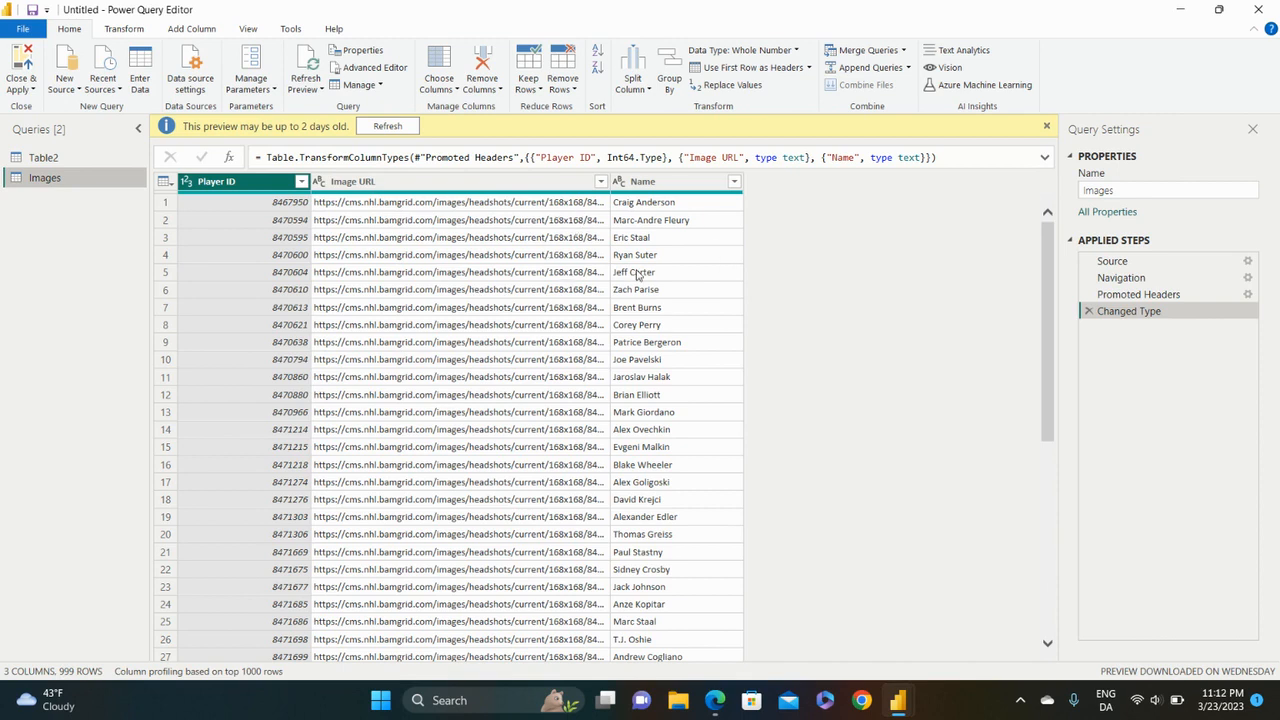
Step: Exclude the awayPlayer1 to awayPlayer6 and homePlayer1 to homePlayer6 columns from Table2, and apply the queries to the report
{"action": "left_click", "coordinate": [58, 163]}
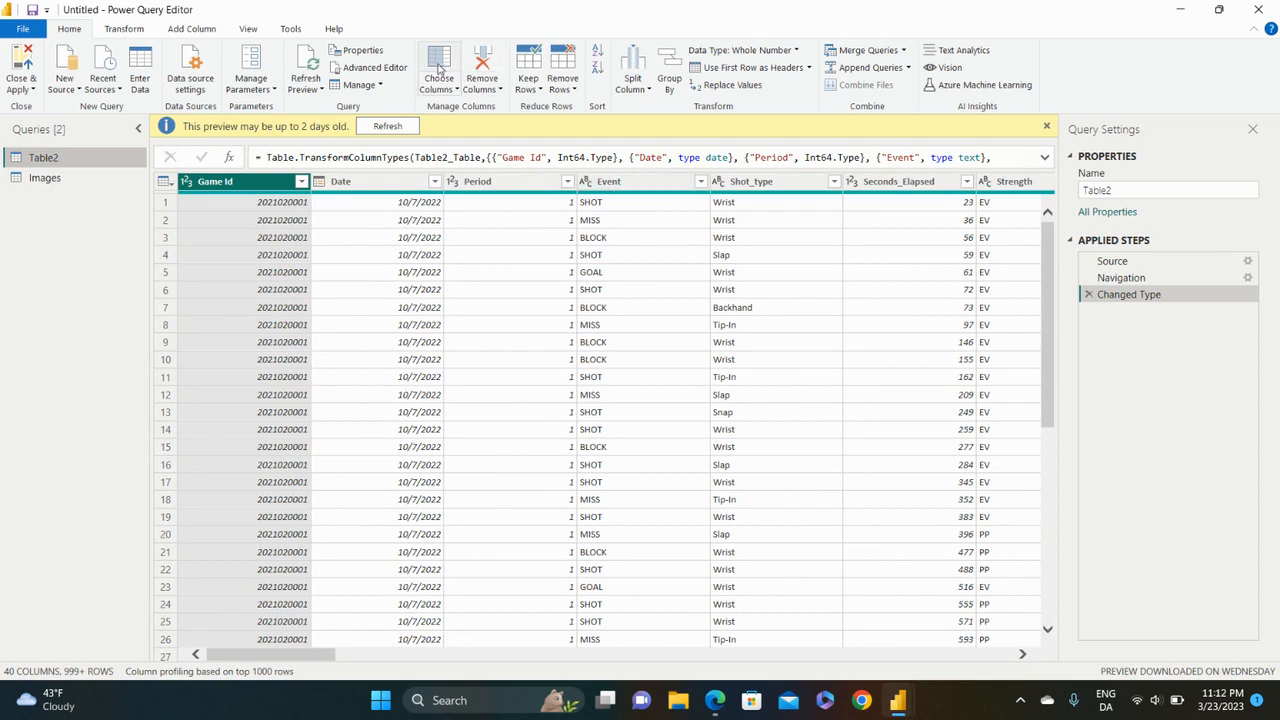
{"action": "left_click", "coordinate": [440, 67]}
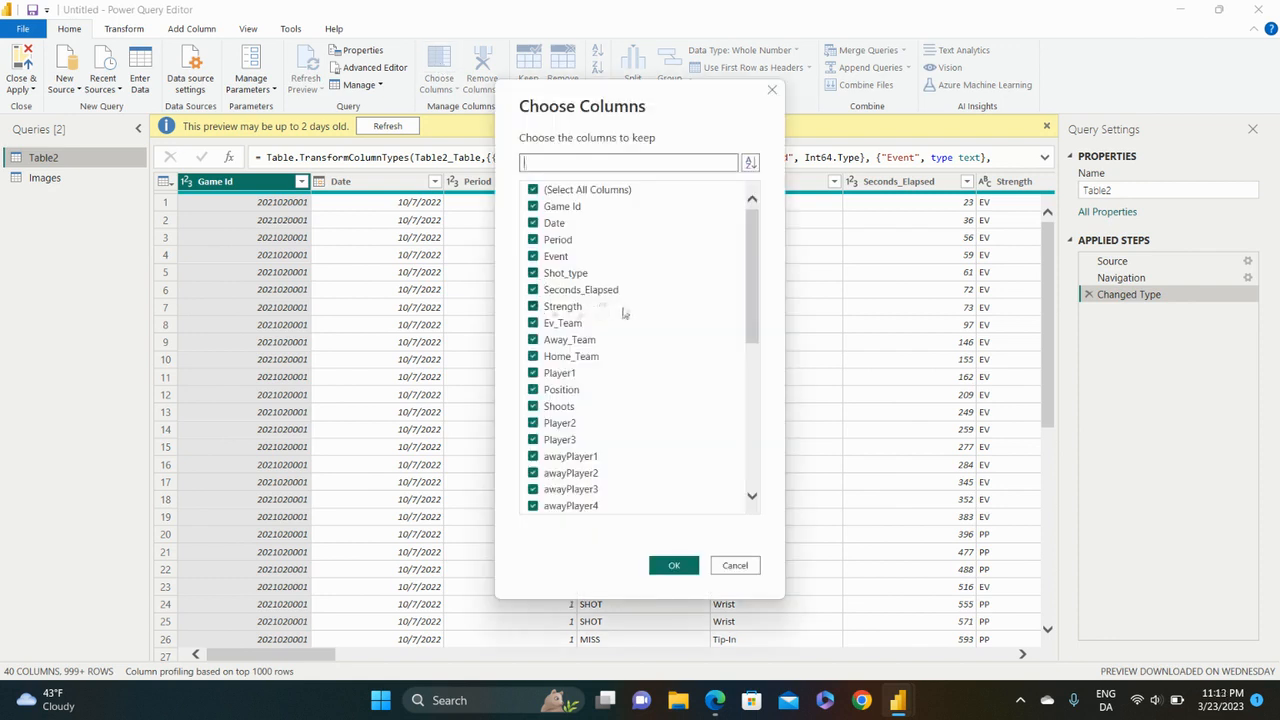
{"action": "scroll", "coordinate": [660, 335], "scroll_direction": "down", "scroll_amount": 4}
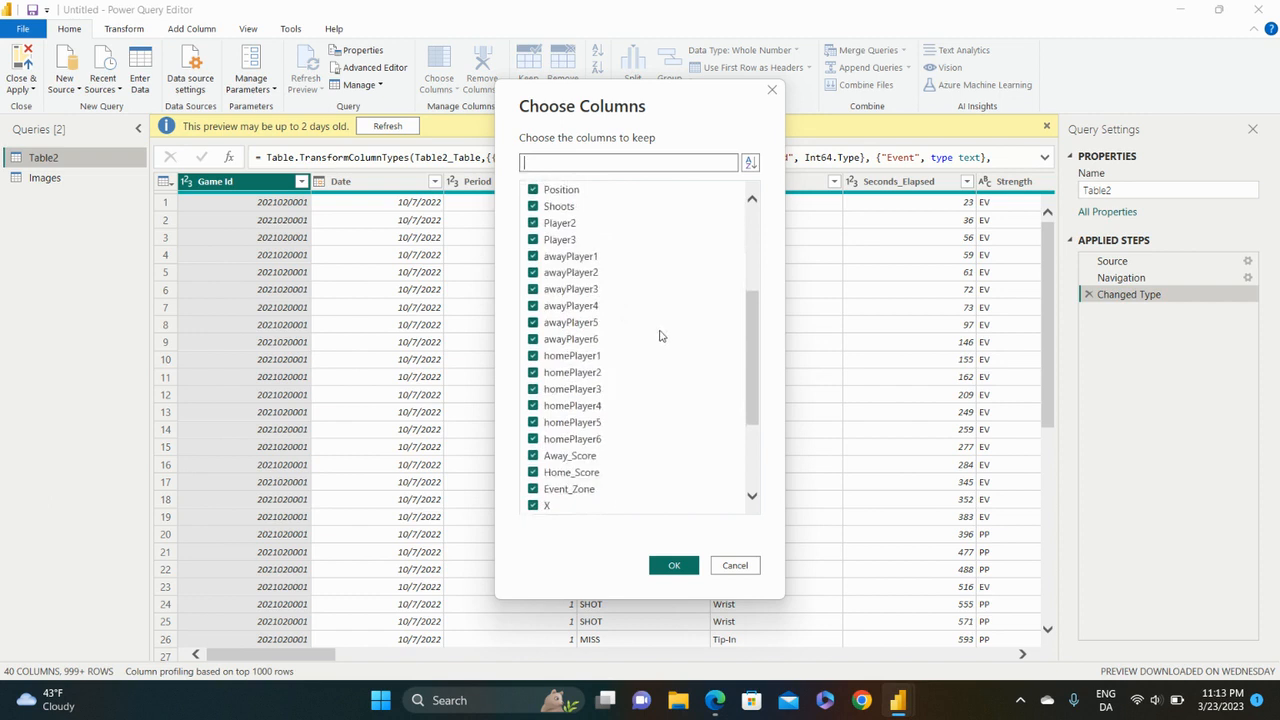
{"action": "left_click", "coordinate": [533, 256]}
{"action": "left_click", "coordinate": [533, 272]}
{"action": "left_click", "coordinate": [533, 289]}
{"action": "left_click", "coordinate": [533, 307]}
{"action": "left_click", "coordinate": [533, 324]}
{"action": "left_click", "coordinate": [533, 341]}
{"action": "left_click", "coordinate": [533, 357]}
{"action": "left_click", "coordinate": [533, 374]}
{"action": "left_click", "coordinate": [533, 391]}
{"action": "left_click", "coordinate": [533, 407]}
{"action": "left_click", "coordinate": [533, 424]}
{"action": "left_click", "coordinate": [533, 441]}
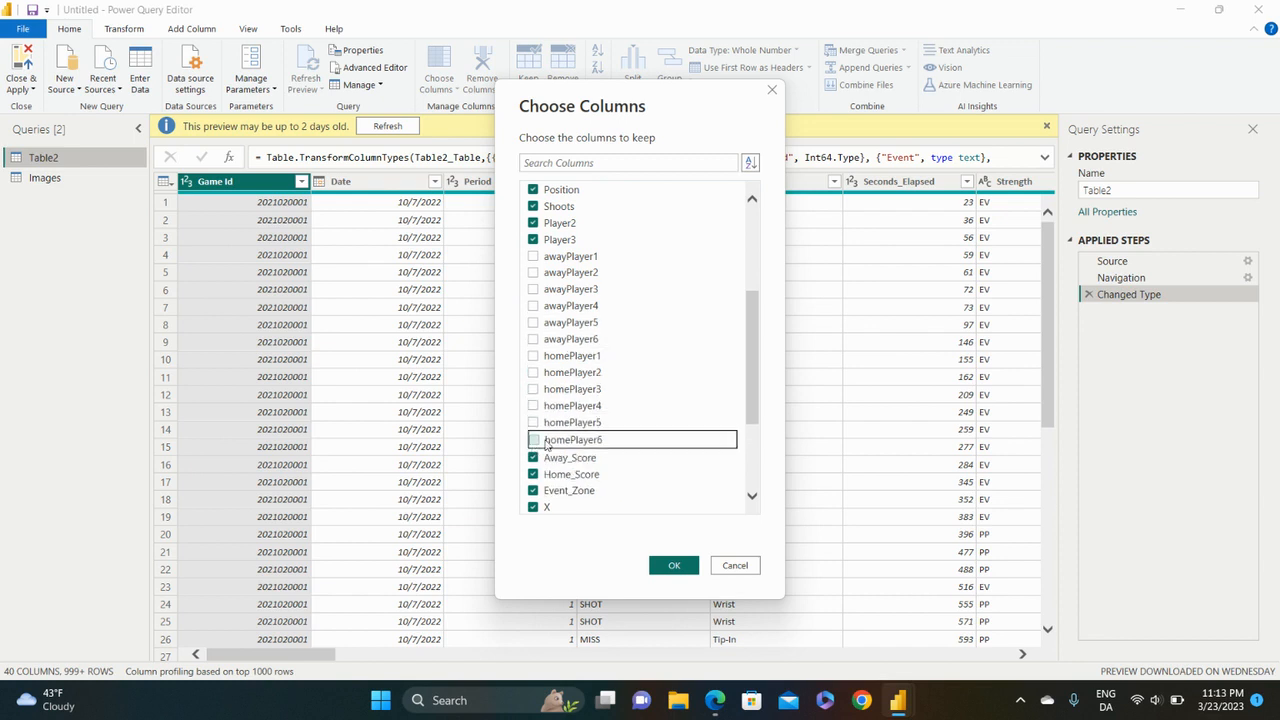
{"action": "left_click", "coordinate": [689, 564]}
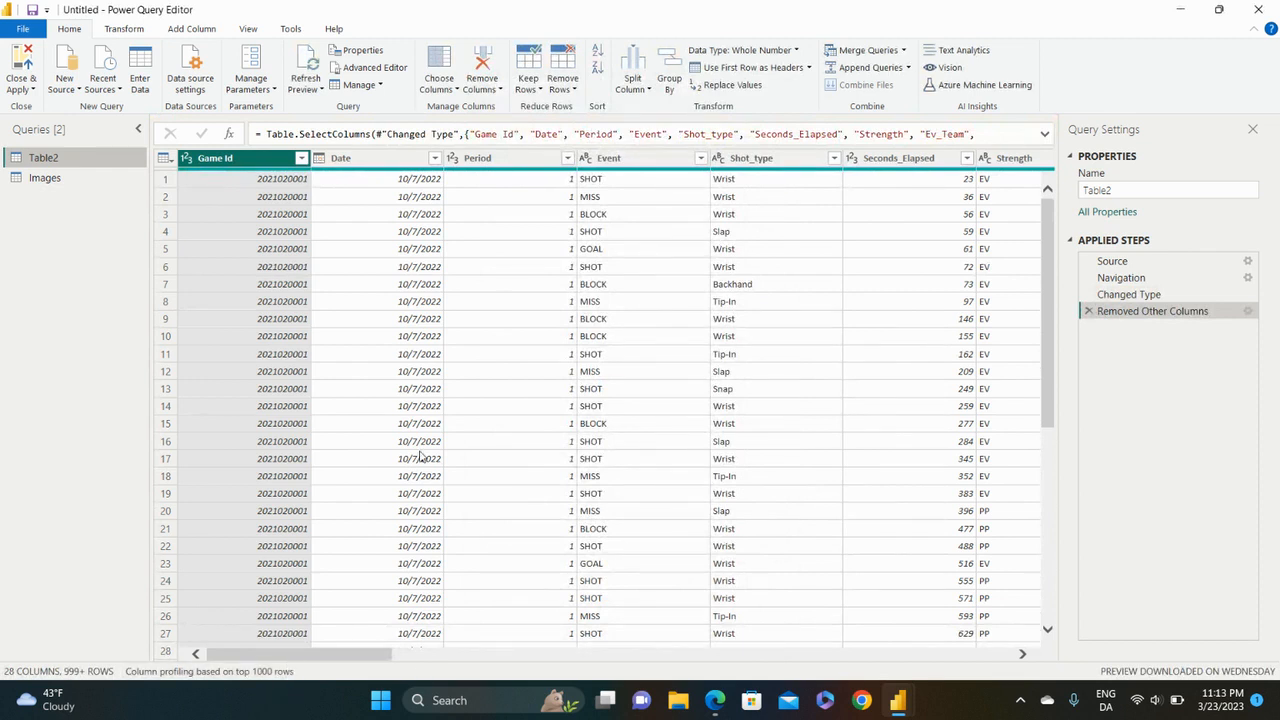
{"action": "left_click", "coordinate": [27, 63]}
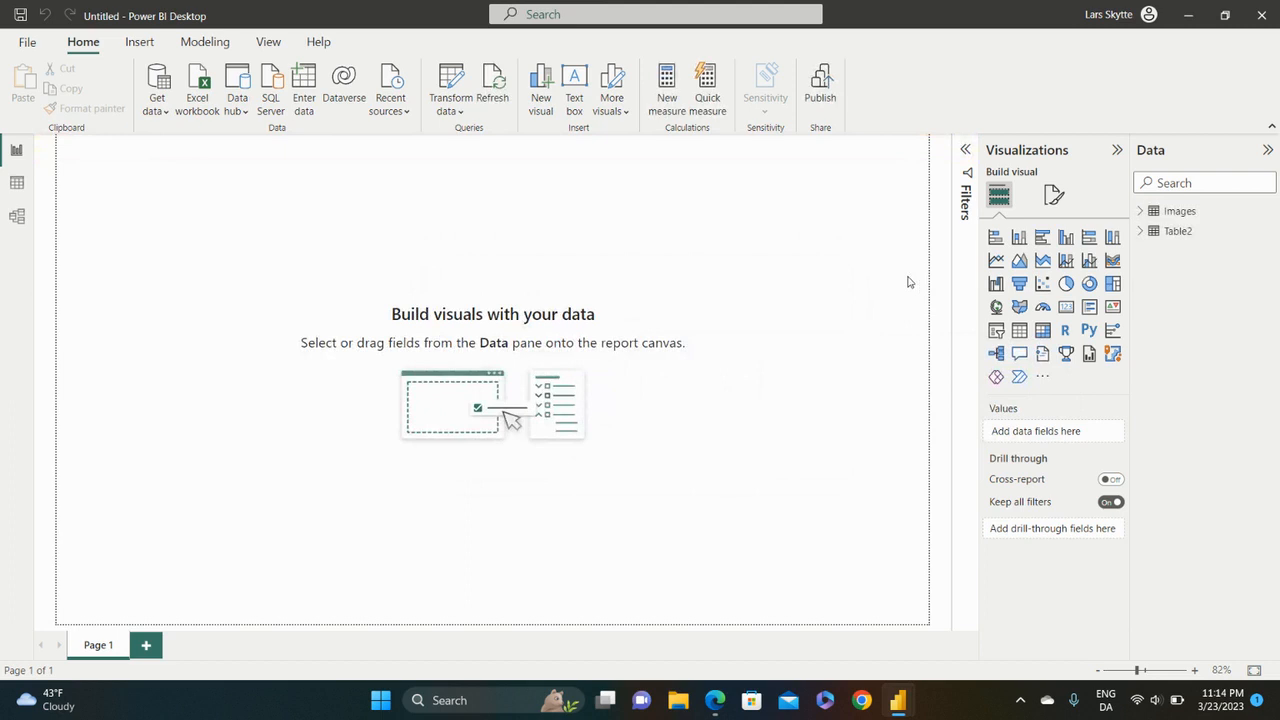
Step: Review the Images and Table2 data and the relationship between the two tables, and return to the report page
{"action": "left_click", "coordinate": [17, 184]}
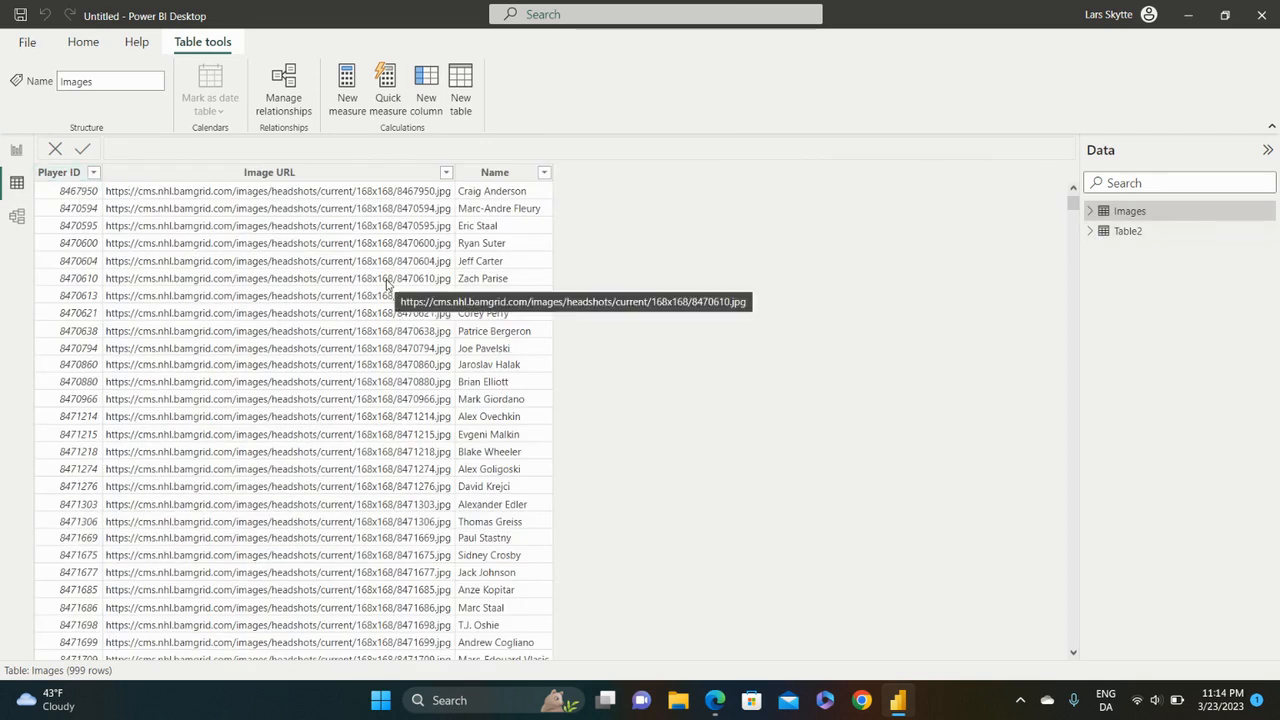
{"action": "left_click", "coordinate": [1140, 239]}
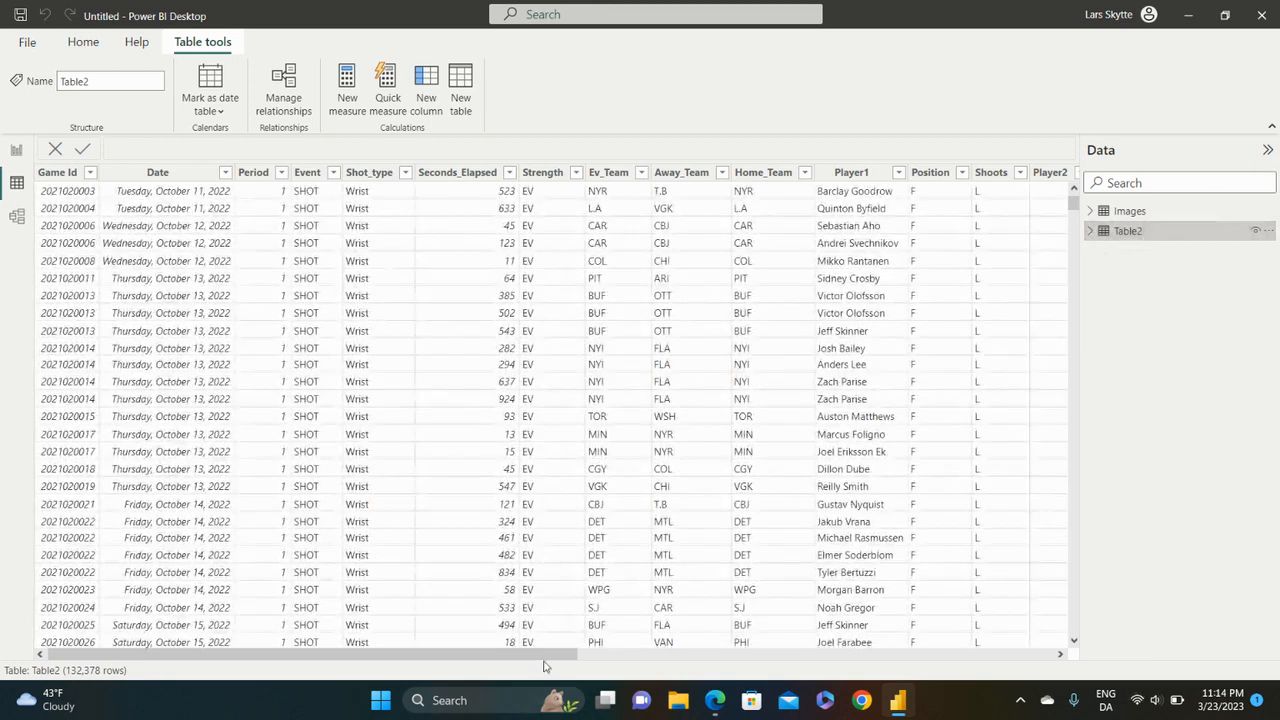
{"action": "left_click_drag", "start_coordinate": [546, 654], "coordinate": [395, 640]}
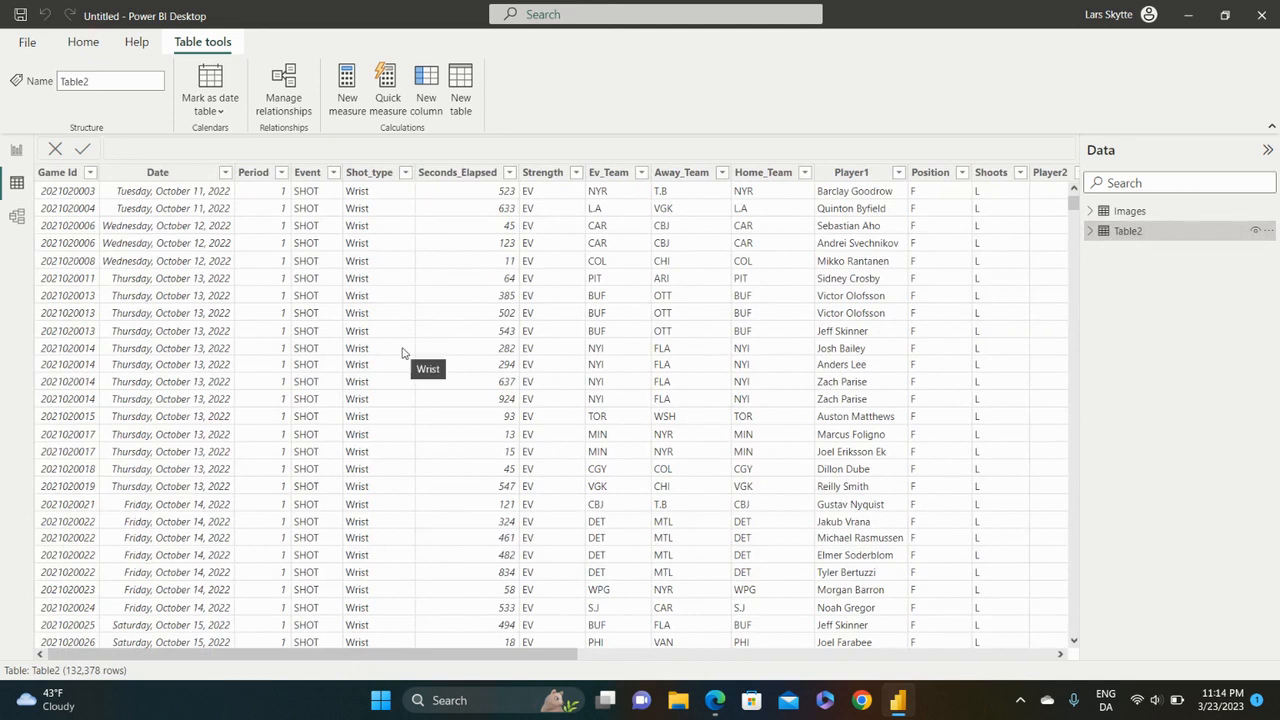
{"action": "left_click", "coordinate": [16, 217]}
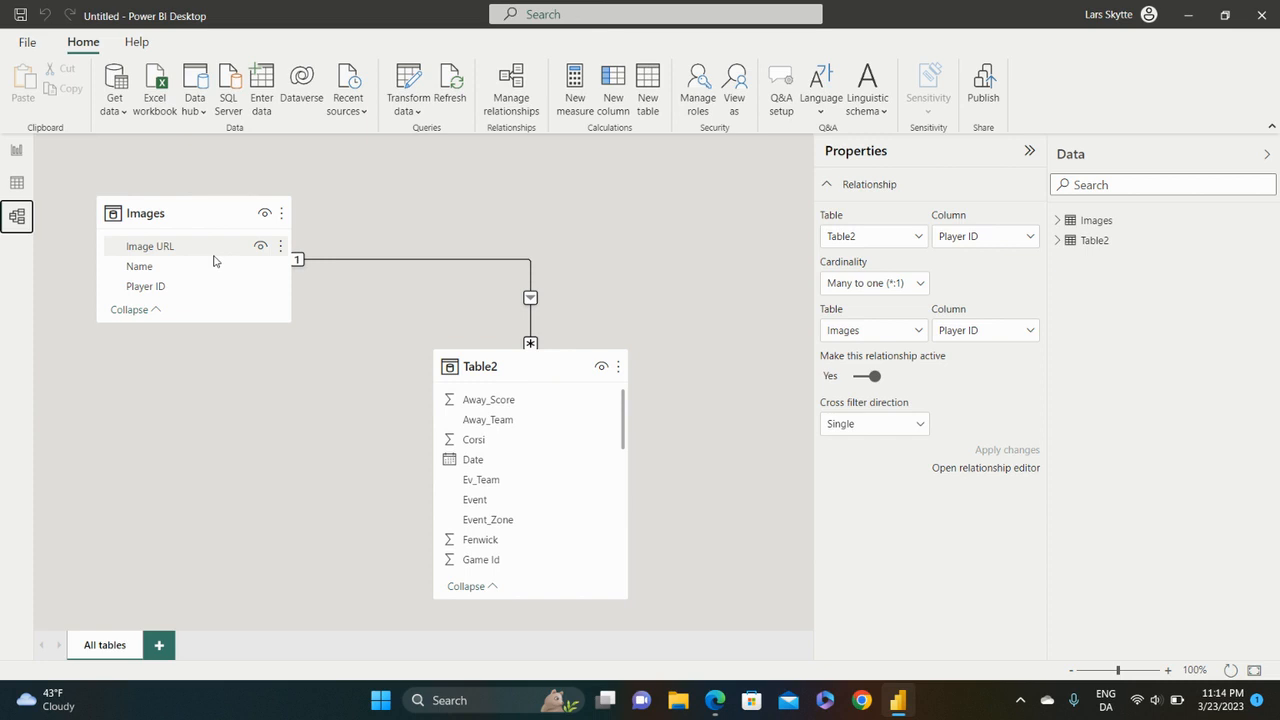
{"action": "left_click", "coordinate": [17, 151]}
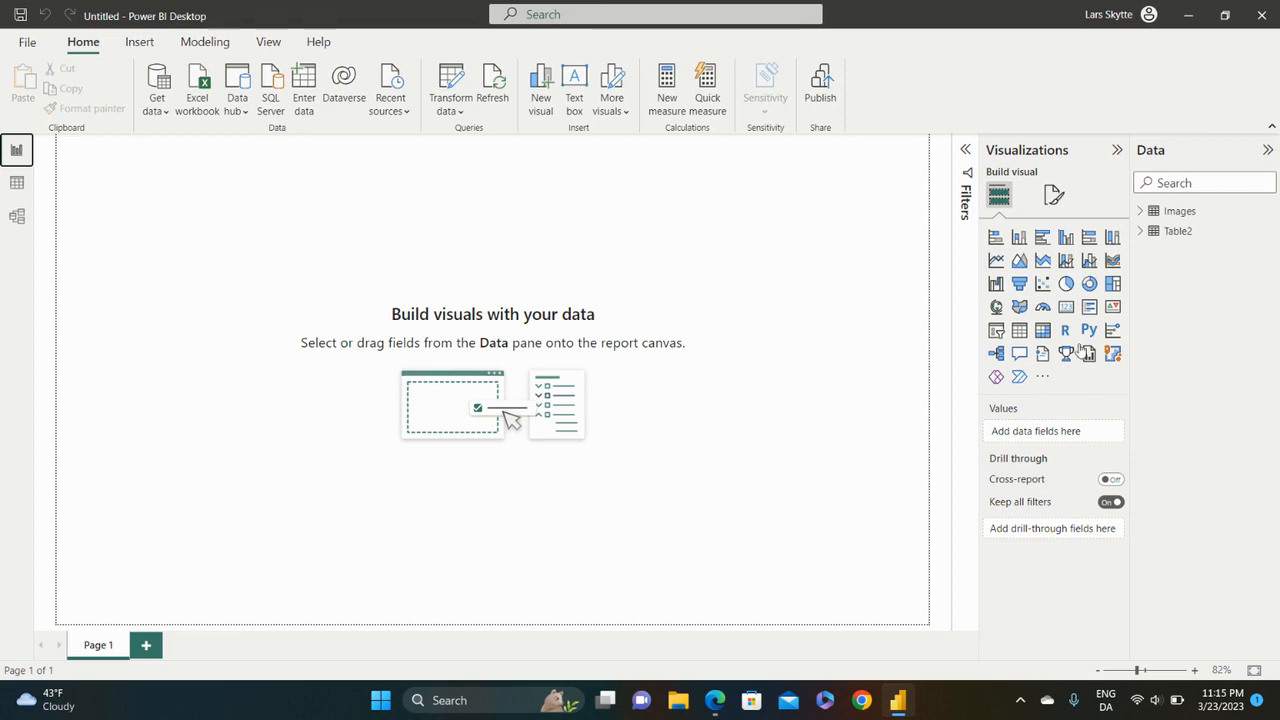
Step: Add a wide, short slicer to the report page with the Name field from the Images table
{"action": "left_click", "coordinate": [997, 333]}
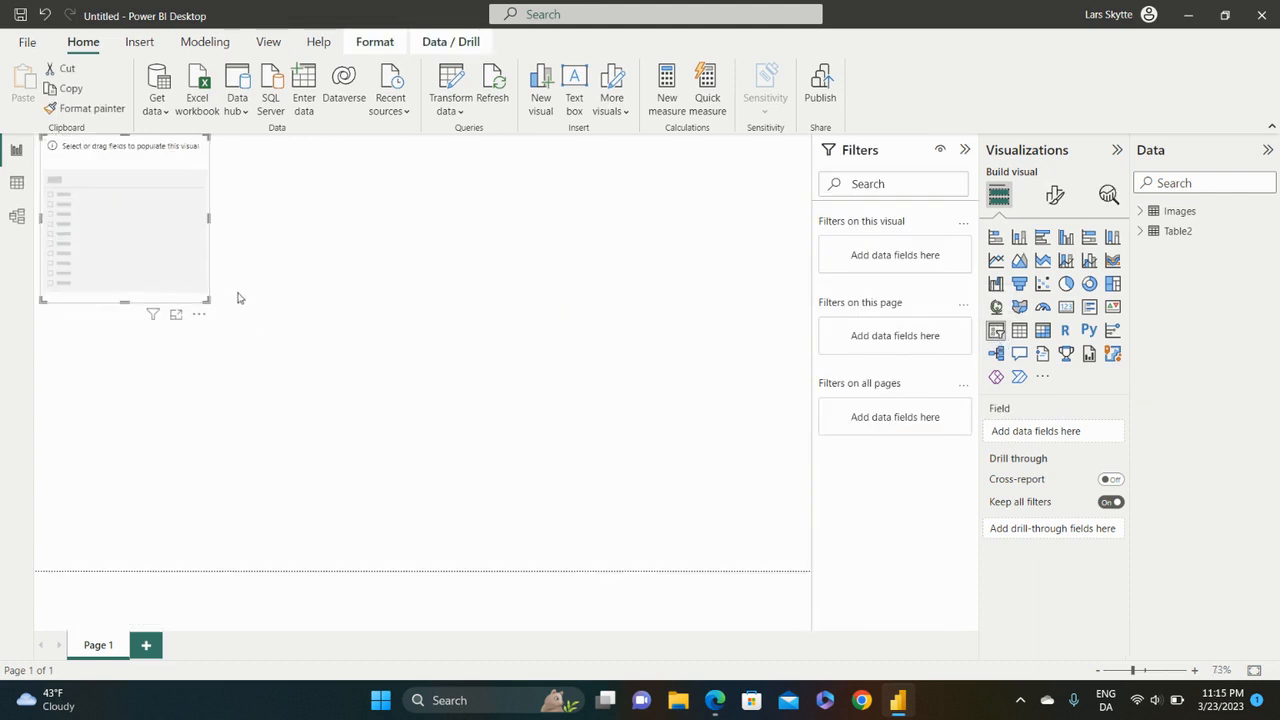
{"action": "left_click_drag", "start_coordinate": [208, 299], "coordinate": [508, 212]}
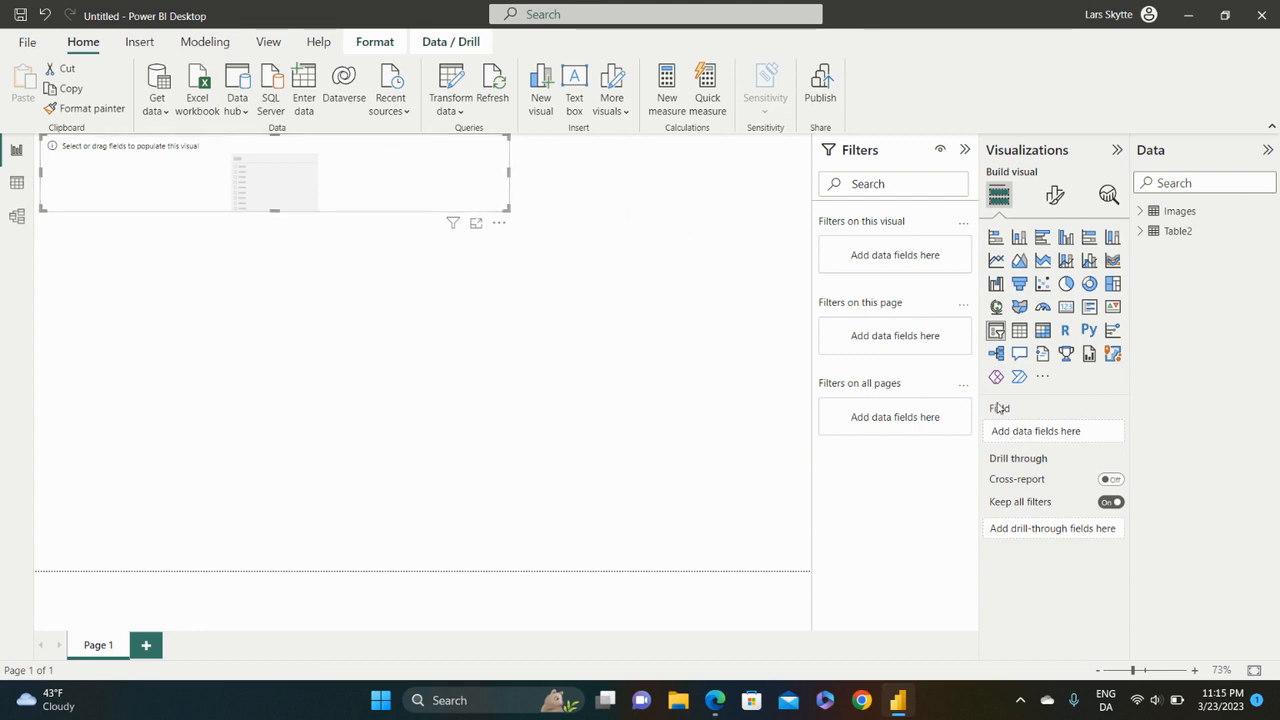
{"action": "left_click", "coordinate": [1141, 212]}
{"action": "left_click_drag", "start_coordinate": [1195, 251], "coordinate": [1055, 437]}
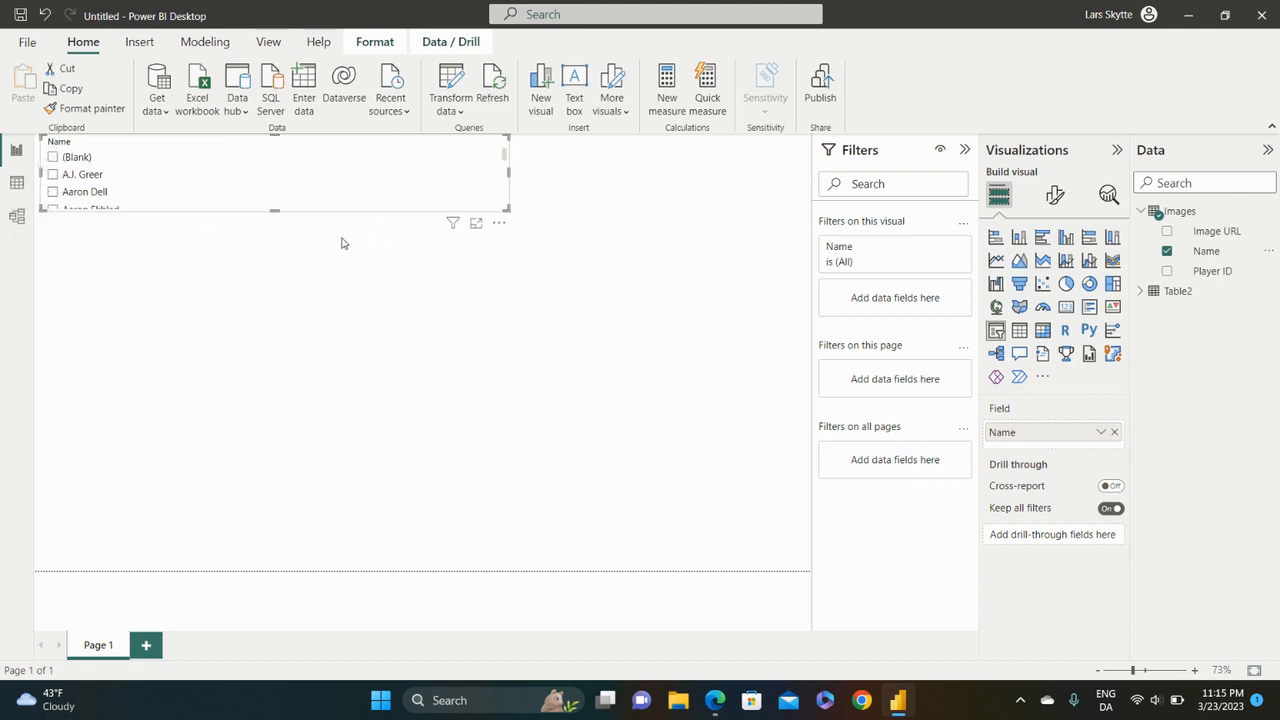
{"action": "scroll", "coordinate": [330, 192], "scroll_direction": "down", "scroll_amount": 3}
{"action": "scroll", "coordinate": [330, 194], "scroll_direction": "up", "scroll_amount": 3}
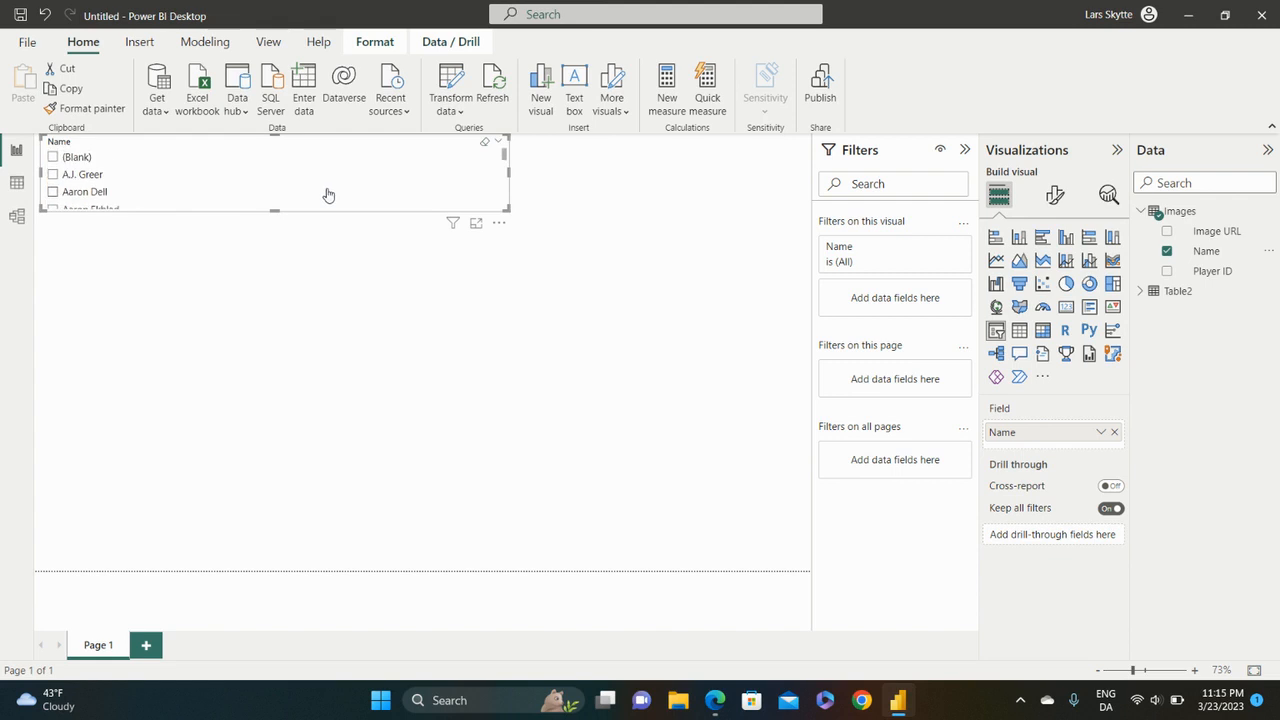
Step: Set the Name slicer's style to Dropdown and turn on single select
{"action": "left_click", "coordinate": [1055, 195]}
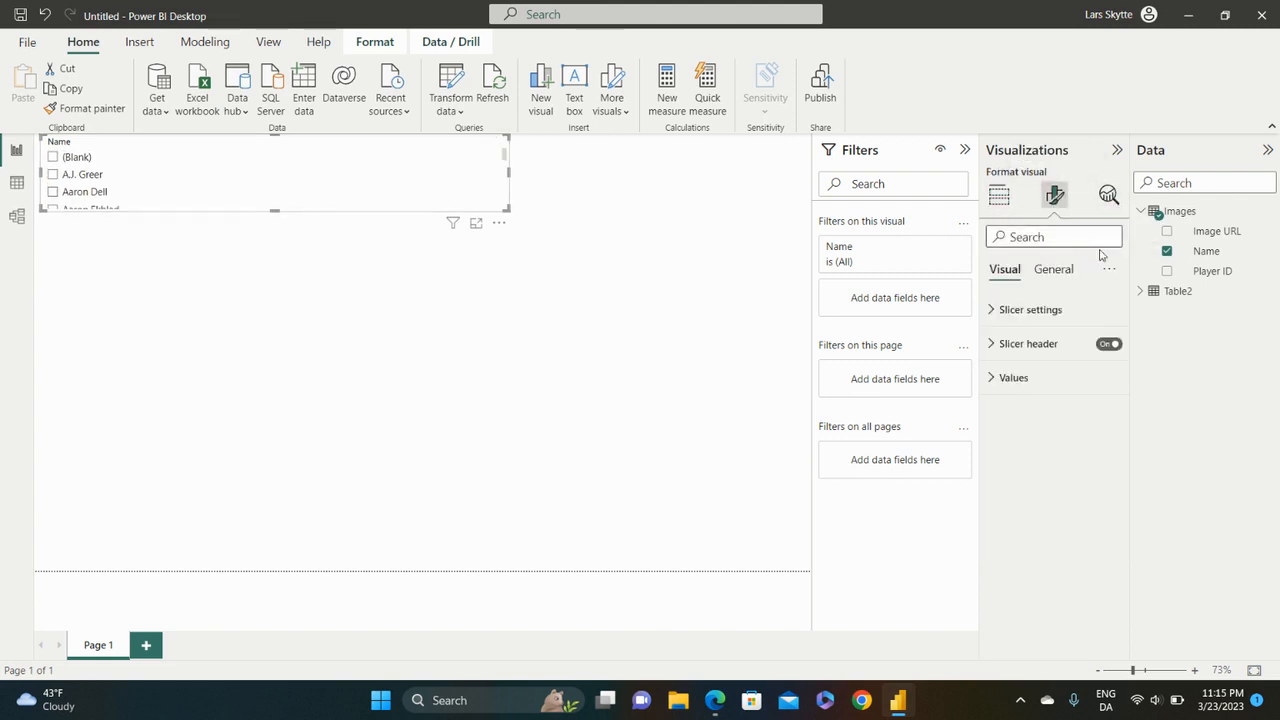
{"action": "left_click", "coordinate": [1012, 313]}
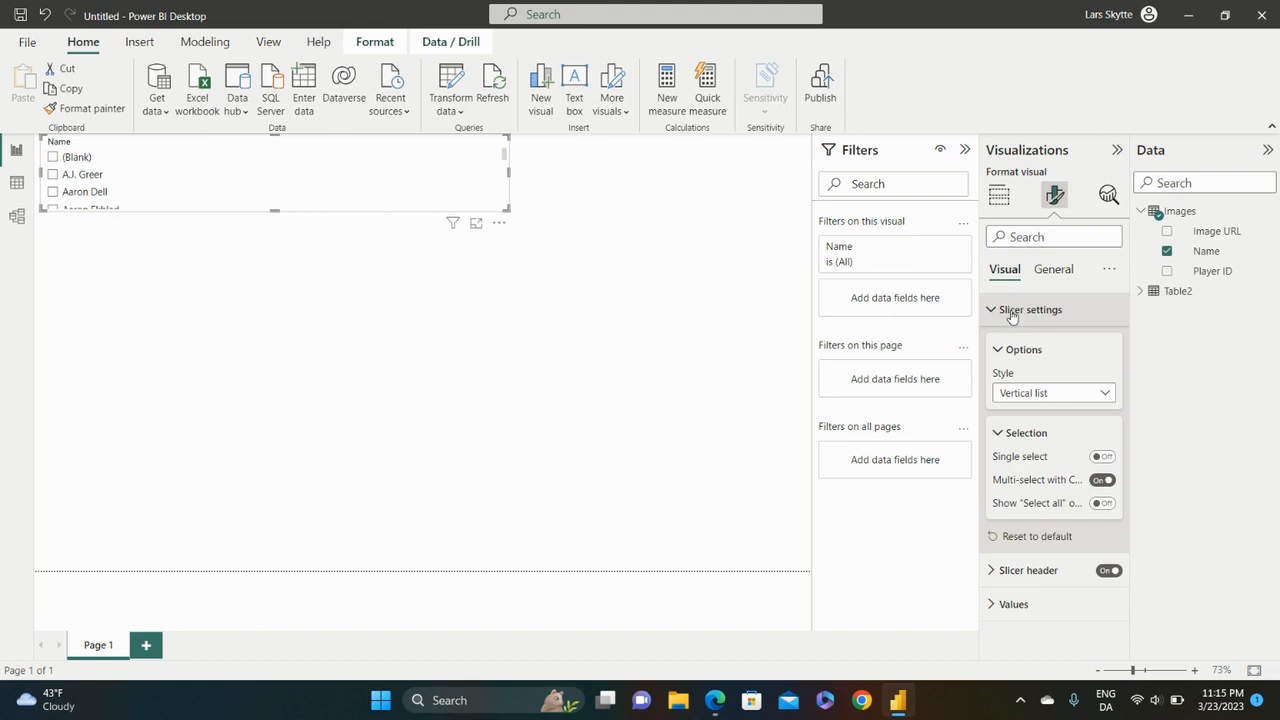
{"action": "left_click", "coordinate": [1105, 392]}
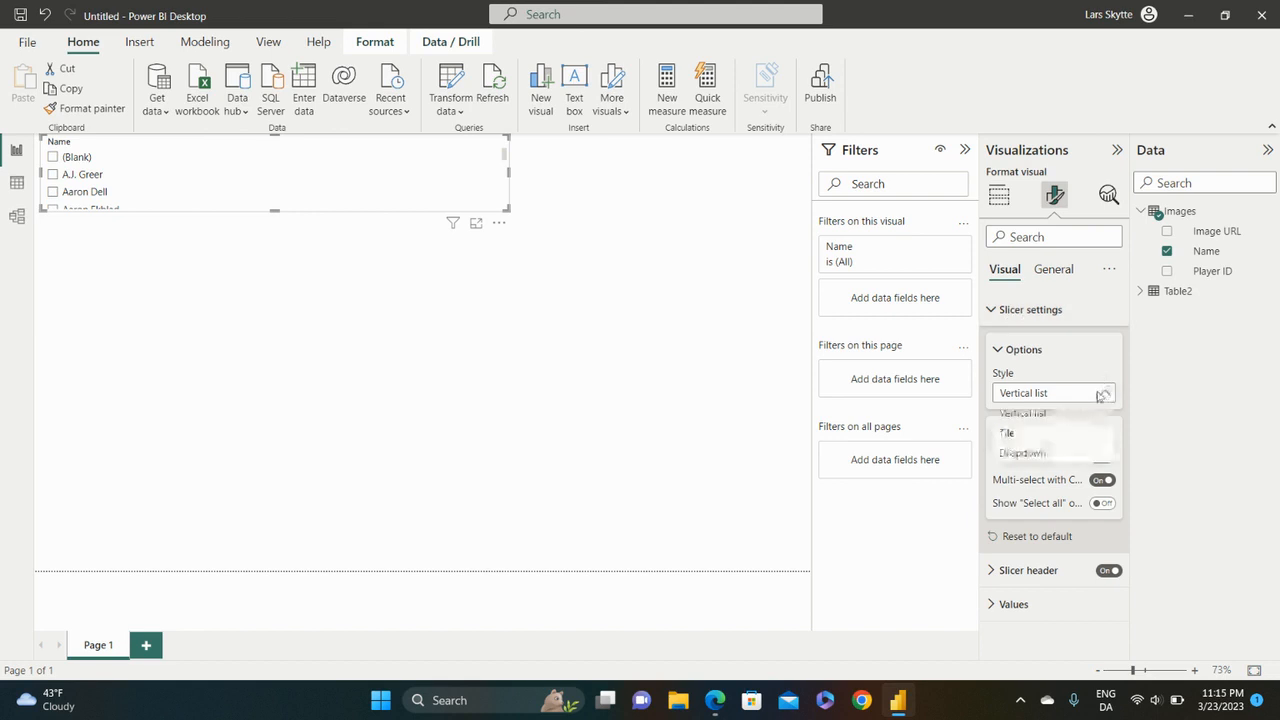
{"action": "left_click", "coordinate": [1022, 453]}
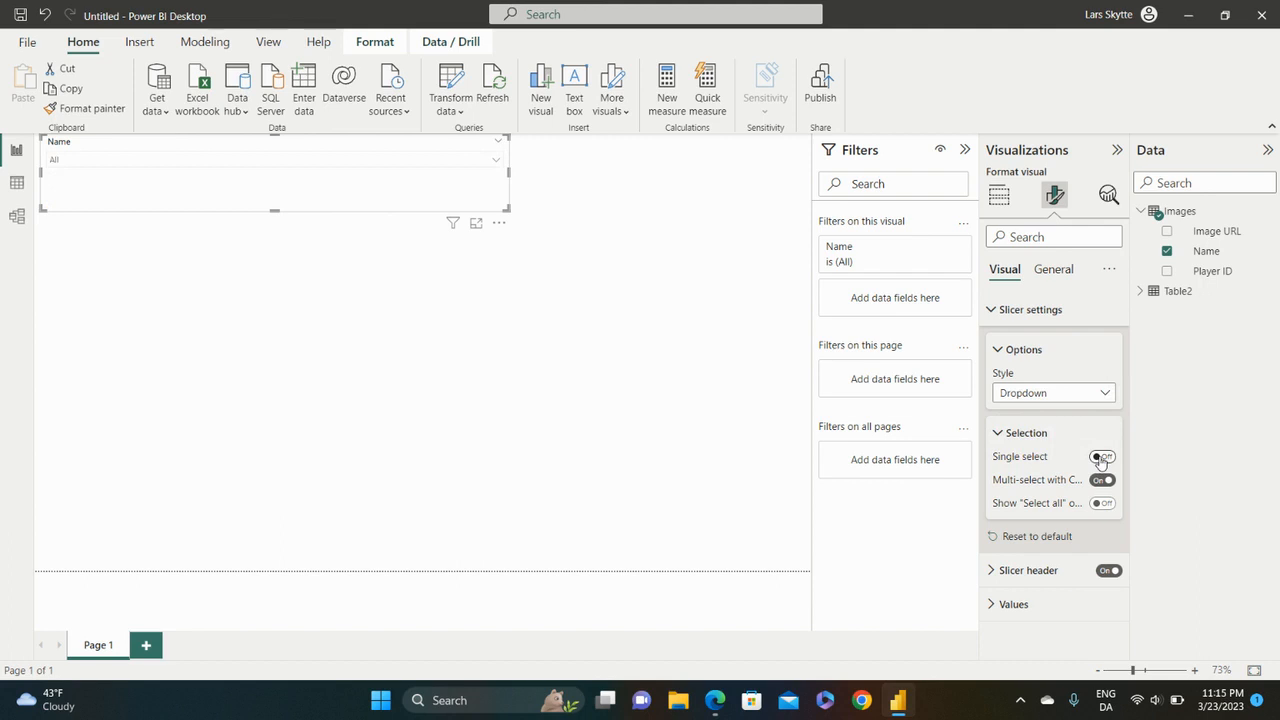
{"action": "left_click", "coordinate": [1101, 457]}
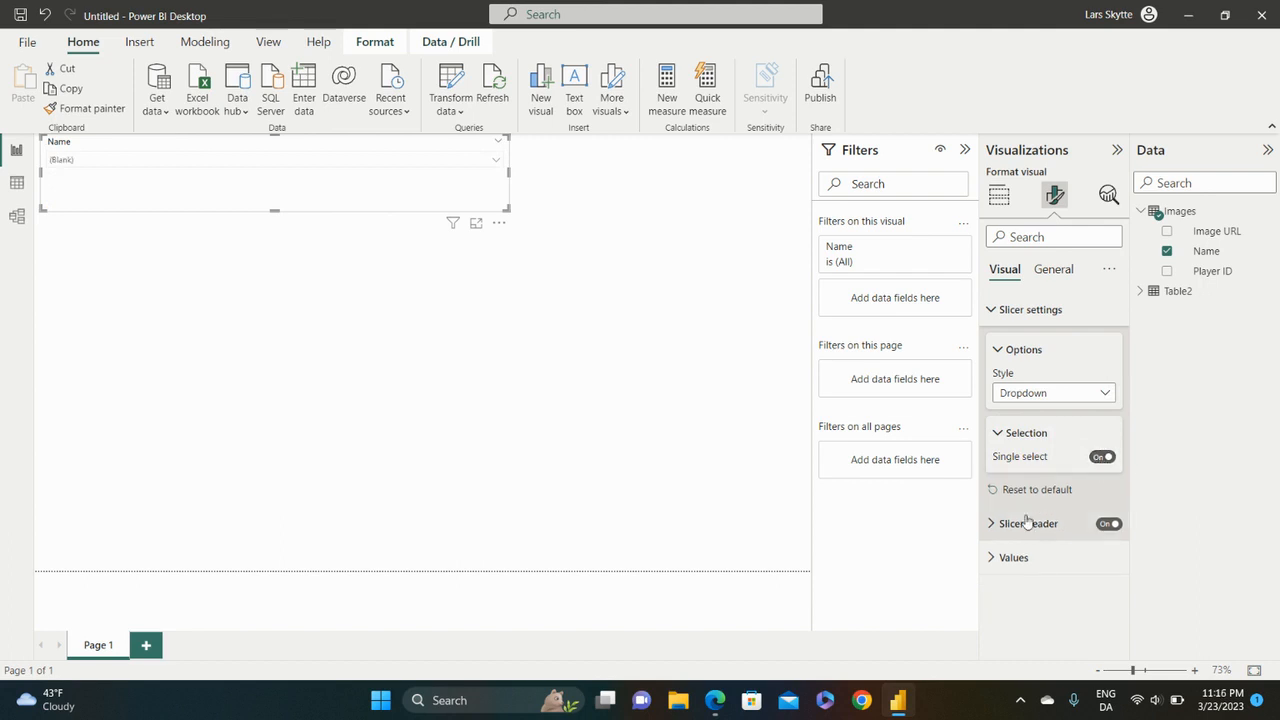
Step: Set the Name slicer's header font size to 16
{"action": "left_click", "coordinate": [992, 524]}
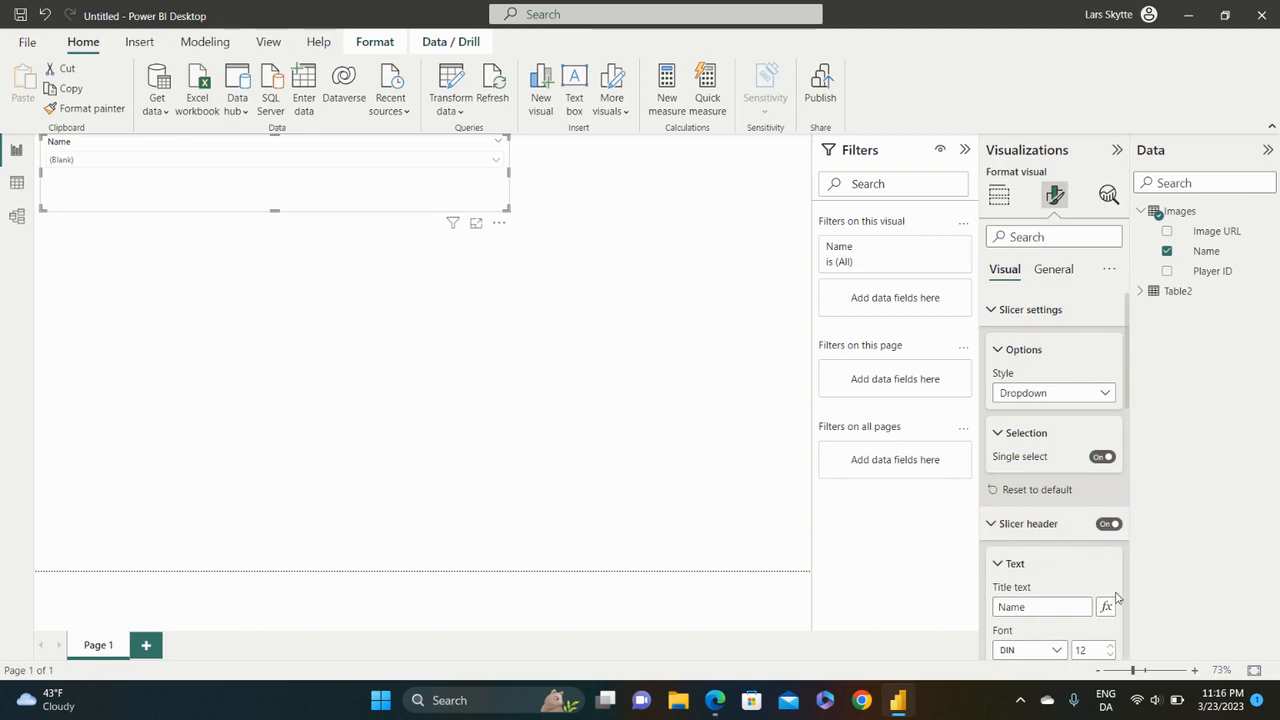
{"action": "scroll", "coordinate": [1117, 598], "scroll_direction": "down", "scroll_amount": 3}
{"action": "left_click", "coordinate": [1111, 537]}
{"action": "left_click", "coordinate": [1111, 537]}
{"action": "left_click", "coordinate": [1111, 537]}
{"action": "left_click", "coordinate": [1111, 537]}
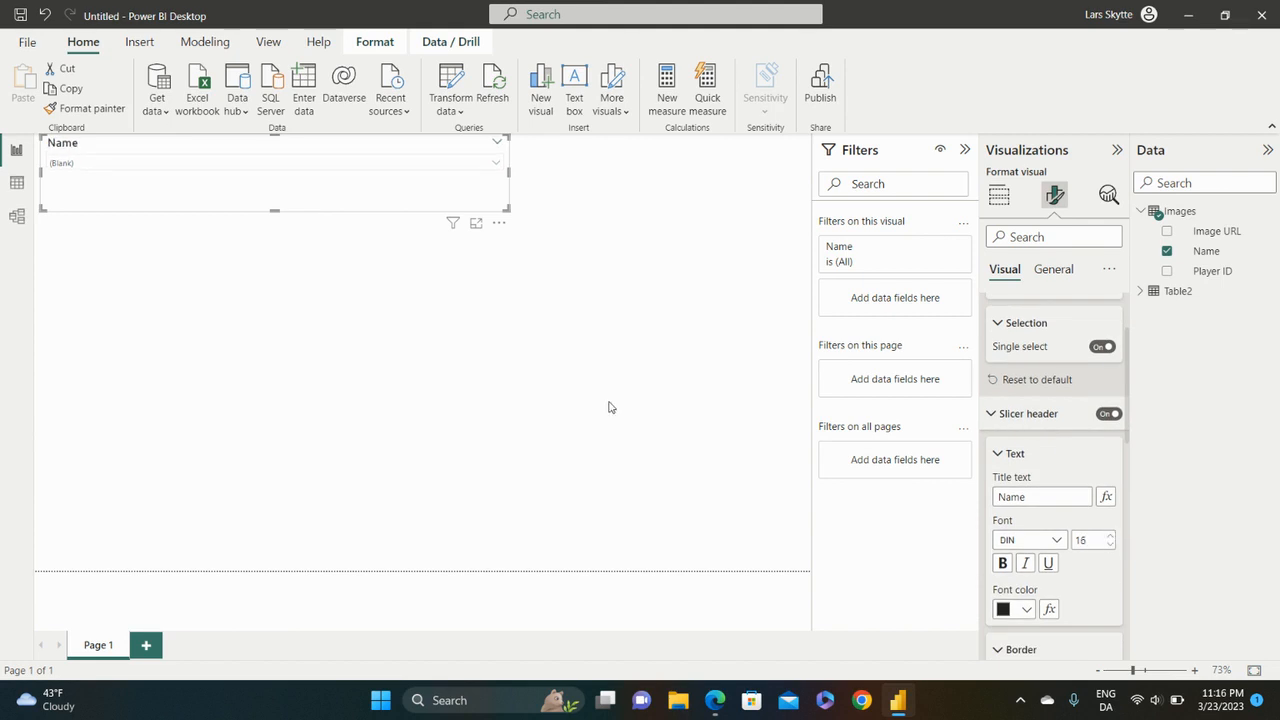
{"action": "left_click", "coordinate": [1005, 413]}
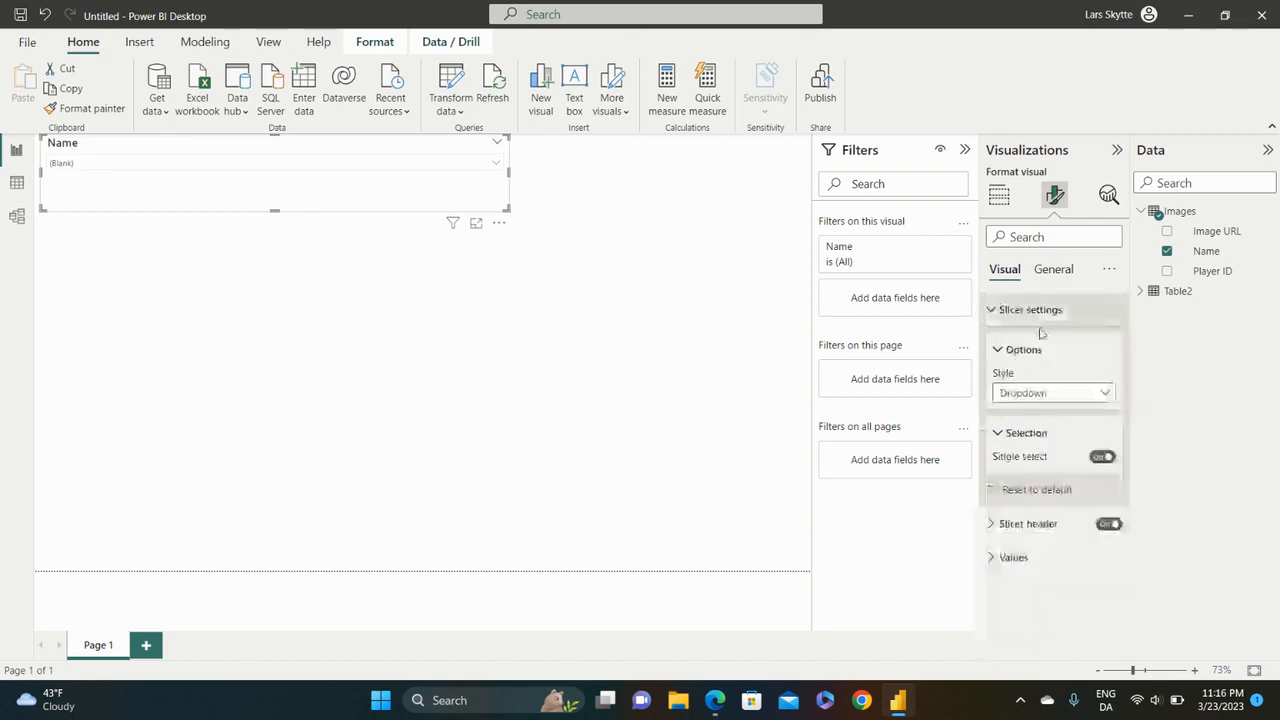
Step: Set the Name slicer's values font size to 17
{"action": "left_click", "coordinate": [994, 557]}
{"action": "scroll", "coordinate": [1092, 554], "scroll_direction": "down", "scroll_amount": 2}
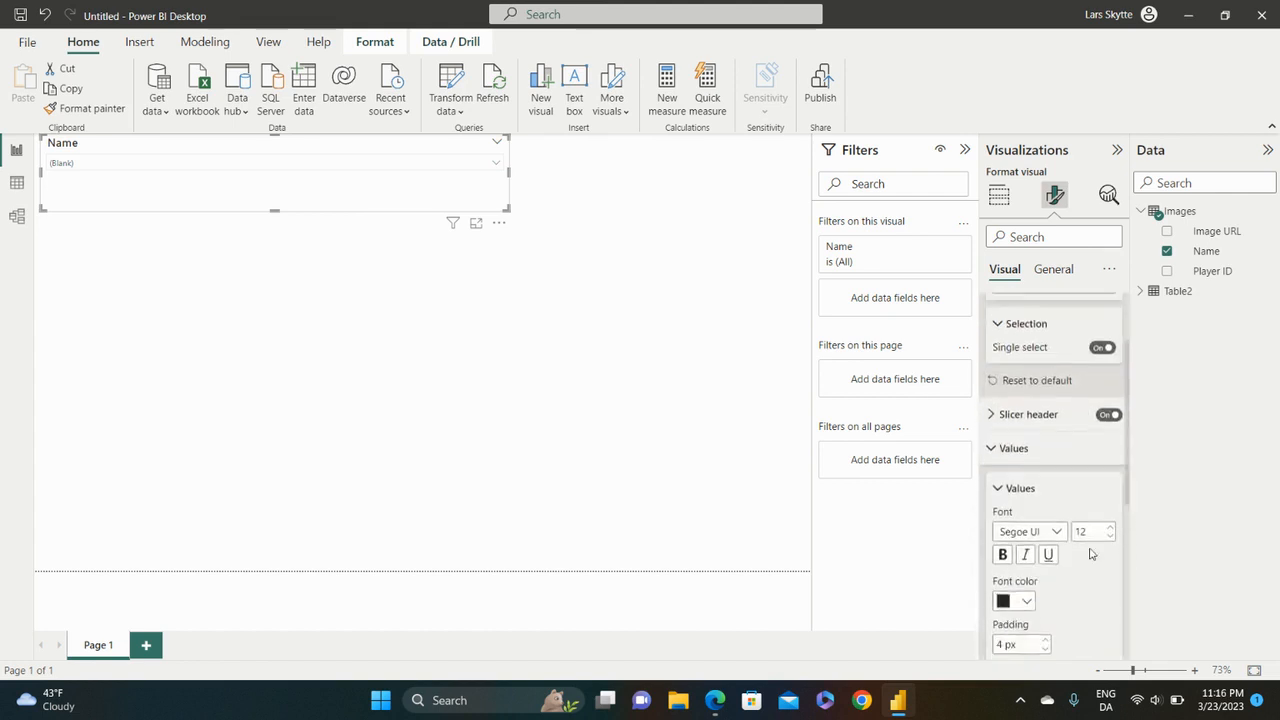
{"action": "left_click", "coordinate": [1111, 527]}
{"action": "left_click", "coordinate": [1111, 527]}
{"action": "left_click", "coordinate": [1111, 527]}
{"action": "left_click", "coordinate": [1111, 527]}
{"action": "left_click", "coordinate": [1111, 527]}
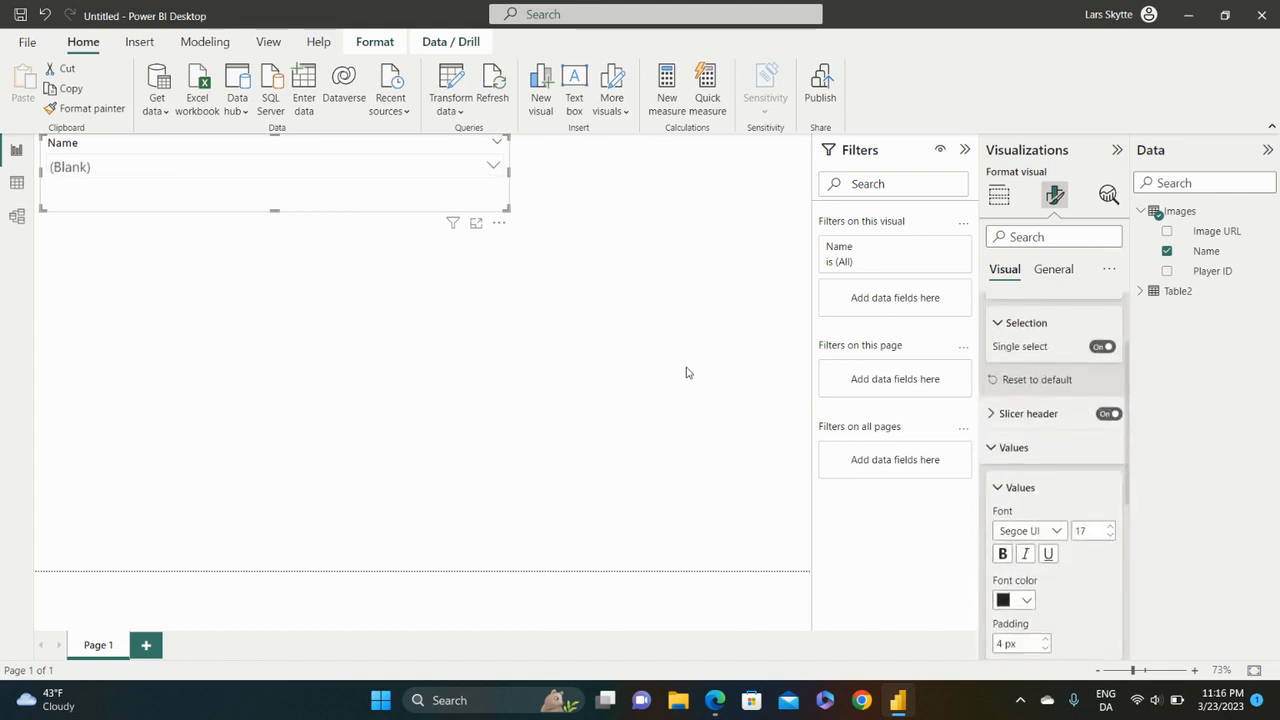
Step: Make the Name slicer shorter and narrower, move it slightly in from the page corner, and select Aaron Ekblad in it
{"action": "left_click_drag", "start_coordinate": [274, 209], "coordinate": [277, 188]}
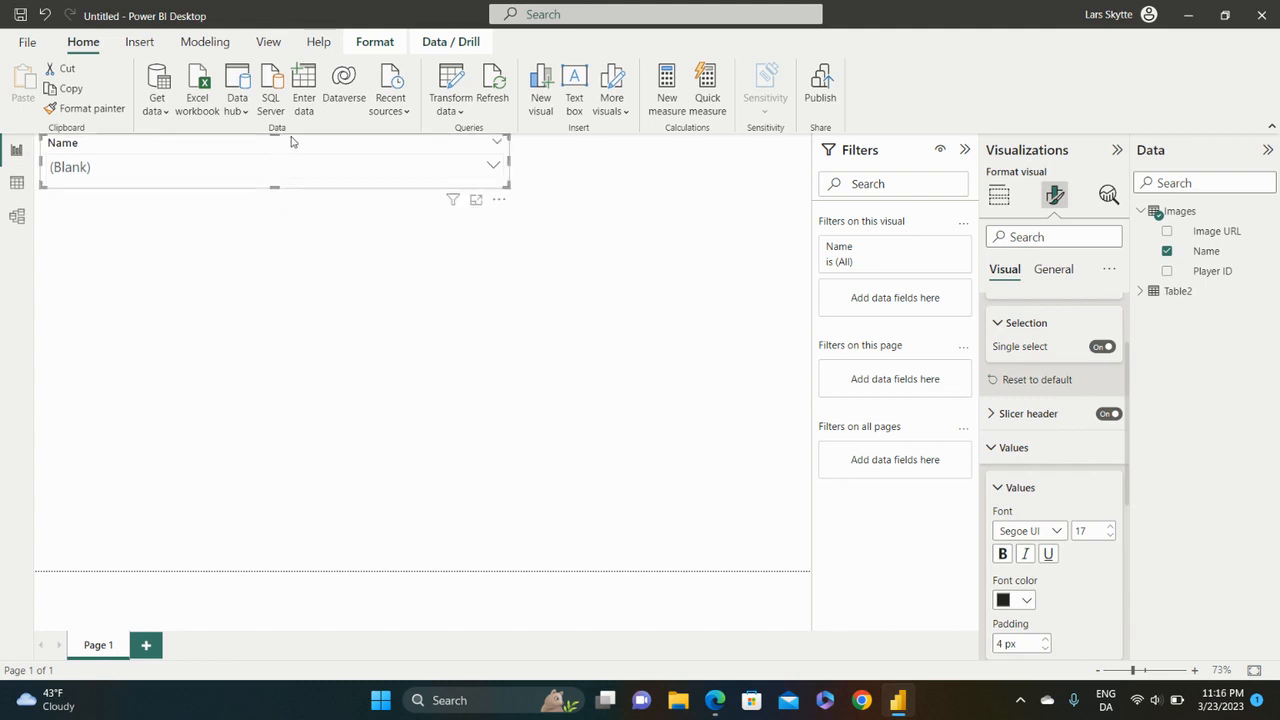
{"action": "left_click_drag", "start_coordinate": [292, 142], "coordinate": [404, 172]}
{"action": "left_click_drag", "start_coordinate": [619, 191], "coordinate": [412, 183]}
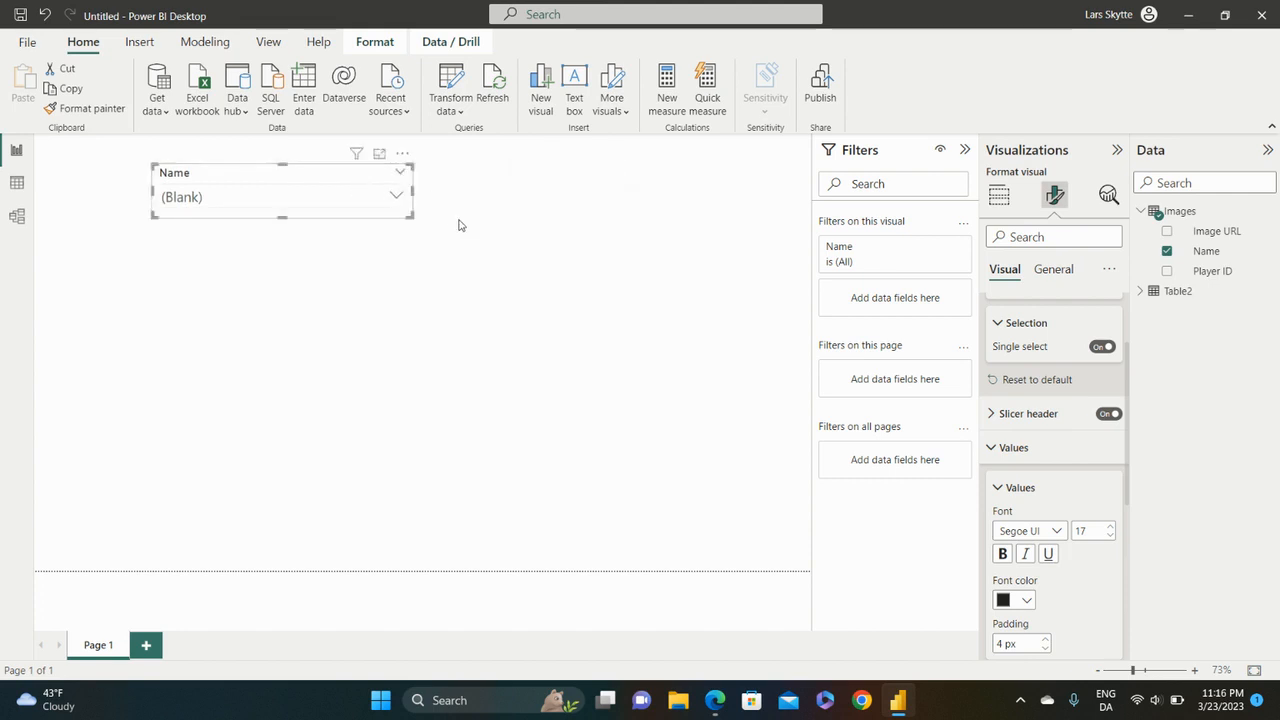
{"action": "left_click", "coordinate": [397, 199]}
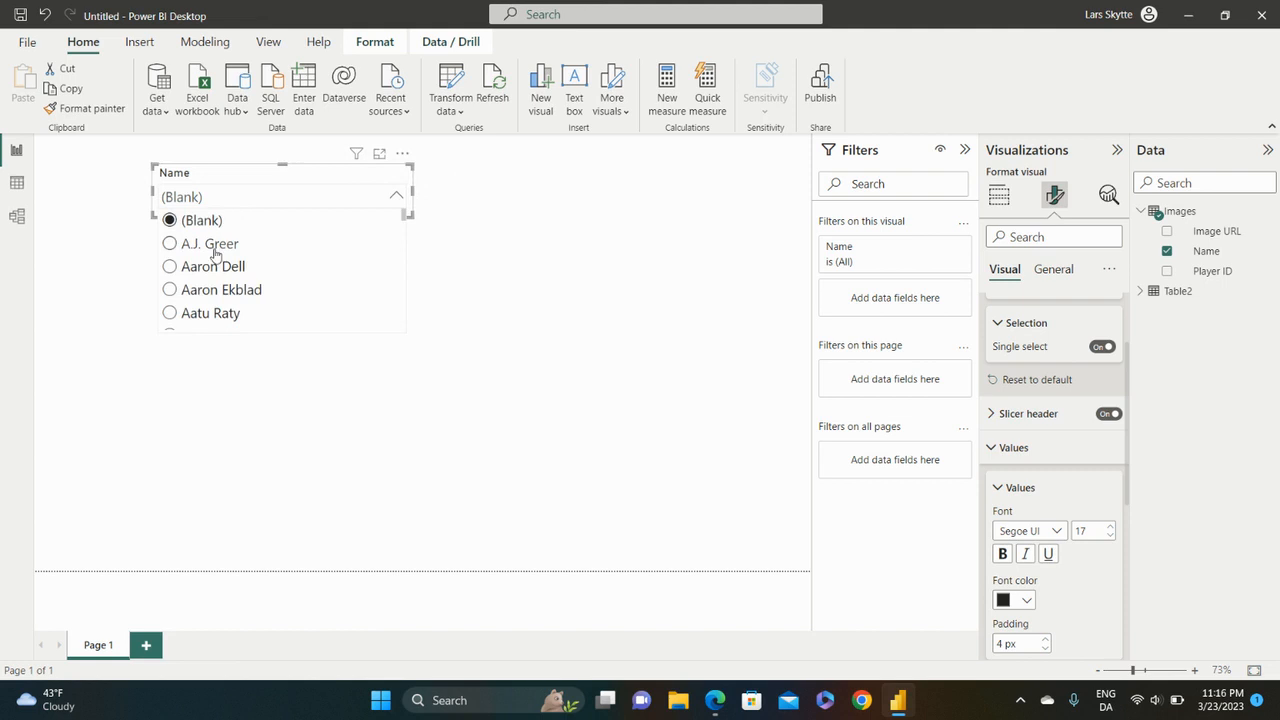
{"action": "left_click", "coordinate": [180, 291]}
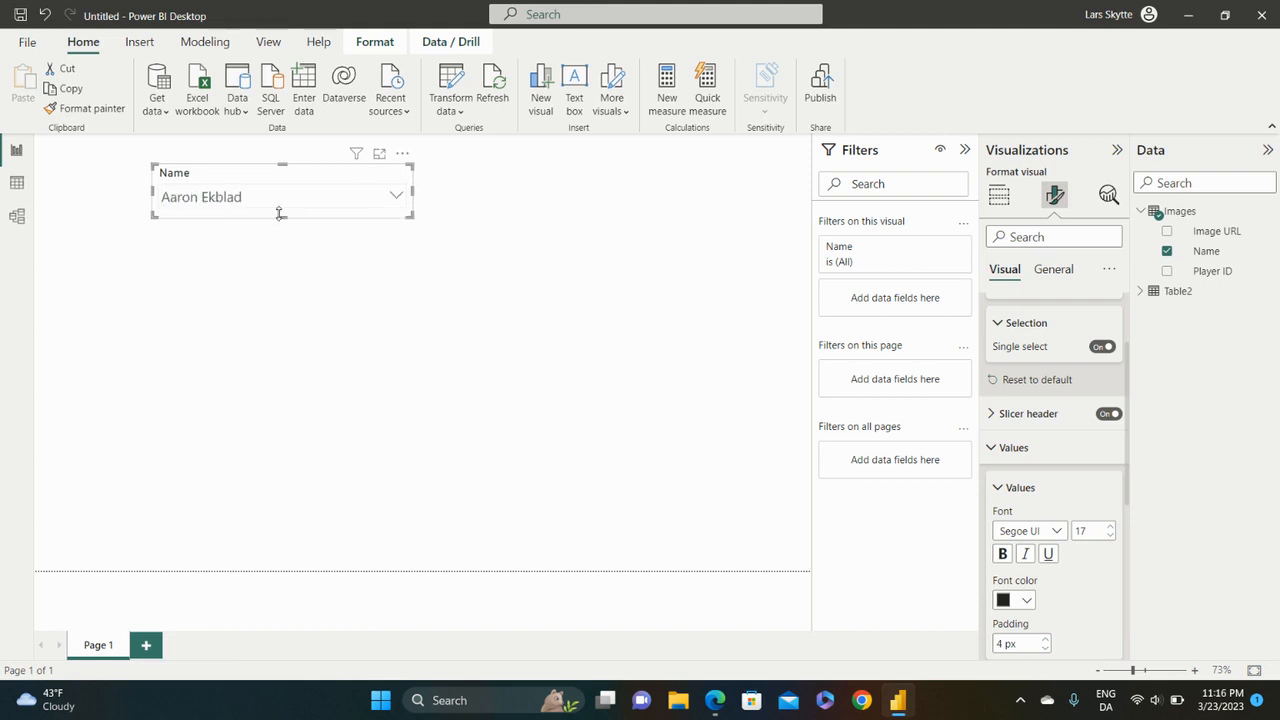
Step: Enable search in the Name slicer and try searching its list for "Ove", leaving the selected player unchanged
{"action": "left_click", "coordinate": [403, 154]}
{"action": "left_click", "coordinate": [443, 172]}
{"action": "left_click", "coordinate": [396, 198]}
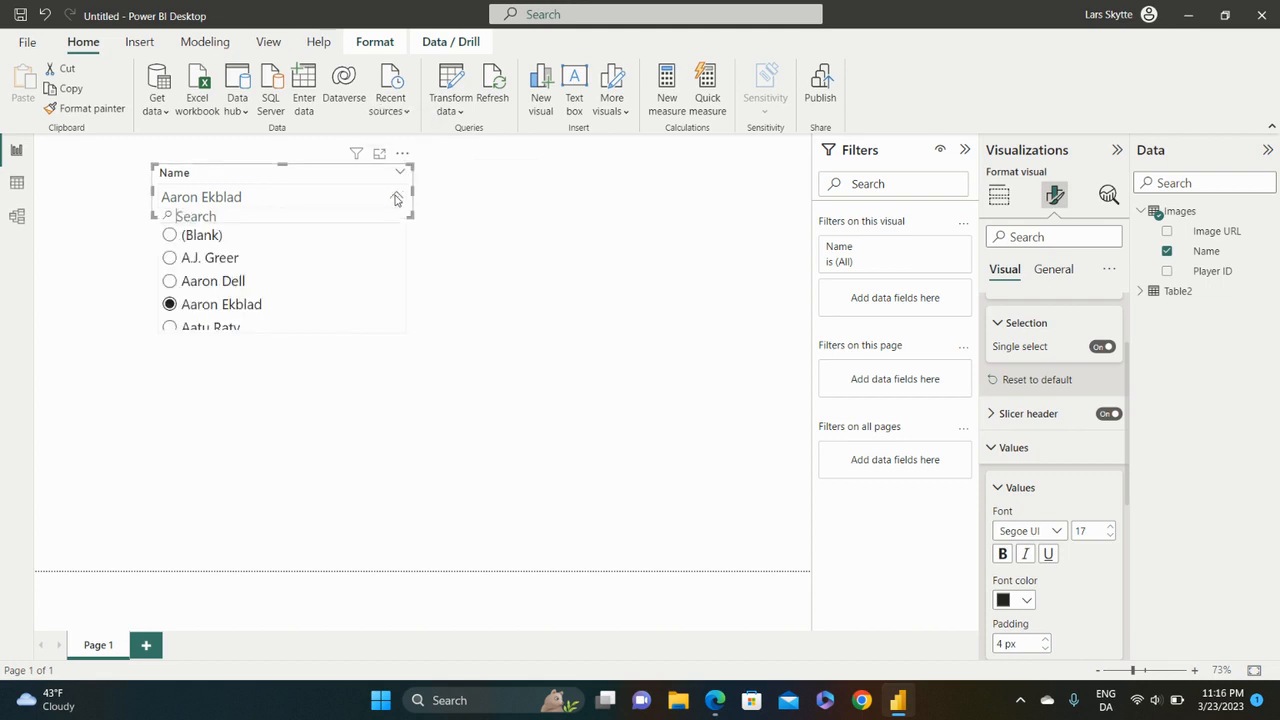
{"action": "left_click", "coordinate": [254, 214]}
{"action": "type", "text": "Ove"}
{"action": "key", "text": "BackSpace"}
{"action": "key", "text": "BackSpace"}
{"action": "left_click", "coordinate": [476, 230]}
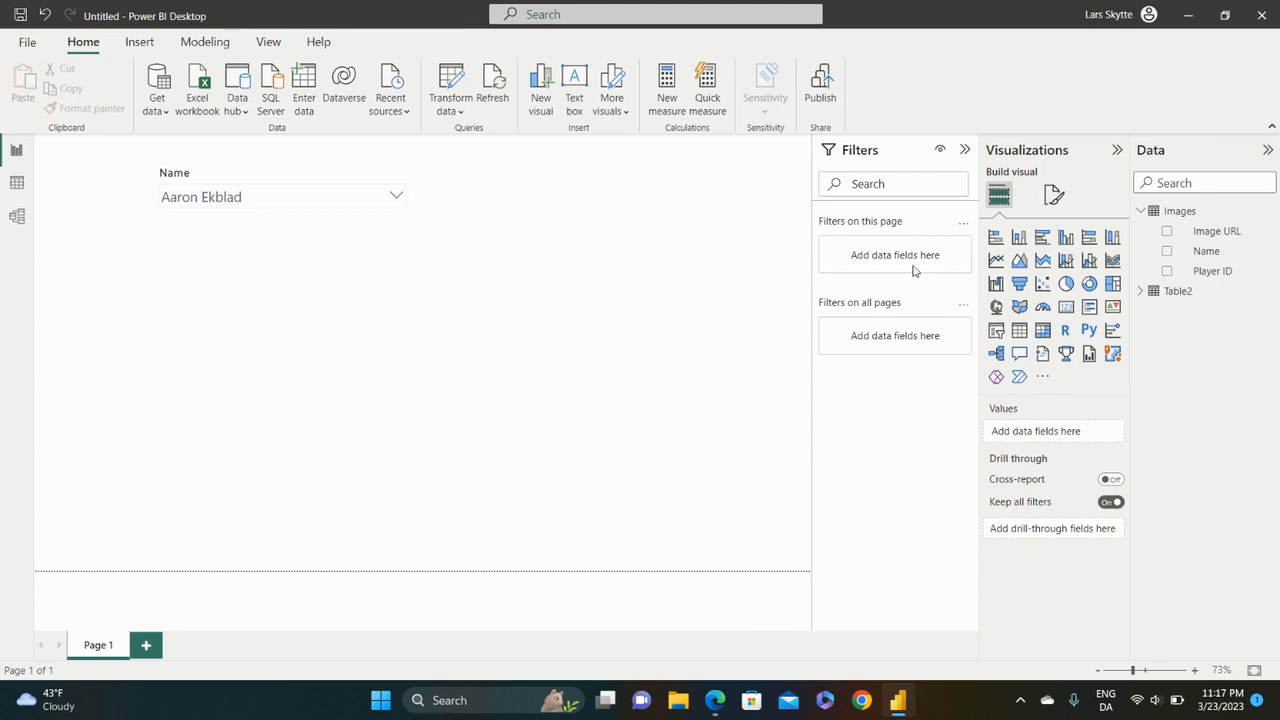
Step: Add a table visual below the slicer with the Image URL field from the Images table
{"action": "left_click", "coordinate": [1020, 335]}
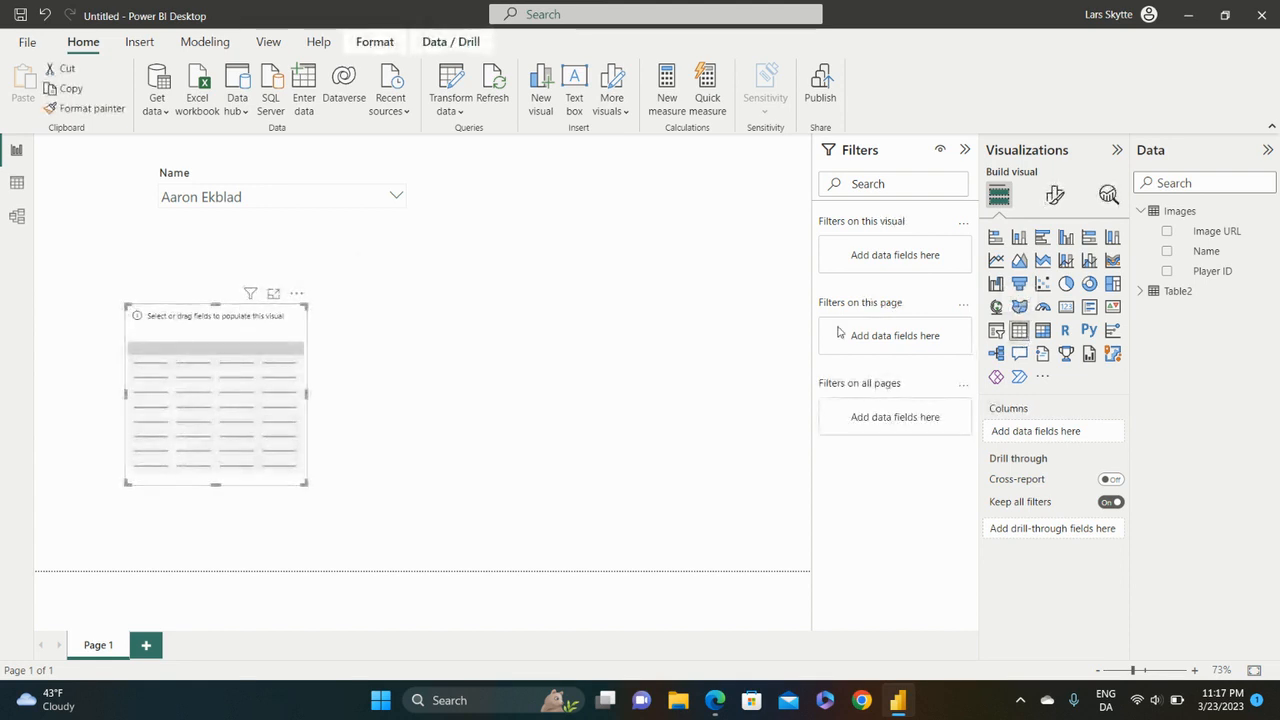
{"action": "left_click_drag", "start_coordinate": [1215, 242], "coordinate": [1075, 447]}
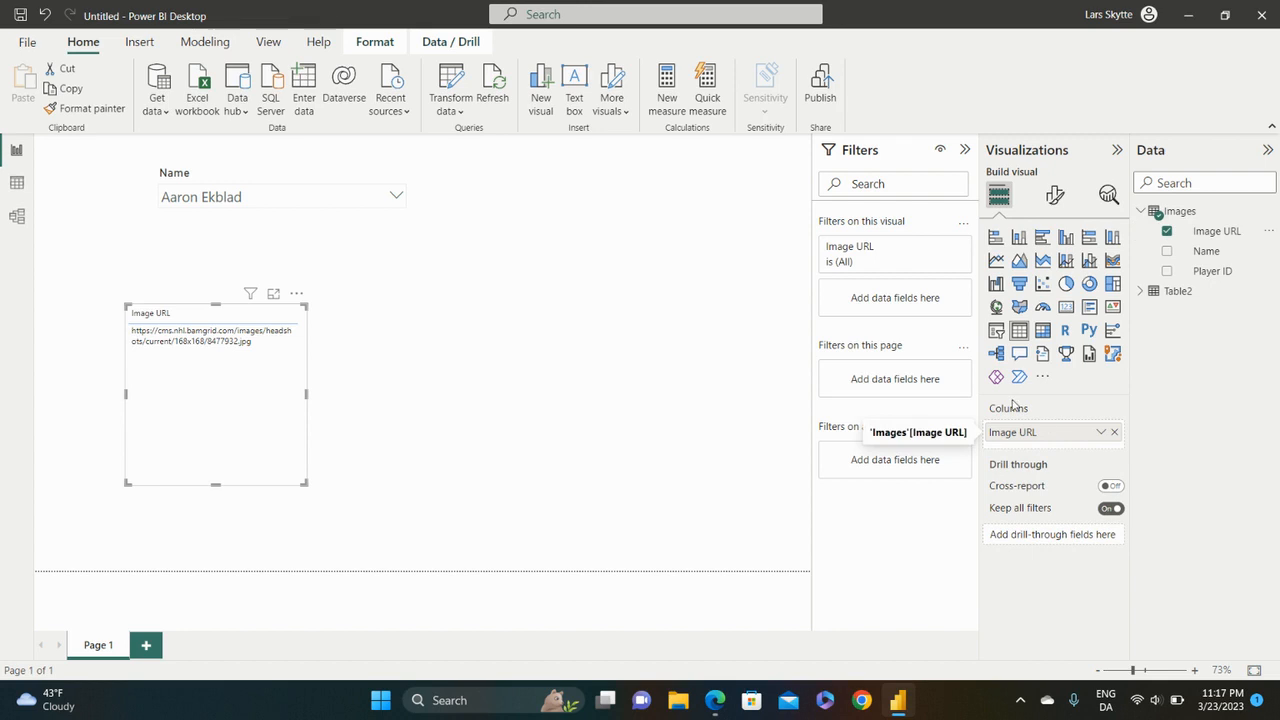
{"action": "left_click", "coordinate": [256, 347]}
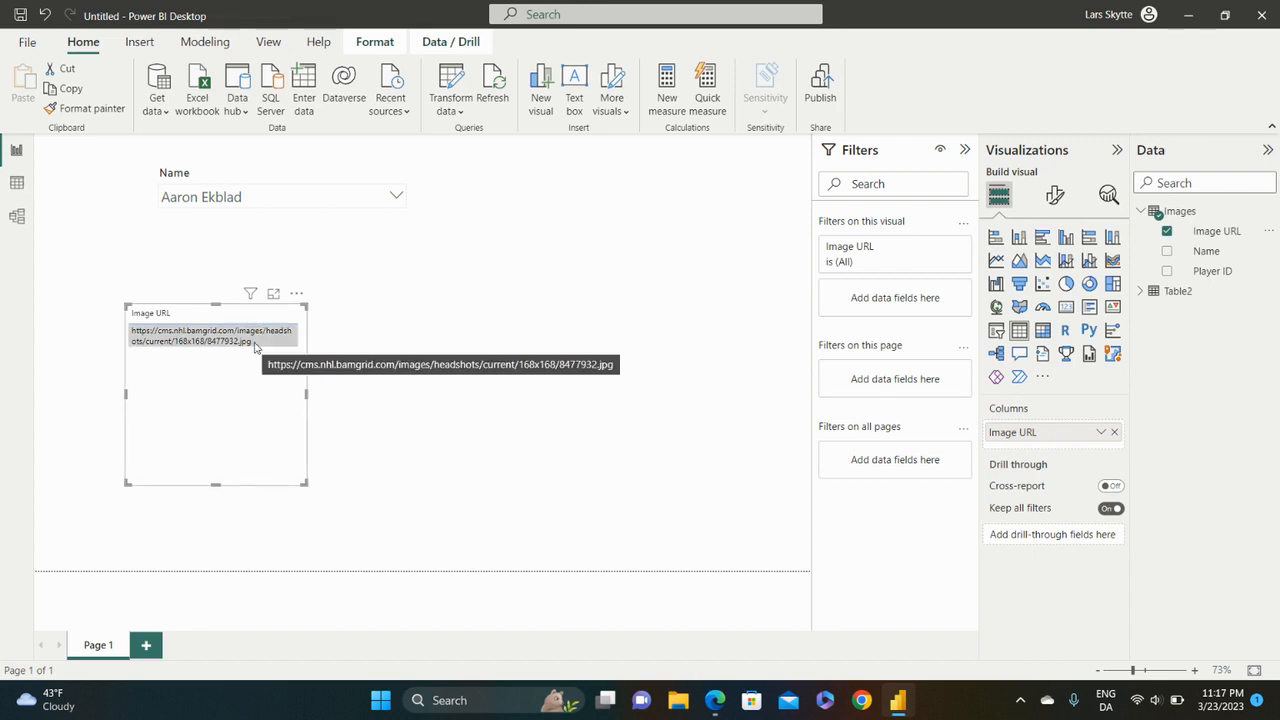
Step: Set the data category of the Image URL column in the Images table to Image URL
{"action": "left_click", "coordinate": [1210, 233]}
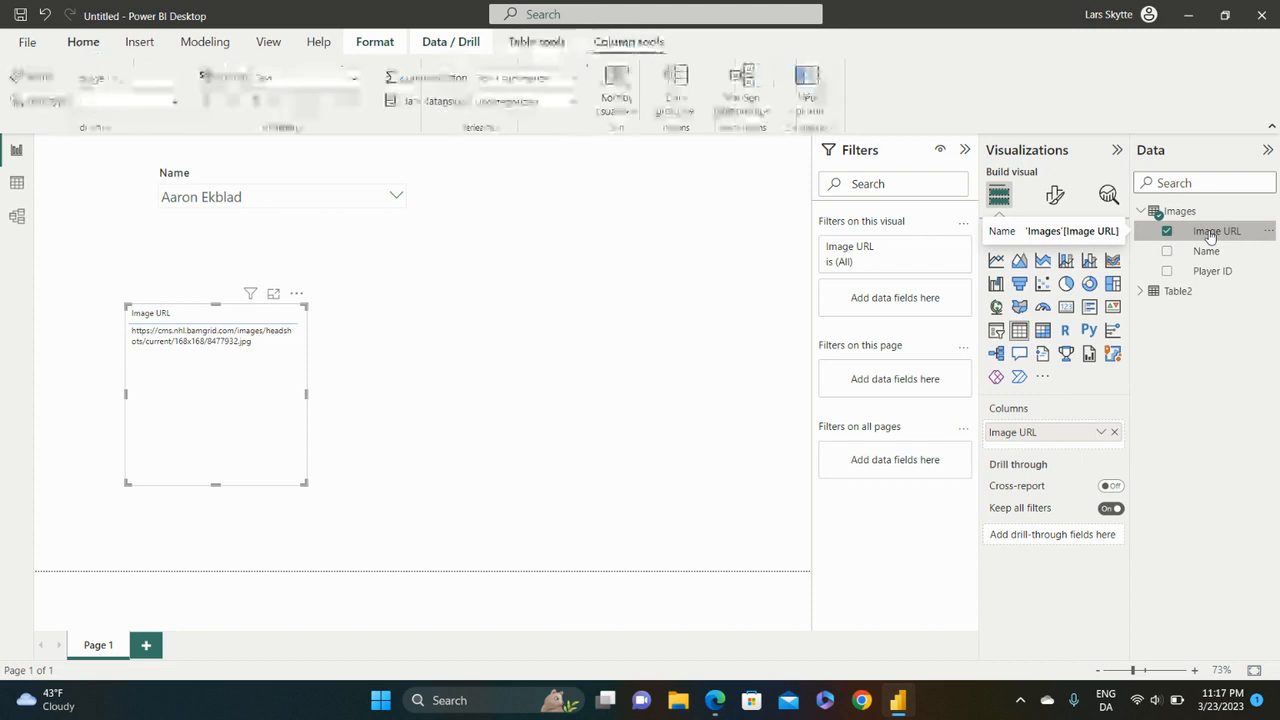
{"action": "left_click", "coordinate": [575, 103]}
{"action": "left_click", "coordinate": [520, 423]}
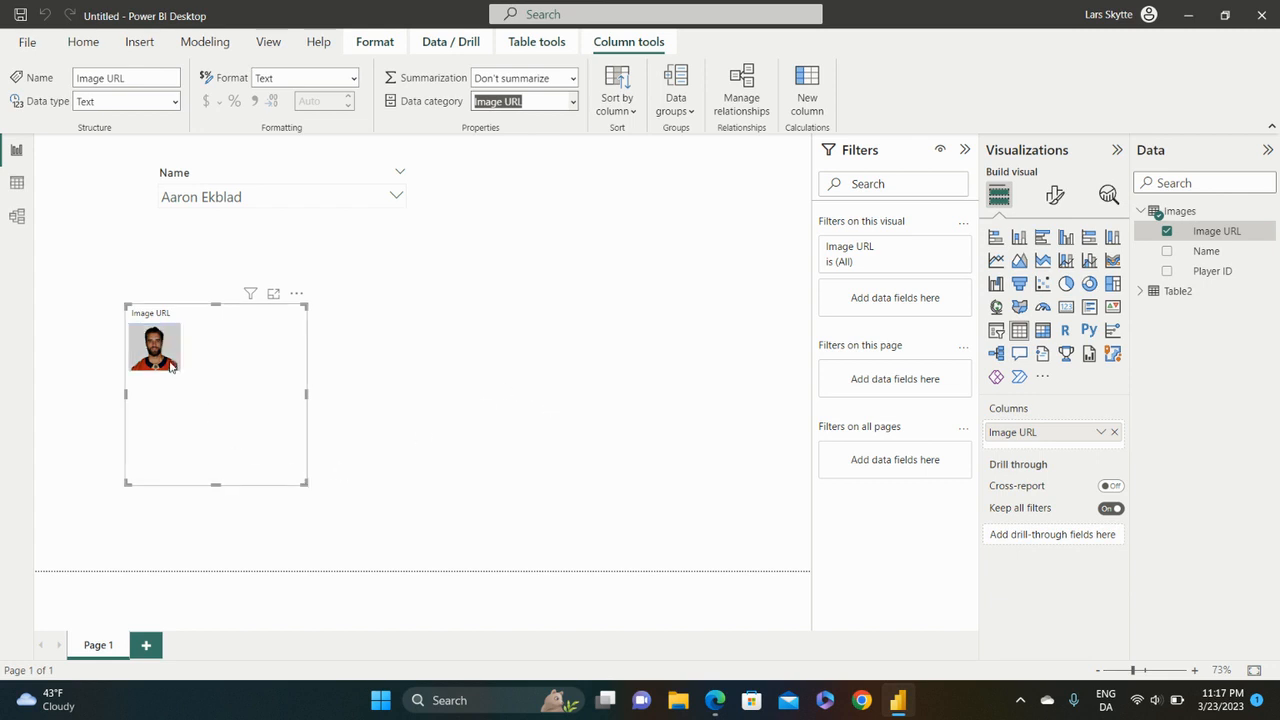
Step: Set the table's image height and width to 150 px and shrink the table visual to fit the player picture
{"action": "left_click", "coordinate": [1058, 198]}
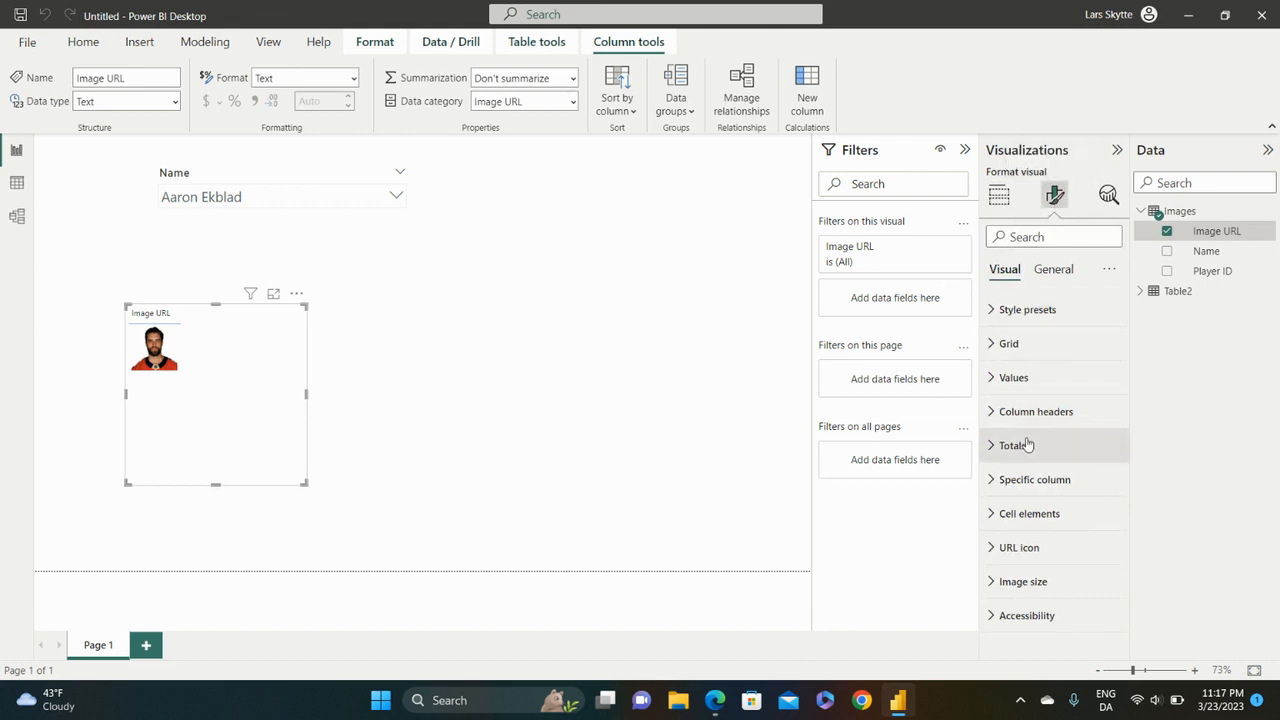
{"action": "left_click", "coordinate": [996, 581]}
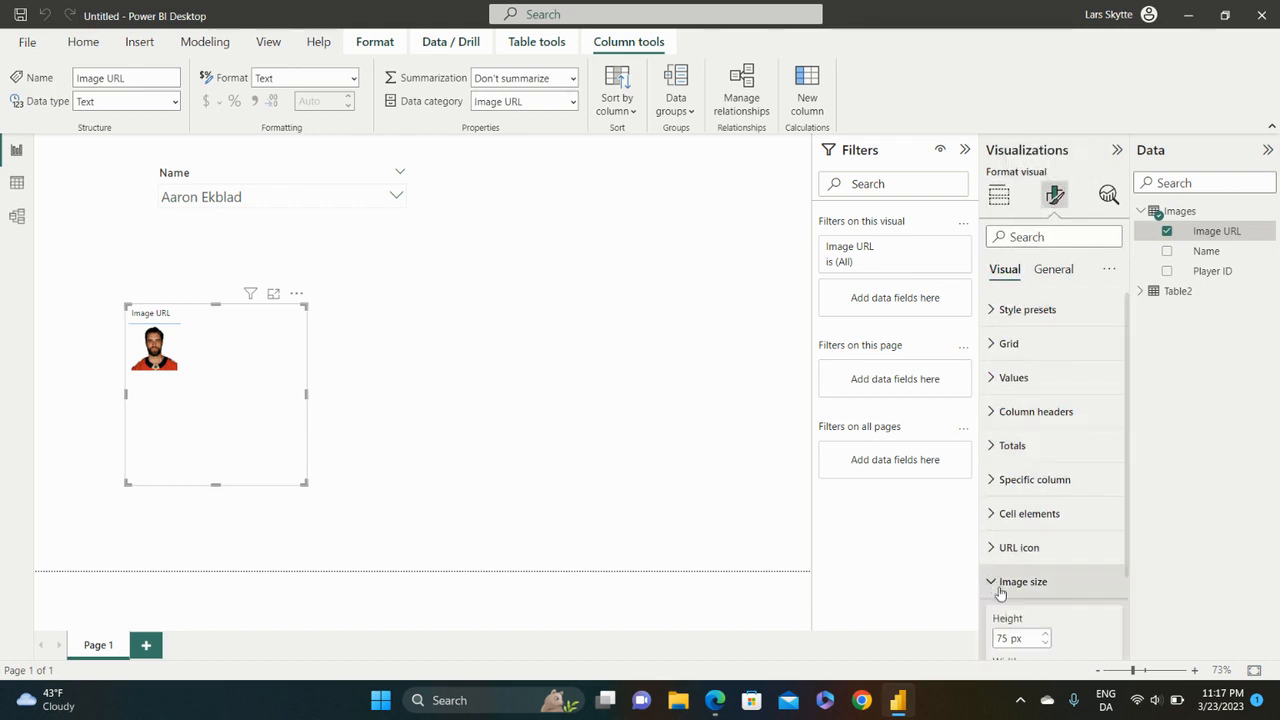
{"action": "left_click", "coordinate": [1032, 531]}
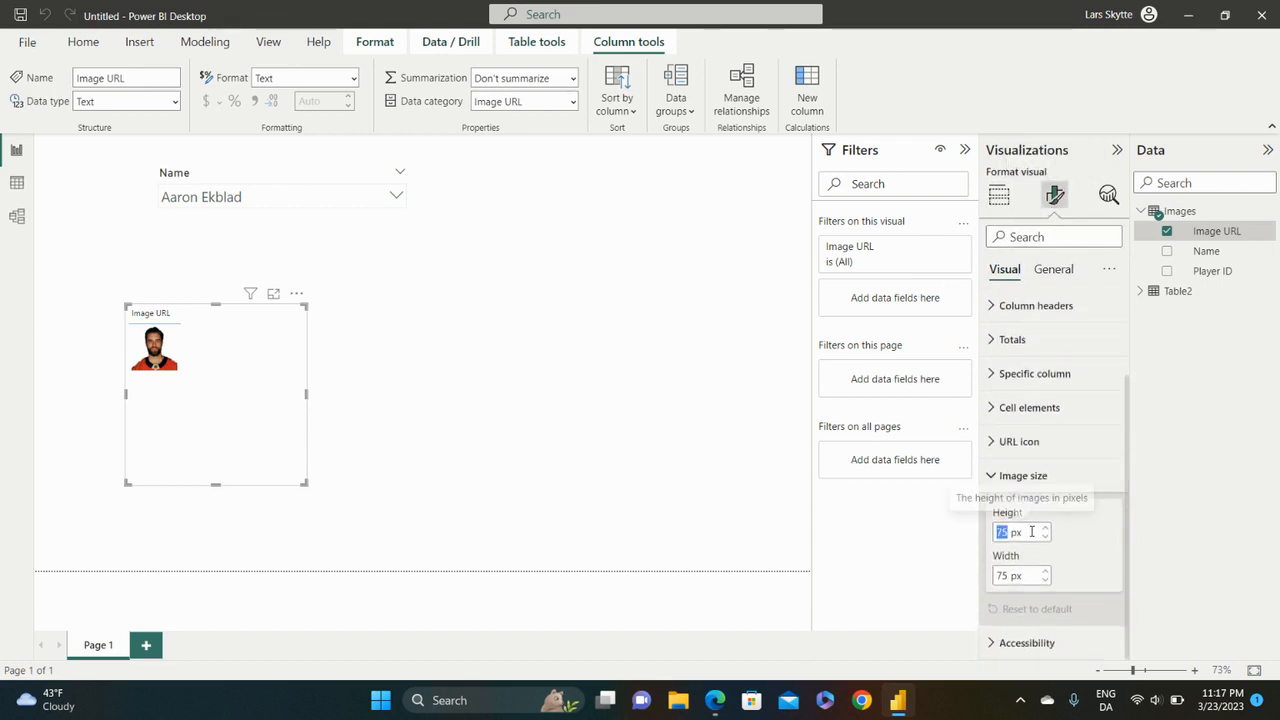
{"action": "type", "text": "150"}
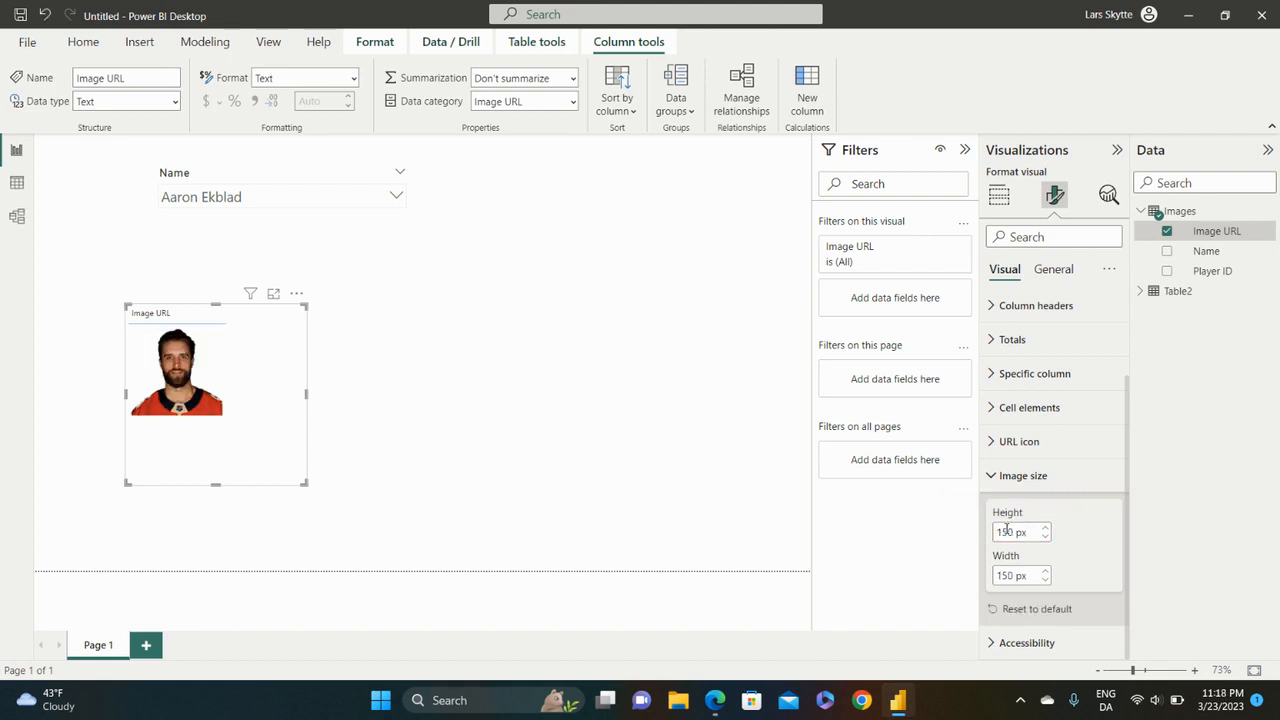
{"action": "left_click_drag", "start_coordinate": [305, 484], "coordinate": [229, 423]}
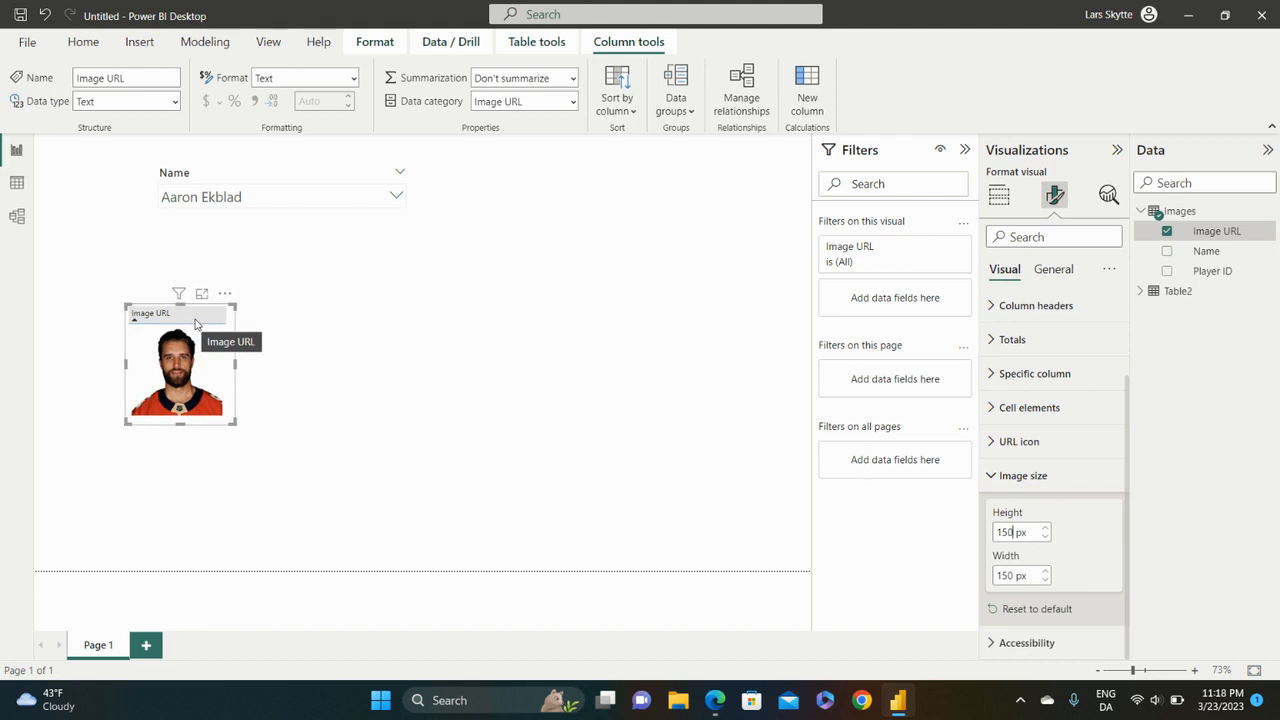
Step: Set the table's column header font size to 8 and its header text color to white
{"action": "left_click", "coordinate": [990, 477]}
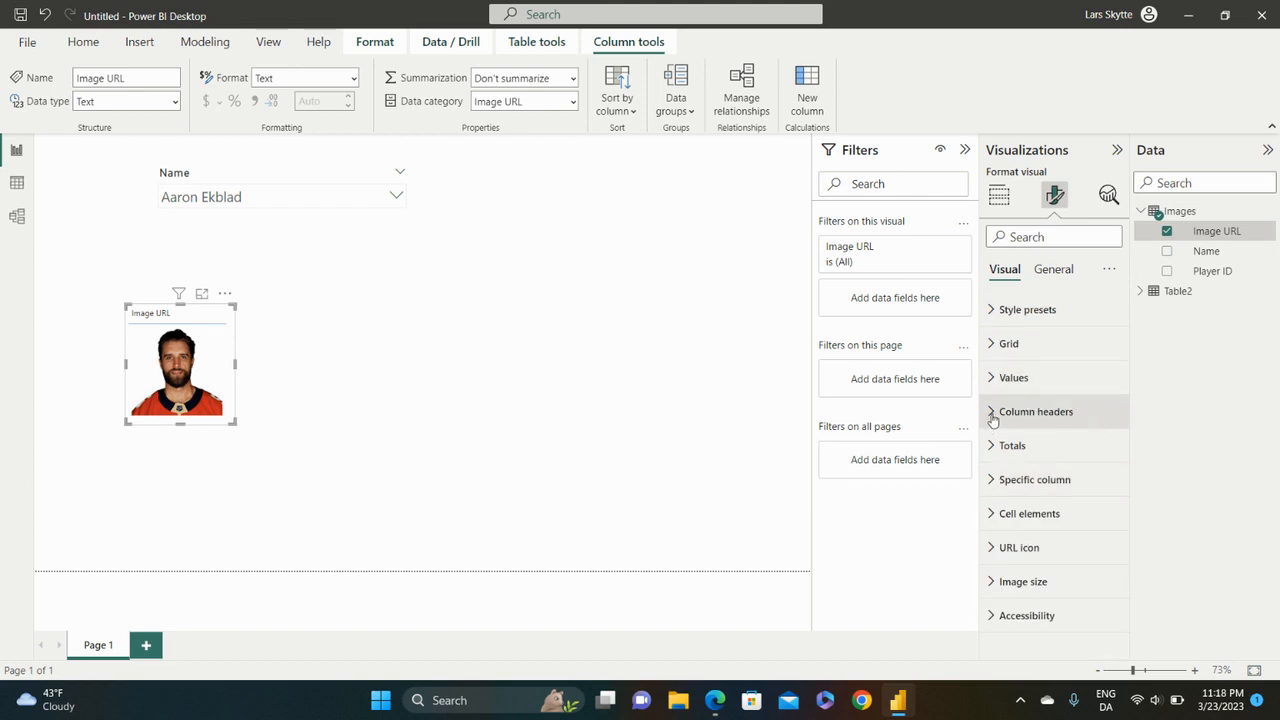
{"action": "left_click", "coordinate": [993, 414]}
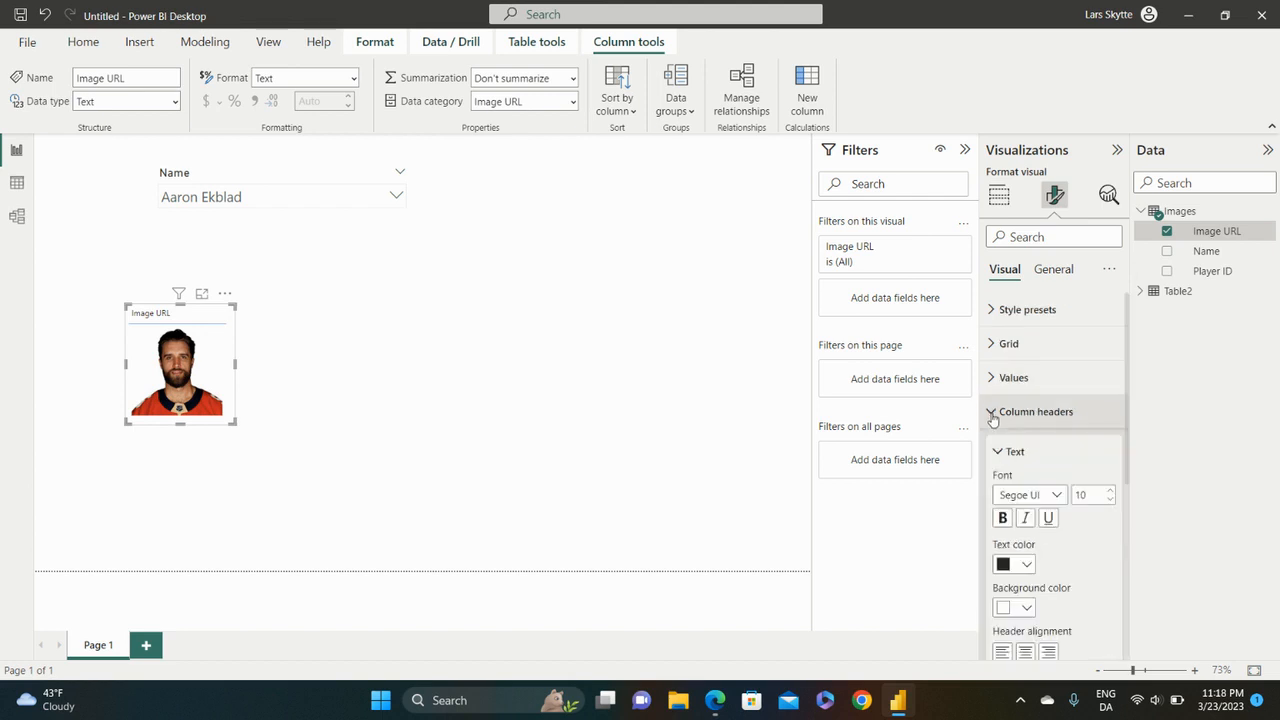
{"action": "left_click", "coordinate": [1110, 501]}
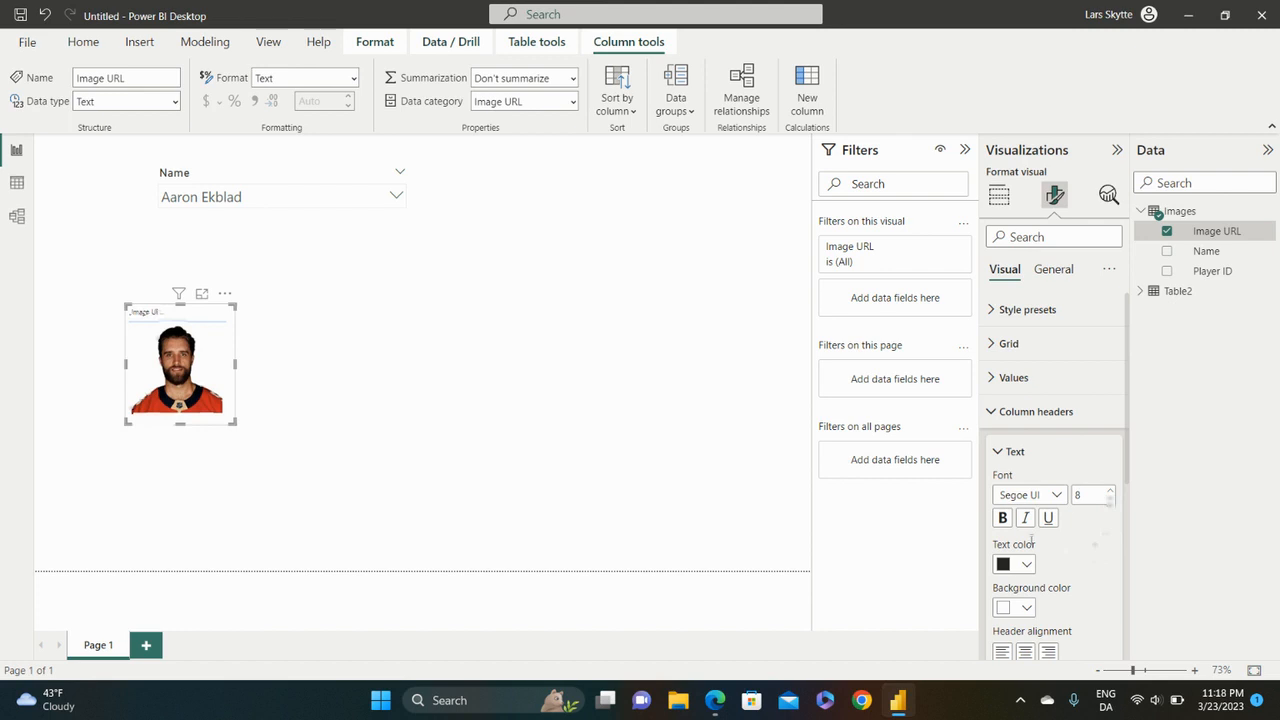
{"action": "left_click", "coordinate": [1025, 566]}
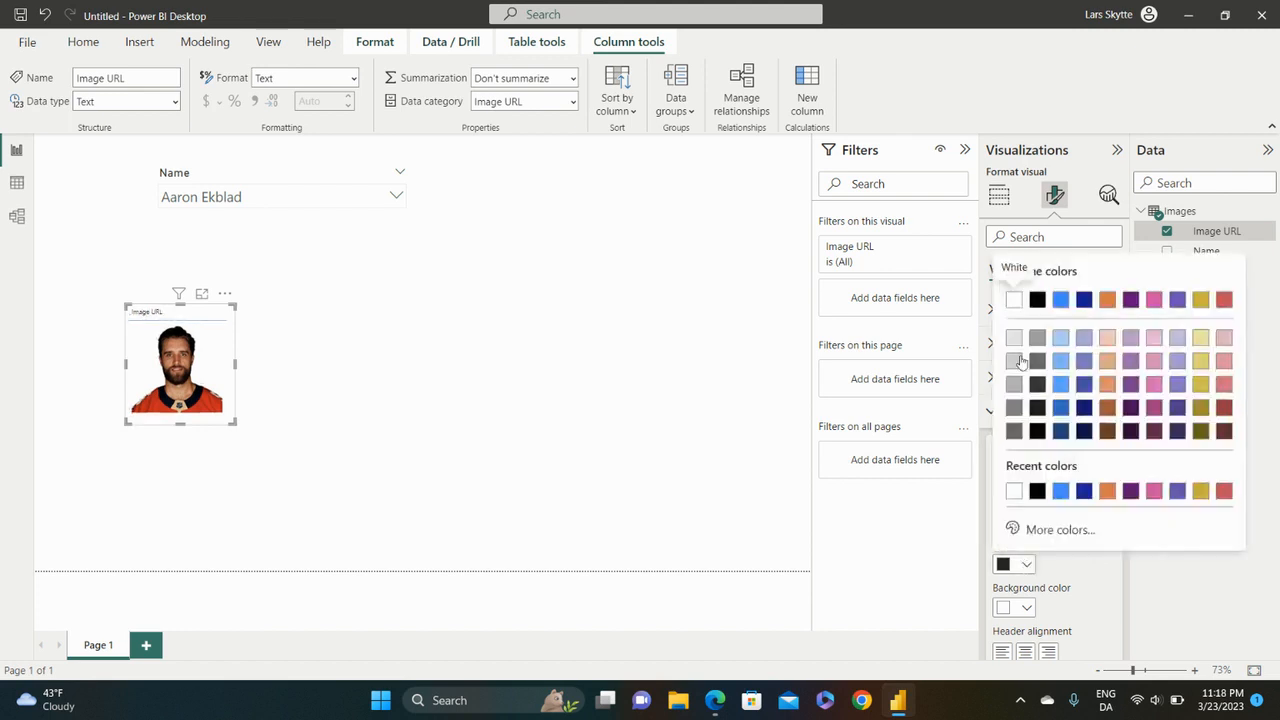
{"action": "left_click", "coordinate": [1015, 307]}
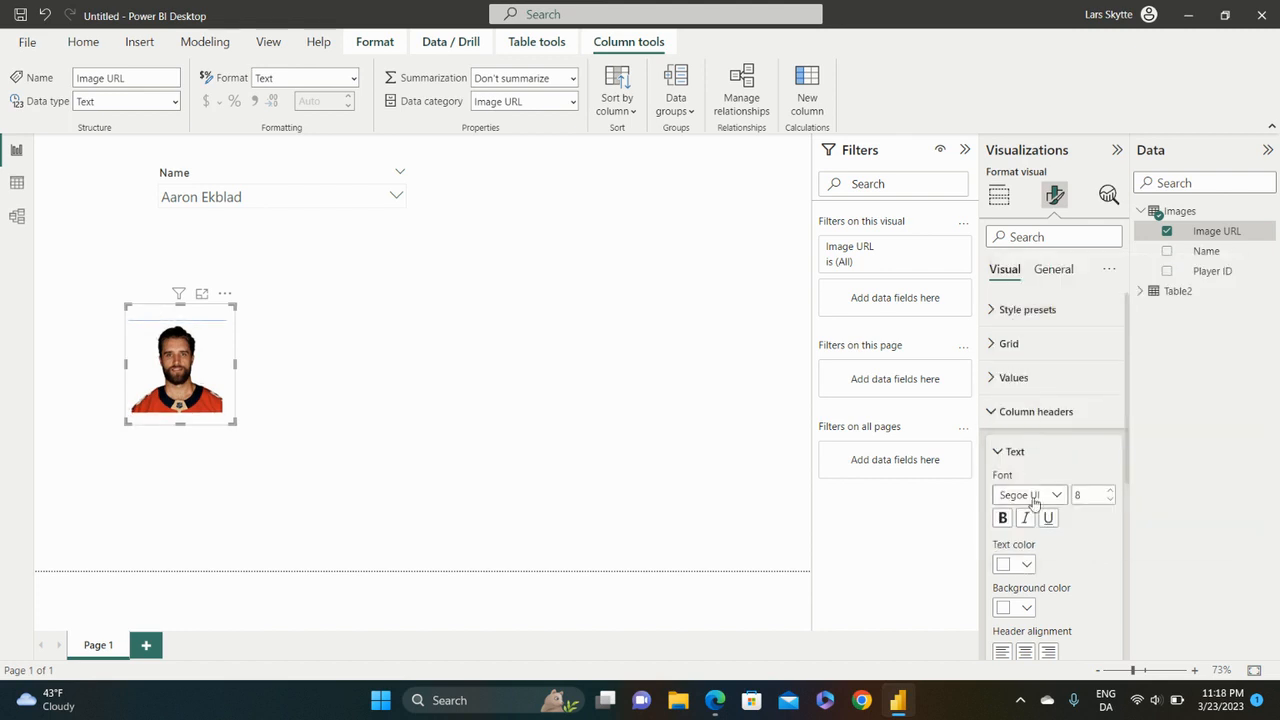
{"action": "scroll", "coordinate": [1085, 545], "scroll_direction": "down", "scroll_amount": 3}
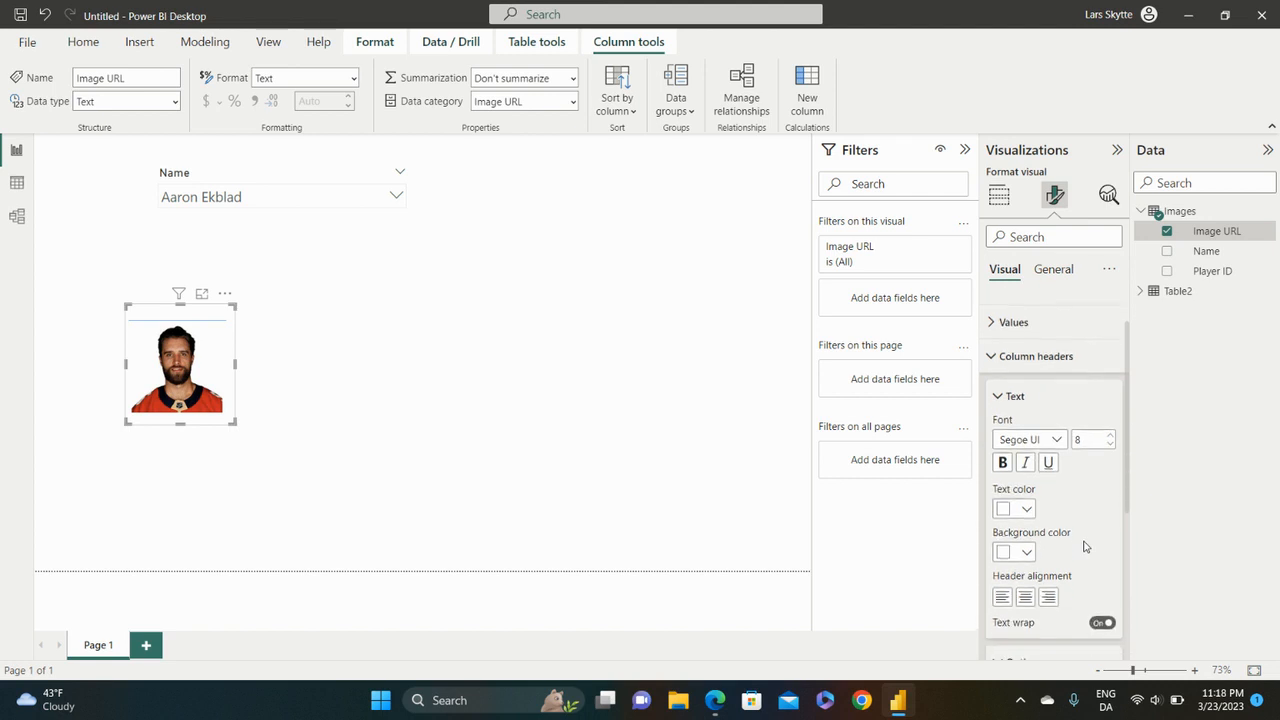
{"action": "scroll", "coordinate": [1085, 545], "scroll_direction": "up", "scroll_amount": 3}
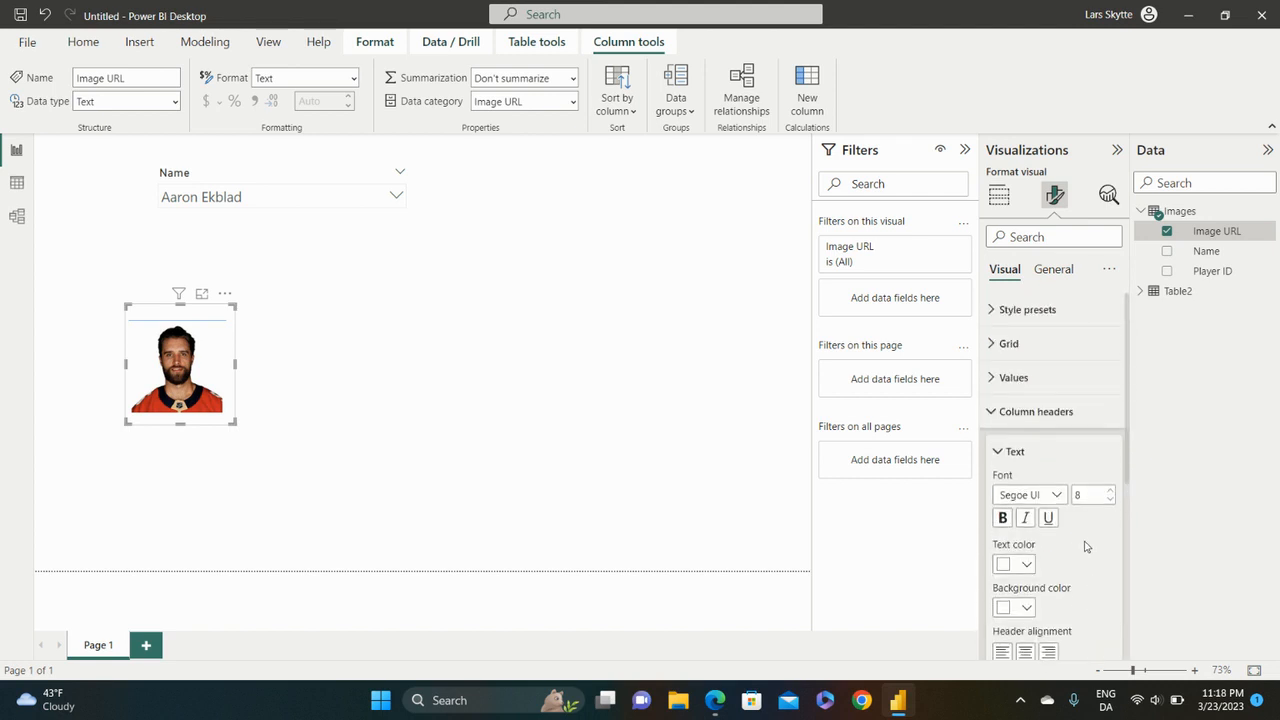
{"action": "left_click", "coordinate": [995, 413]}
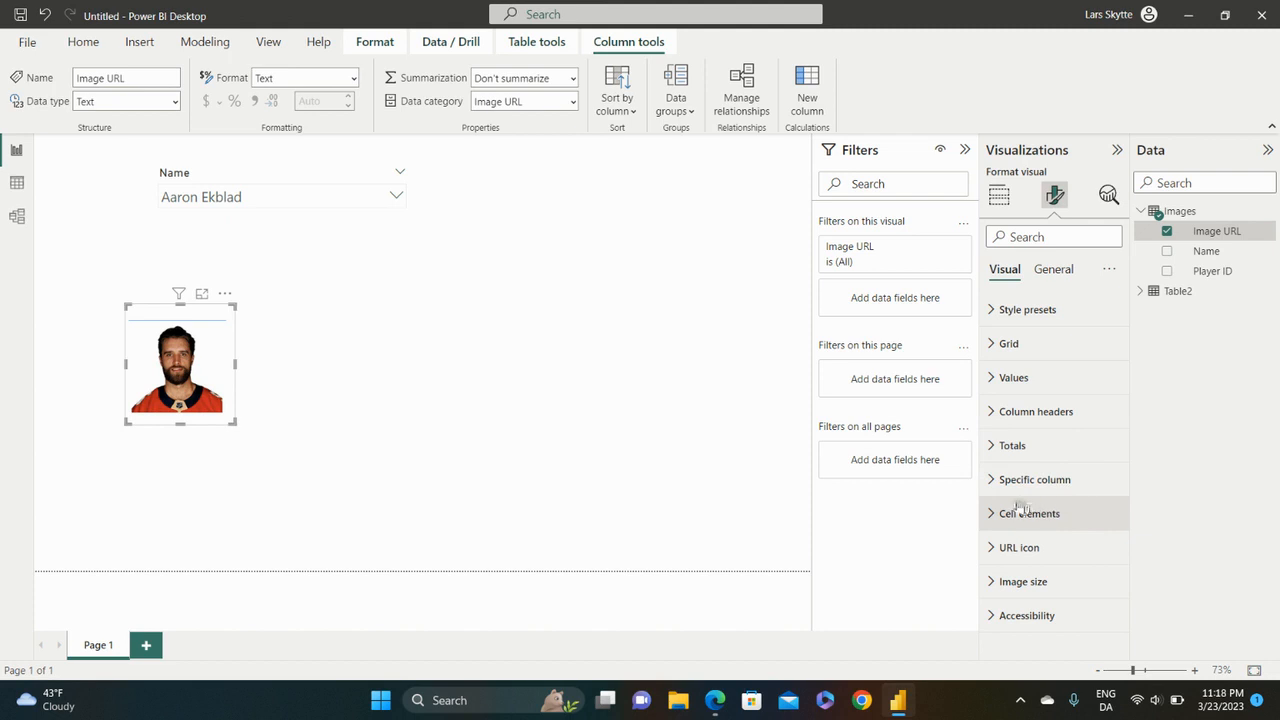
Step: Set the border color in the table's grid formatting to white
{"action": "left_click", "coordinate": [990, 484]}
{"action": "scroll", "coordinate": [1020, 500], "scroll_direction": "down", "scroll_amount": 3}
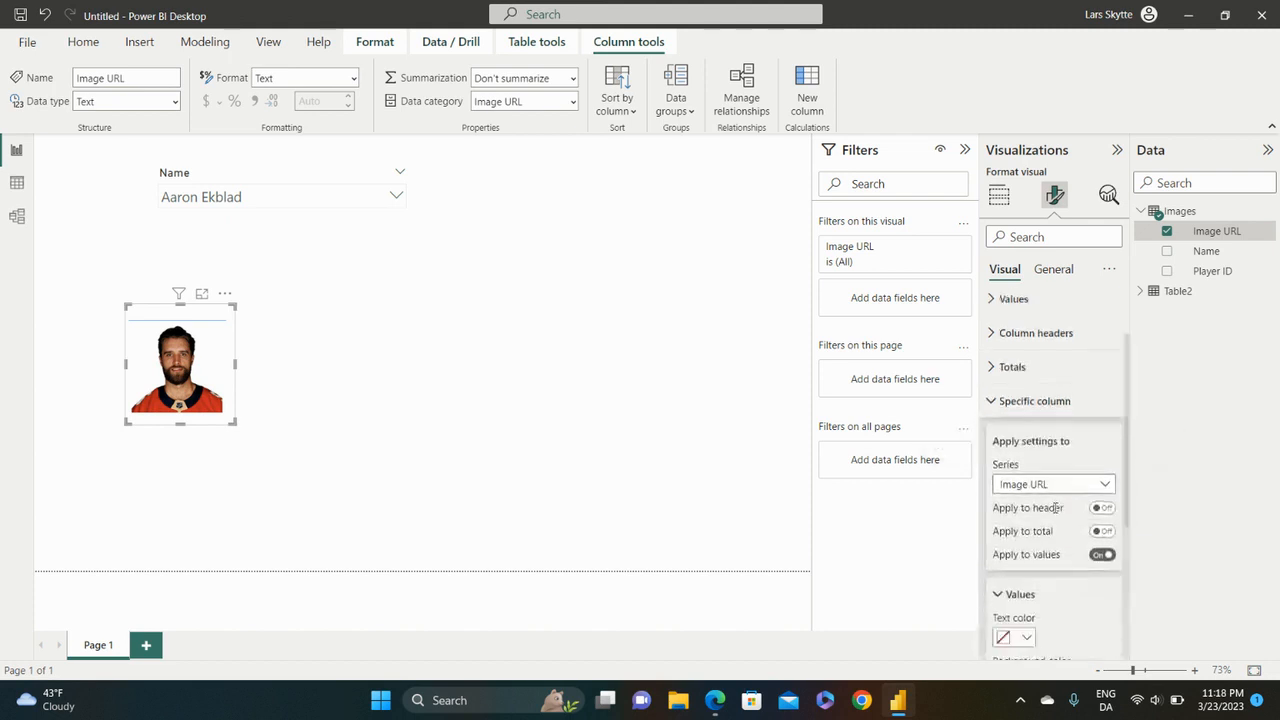
{"action": "scroll", "coordinate": [1058, 512], "scroll_direction": "down", "scroll_amount": 1}
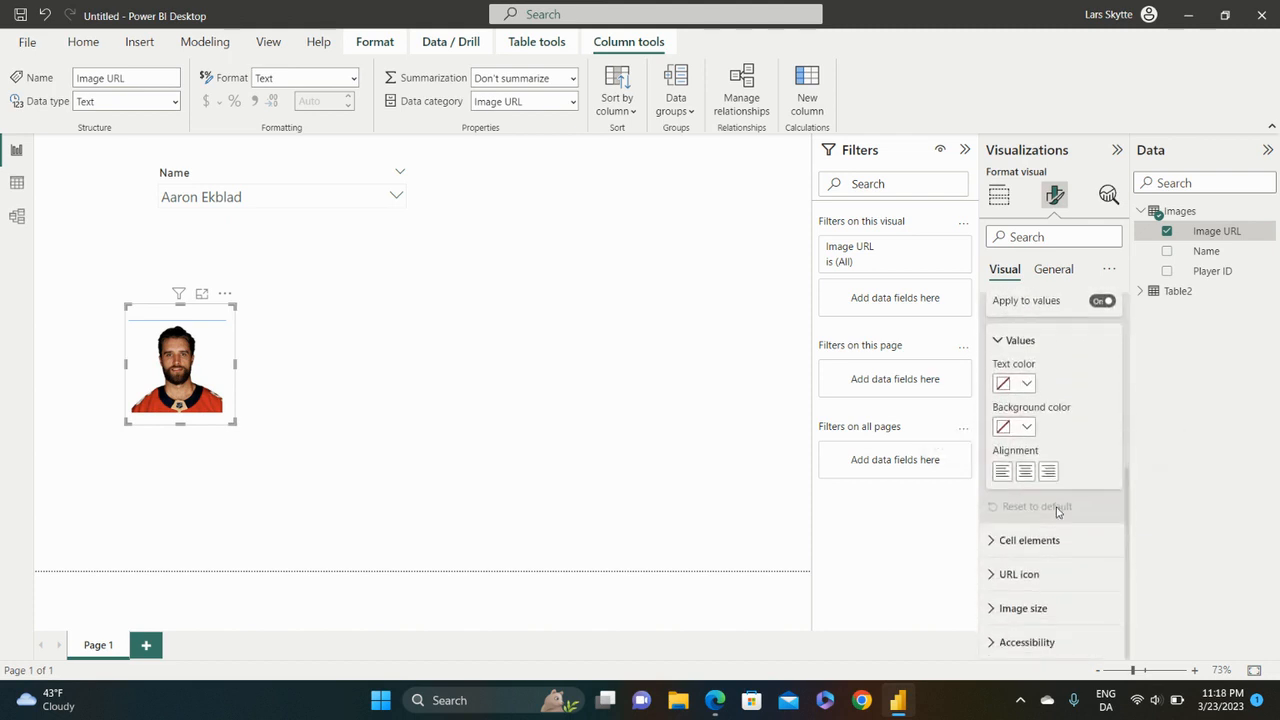
{"action": "scroll", "coordinate": [1058, 512], "scroll_direction": "up", "scroll_amount": 1}
{"action": "scroll", "coordinate": [1052, 512], "scroll_direction": "up", "scroll_amount": 4}
{"action": "left_click", "coordinate": [990, 380]}
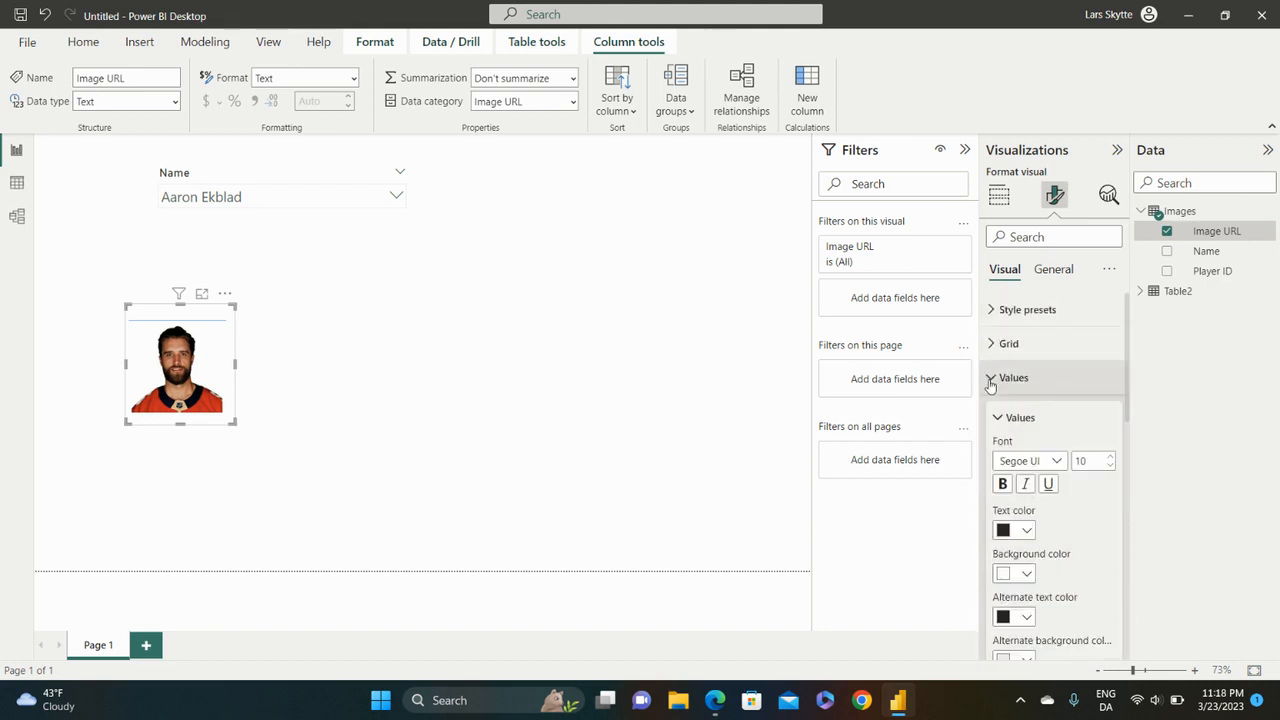
{"action": "left_click", "coordinate": [990, 380]}
{"action": "left_click", "coordinate": [1077, 343]}
{"action": "scroll", "coordinate": [1086, 457], "scroll_direction": "down", "scroll_amount": 3}
{"action": "scroll", "coordinate": [1083, 462], "scroll_direction": "down", "scroll_amount": 3}
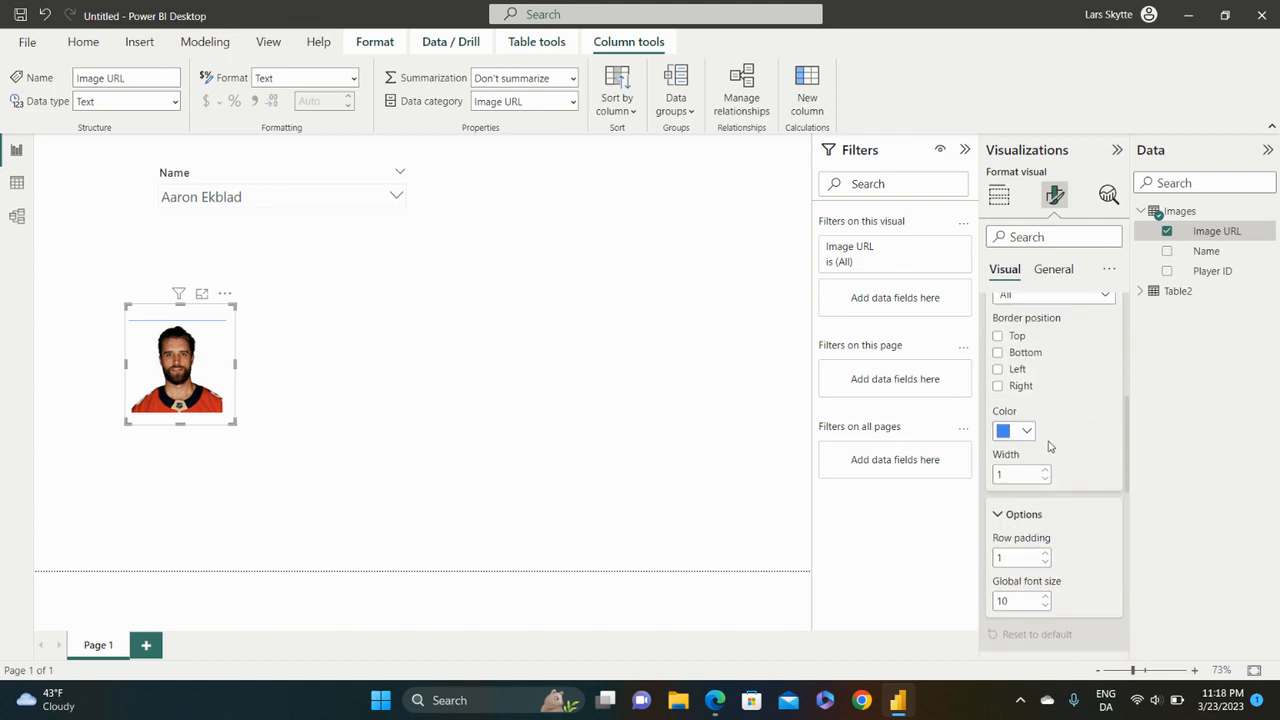
{"action": "left_click", "coordinate": [1025, 432]}
{"action": "left_click", "coordinate": [1014, 359]}
{"action": "scroll", "coordinate": [1088, 416], "scroll_direction": "up", "scroll_amount": 4}
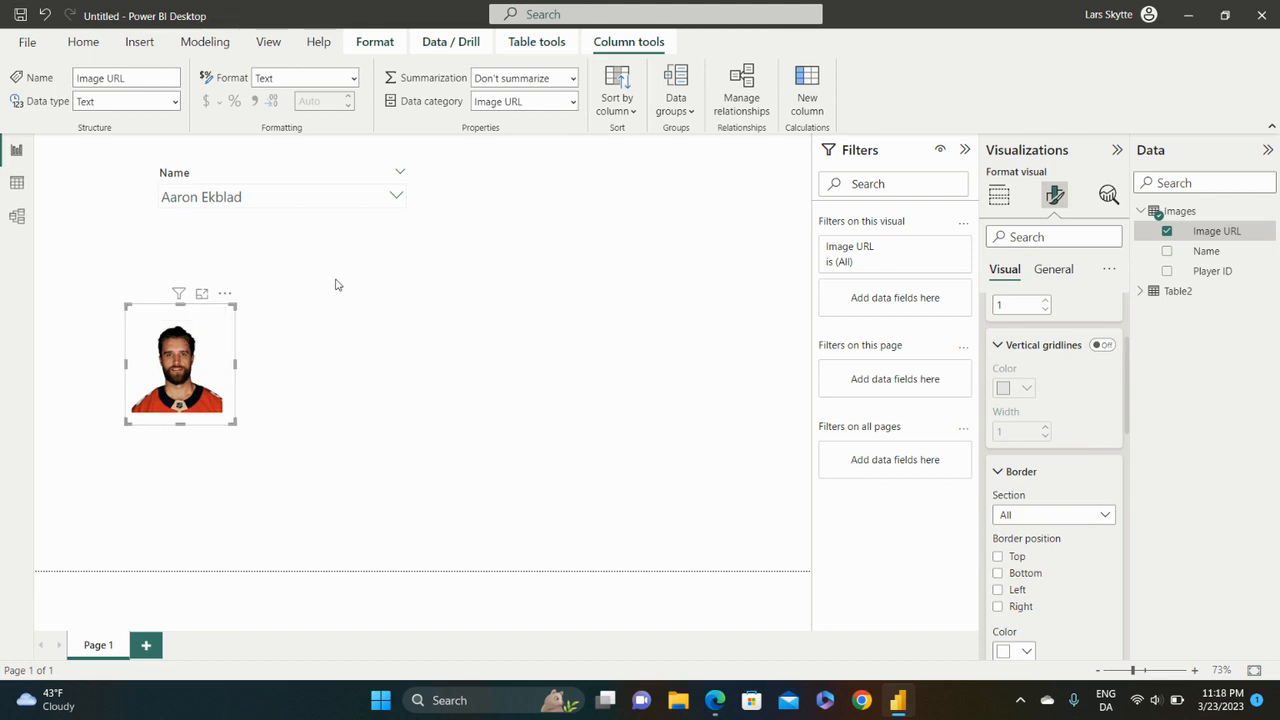
Step: Set the image table's padding to 0 px on all four sides
{"action": "left_click", "coordinate": [1068, 271]}
{"action": "left_click", "coordinate": [1020, 312]}
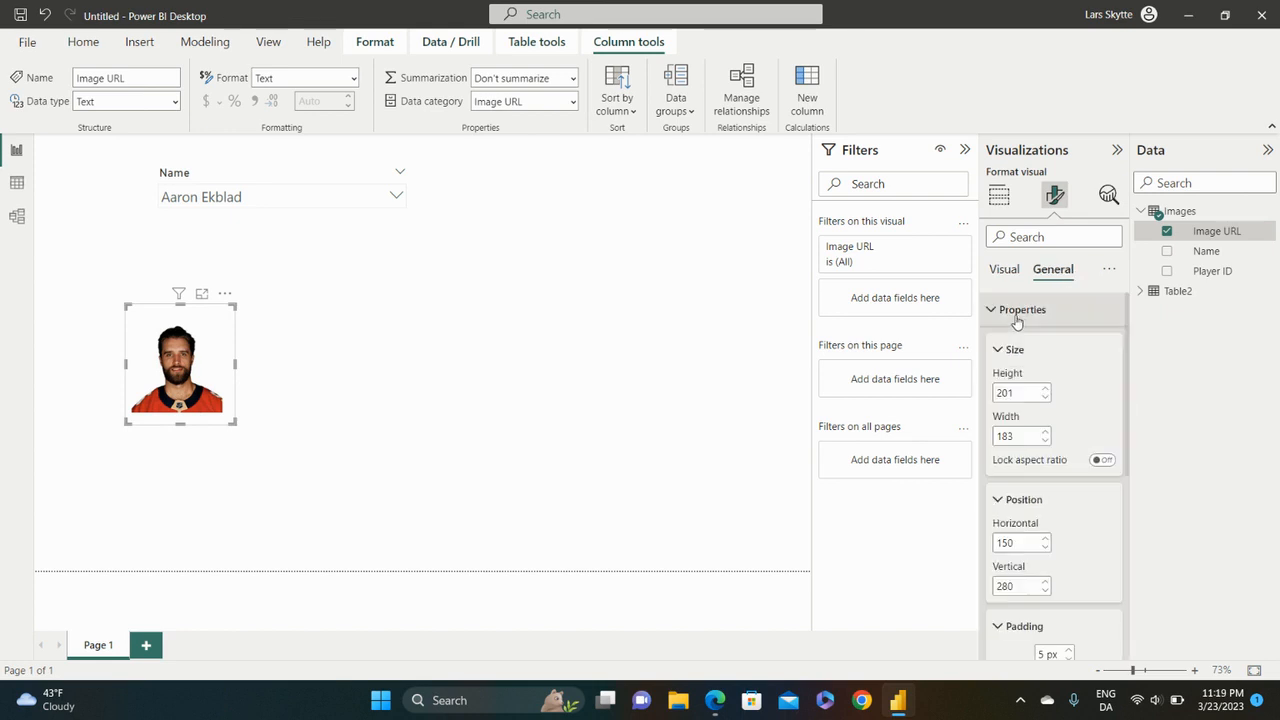
{"action": "scroll", "coordinate": [1115, 491], "scroll_direction": "down", "scroll_amount": 3}
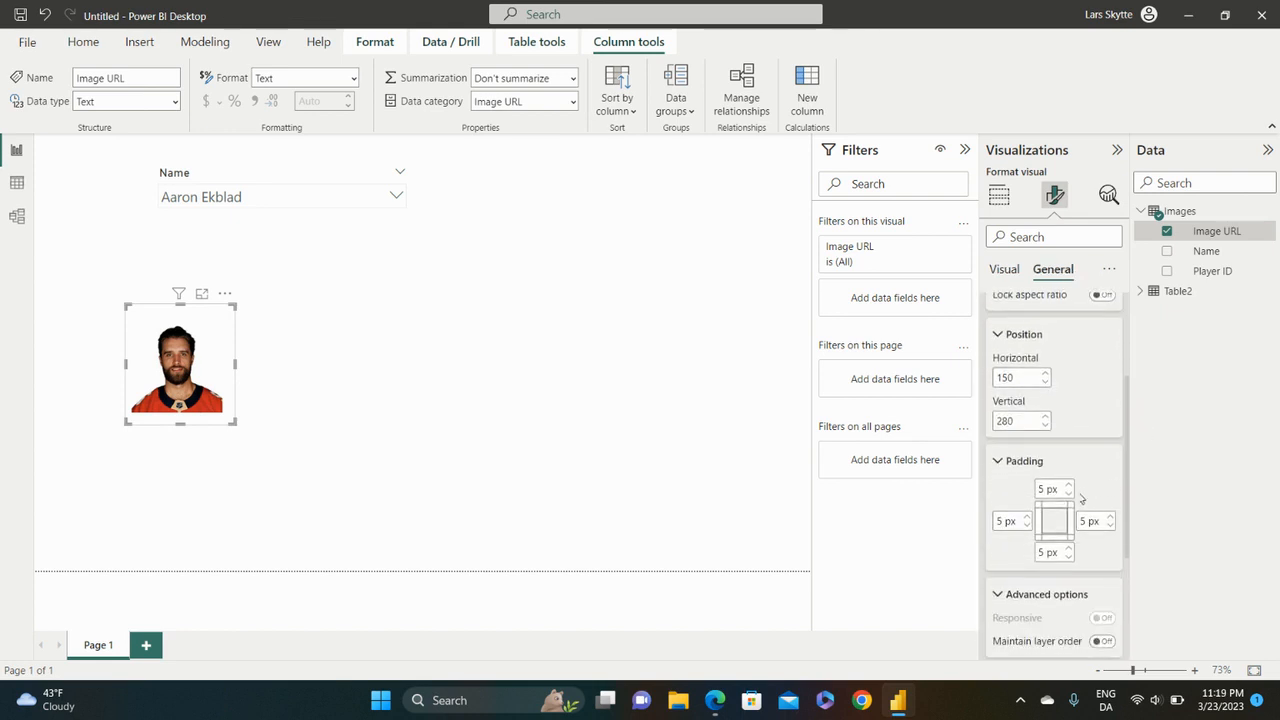
{"action": "left_click", "coordinate": [1069, 494]}
{"action": "left_click", "coordinate": [1069, 494]}
{"action": "left_click", "coordinate": [1069, 494]}
{"action": "left_click", "coordinate": [1069, 494]}
{"action": "left_click", "coordinate": [1069, 494]}
{"action": "left_click", "coordinate": [1027, 525]}
{"action": "left_click", "coordinate": [1027, 525]}
{"action": "left_click", "coordinate": [1027, 525]}
{"action": "left_click", "coordinate": [1027, 525]}
{"action": "left_click", "coordinate": [1027, 525]}
{"action": "left_click", "coordinate": [1068, 556]}
{"action": "left_click", "coordinate": [1068, 556]}
{"action": "left_click", "coordinate": [1068, 556]}
{"action": "left_click", "coordinate": [1068, 556]}
{"action": "left_click", "coordinate": [1068, 556]}
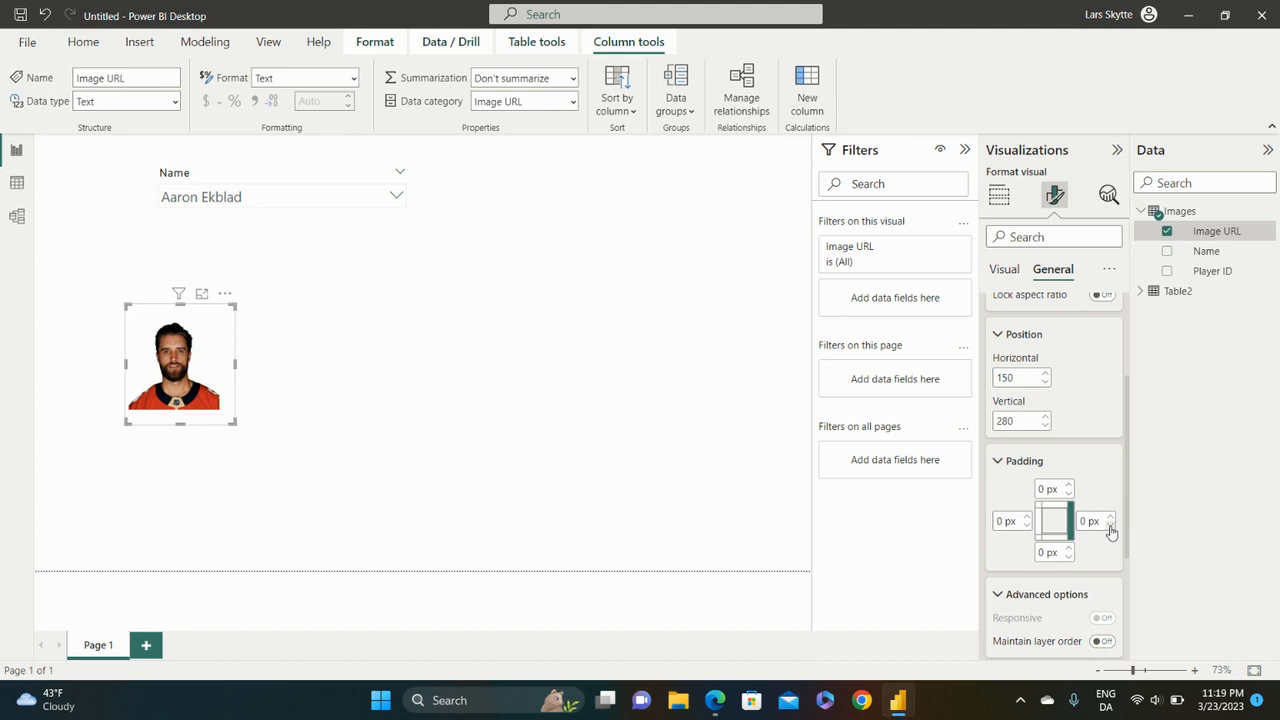
Step: Shrink the image table tightly around the player picture and move it to the page's top-left corner, beside the slicer
{"action": "left_click", "coordinate": [209, 323]}
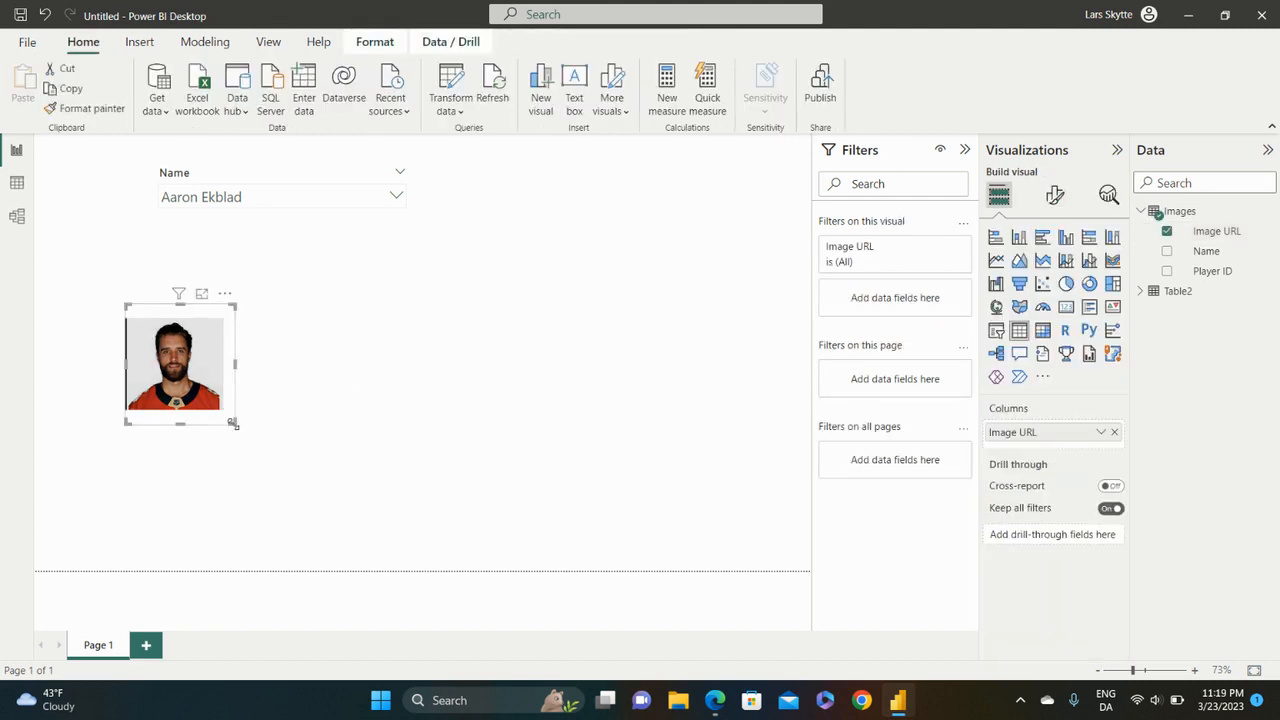
{"action": "left_click_drag", "start_coordinate": [231, 421], "coordinate": [228, 418]}
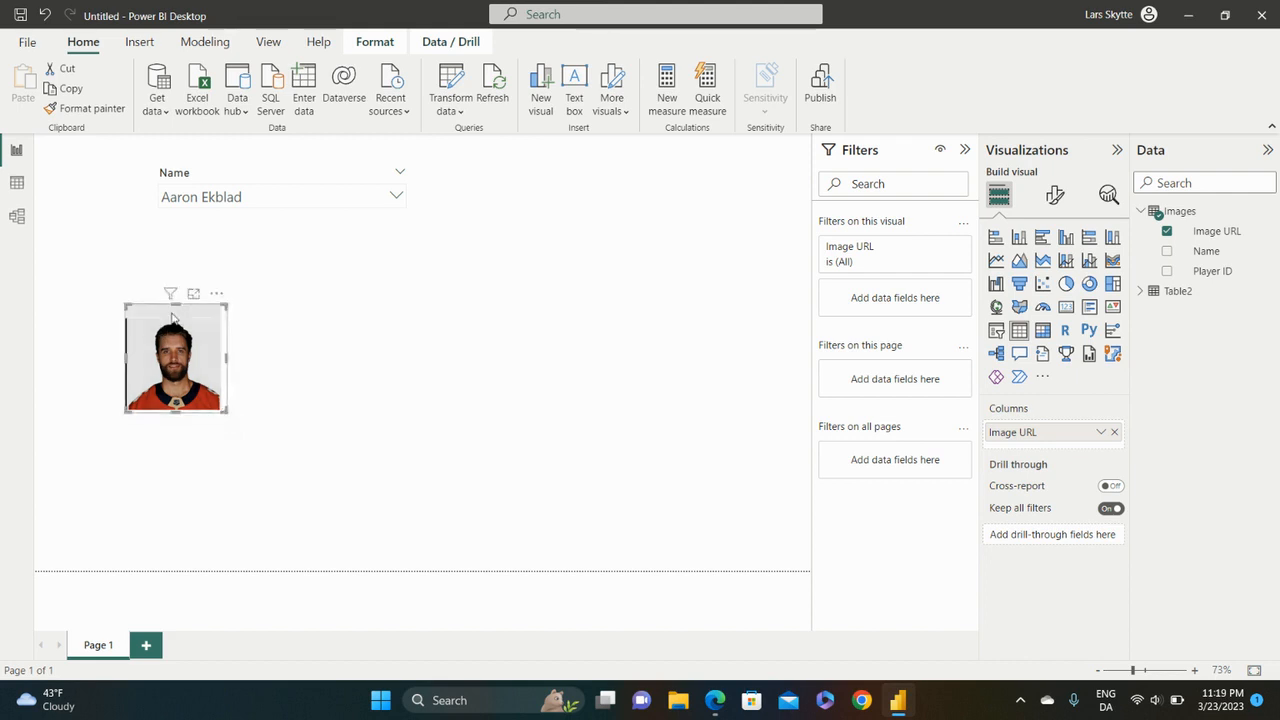
{"action": "left_click_drag", "start_coordinate": [177, 292], "coordinate": [71, 132]}
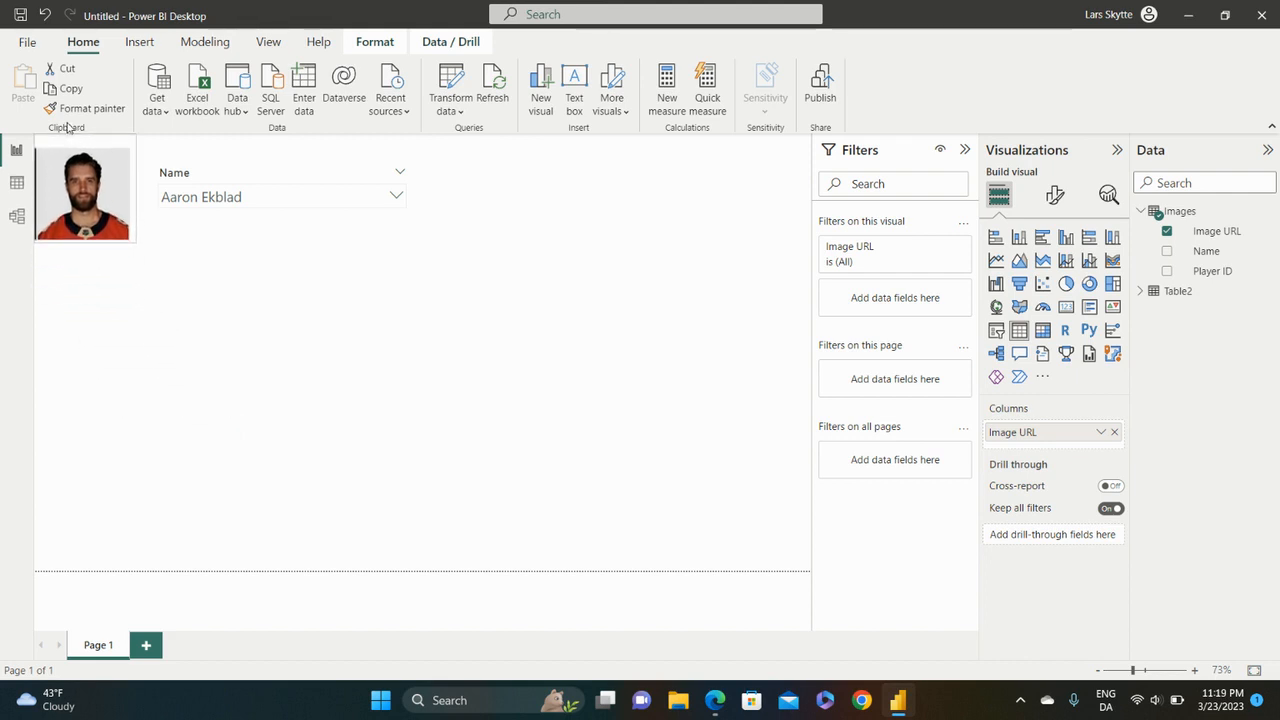
{"action": "left_click", "coordinate": [378, 264]}
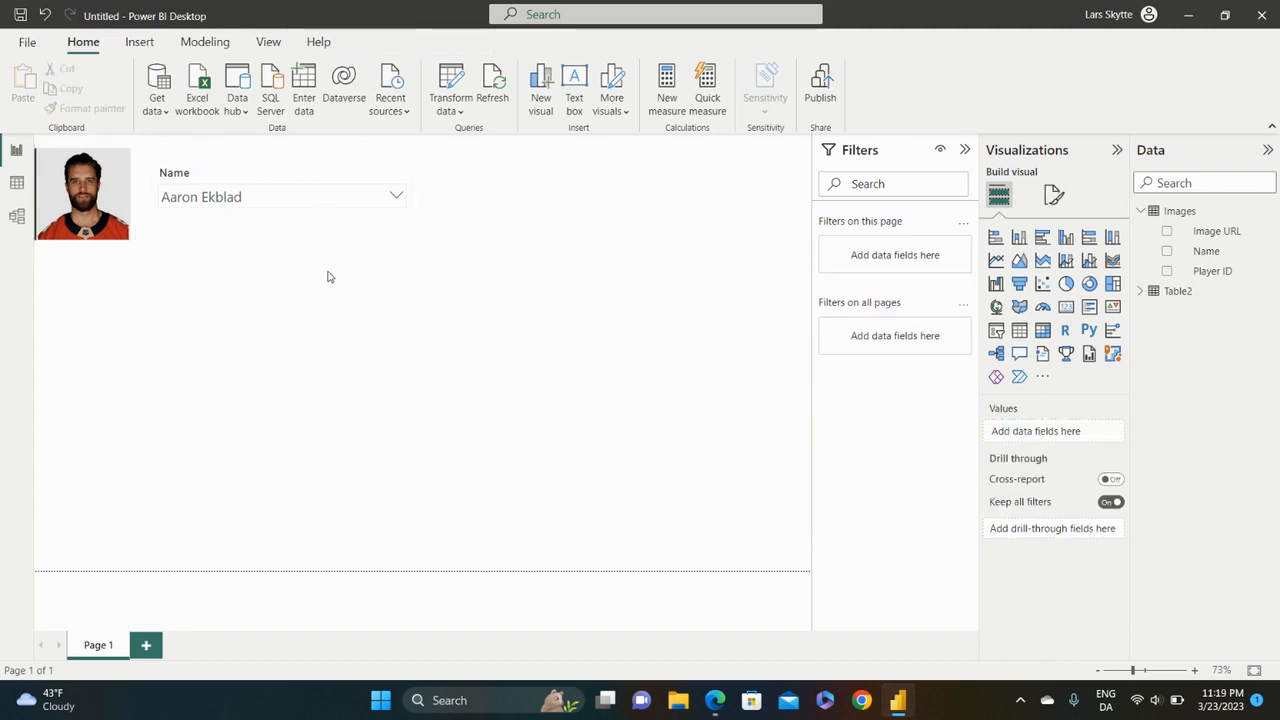
Step: Switch the Name slicer to A.J. Greer and back to Aaron Ekblad, and clear the highlight on the player image
{"action": "left_click", "coordinate": [394, 200]}
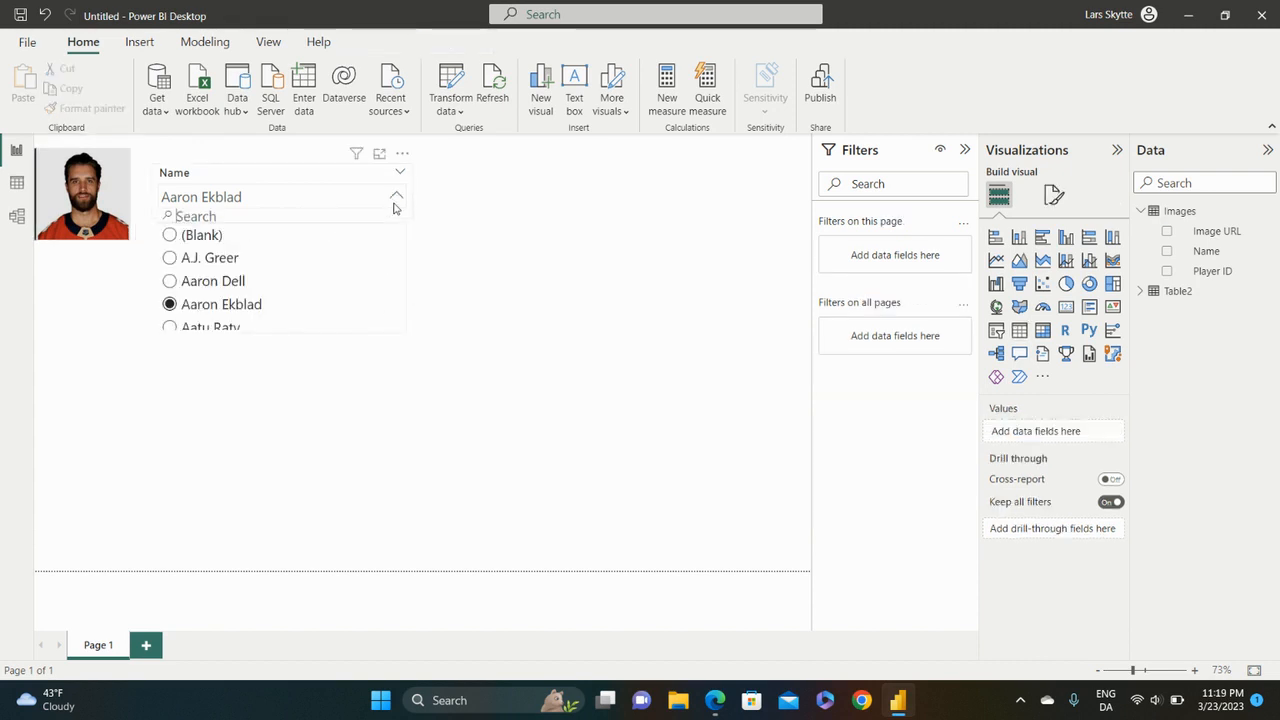
{"action": "left_click", "coordinate": [173, 259]}
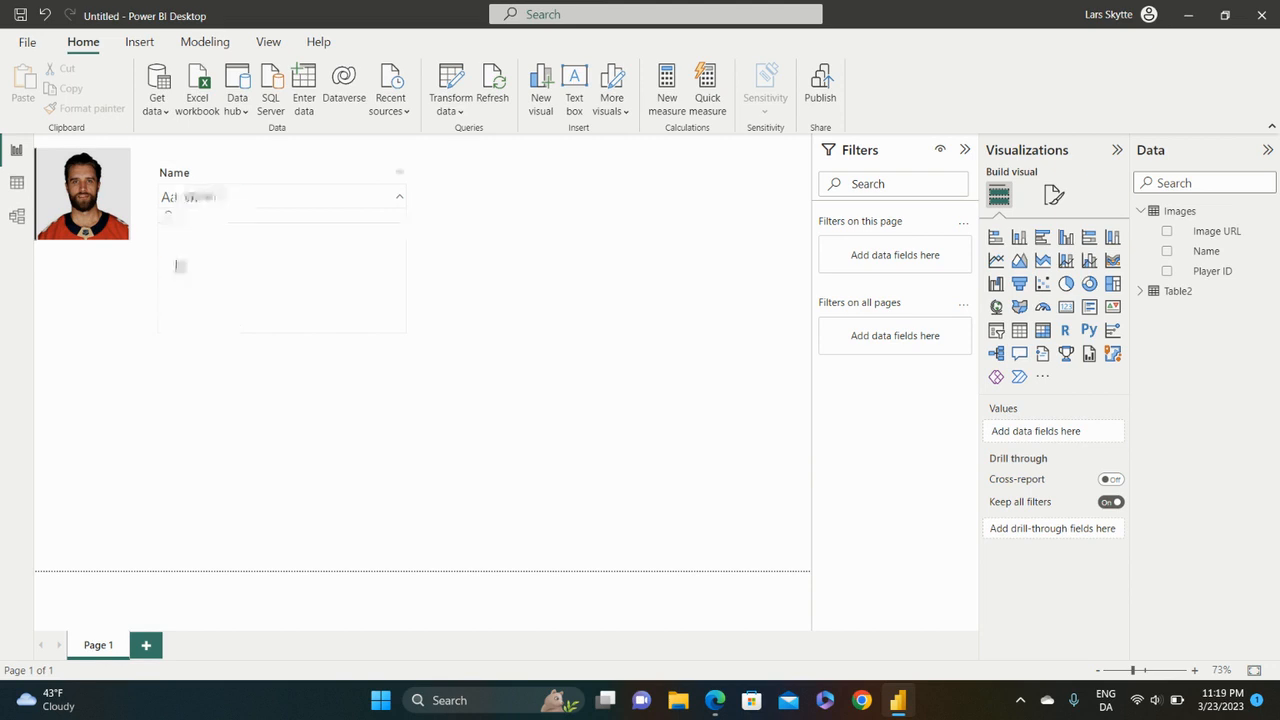
{"action": "left_click", "coordinate": [397, 197]}
{"action": "left_click", "coordinate": [174, 305]}
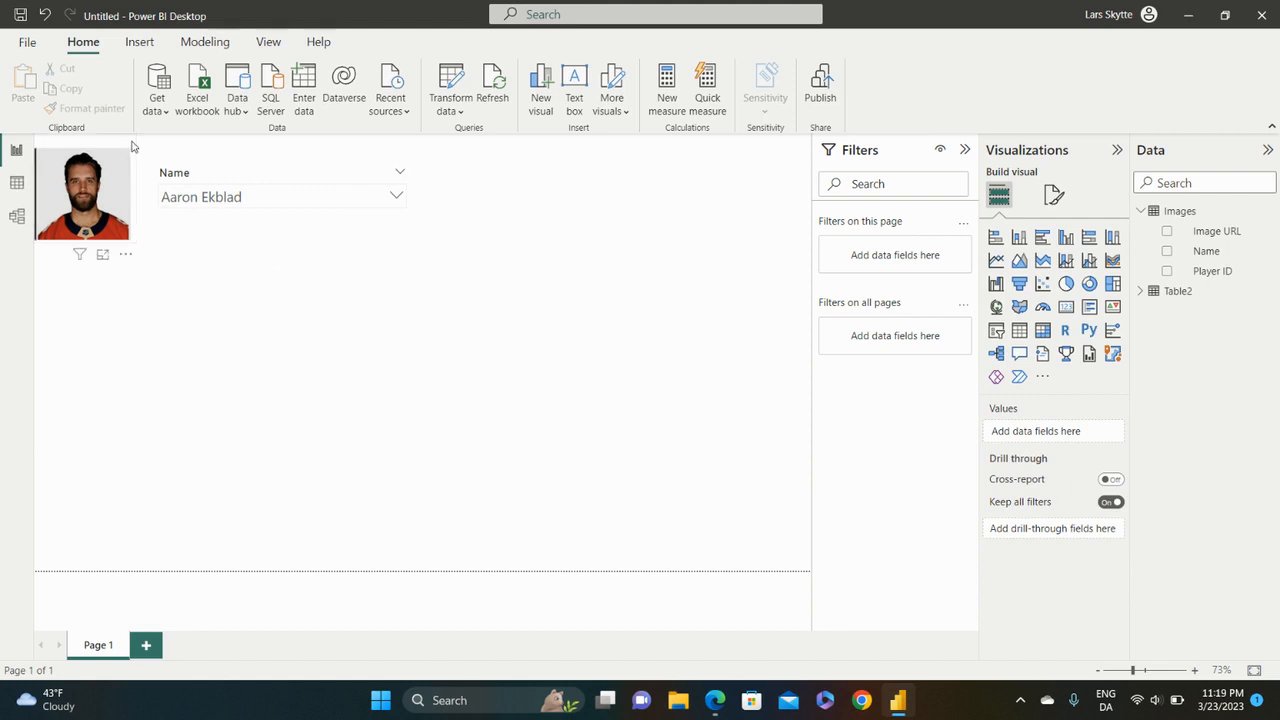
{"action": "left_click", "coordinate": [120, 200]}
{"action": "left_click", "coordinate": [605, 303]}
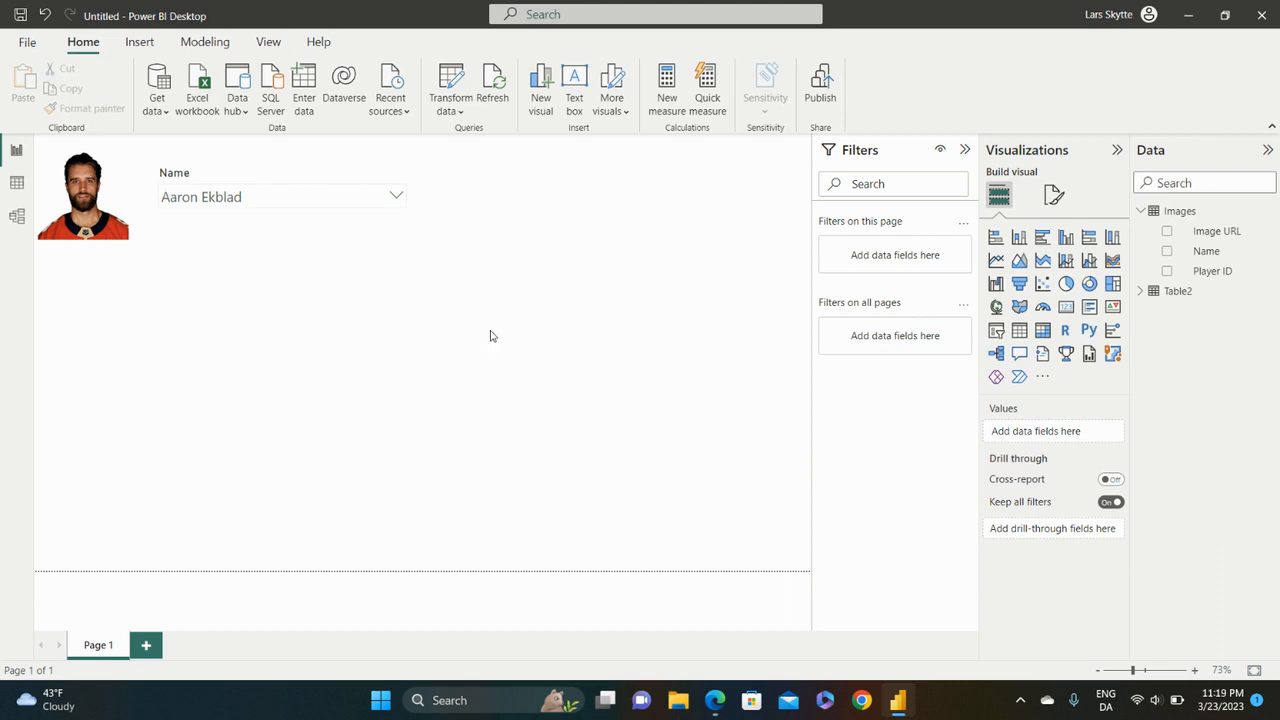
Step: Add a wide scatter chart below the image and slicer, with Table2's X field on the X axis and y on the Y axis
{"action": "left_click", "coordinate": [1043, 284]}
{"action": "left_click_drag", "start_coordinate": [297, 492], "coordinate": [686, 569]}
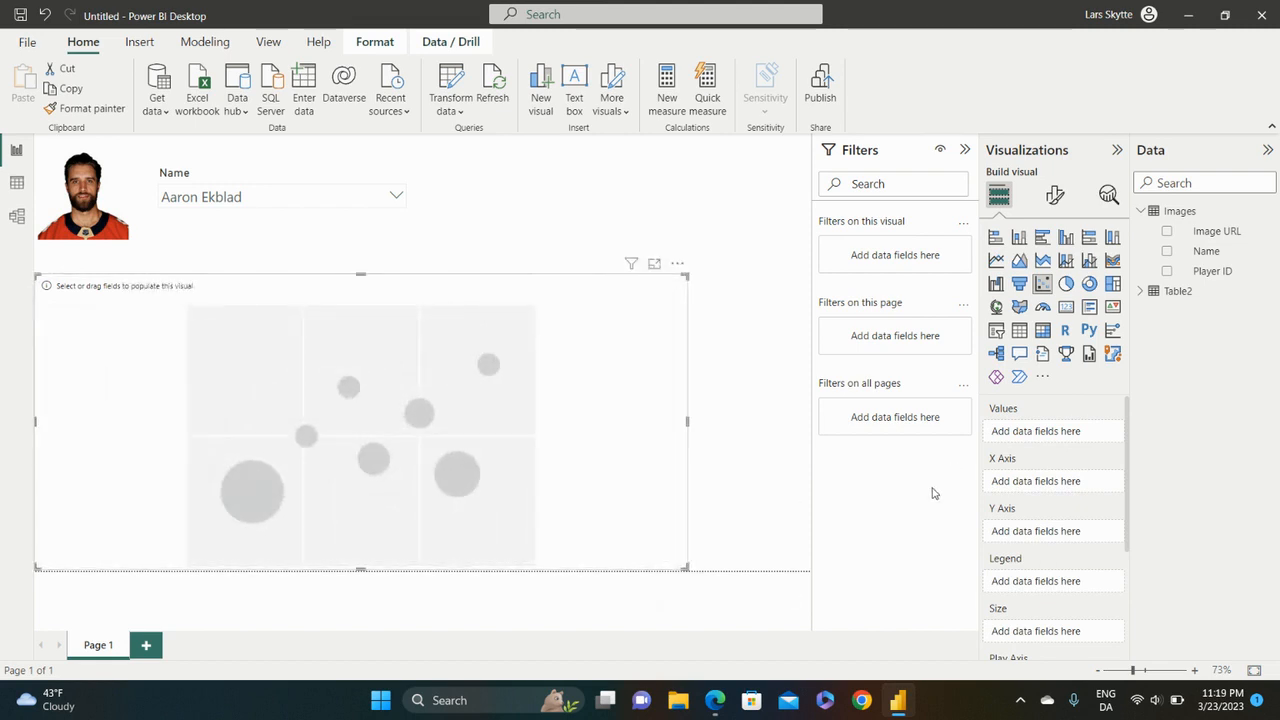
{"action": "left_click", "coordinate": [1142, 293]}
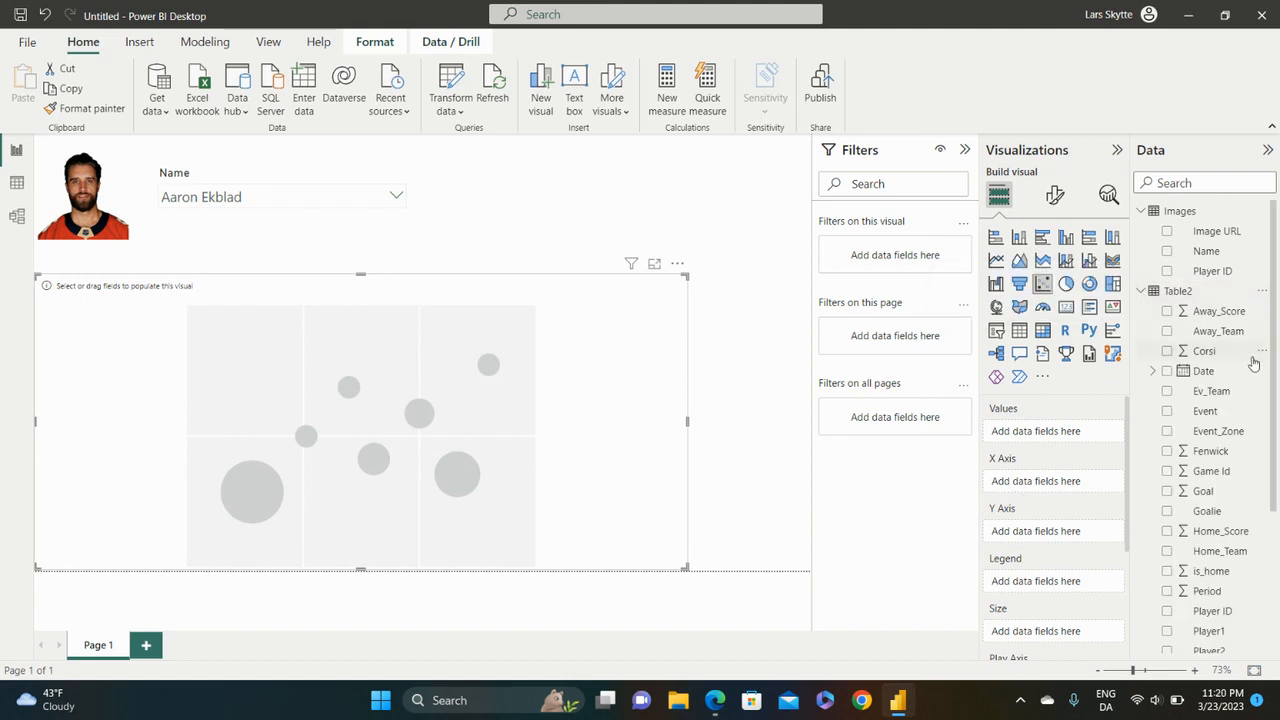
{"action": "scroll", "coordinate": [1254, 363], "scroll_direction": "down", "scroll_amount": 4}
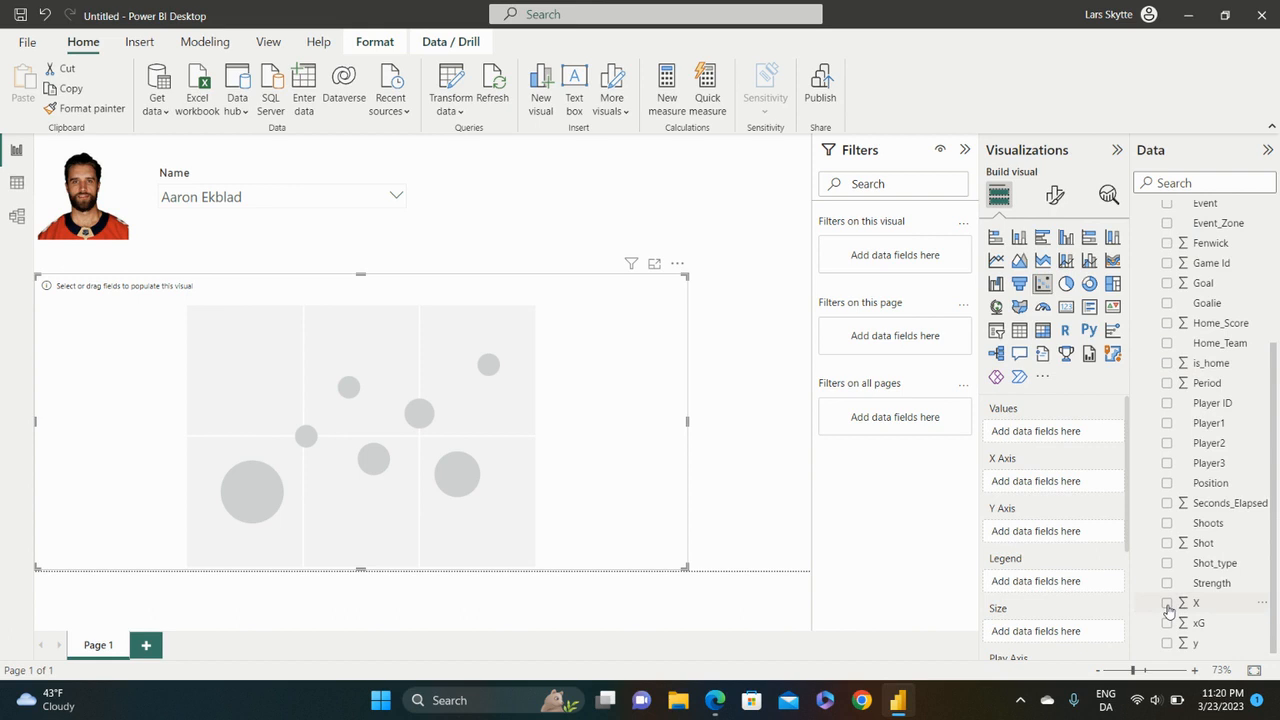
{"action": "left_click_drag", "start_coordinate": [1169, 610], "coordinate": [1023, 486]}
{"action": "left_click_drag", "start_coordinate": [1202, 647], "coordinate": [1050, 540]}
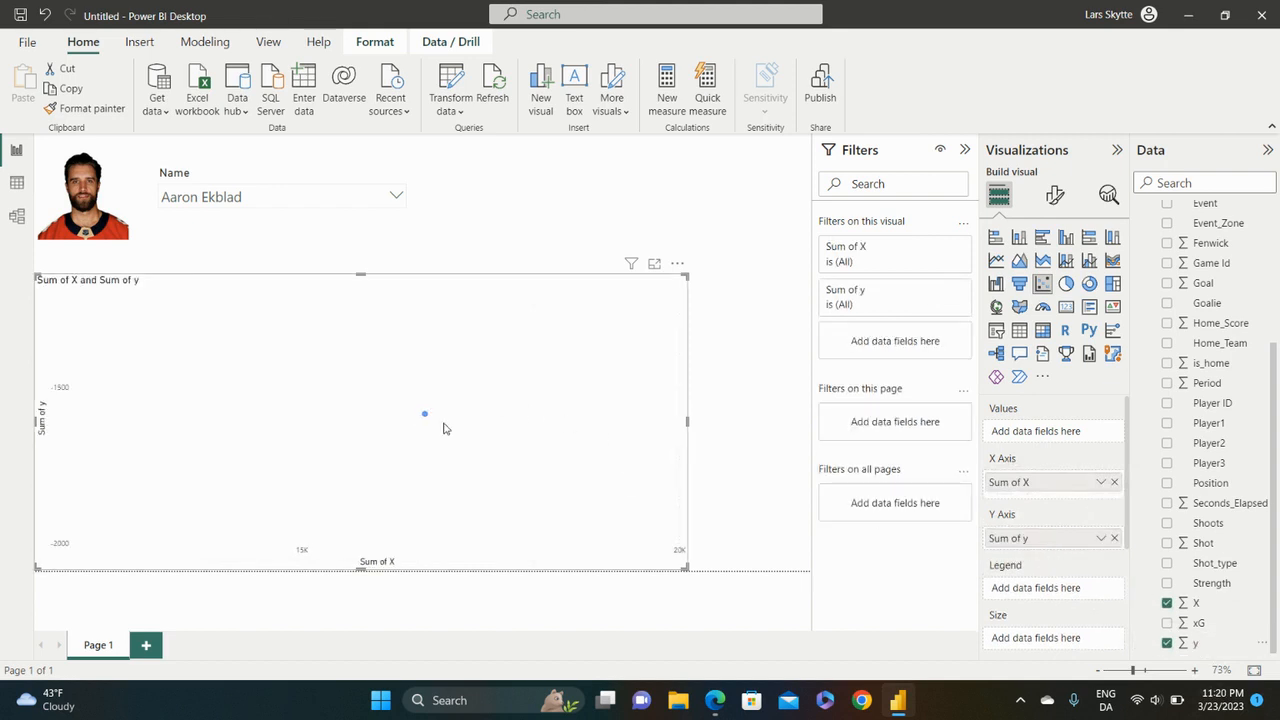
Step: Set both the X and y fields of the scatter chart to Don't summarize
{"action": "left_click", "coordinate": [1100, 483]}
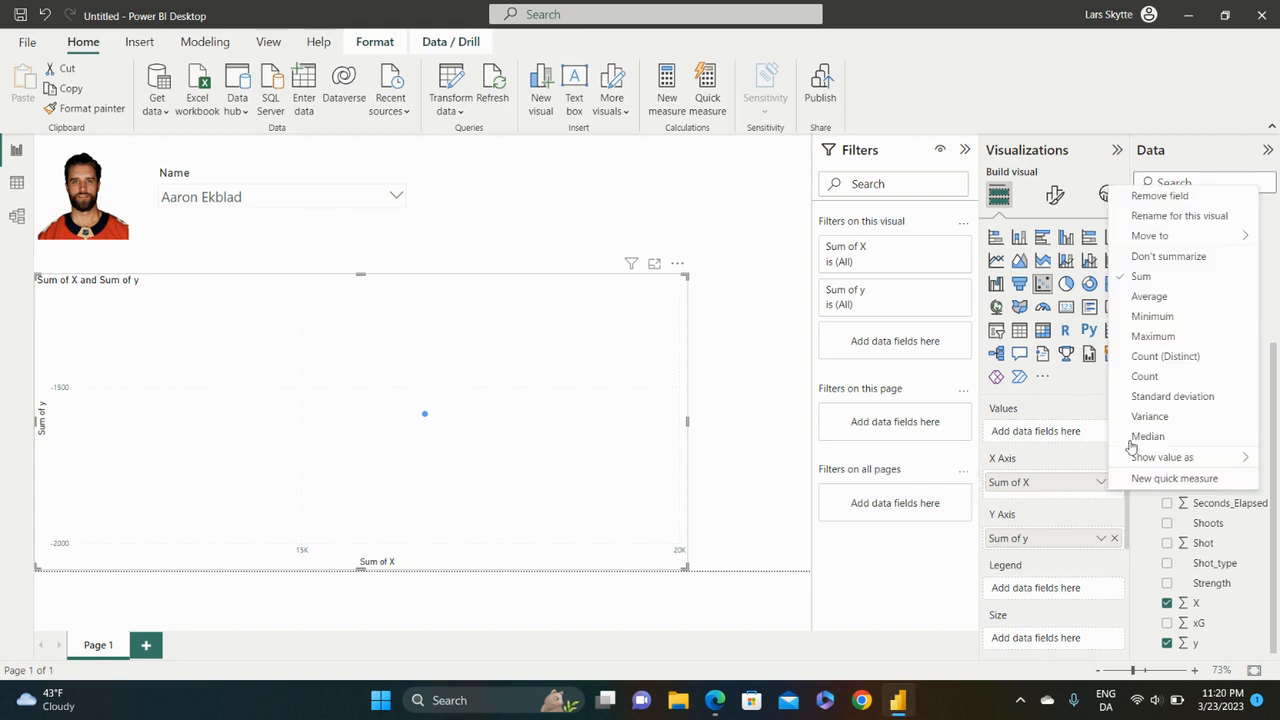
{"action": "left_click", "coordinate": [1180, 259]}
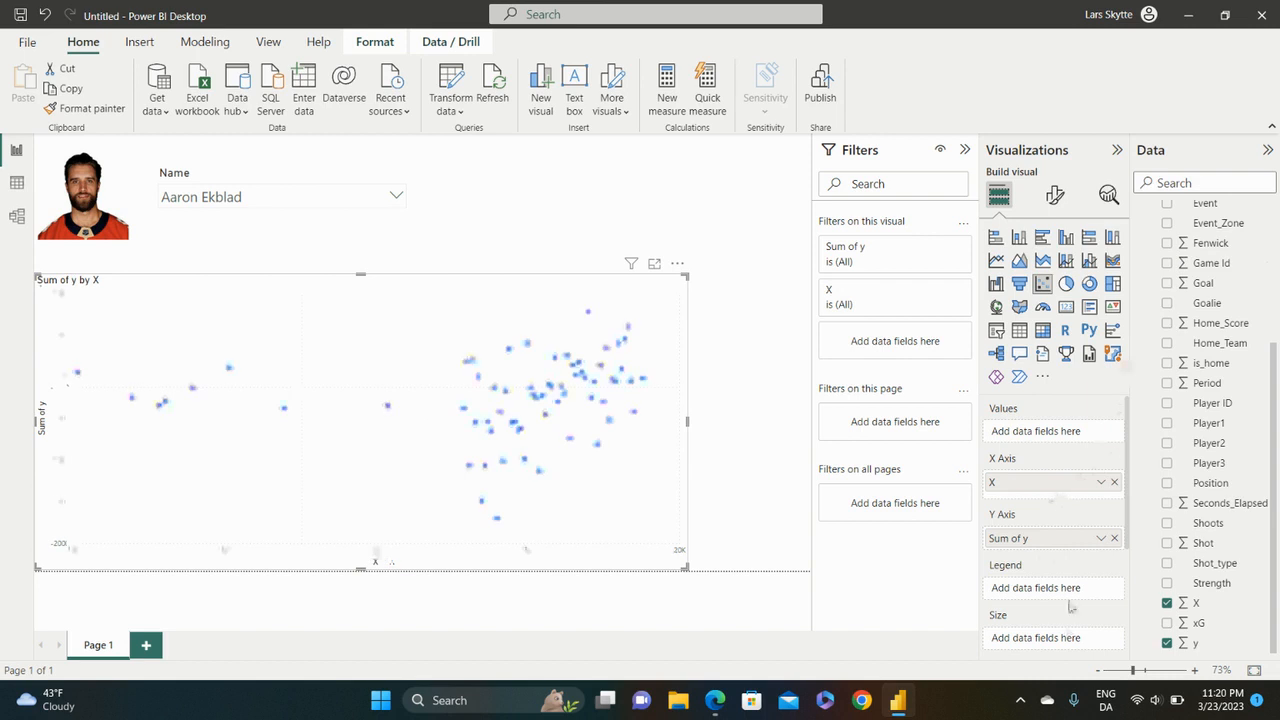
{"action": "left_click", "coordinate": [1101, 540]}
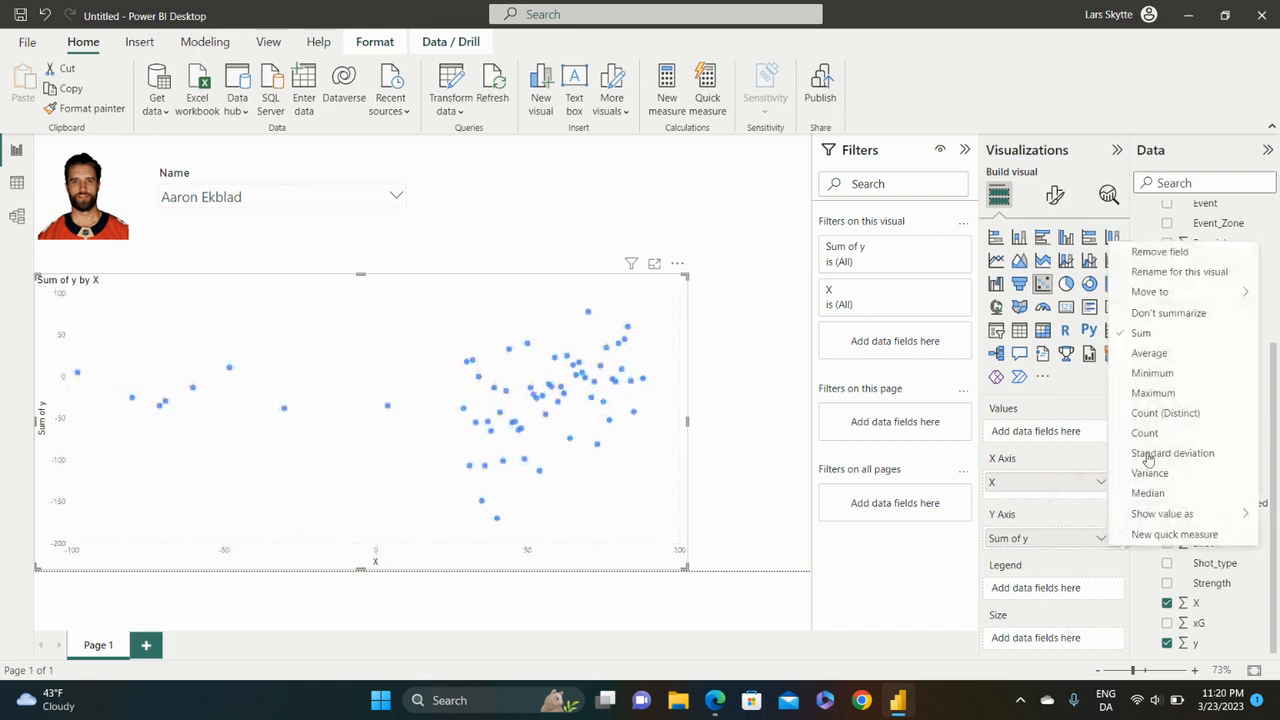
{"action": "left_click", "coordinate": [1162, 316]}
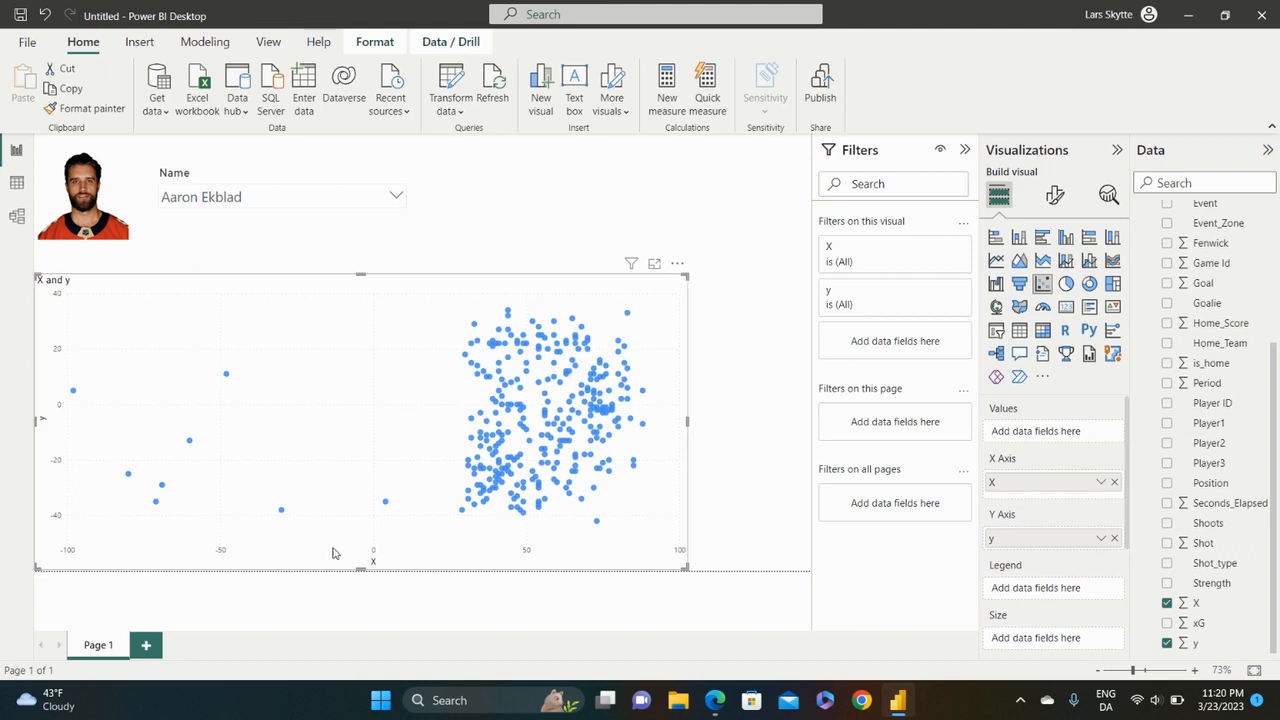
{"action": "mouse_move", "coordinate": [545, 401]}
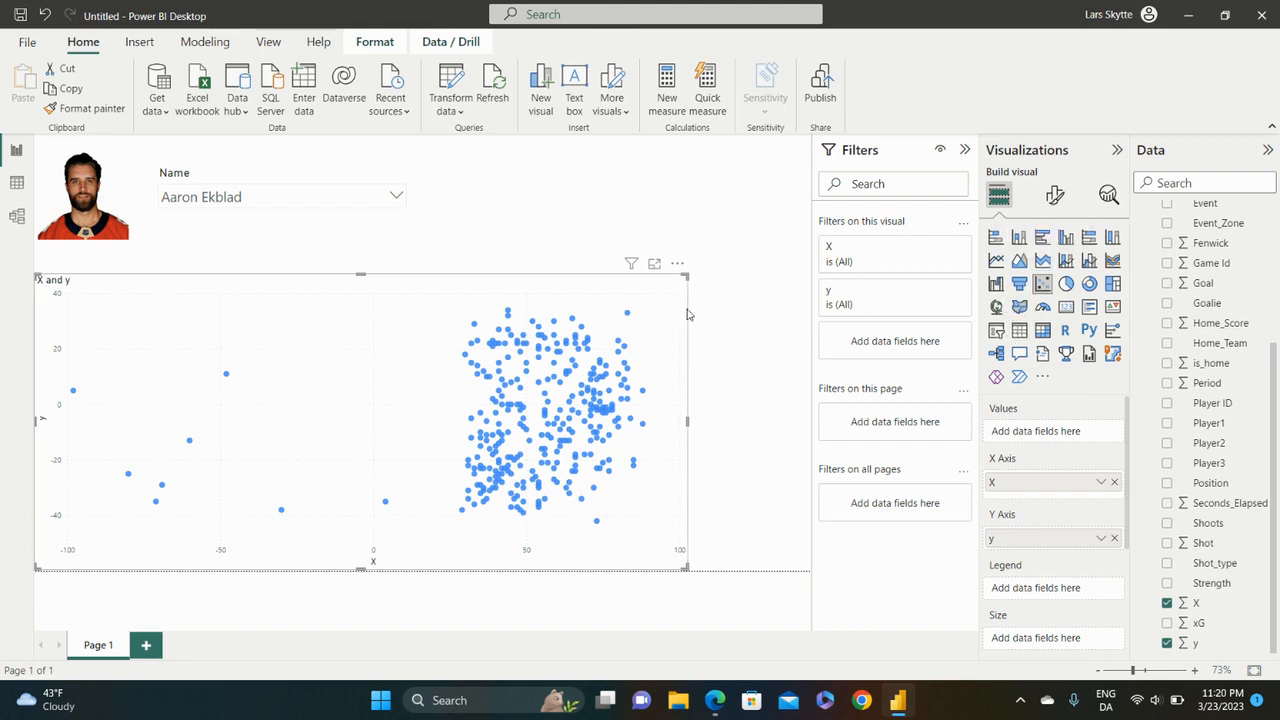
Step: Set the scatter chart's X-axis range to a minimum of -100 and a maximum of 100
{"action": "left_click", "coordinate": [1056, 196]}
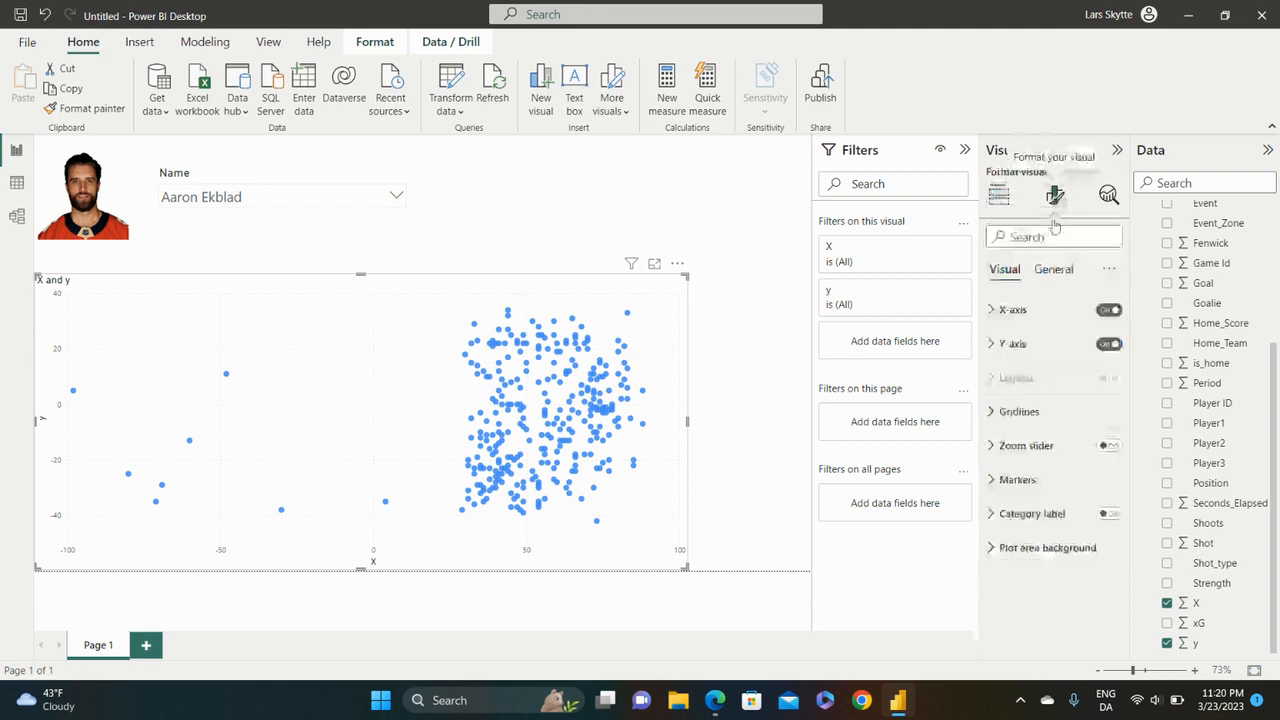
{"action": "left_click", "coordinate": [995, 310]}
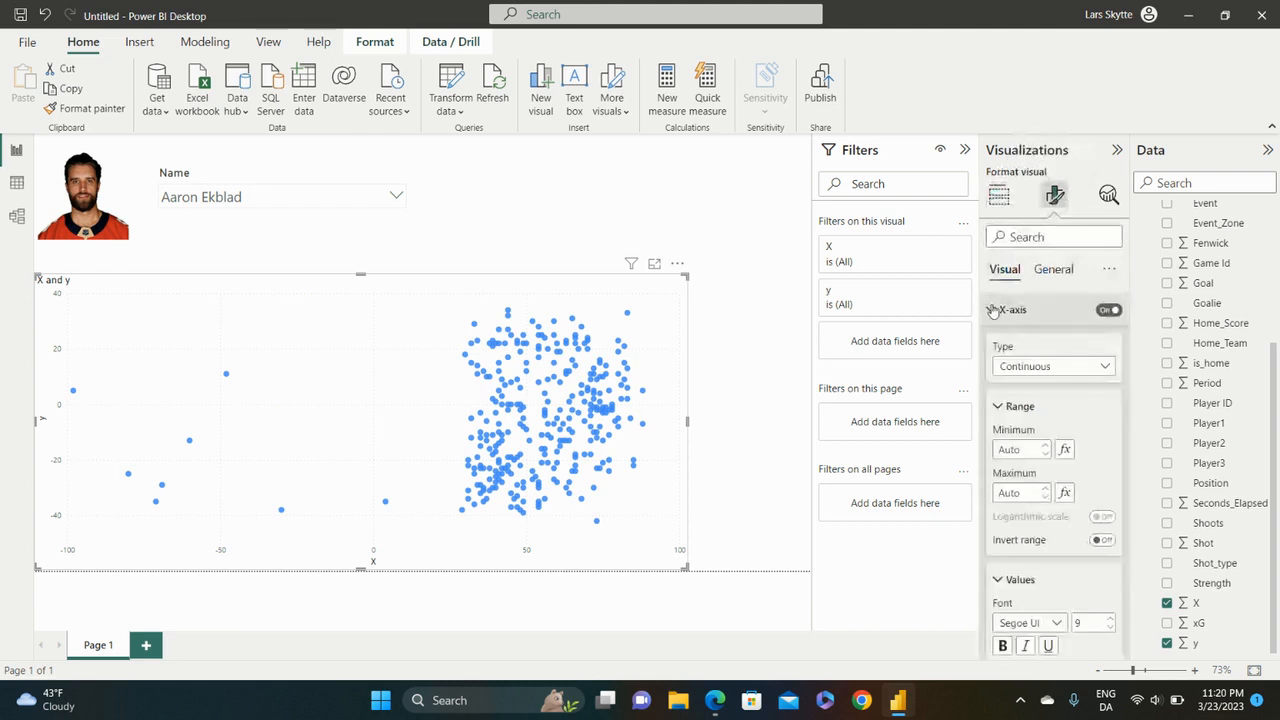
{"action": "left_click", "coordinate": [1030, 449]}
{"action": "type", "text": "-100"}
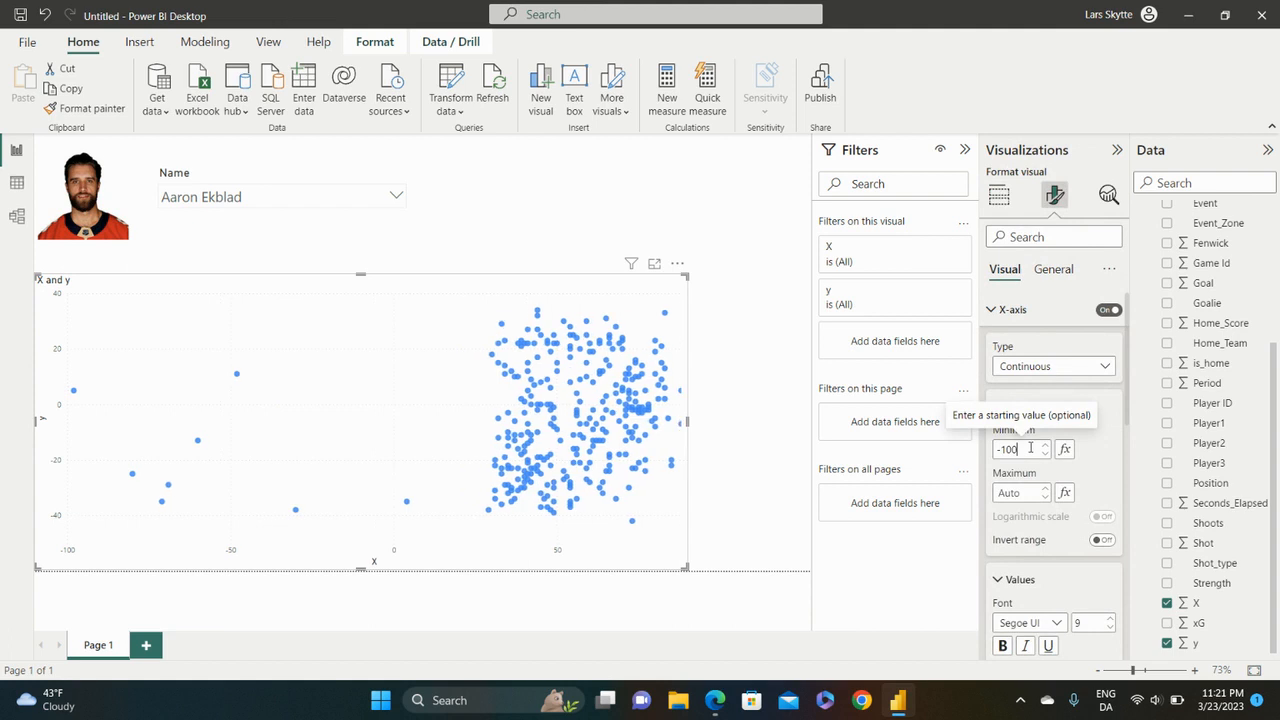
{"action": "left_click", "coordinate": [1023, 493]}
{"action": "type", "text": "100"}
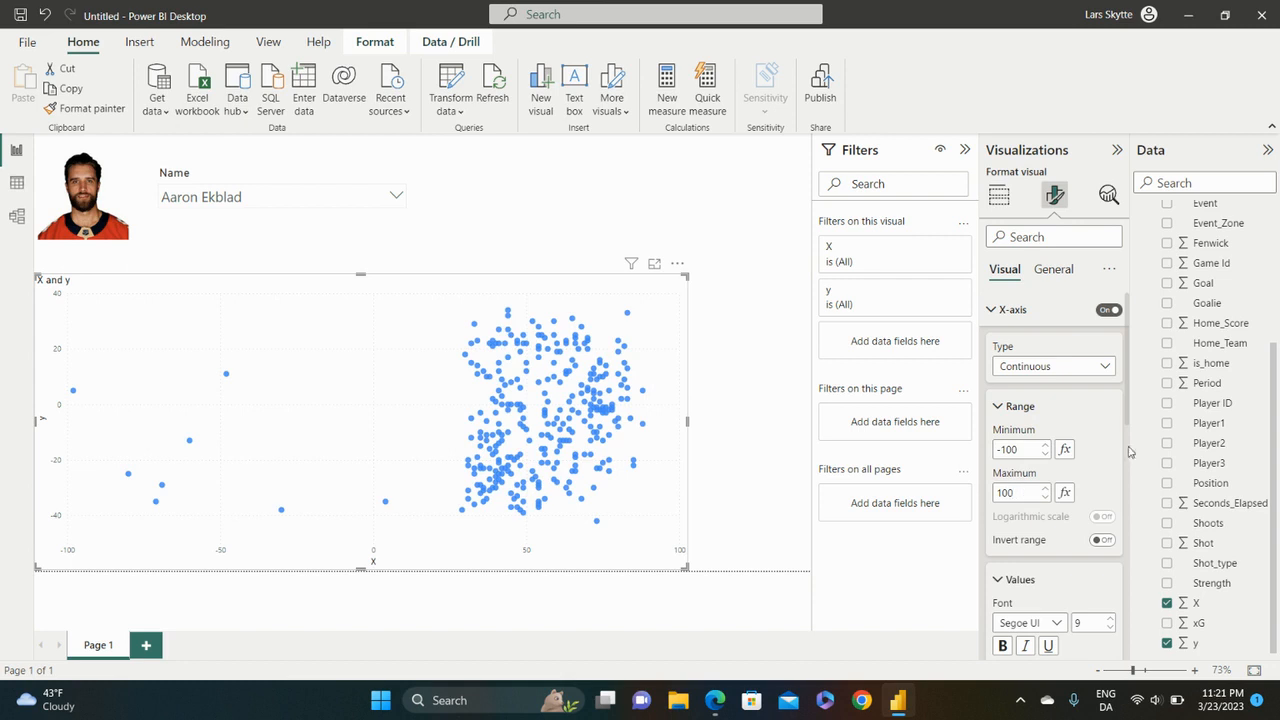
Step: Turn off the scatter chart's X-axis title and the X-axis itself
{"action": "scroll", "coordinate": [1115, 438], "scroll_direction": "down", "scroll_amount": 5}
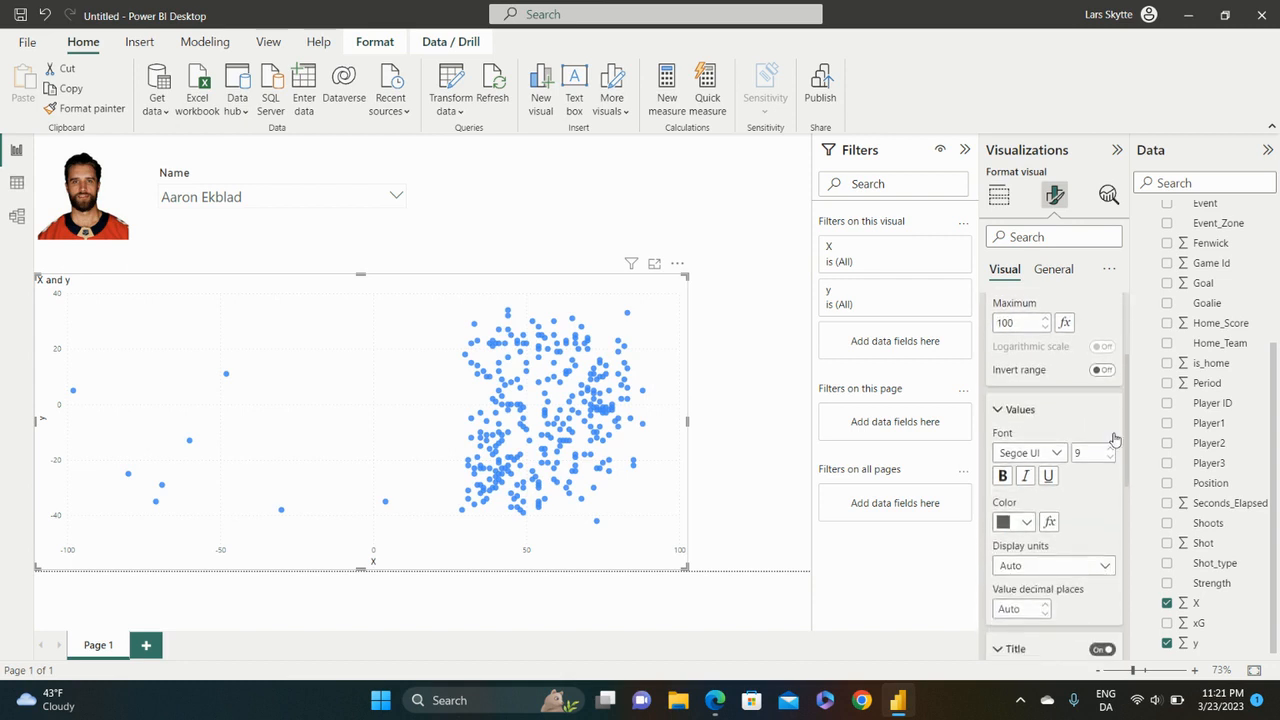
{"action": "left_click", "coordinate": [1102, 543]}
{"action": "scroll", "coordinate": [1068, 400], "scroll_direction": "up", "scroll_amount": 4}
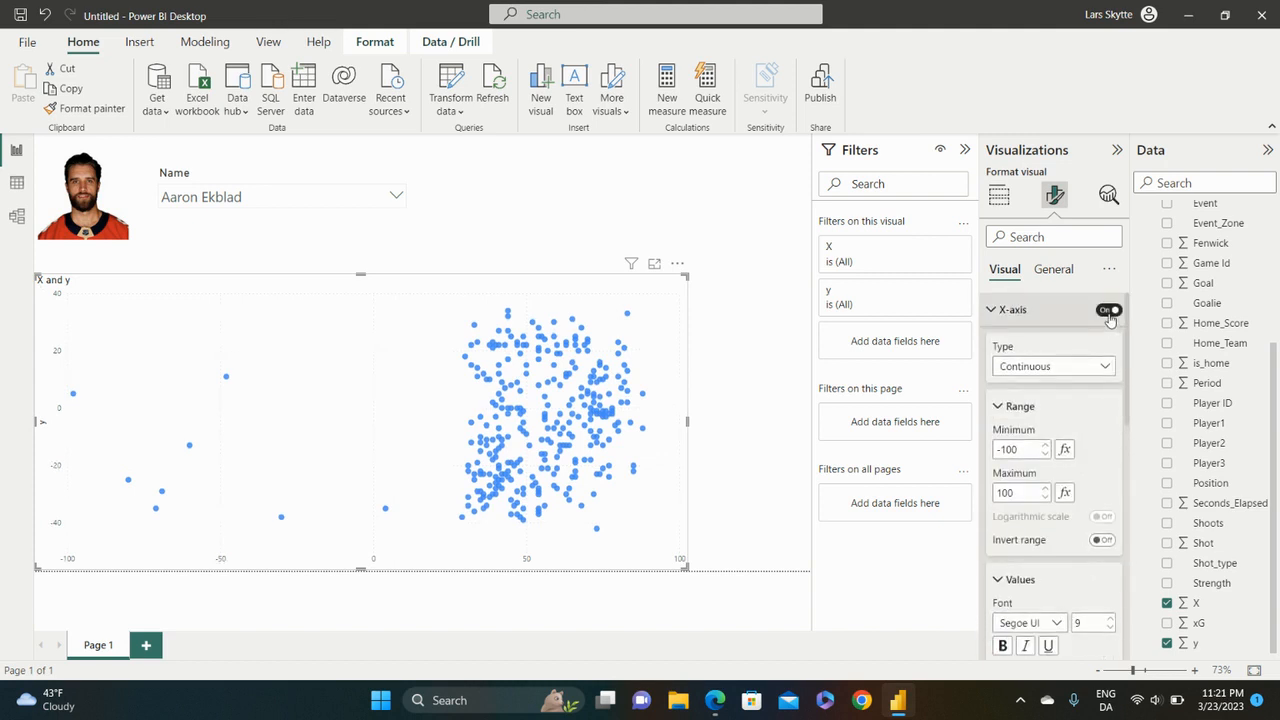
{"action": "left_click", "coordinate": [1108, 311]}
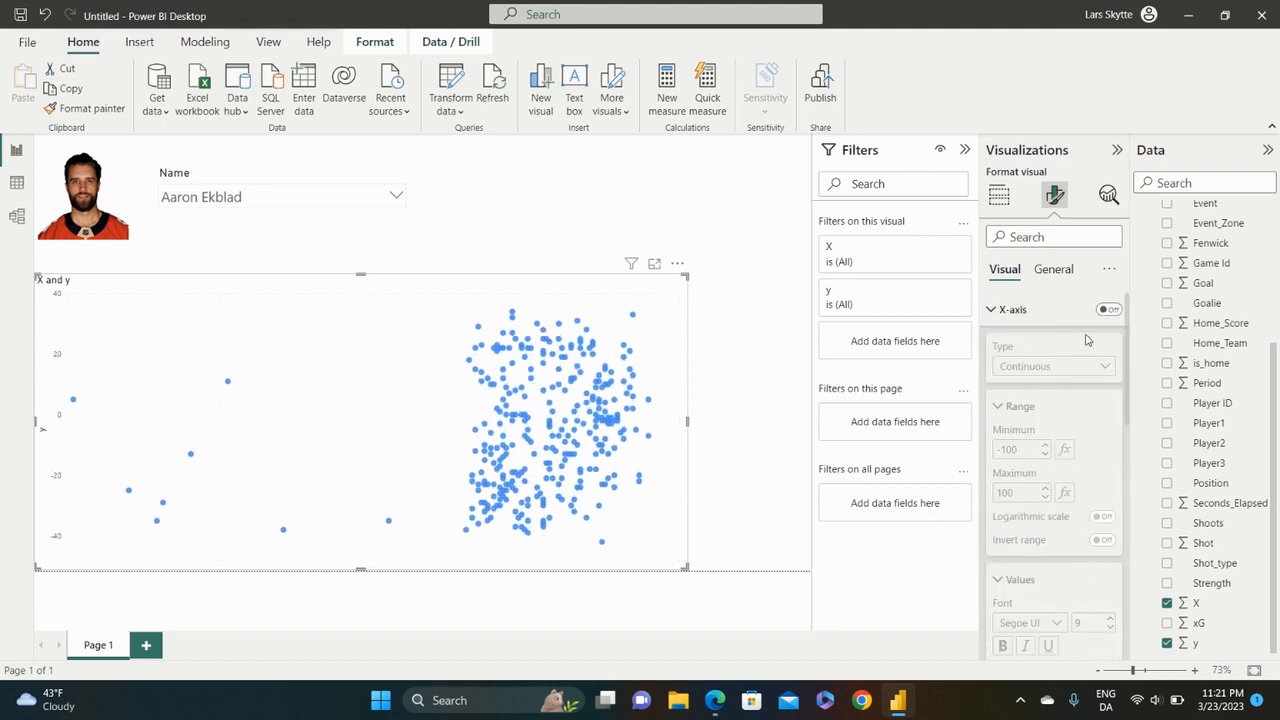
{"action": "left_click", "coordinate": [994, 316]}
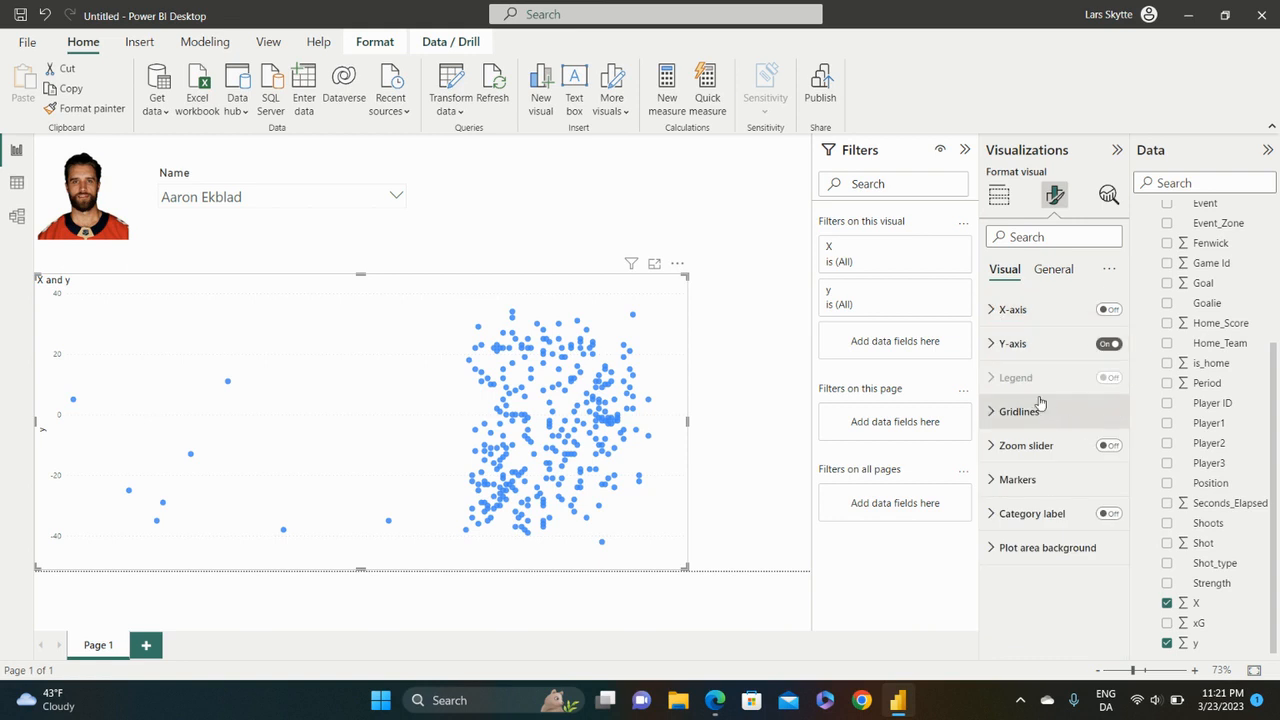
Step: Set the scatter chart's Y-axis range to a minimum of -42.5 and a maximum of 42.5
{"action": "left_click", "coordinate": [992, 345]}
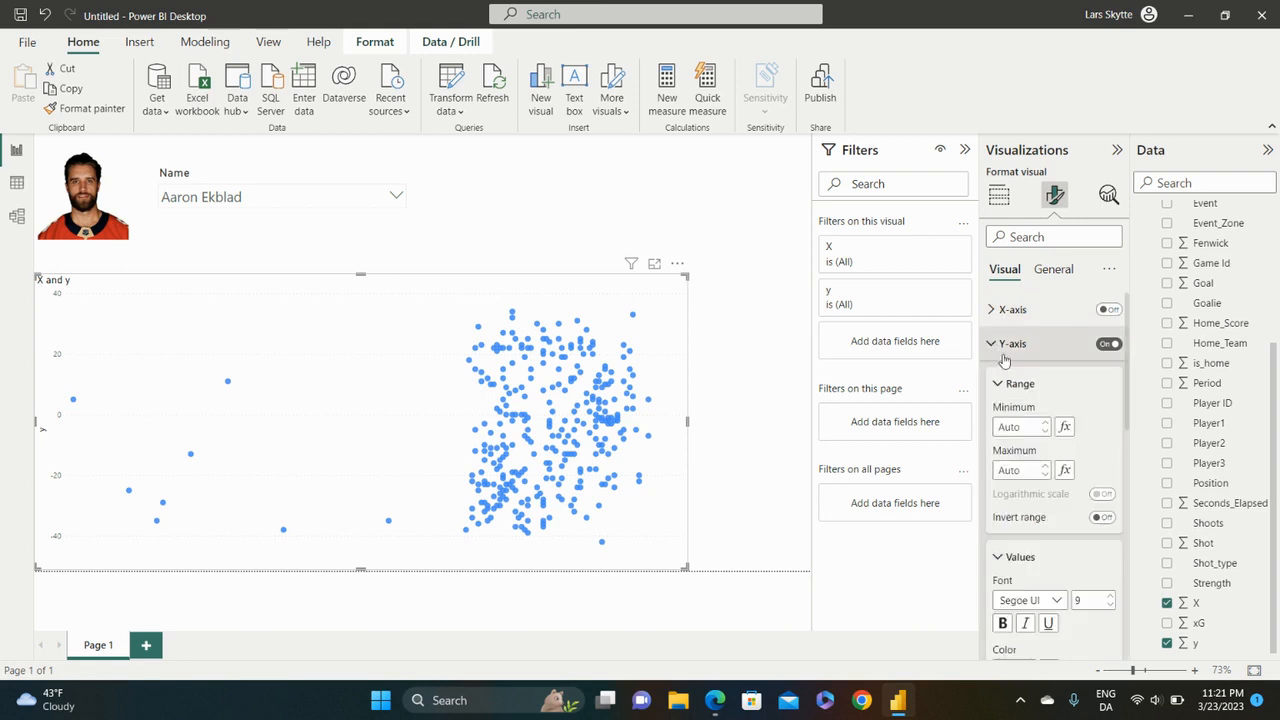
{"action": "left_click", "coordinate": [1031, 427]}
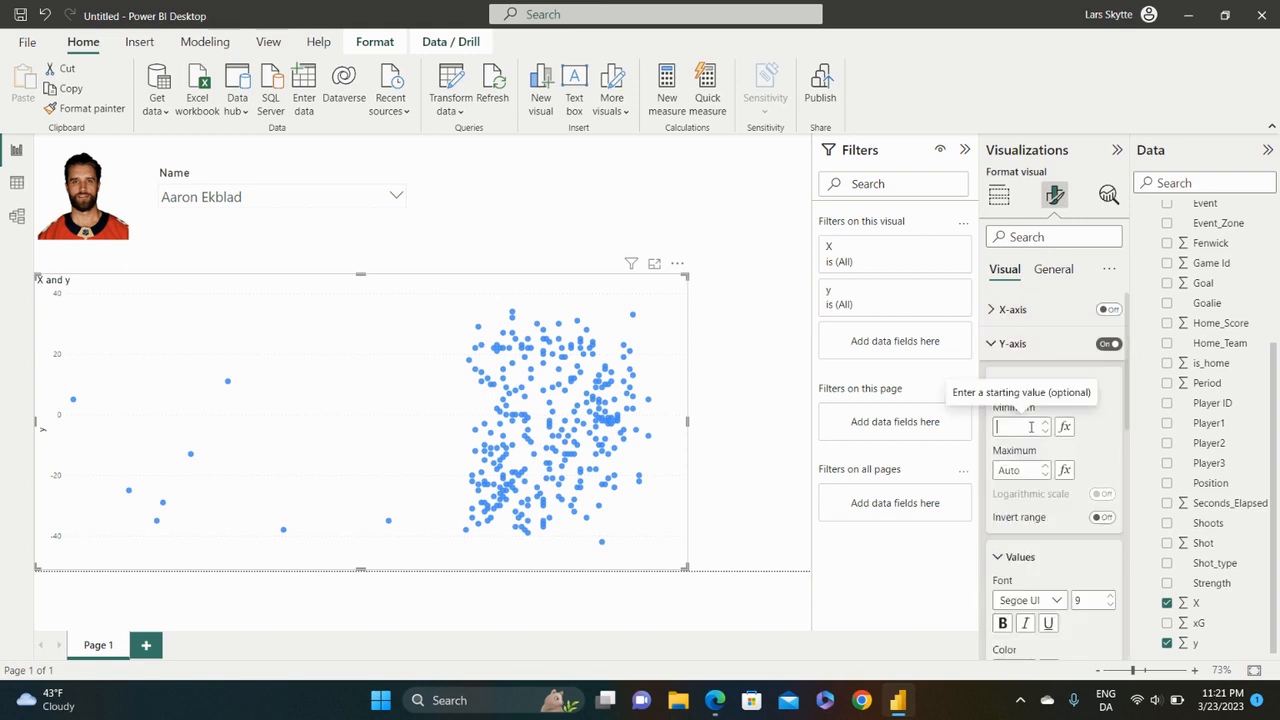
{"action": "type", "text": "-42.5"}
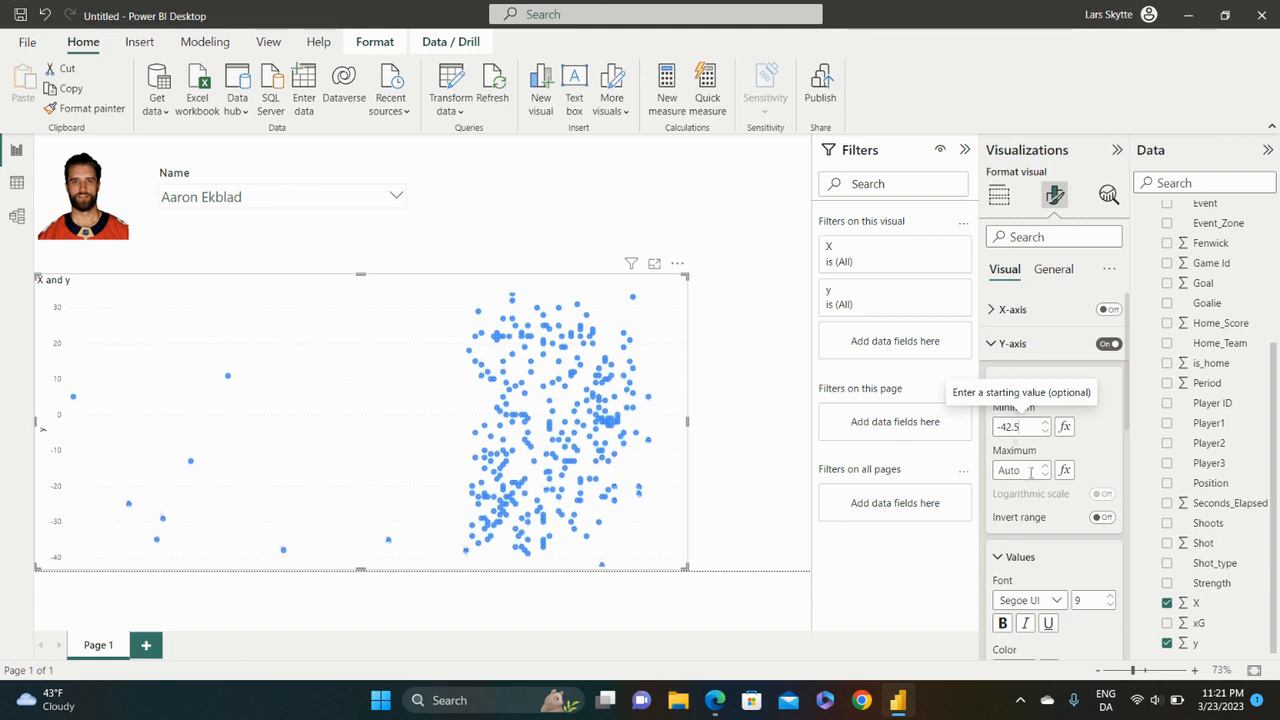
{"action": "left_click", "coordinate": [1030, 472]}
{"action": "type", "text": "42.5"}
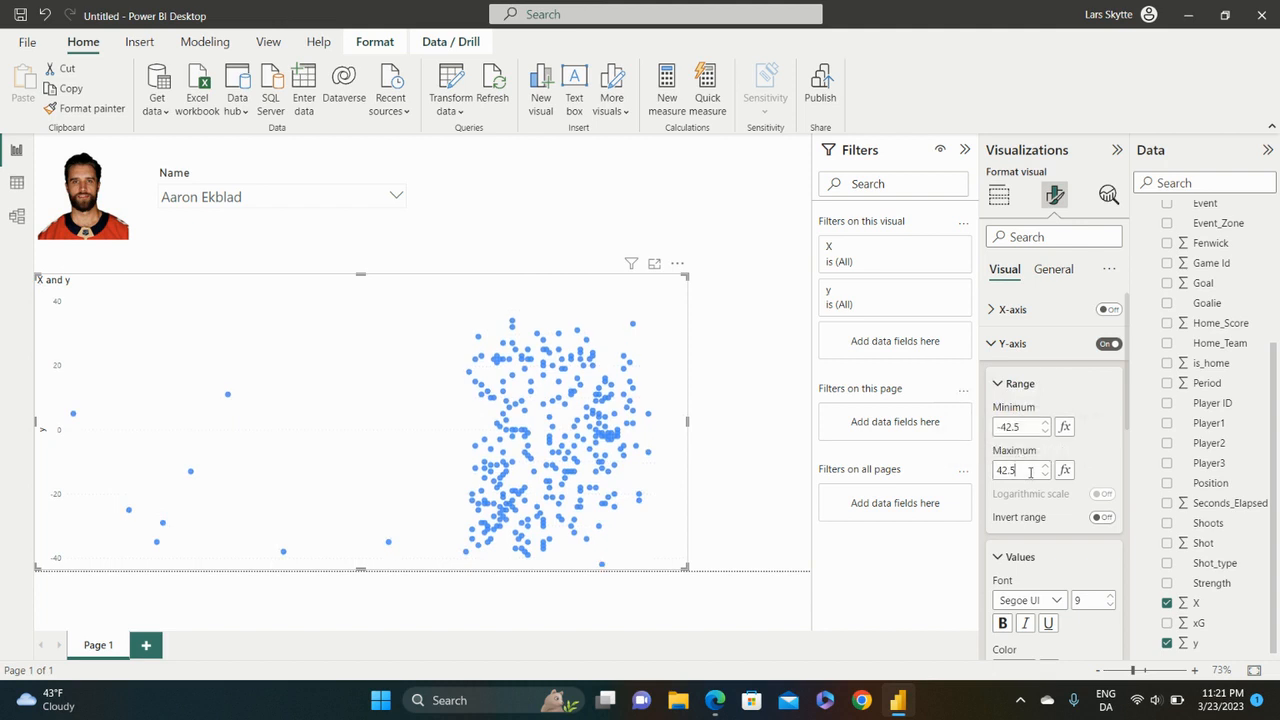
Step: Turn off the scatter chart's Y-axis together with its title, and hide the chart's own title
{"action": "scroll", "coordinate": [1057, 486], "scroll_direction": "down", "scroll_amount": 4}
{"action": "scroll", "coordinate": [1057, 486], "scroll_direction": "down", "scroll_amount": 2}
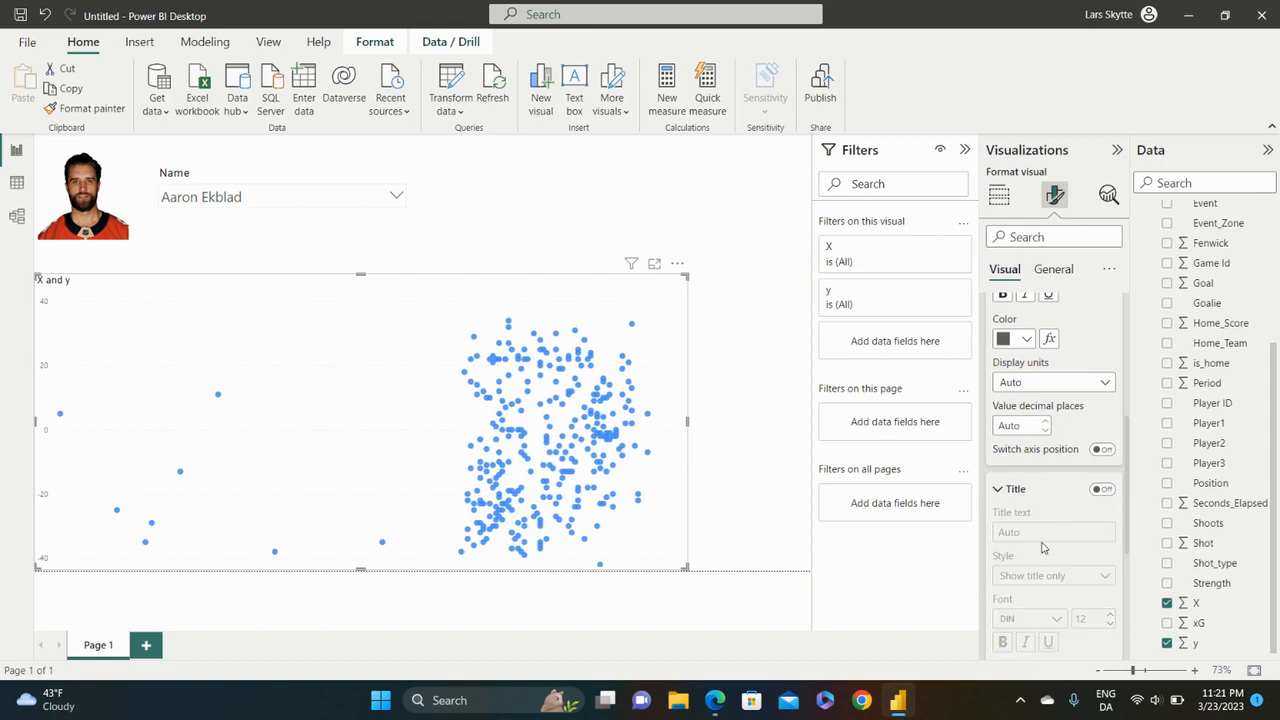
{"action": "scroll", "coordinate": [1045, 545], "scroll_direction": "up", "scroll_amount": 6}
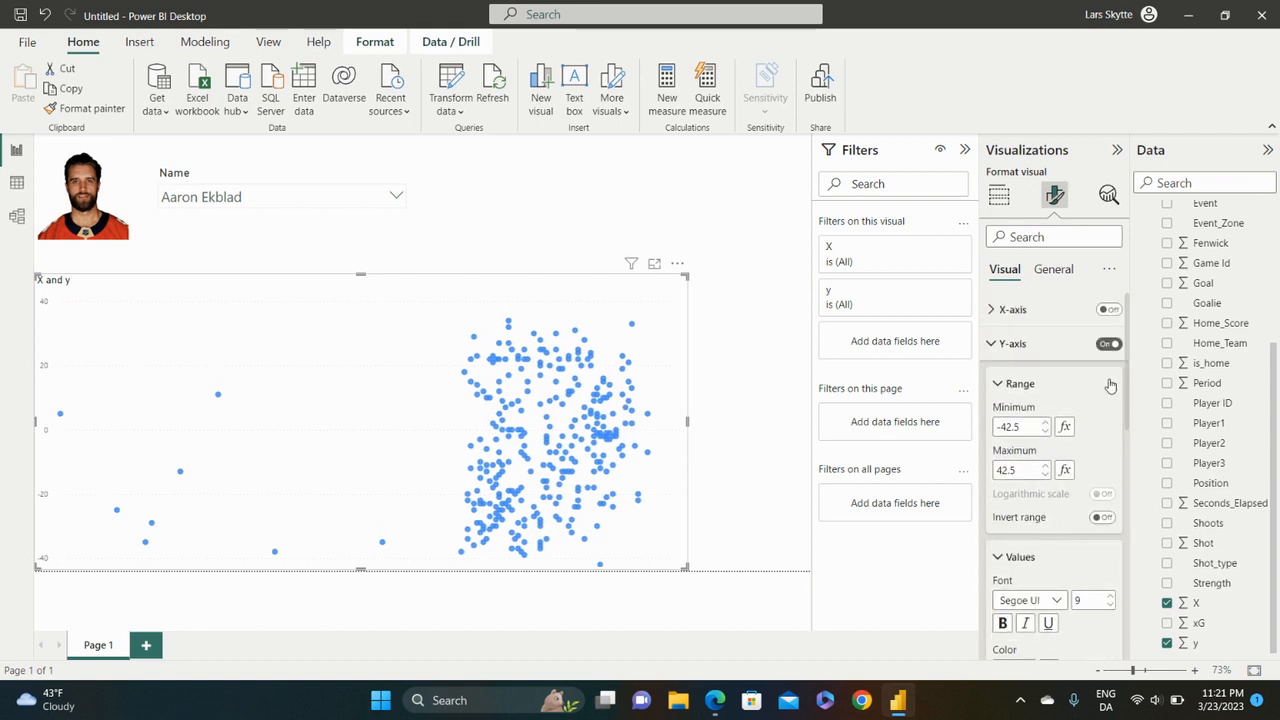
{"action": "left_click", "coordinate": [1109, 344]}
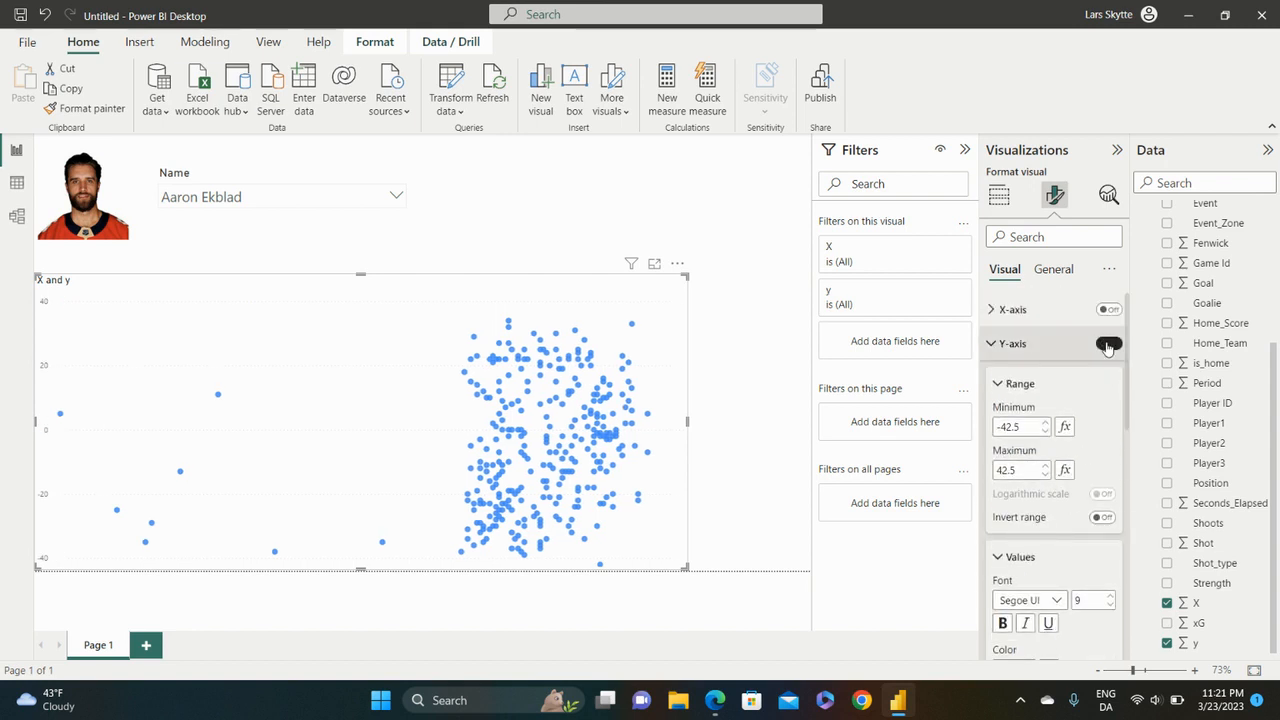
{"action": "left_click", "coordinate": [991, 343]}
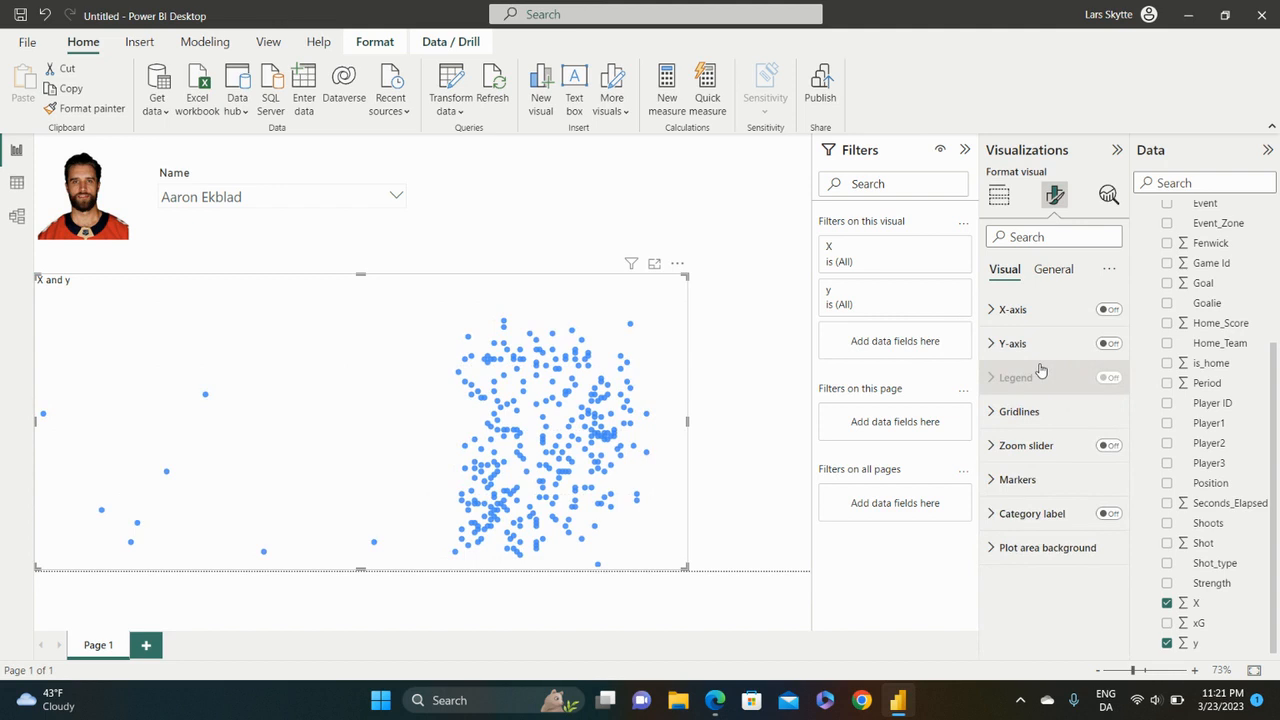
{"action": "left_click", "coordinate": [1055, 270]}
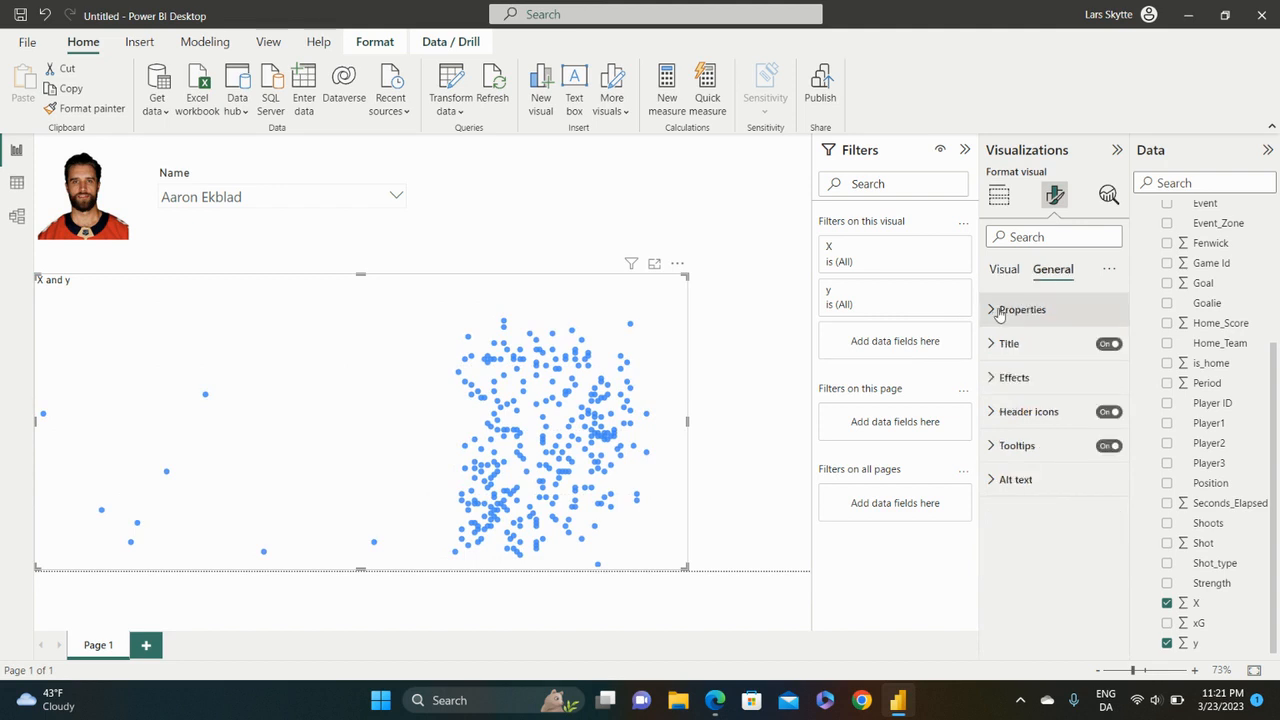
{"action": "left_click", "coordinate": [1108, 345]}
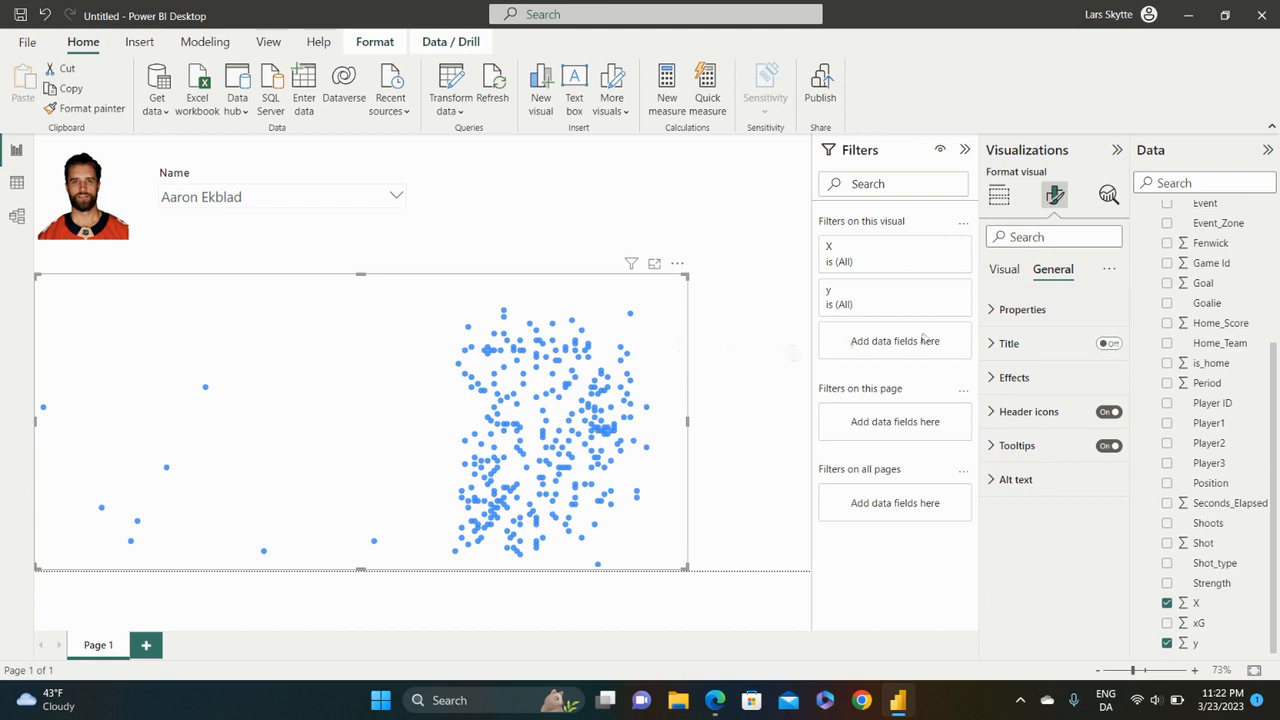
Step: Use Full Rink.png from the Twitter Images folders as the chart's plot area background, with the image fit set to Fit
{"action": "left_click", "coordinate": [1003, 270]}
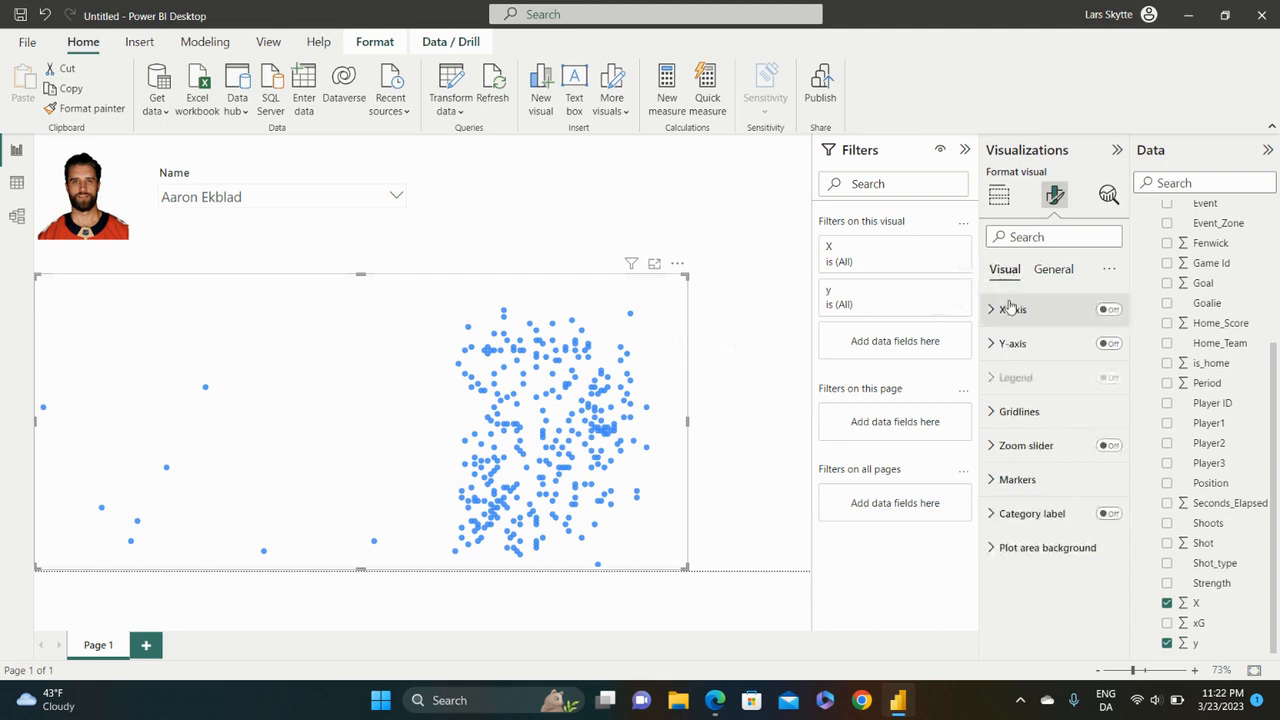
{"action": "left_click", "coordinate": [996, 549]}
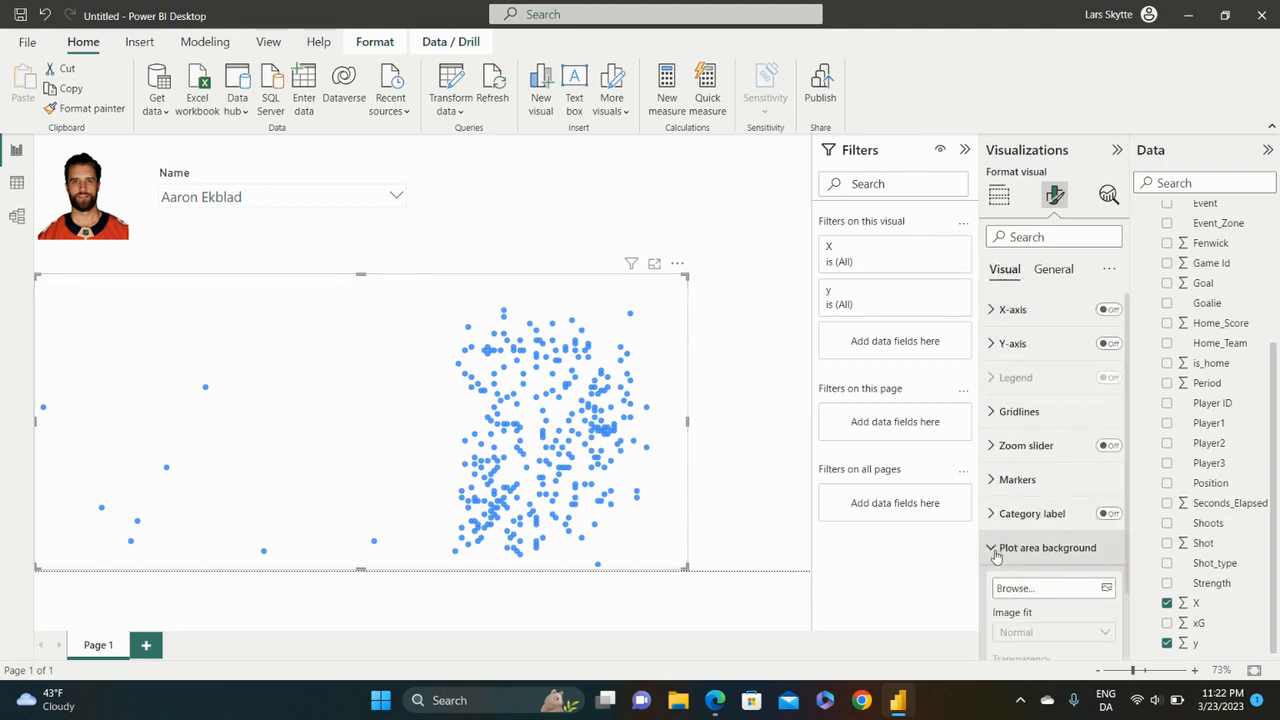
{"action": "left_click", "coordinate": [1107, 591]}
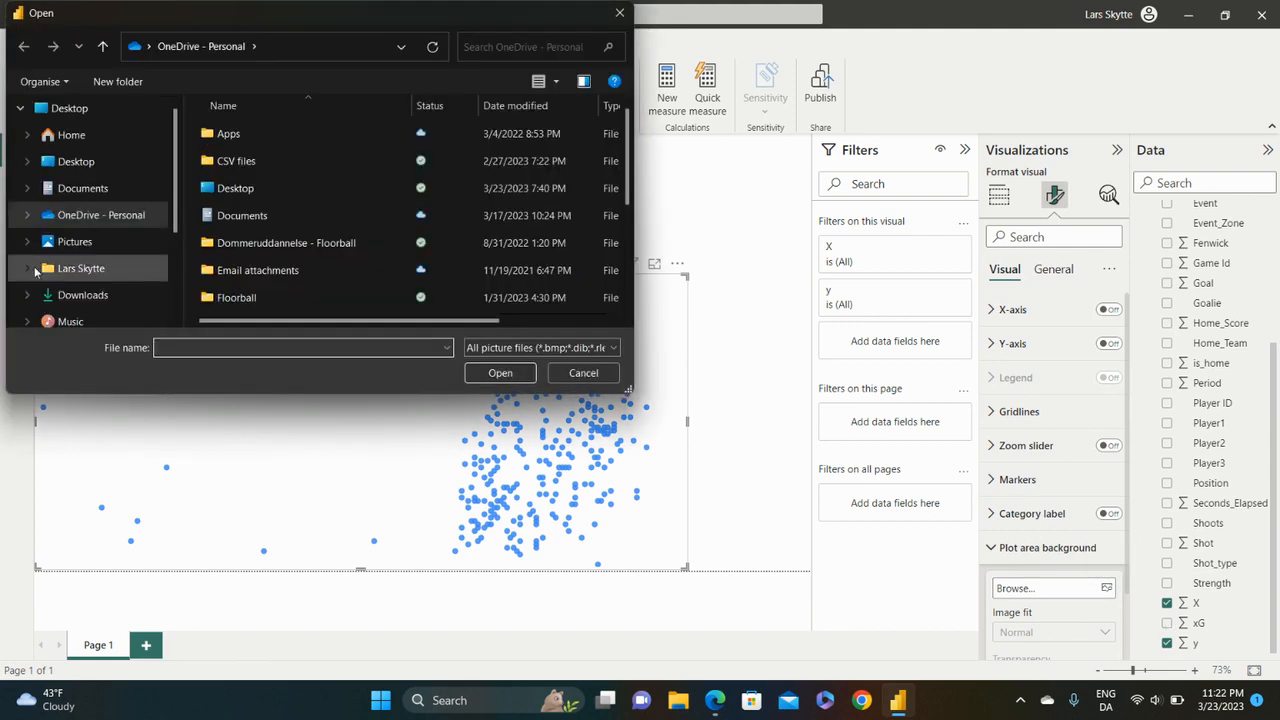
{"action": "left_click", "coordinate": [128, 242]}
{"action": "double_click", "coordinate": [248, 297]}
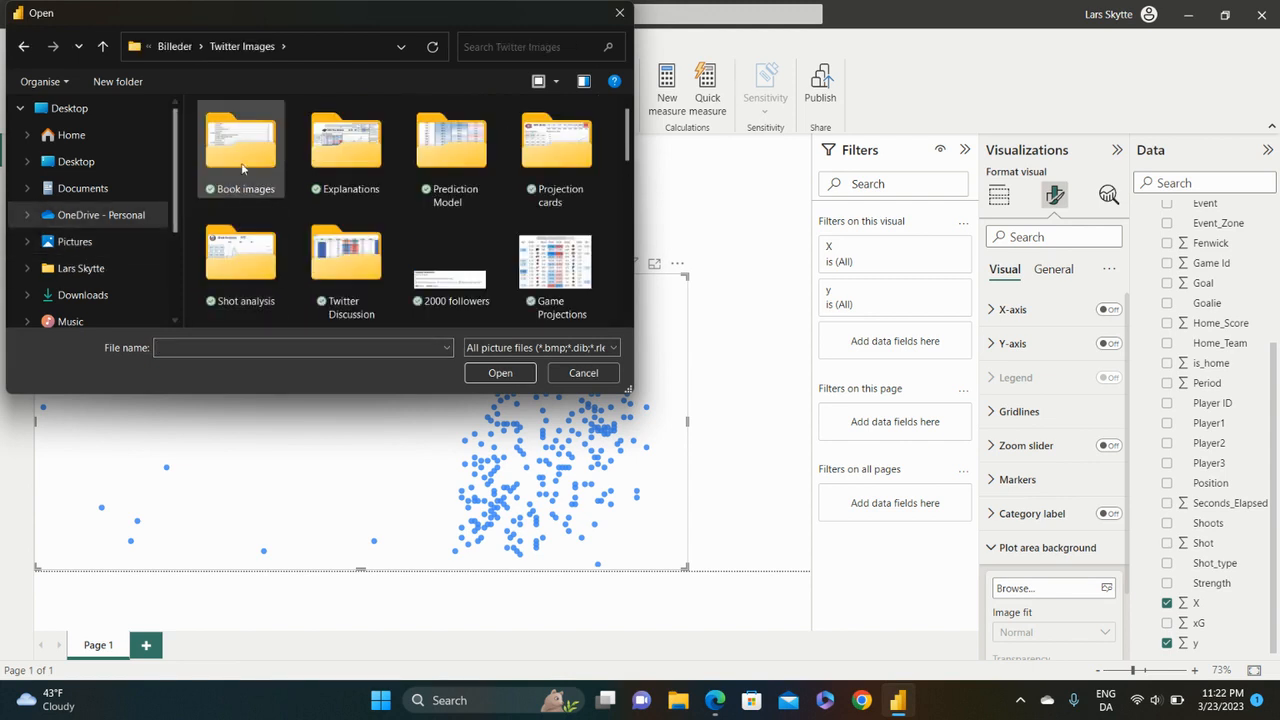
{"action": "double_click", "coordinate": [241, 168]}
{"action": "double_click", "coordinate": [245, 258]}
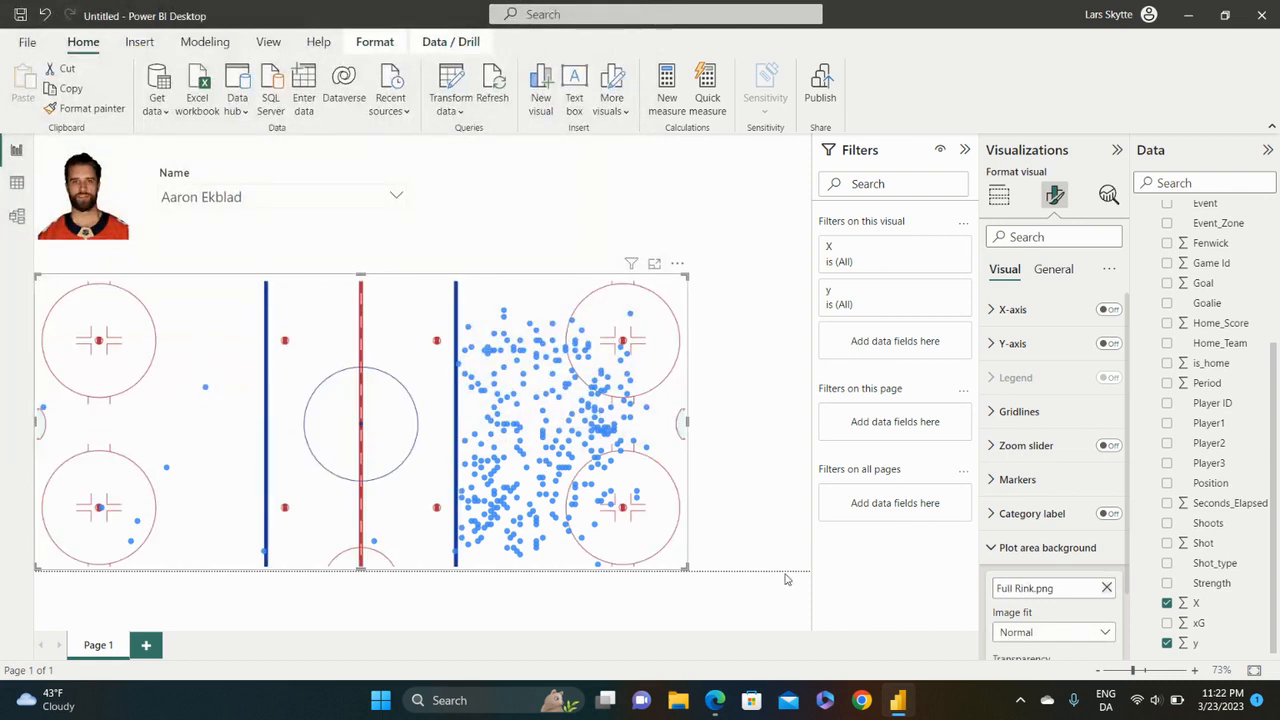
{"action": "left_click", "coordinate": [1108, 633]}
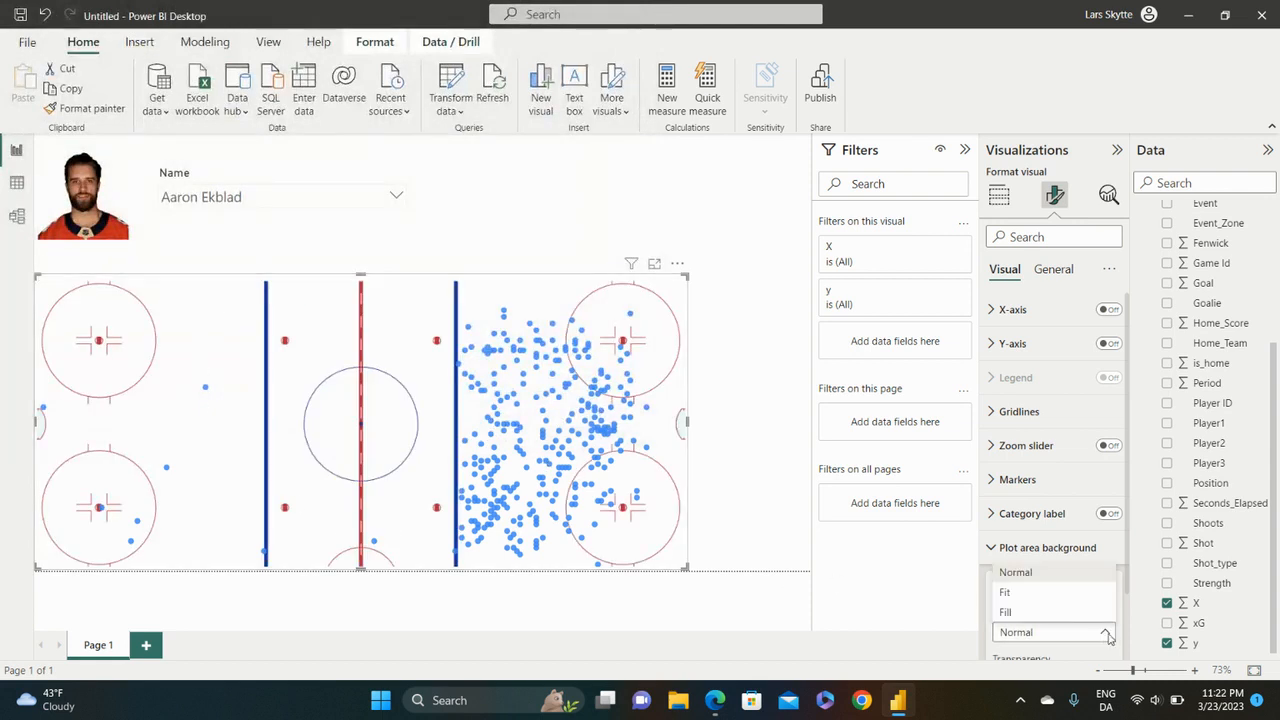
{"action": "left_click", "coordinate": [1044, 592]}
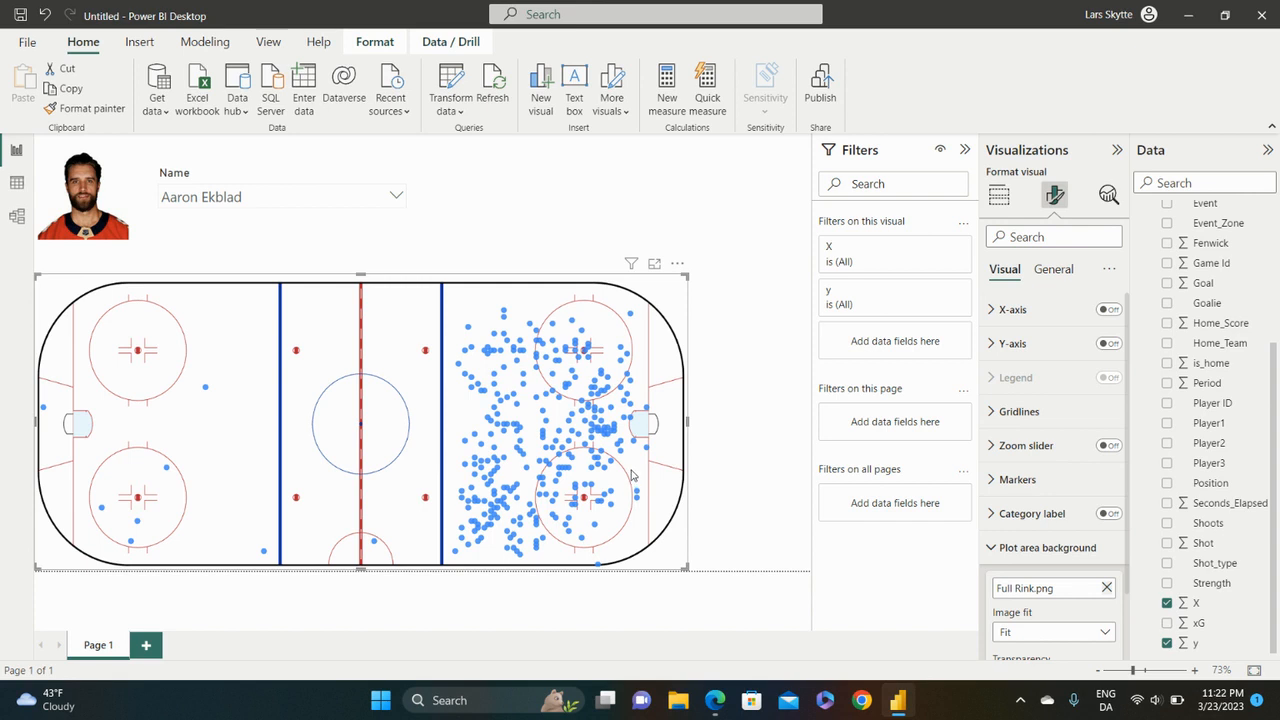
Step: Reduce the scatter chart's top and bottom padding to 0 px
{"action": "mouse_move", "coordinate": [608, 379]}
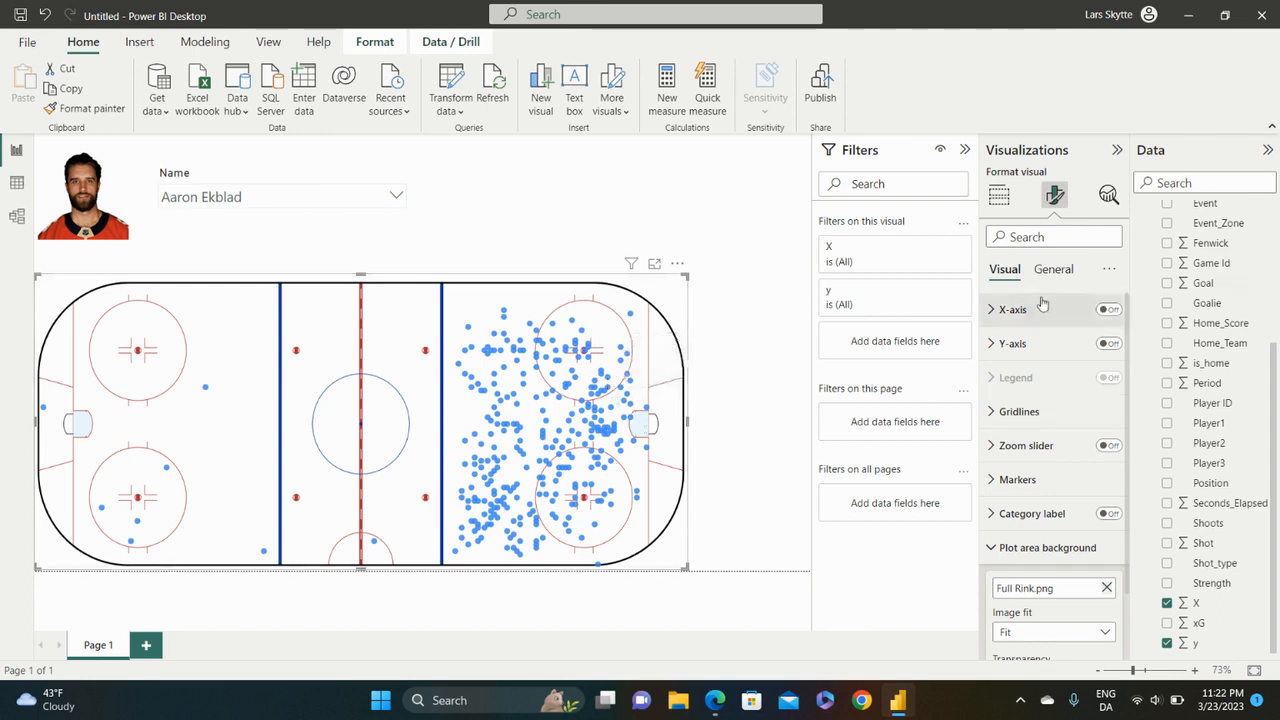
{"action": "left_click", "coordinate": [1063, 274]}
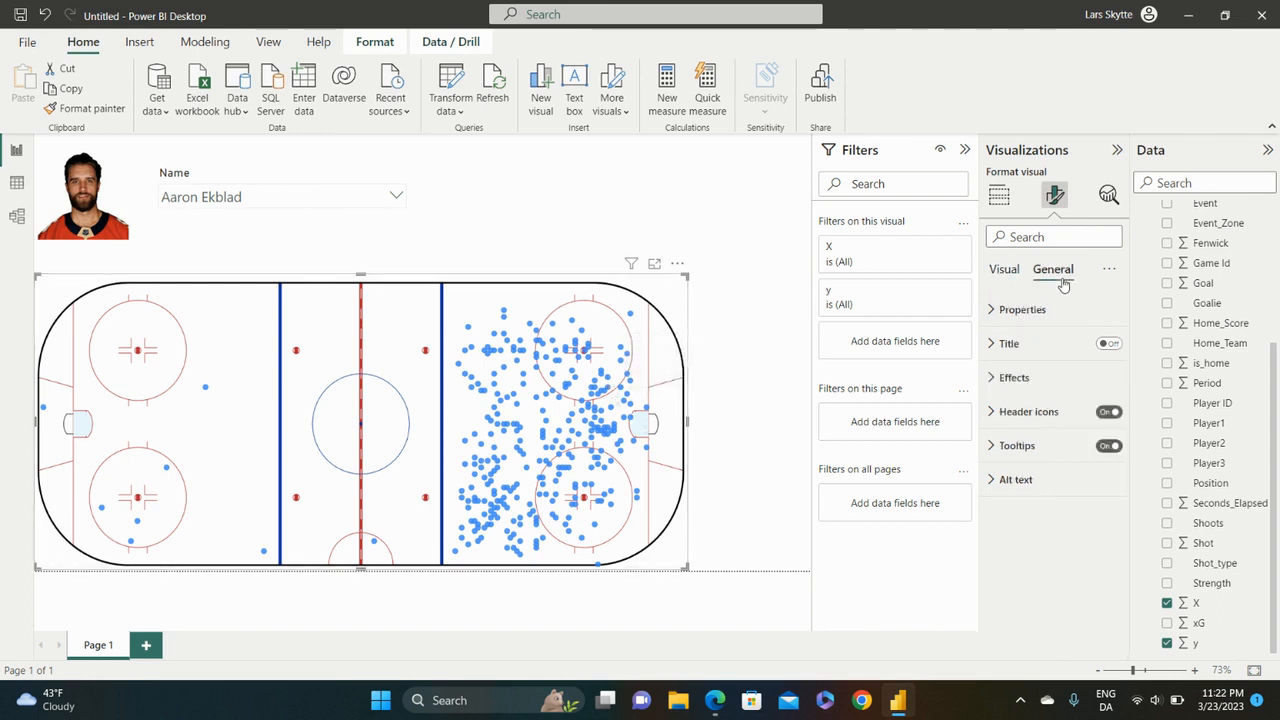
{"action": "left_click", "coordinate": [1003, 314]}
{"action": "scroll", "coordinate": [1071, 480], "scroll_direction": "down", "scroll_amount": 5}
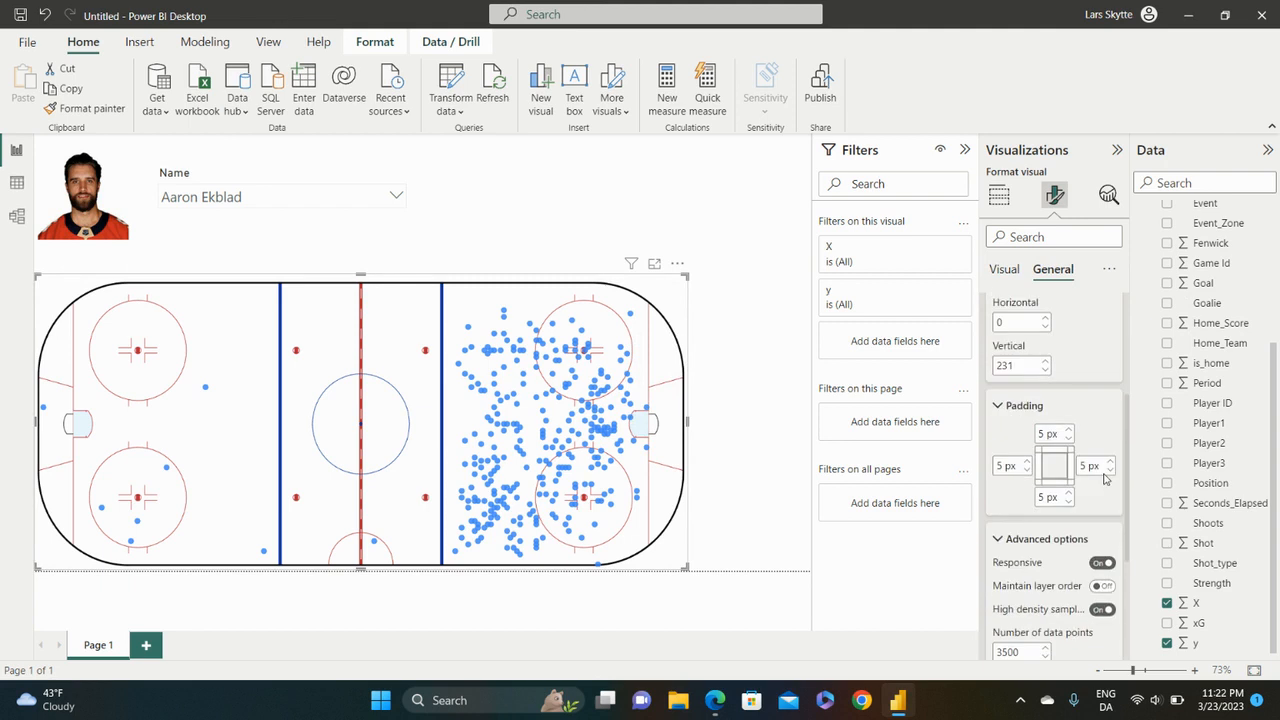
{"action": "left_click", "coordinate": [1068, 438]}
{"action": "left_click", "coordinate": [1068, 438]}
{"action": "left_click", "coordinate": [1068, 438]}
{"action": "left_click", "coordinate": [1068, 438]}
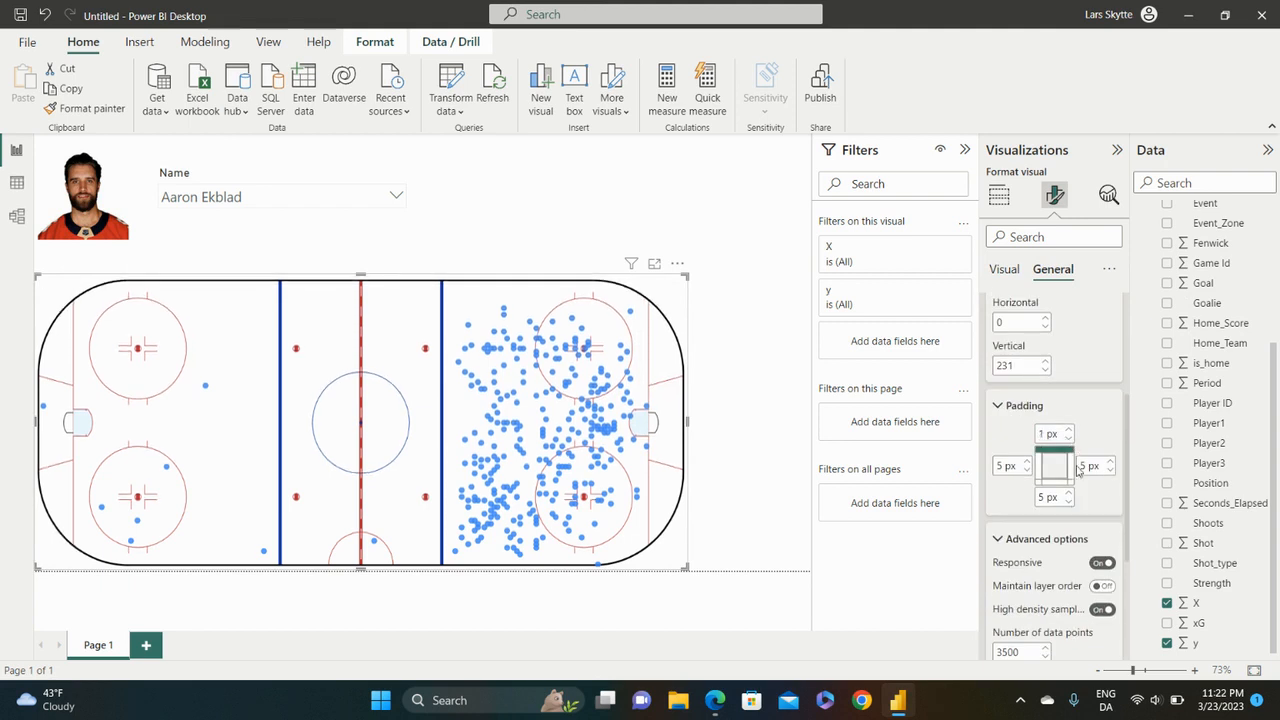
{"action": "left_click", "coordinate": [1068, 438]}
{"action": "left_click", "coordinate": [1068, 502]}
{"action": "left_click", "coordinate": [1068, 502]}
{"action": "left_click", "coordinate": [1068, 502]}
{"action": "left_click", "coordinate": [1068, 502]}
{"action": "left_click", "coordinate": [1068, 502]}
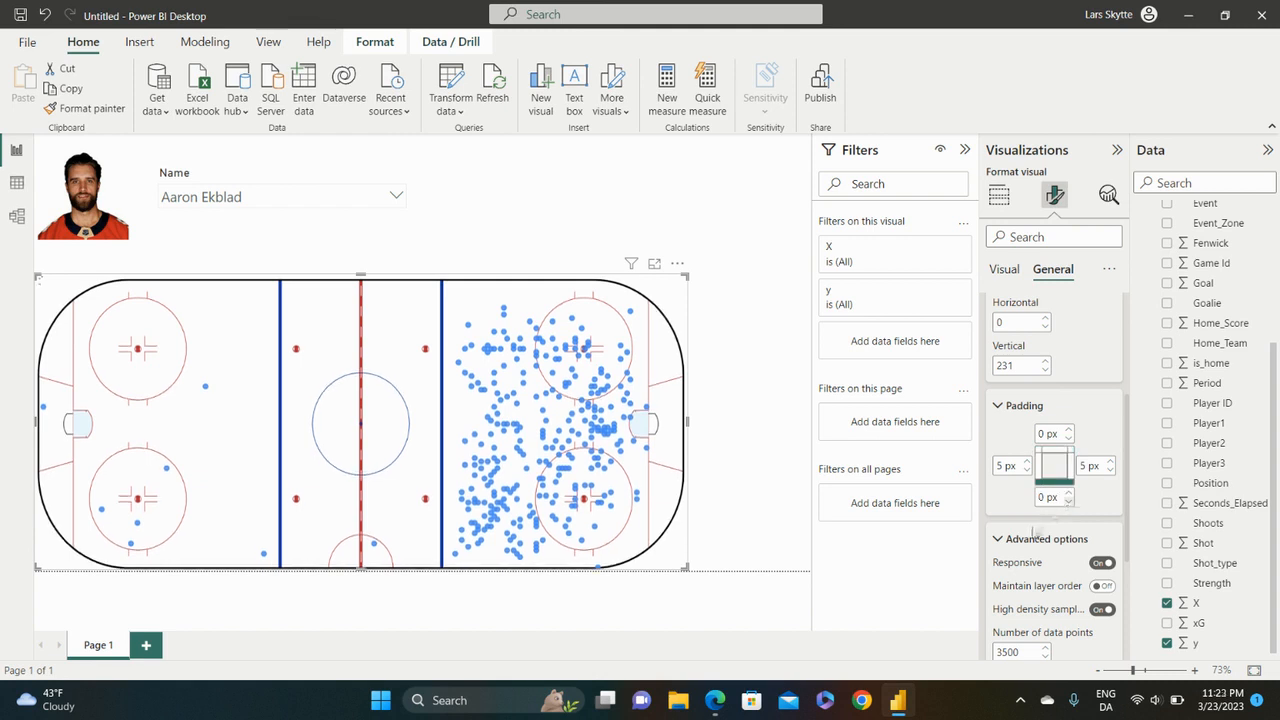
Step: Reduce the scatter chart's left and right padding to 2 px each
{"action": "left_click", "coordinate": [1026, 471]}
{"action": "left_click", "coordinate": [1026, 471]}
{"action": "left_click", "coordinate": [1026, 471]}
{"action": "left_click", "coordinate": [1109, 471]}
{"action": "left_click", "coordinate": [1109, 471]}
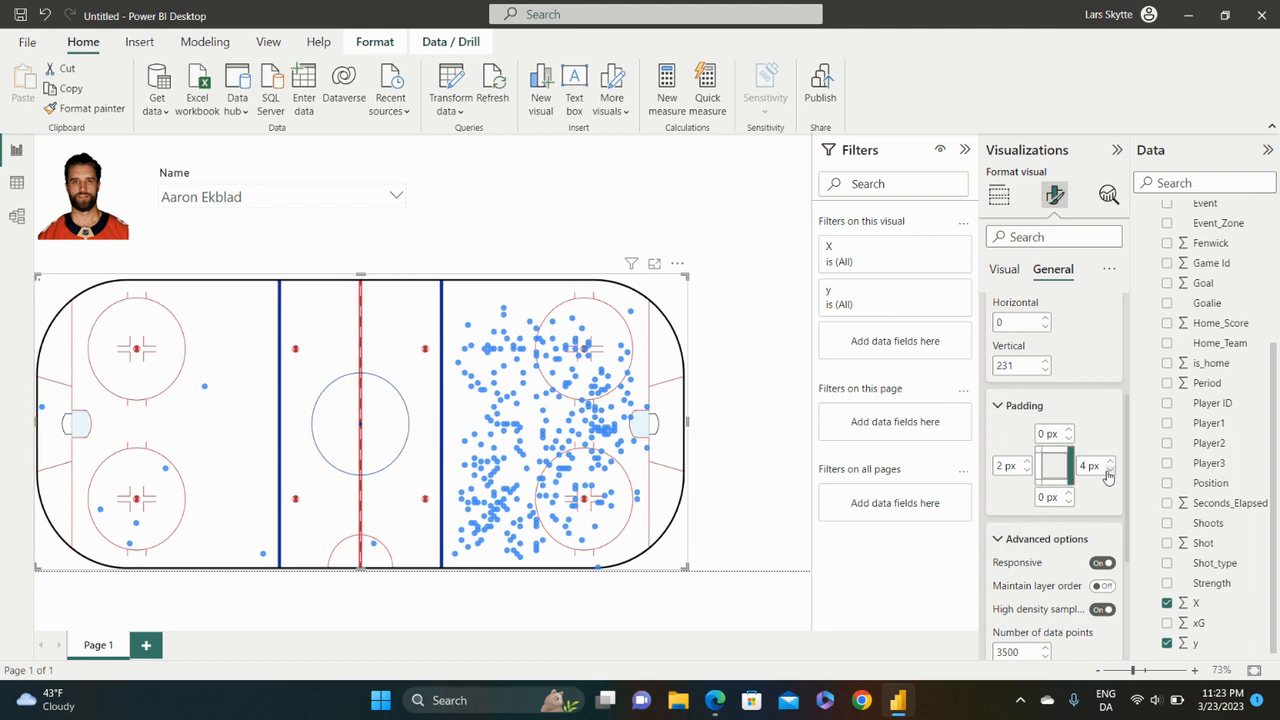
{"action": "left_click", "coordinate": [1109, 471]}
{"action": "left_click", "coordinate": [1109, 471]}
{"action": "left_click", "coordinate": [1111, 462]}
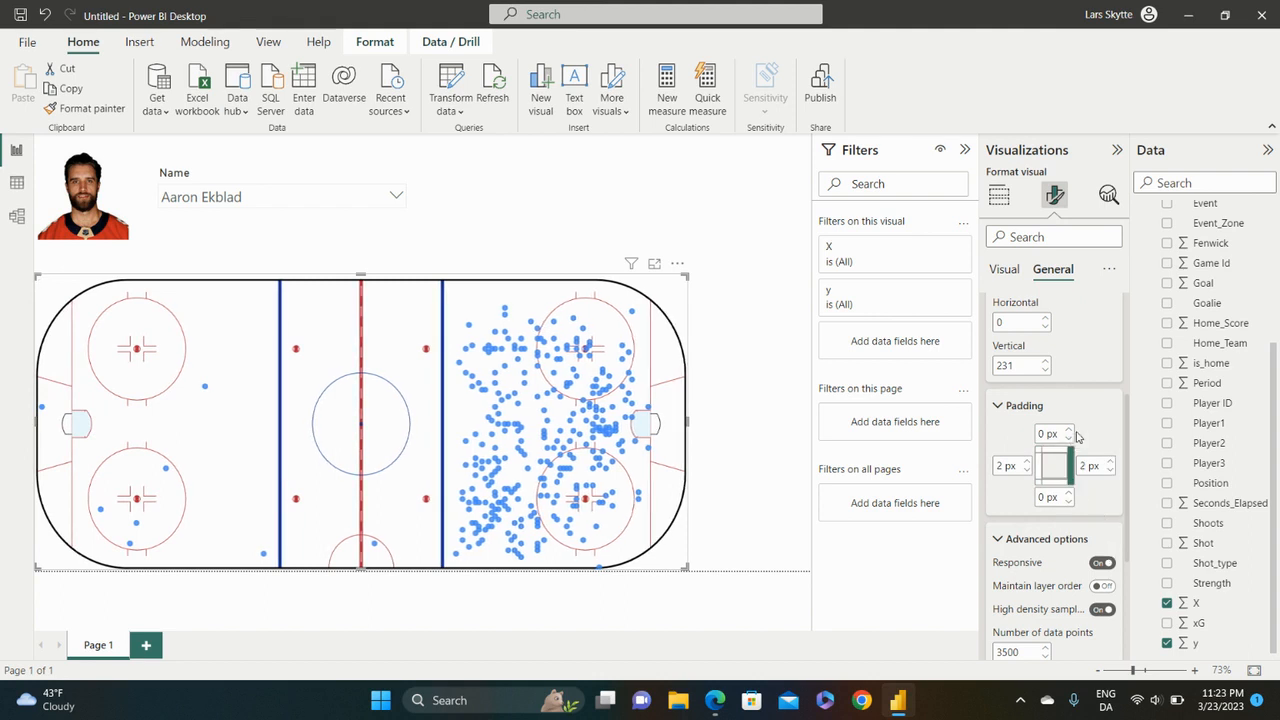
Step: Add Event as a page-level filter that includes every event type except BLOCK
{"action": "left_click", "coordinate": [1005, 272]}
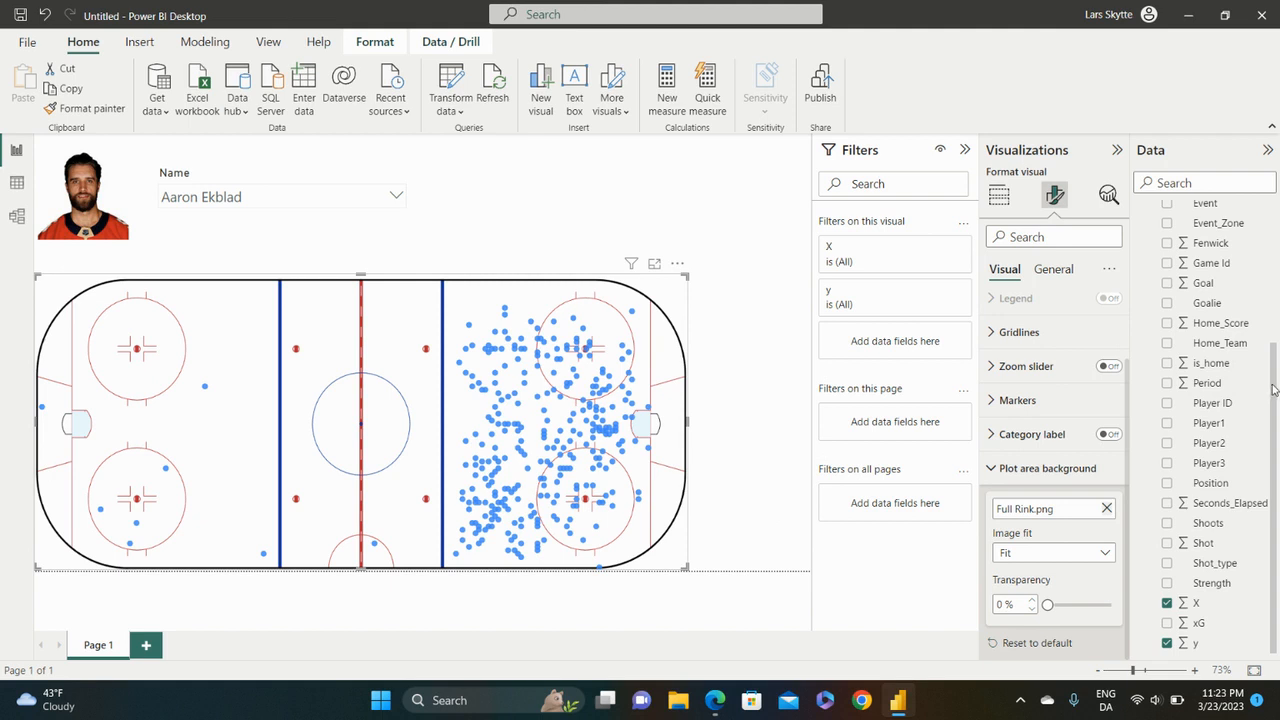
{"action": "scroll", "coordinate": [1273, 390], "scroll_direction": "up", "scroll_amount": 2}
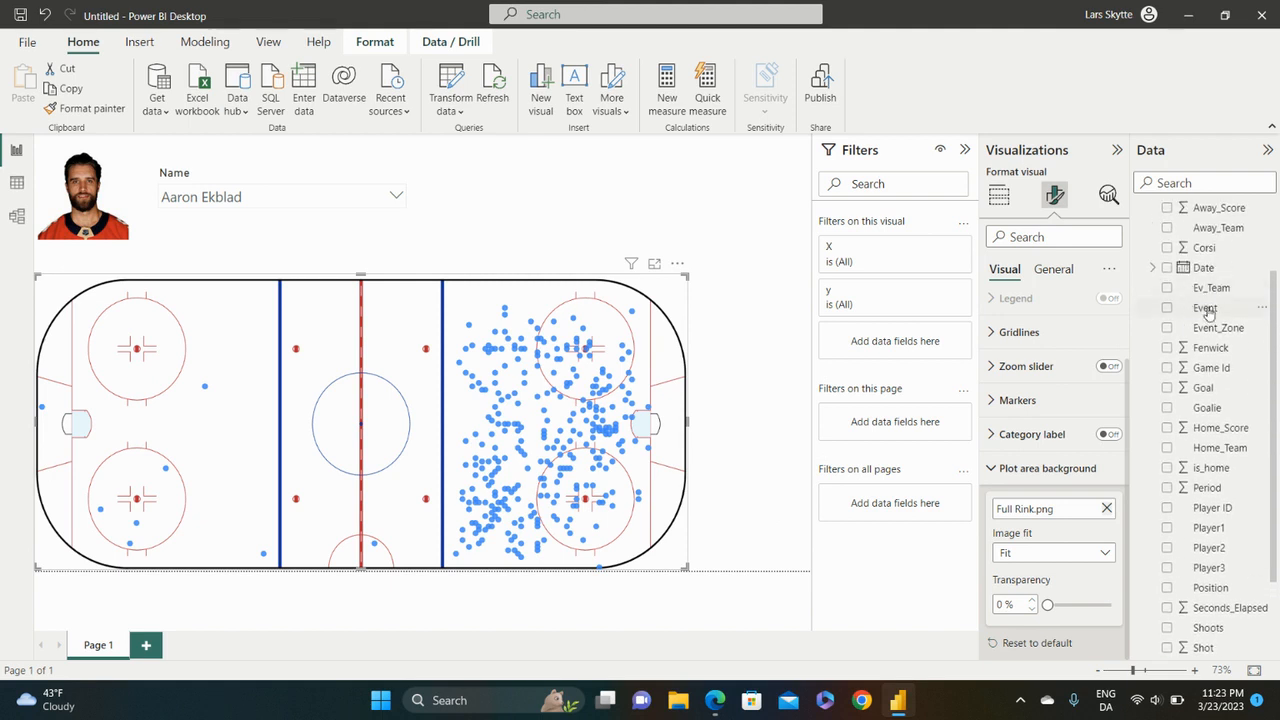
{"action": "left_click_drag", "start_coordinate": [1208, 312], "coordinate": [903, 425]}
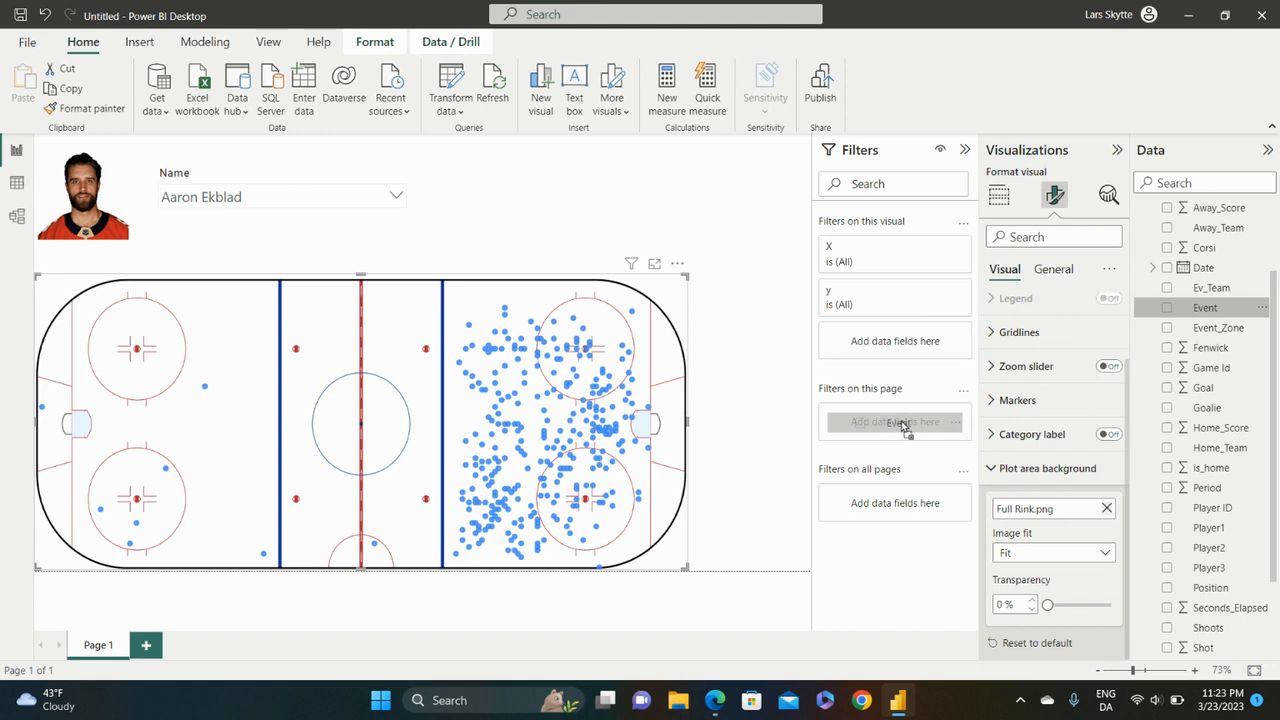
{"action": "left_click_drag", "start_coordinate": [903, 425], "coordinate": [901, 424]}
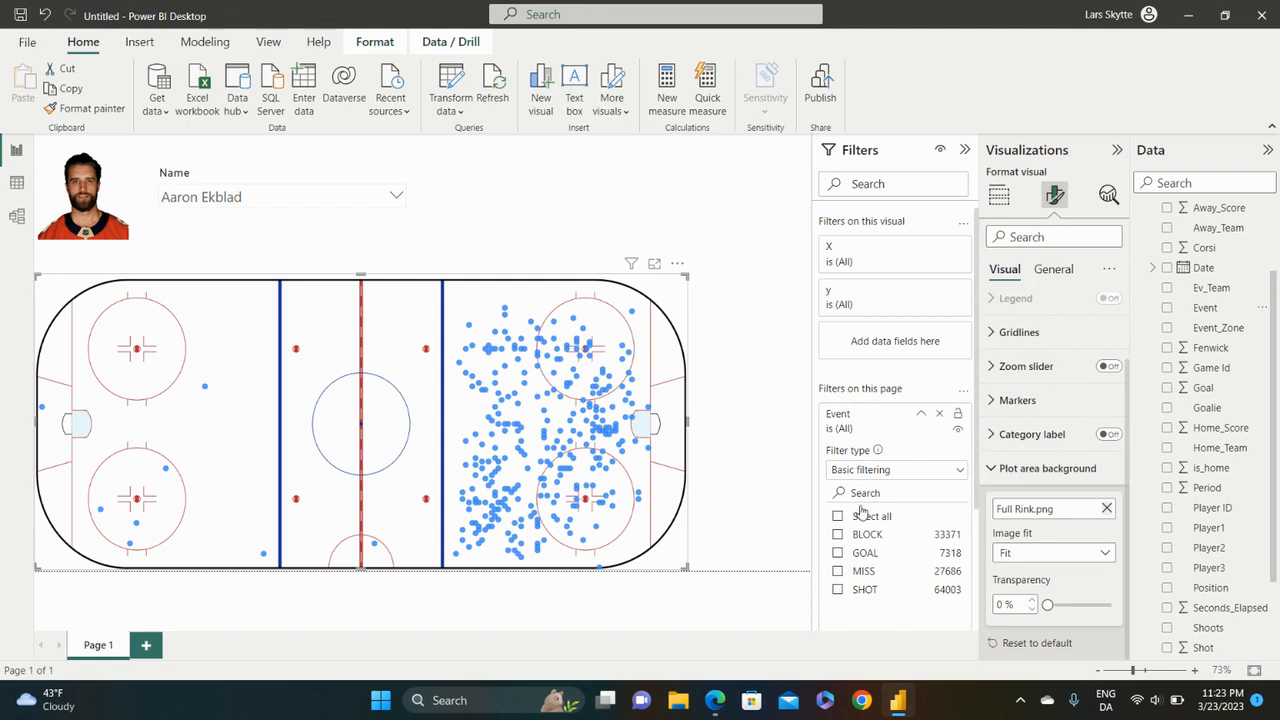
{"action": "left_click", "coordinate": [837, 517]}
{"action": "left_click", "coordinate": [838, 535]}
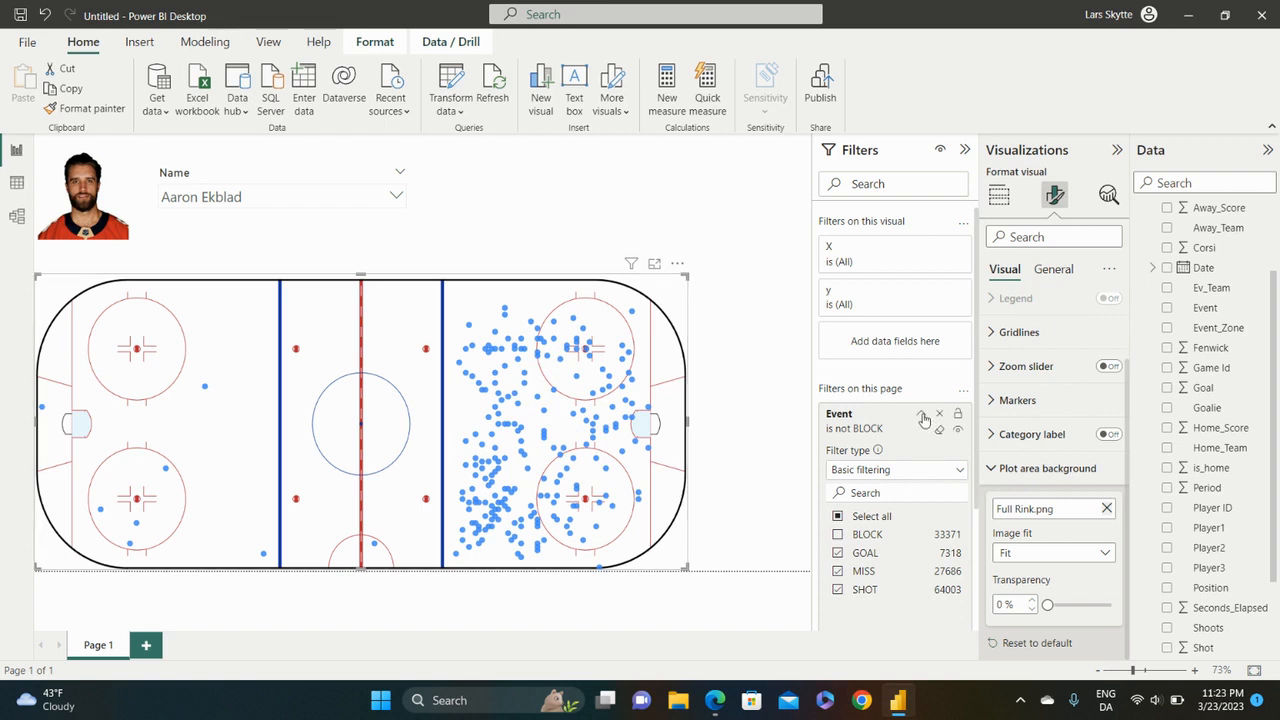
{"action": "left_click", "coordinate": [921, 415]}
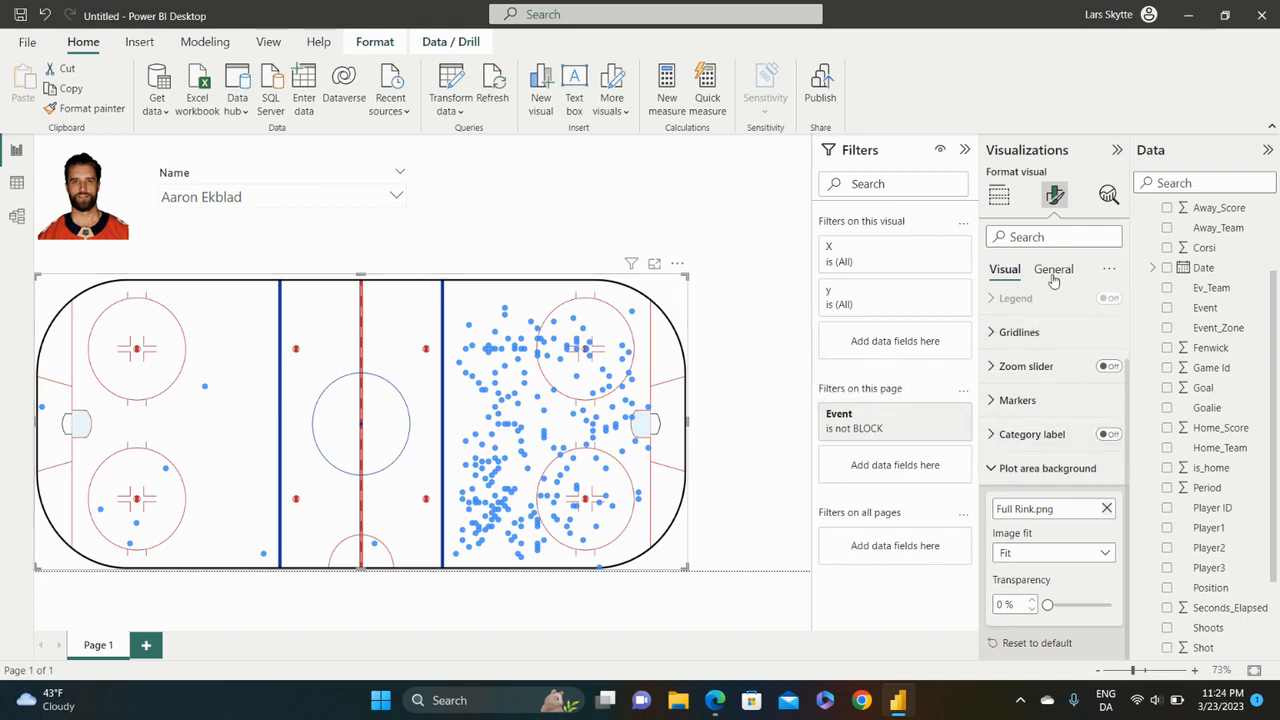
Step: Split the scatter chart's points by Event as the legend field and set the legend font size to 14
{"action": "left_click", "coordinate": [1000, 196]}
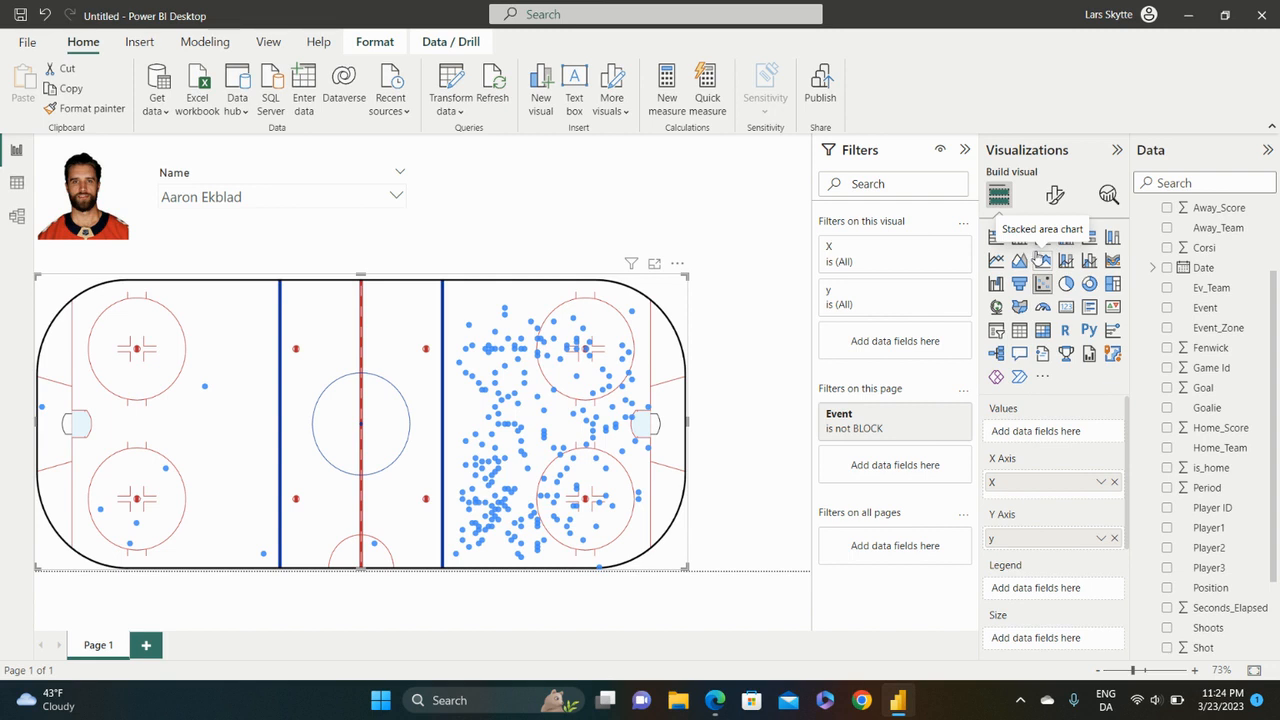
{"action": "left_click_drag", "start_coordinate": [1217, 313], "coordinate": [1071, 594]}
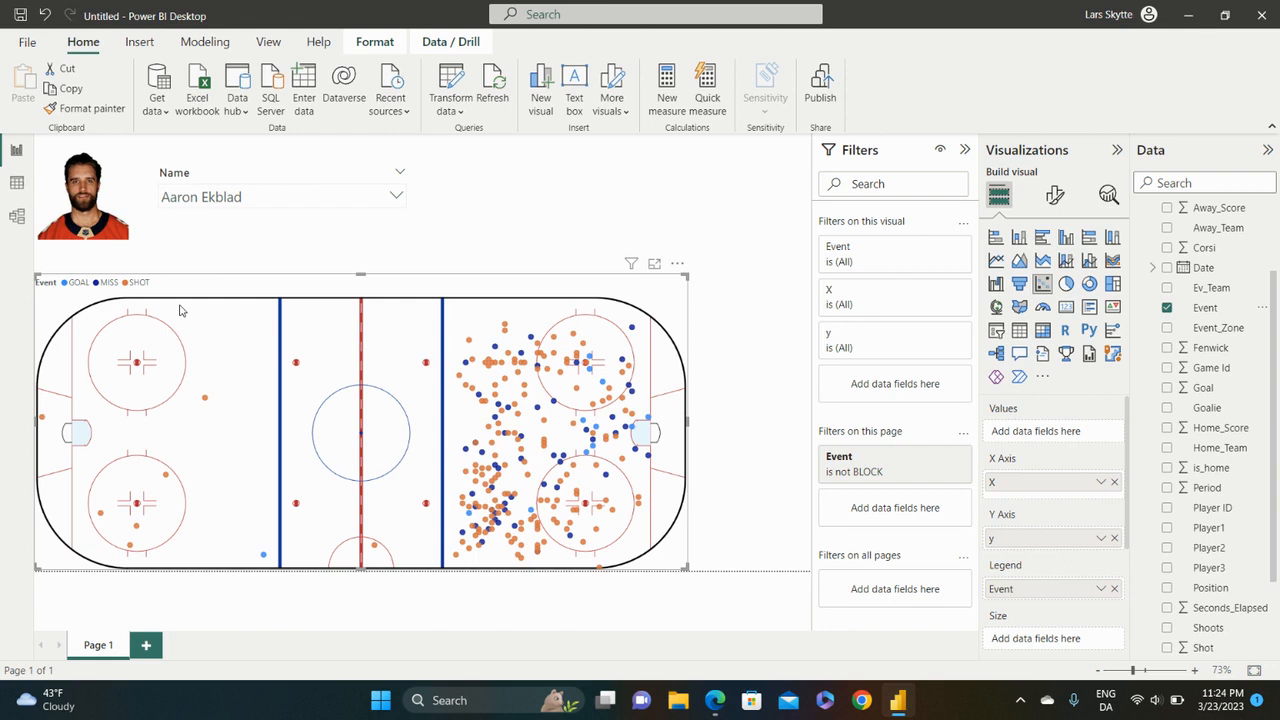
{"action": "left_click", "coordinate": [1056, 196]}
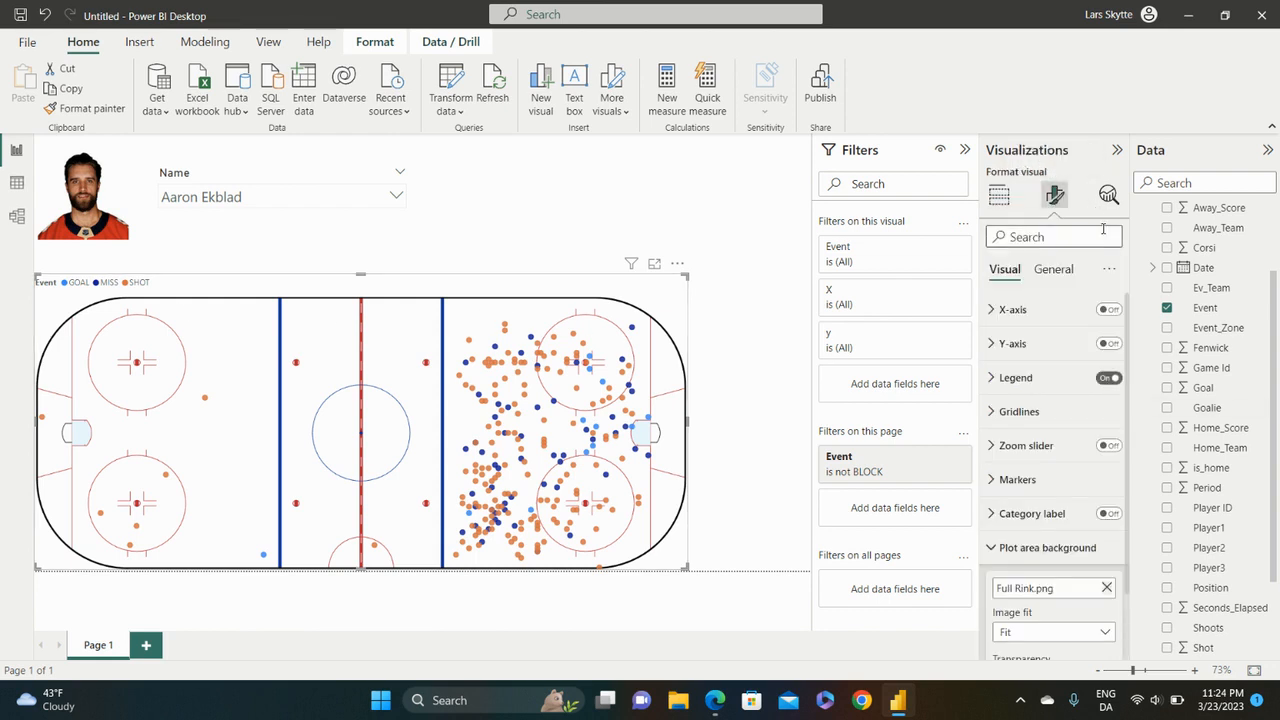
{"action": "left_click", "coordinate": [991, 379]}
{"action": "scroll", "coordinate": [1075, 425], "scroll_direction": "down", "scroll_amount": 3}
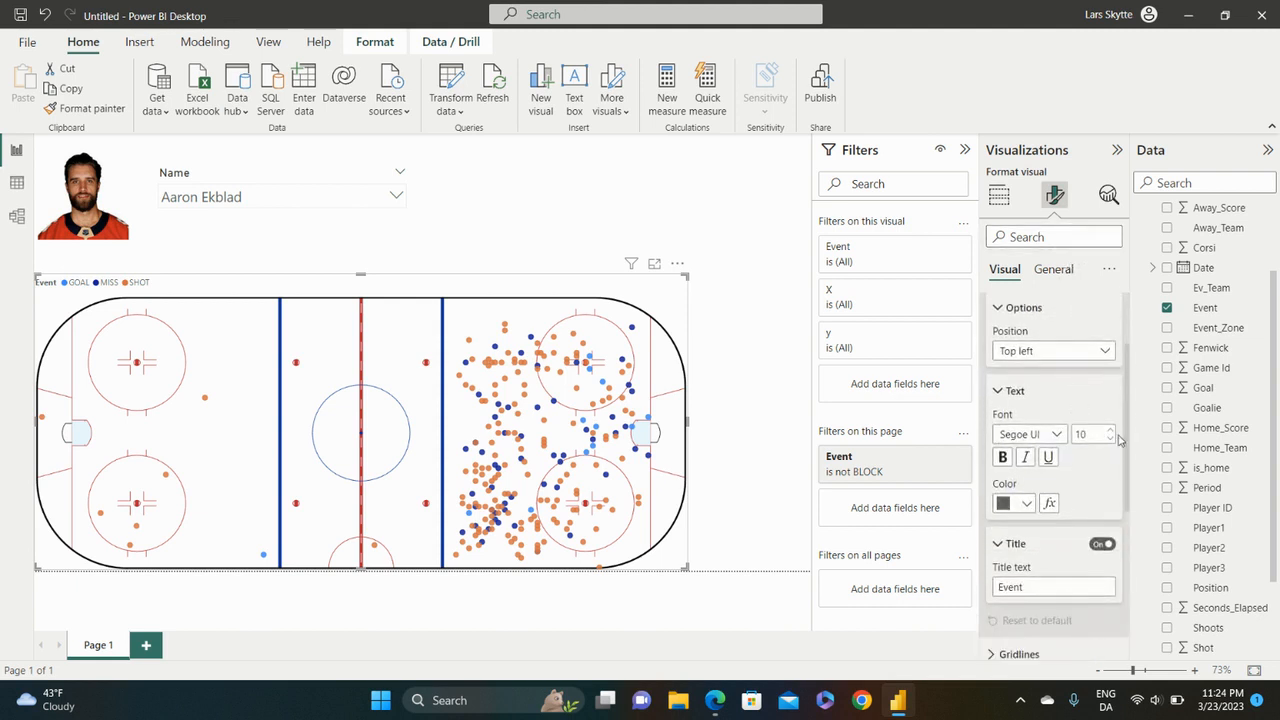
{"action": "left_click", "coordinate": [1110, 430]}
{"action": "left_click", "coordinate": [1110, 430]}
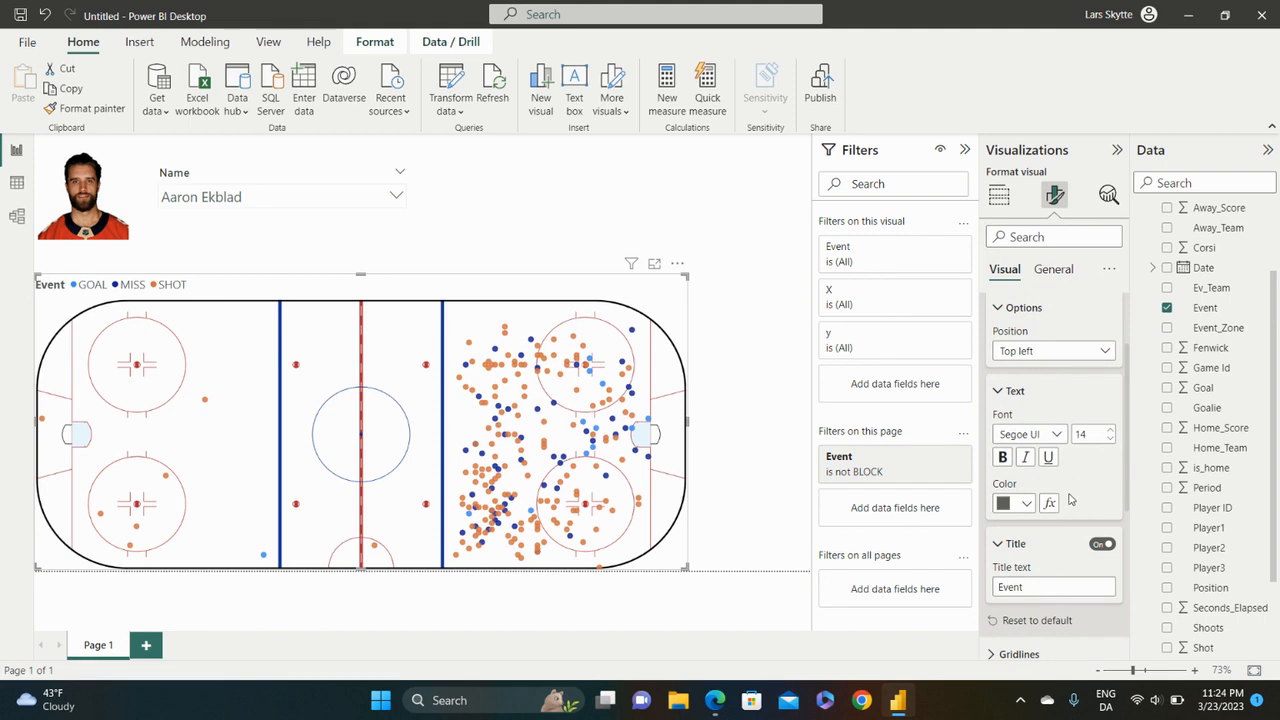
Step: Turn off the legend's title and set the legend position to Bottom center
{"action": "scroll", "coordinate": [1070, 498], "scroll_direction": "down", "scroll_amount": 1}
{"action": "left_click", "coordinate": [1100, 490]}
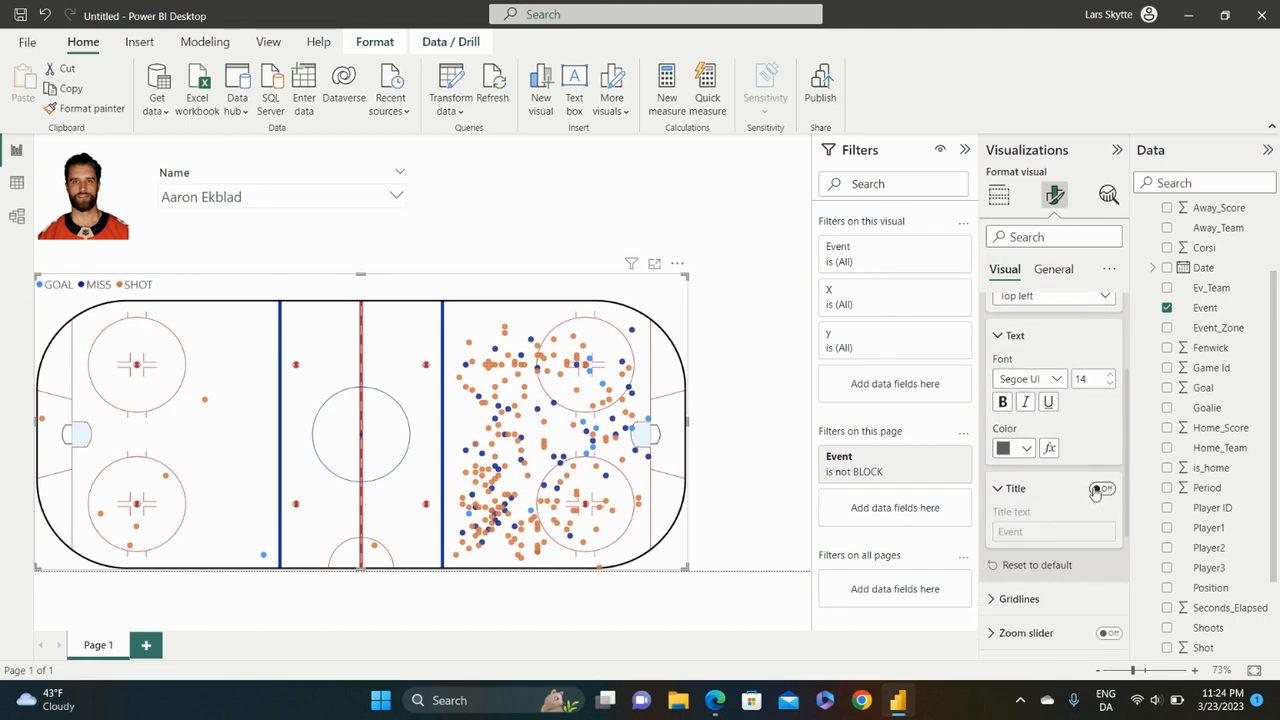
{"action": "scroll", "coordinate": [1078, 376], "scroll_direction": "up", "scroll_amount": 3}
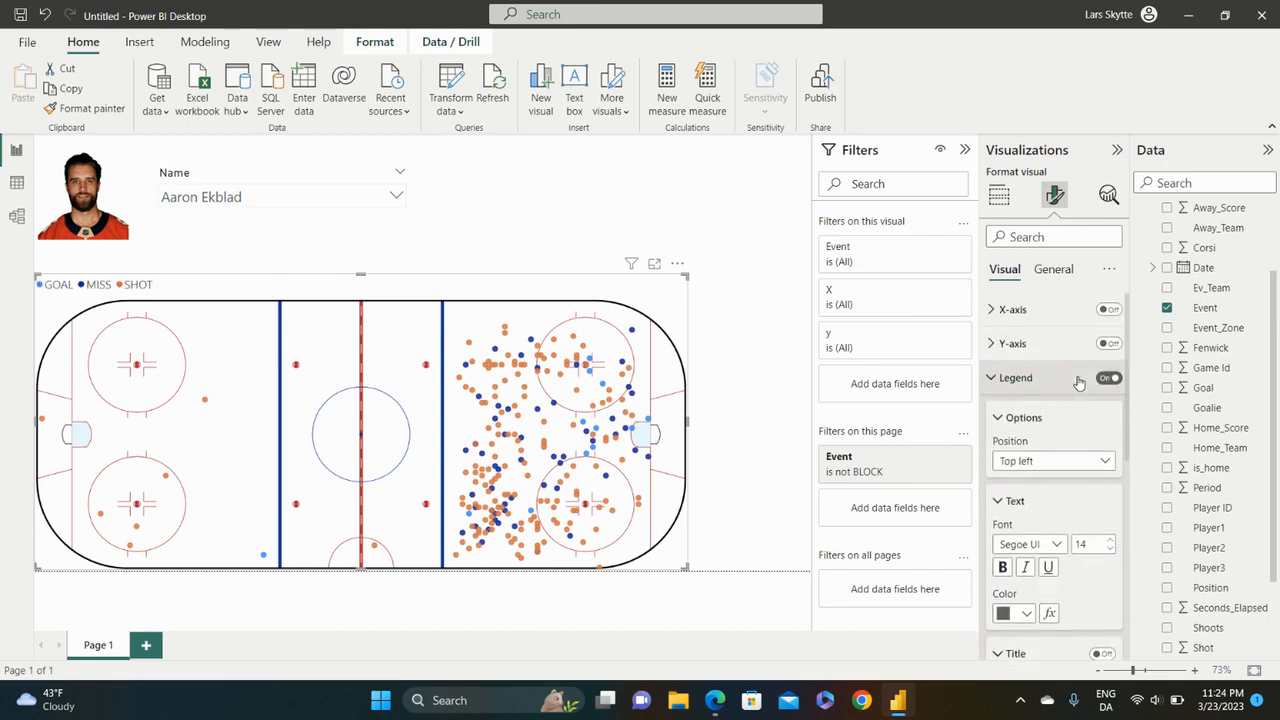
{"action": "left_click", "coordinate": [1100, 463]}
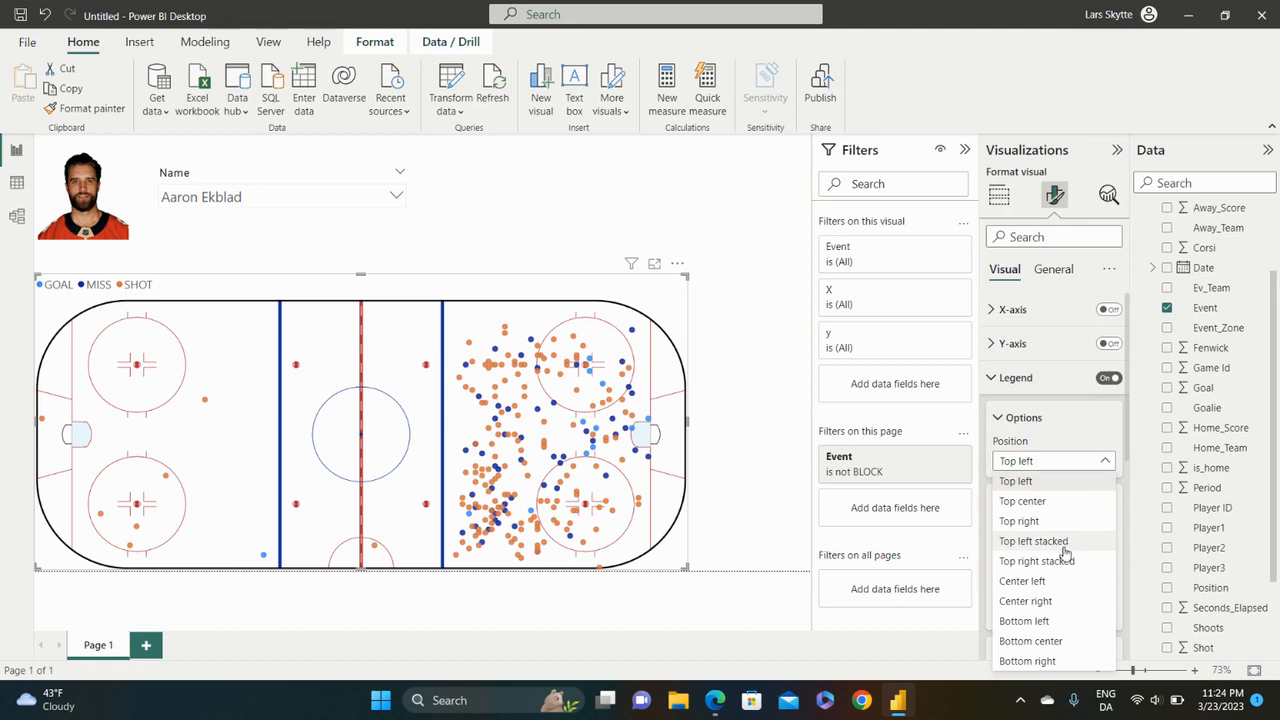
{"action": "left_click", "coordinate": [1060, 636]}
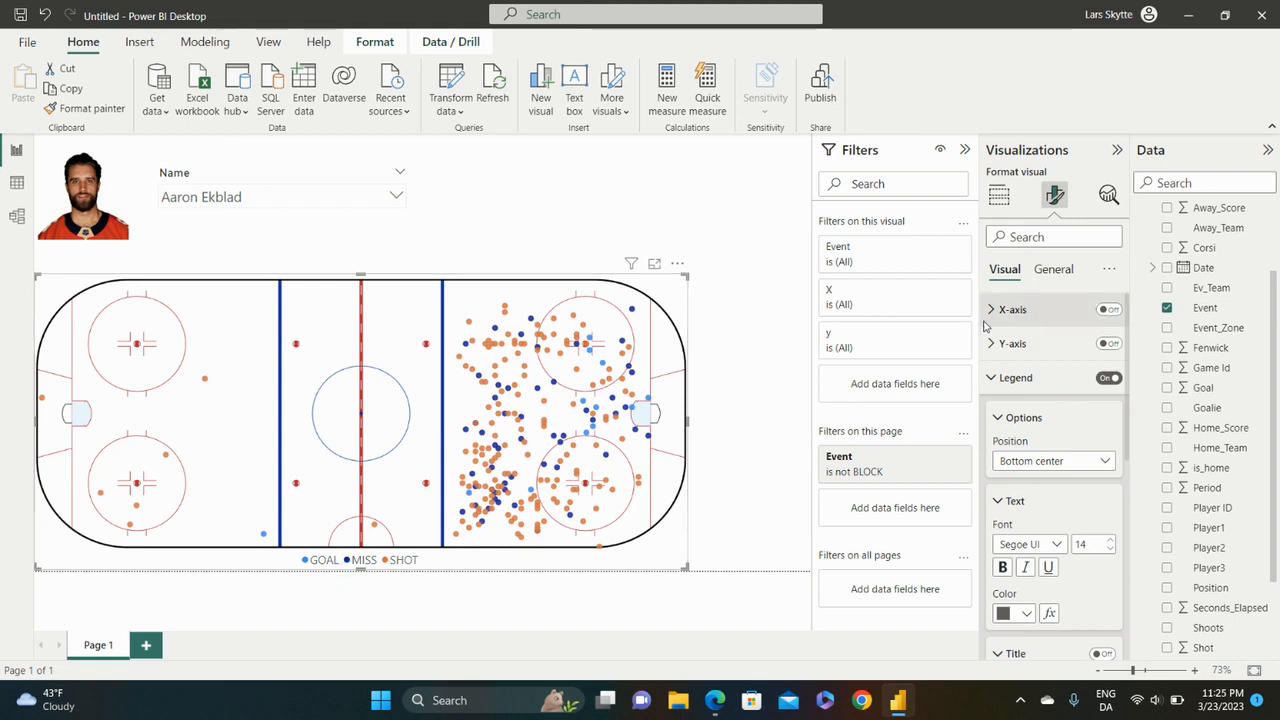
{"action": "left_click", "coordinate": [992, 377]}
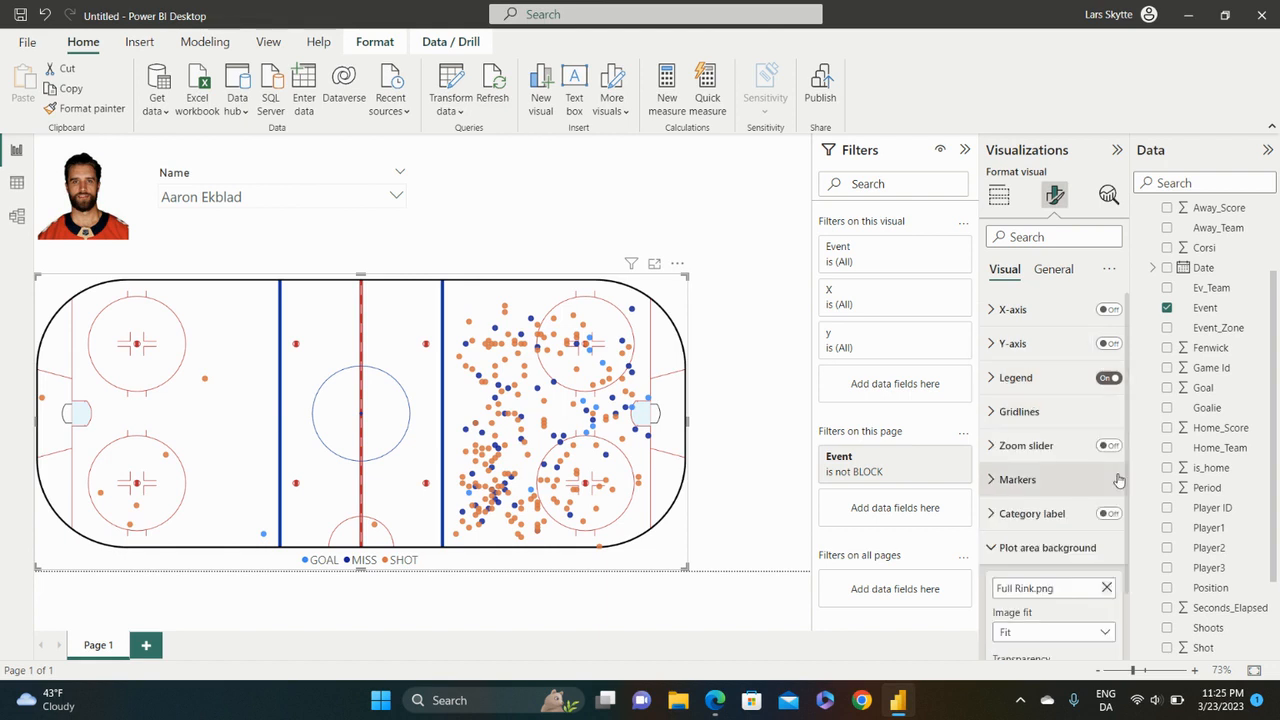
Step: Set the marker size of all series in the scatter chart to -2 px
{"action": "left_click", "coordinate": [991, 481]}
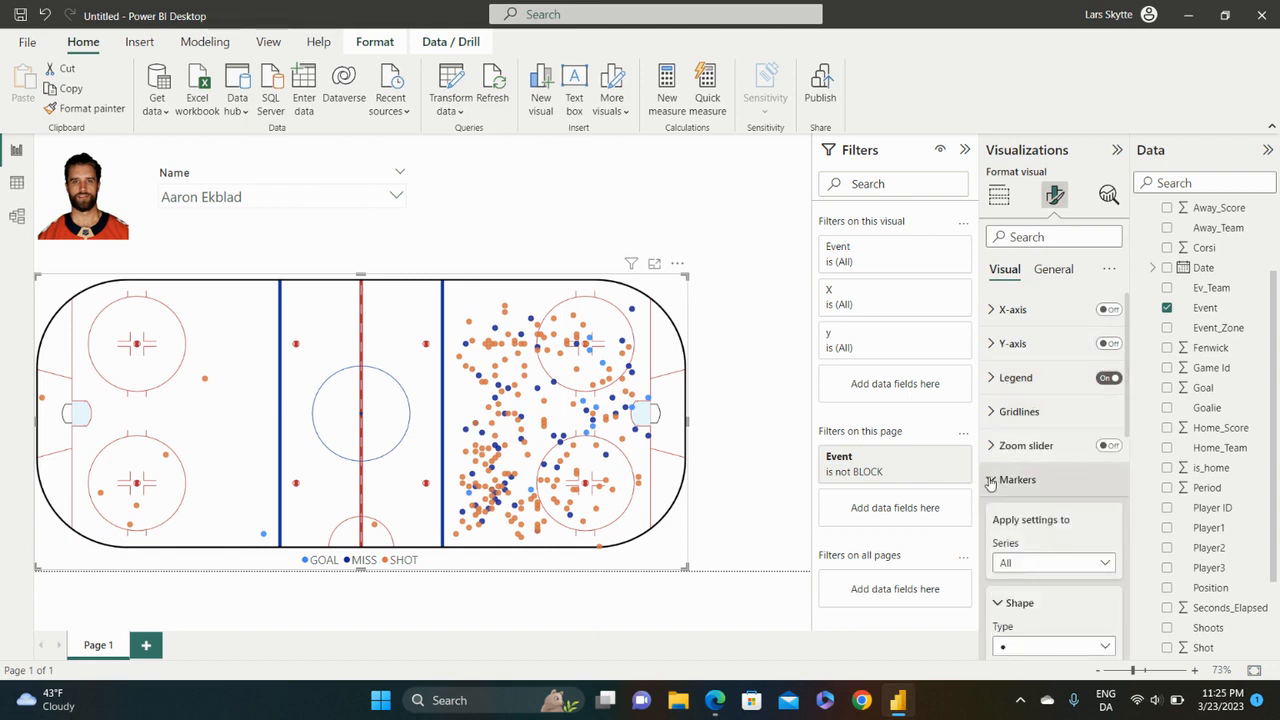
{"action": "scroll", "coordinate": [1055, 478], "scroll_direction": "down", "scroll_amount": 4}
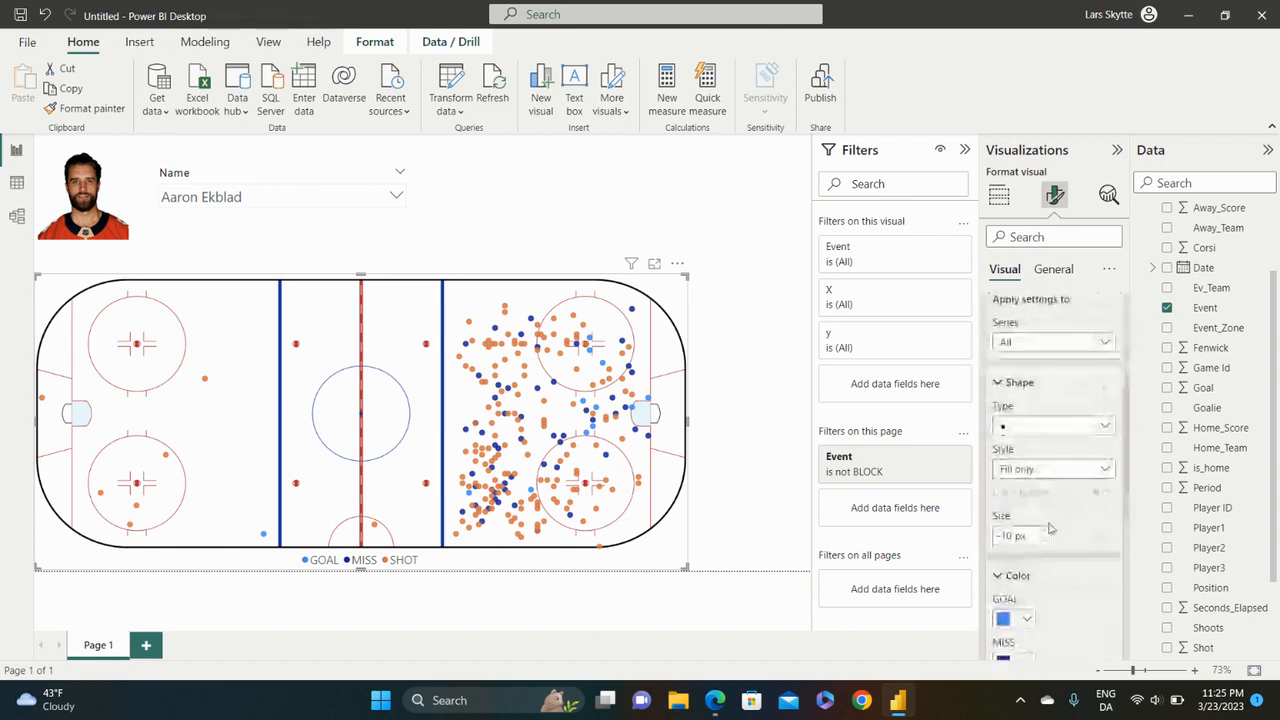
{"action": "left_click", "coordinate": [1047, 539]}
{"action": "left_click", "coordinate": [1047, 535]}
{"action": "left_click", "coordinate": [1047, 535]}
{"action": "left_click", "coordinate": [1047, 535]}
{"action": "left_click", "coordinate": [1047, 535]}
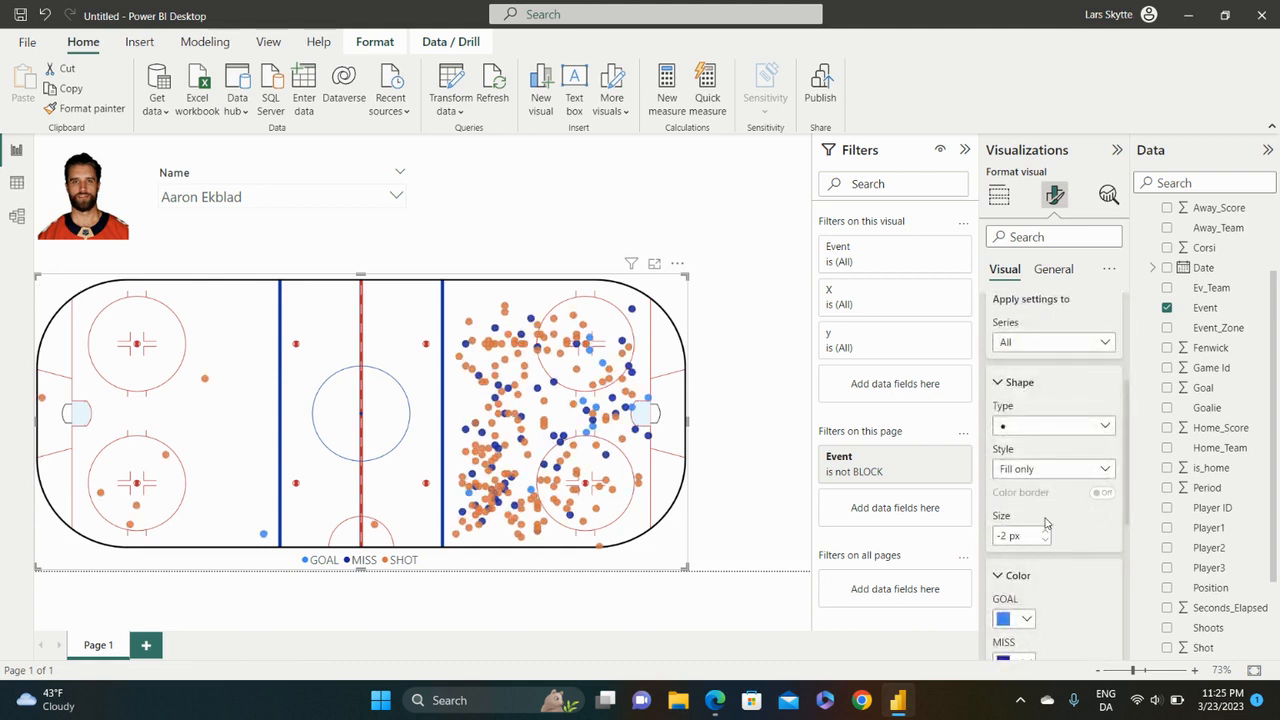
Step: Color the GOAL markers black, the MISS markers red and the SHOT markers light blue
{"action": "scroll", "coordinate": [1085, 548], "scroll_direction": "down", "scroll_amount": 2}
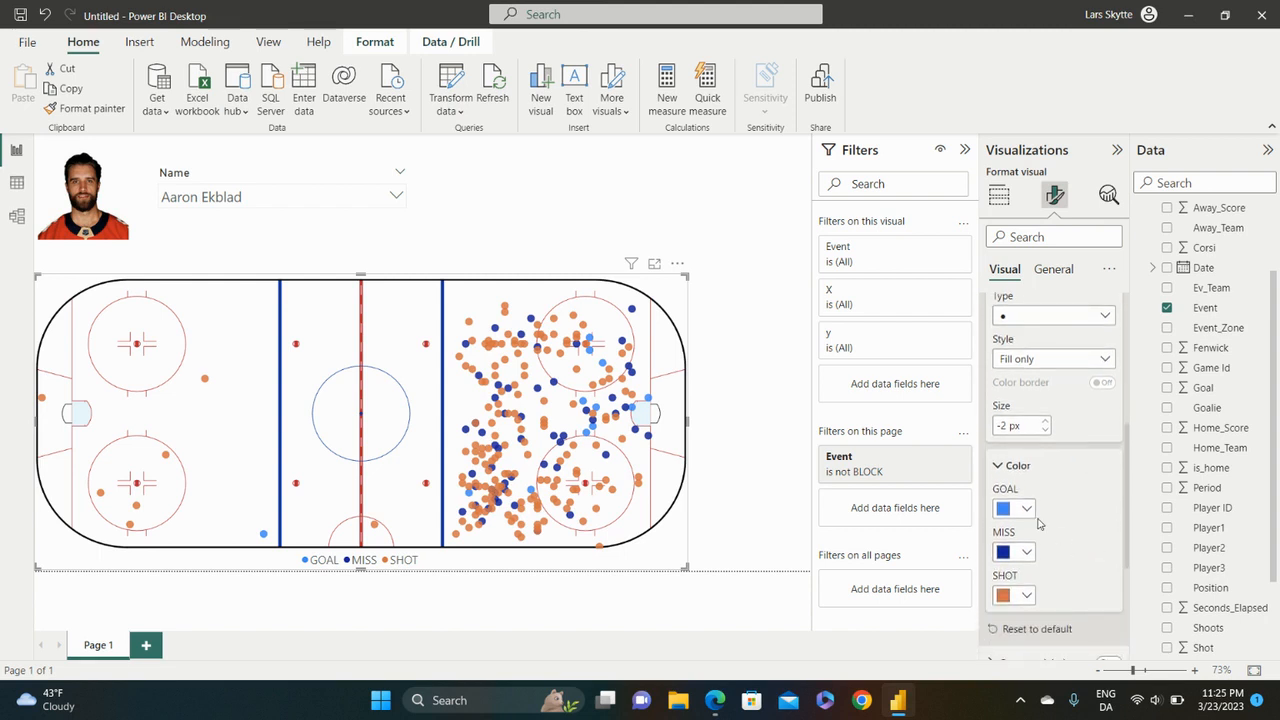
{"action": "left_click", "coordinate": [1026, 509]}
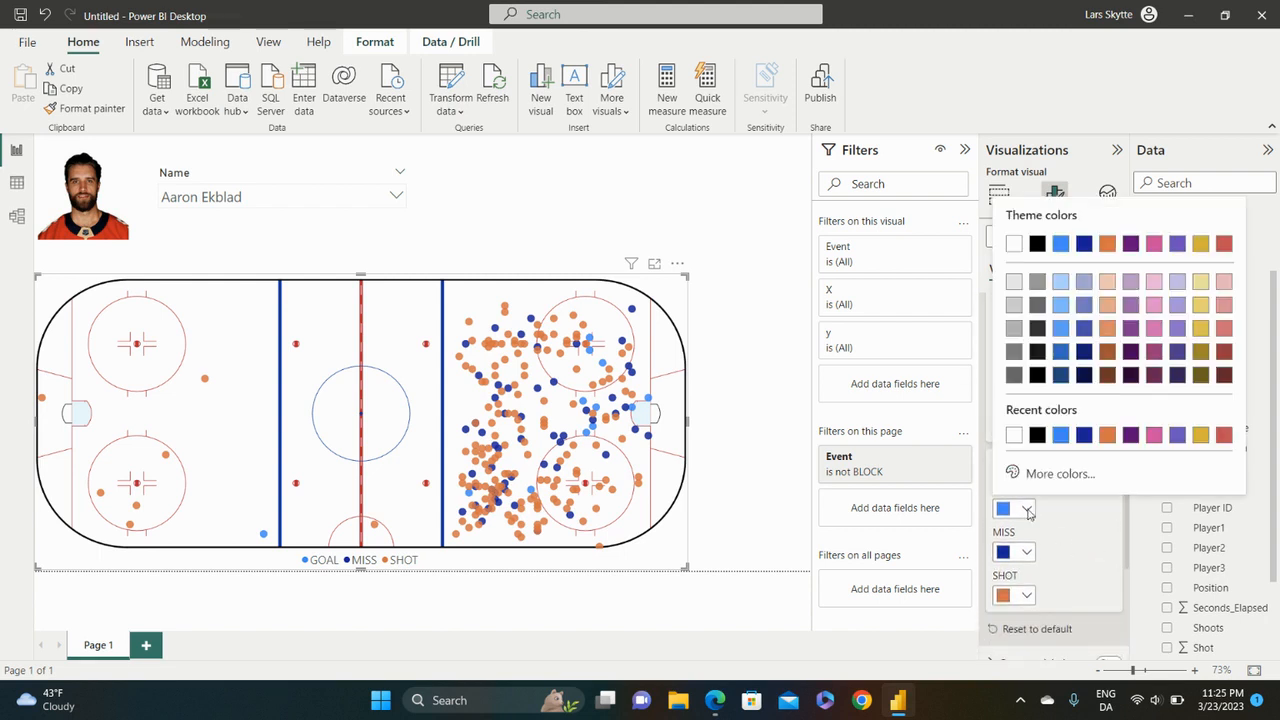
{"action": "left_click", "coordinate": [1037, 247]}
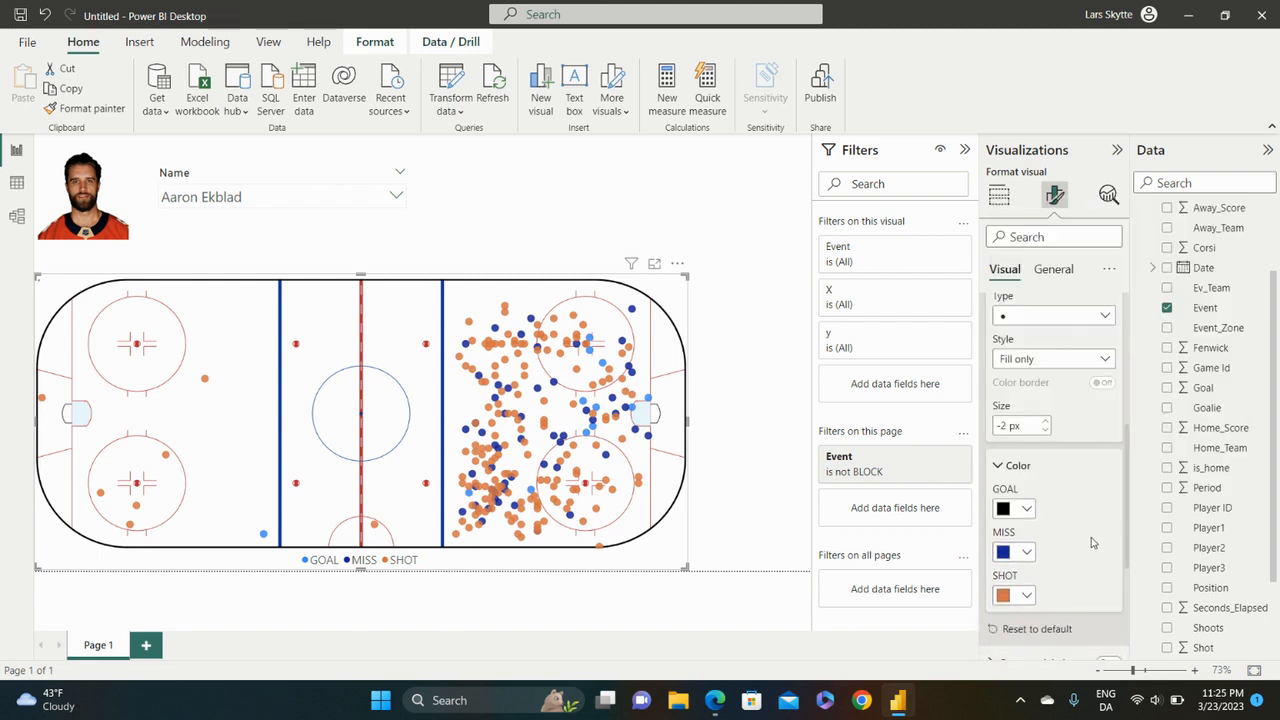
{"action": "left_click", "coordinate": [1030, 555]}
{"action": "left_click", "coordinate": [1224, 287]}
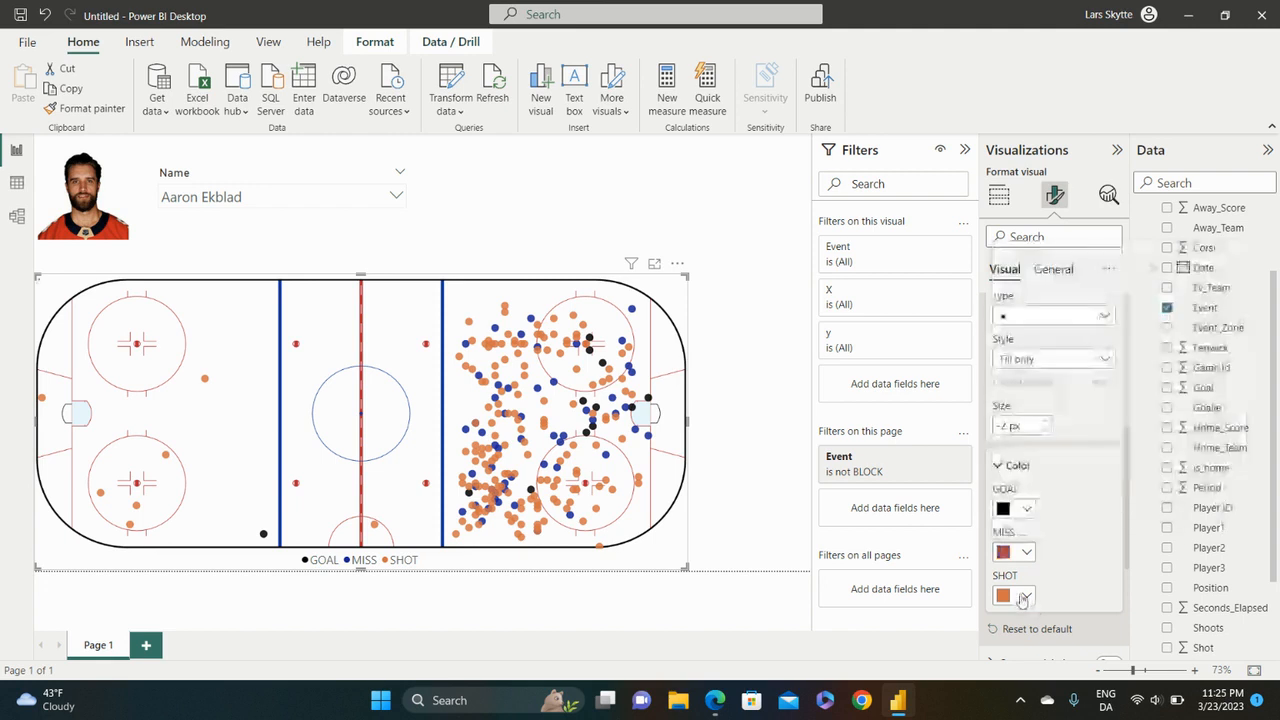
{"action": "left_click", "coordinate": [1026, 597]}
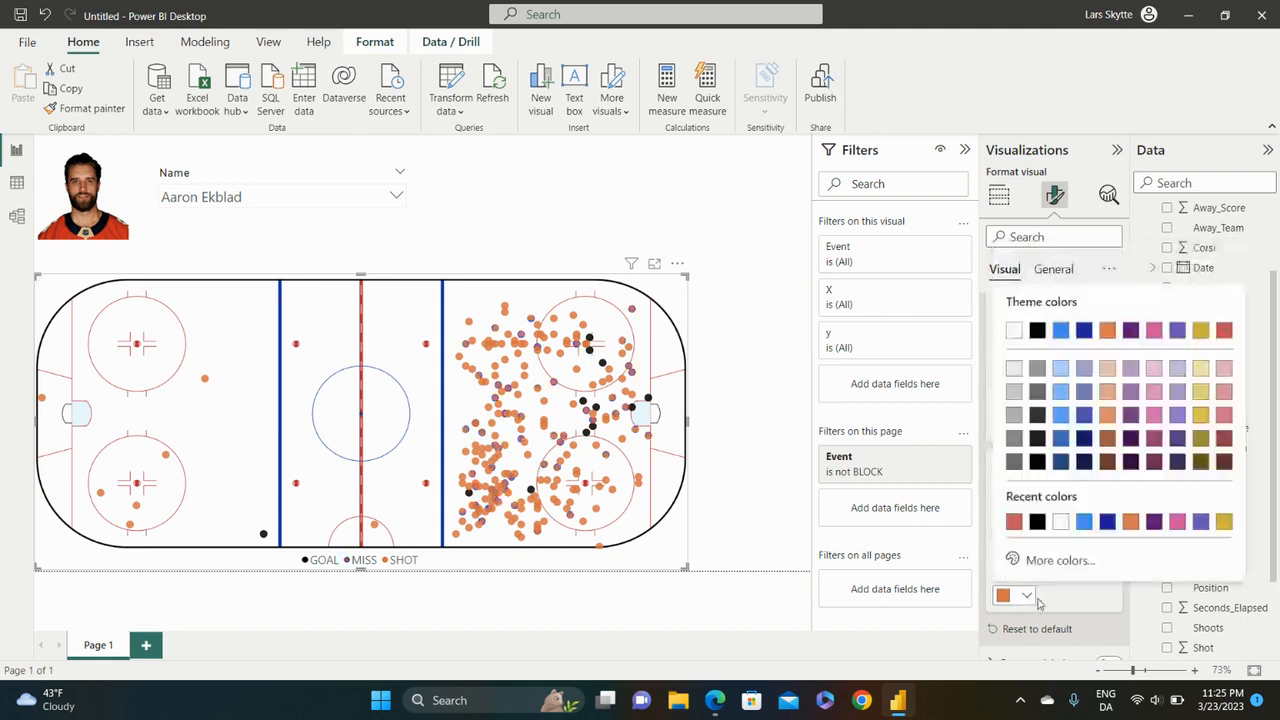
{"action": "left_click", "coordinate": [1087, 523]}
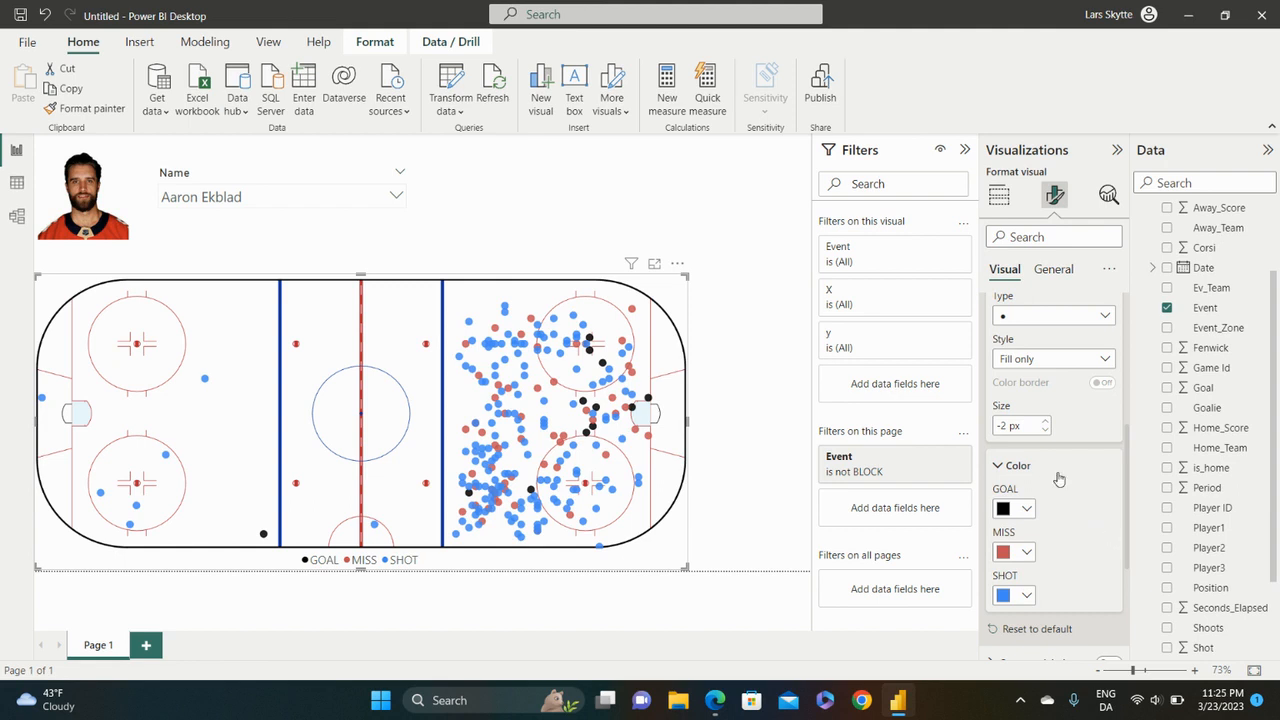
Step: Change the marker shape of the GOAL series to a triangle
{"action": "scroll", "coordinate": [1045, 483], "scroll_direction": "up", "scroll_amount": 4}
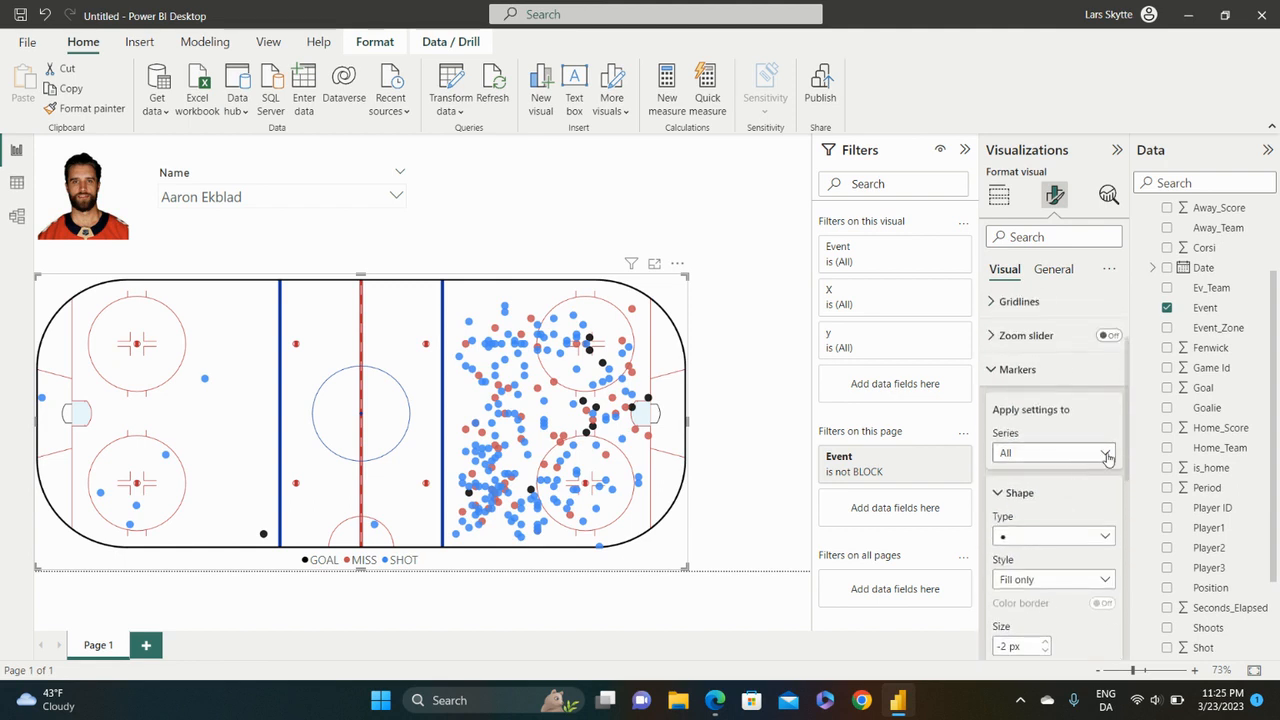
{"action": "left_click", "coordinate": [1107, 455]}
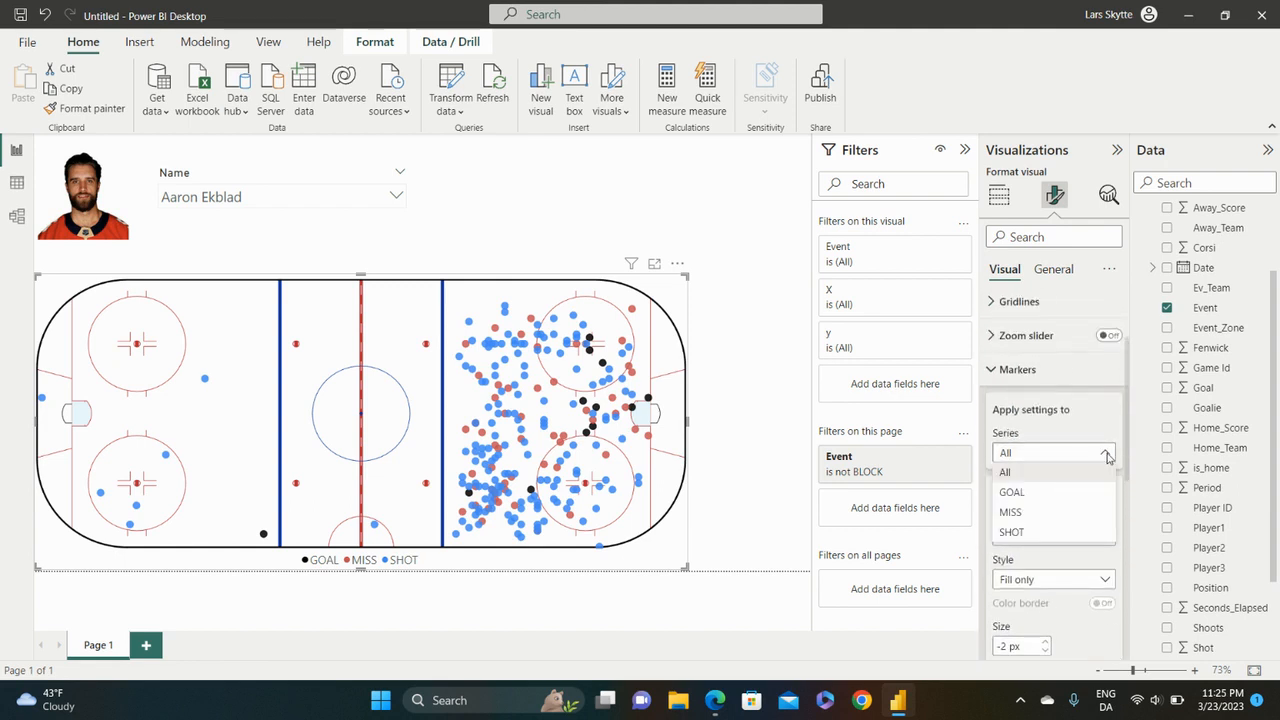
{"action": "left_click", "coordinate": [1038, 496]}
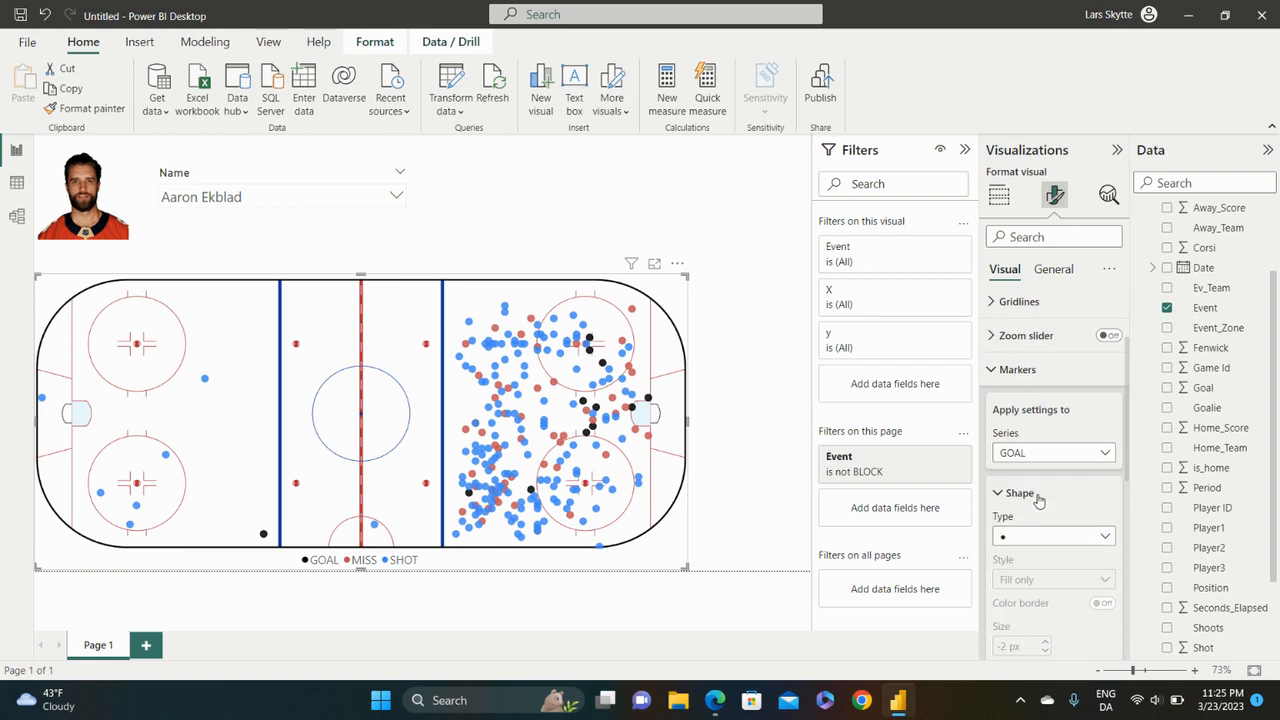
{"action": "left_click", "coordinate": [1107, 538]}
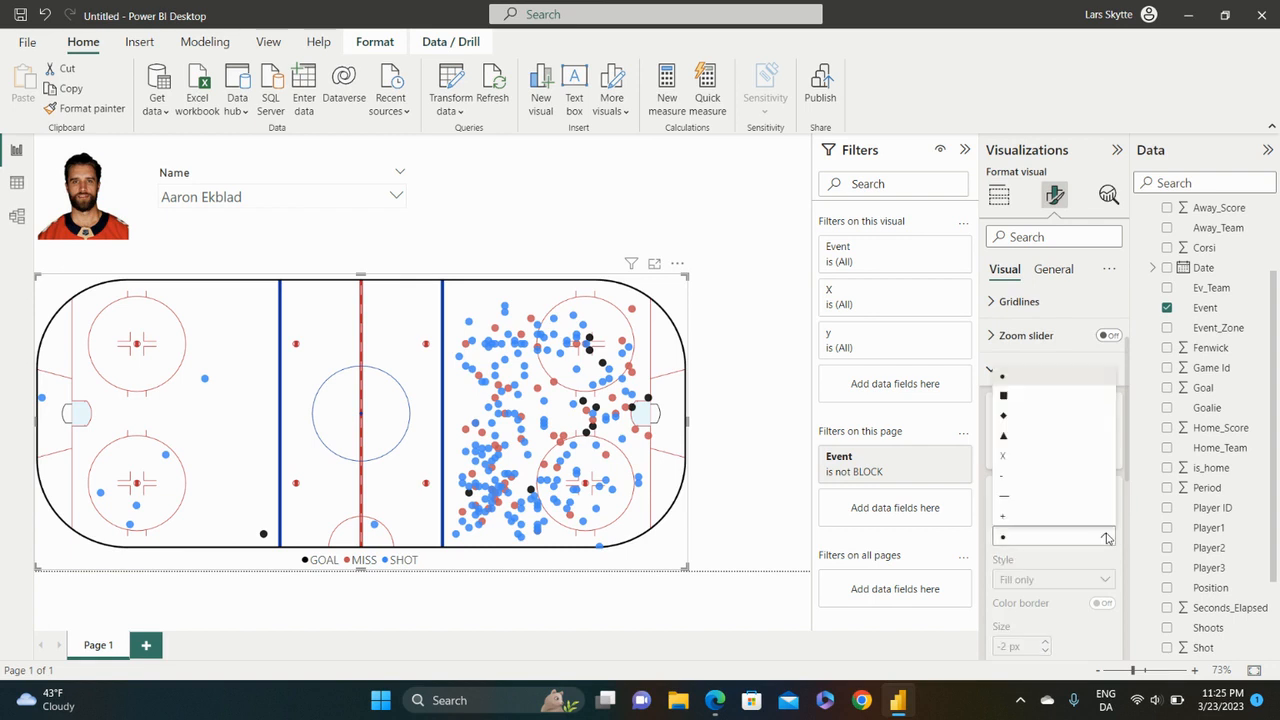
{"action": "left_click", "coordinate": [1042, 445]}
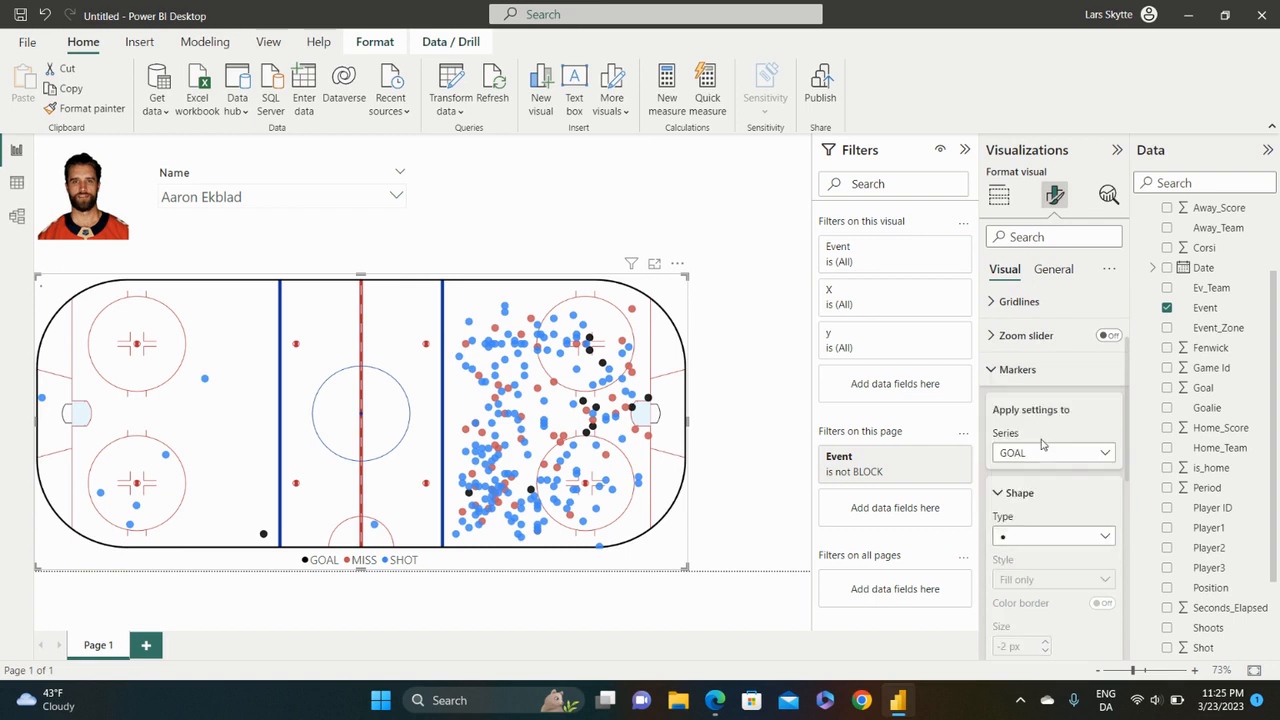
Step: Change the marker shape of the MISS series to a square
{"action": "left_click", "coordinate": [1106, 453]}
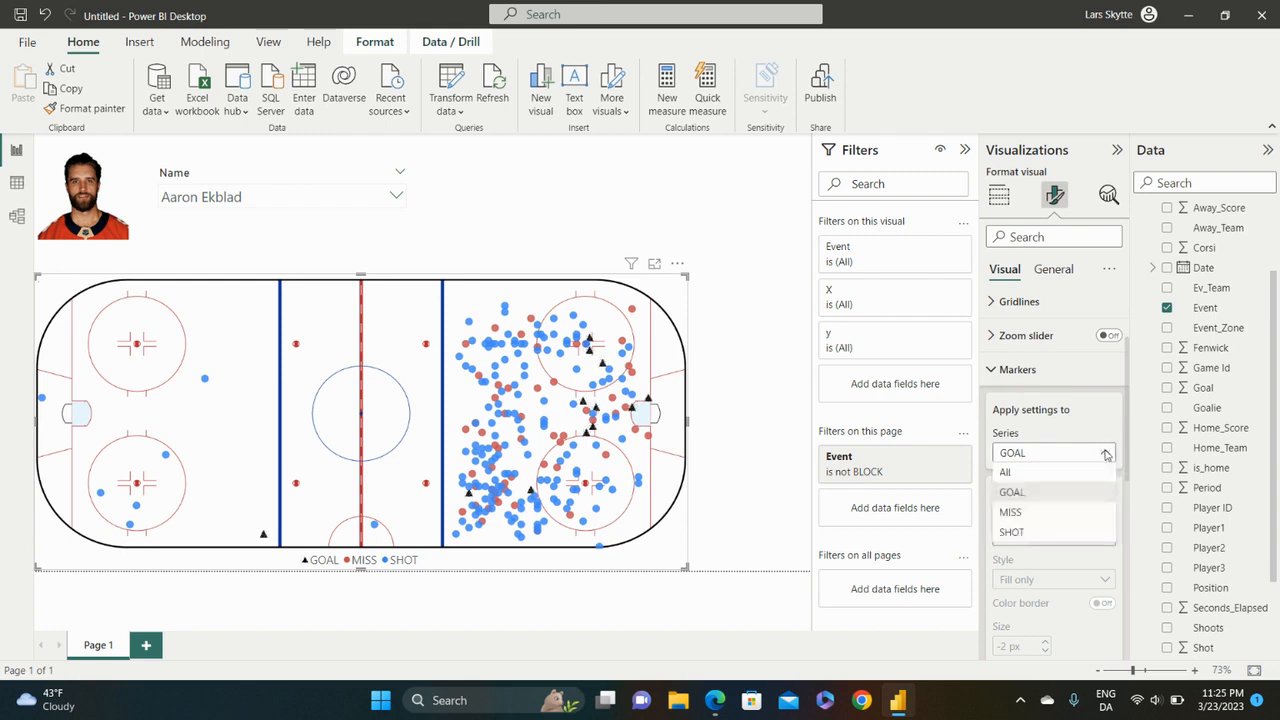
{"action": "left_click", "coordinate": [1053, 511]}
{"action": "left_click", "coordinate": [1105, 538]}
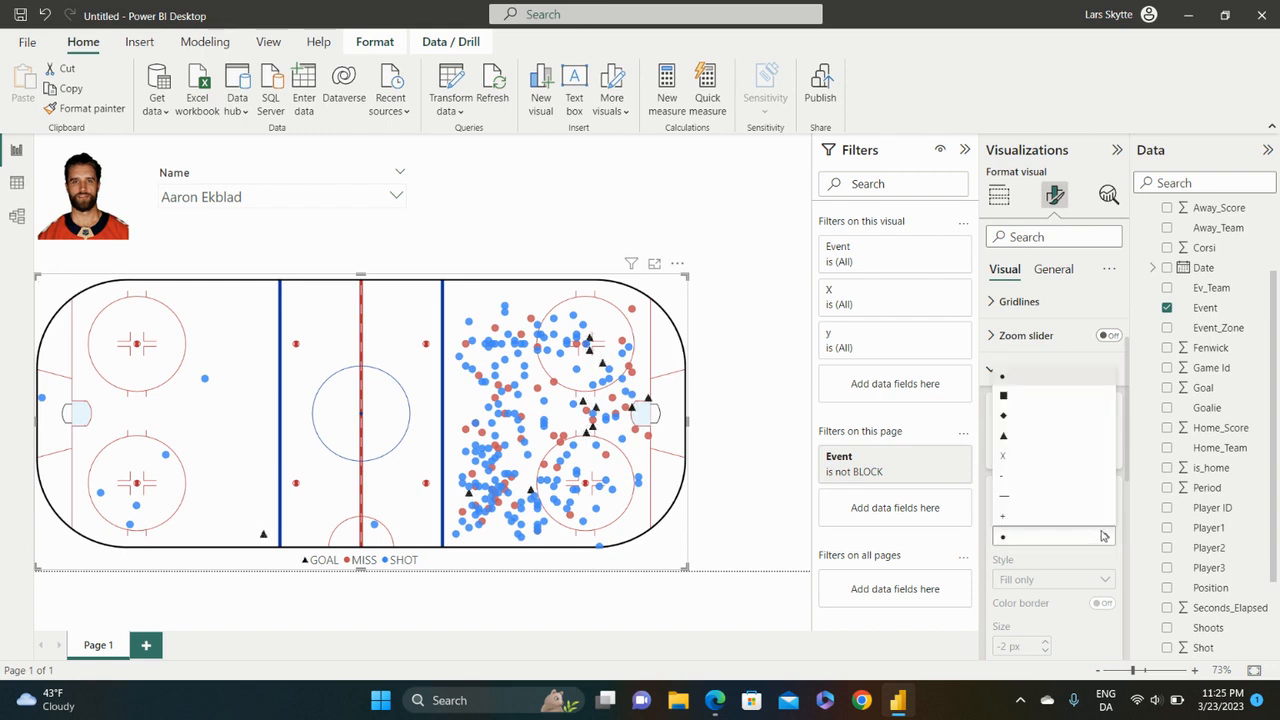
{"action": "left_click", "coordinate": [1016, 400]}
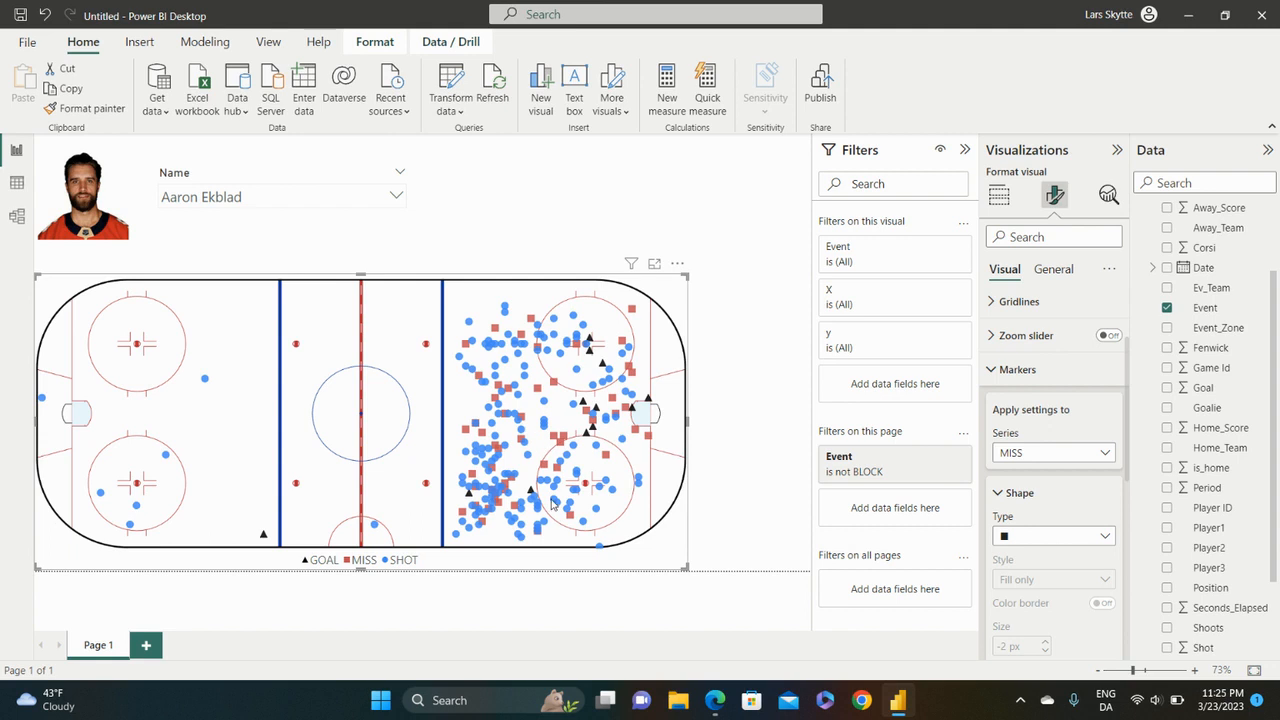
Step: Switch the Name slicer to A.J. Greer to show that player's shots on the rink
{"action": "mouse_move", "coordinate": [551, 502]}
{"action": "left_click", "coordinate": [396, 197]}
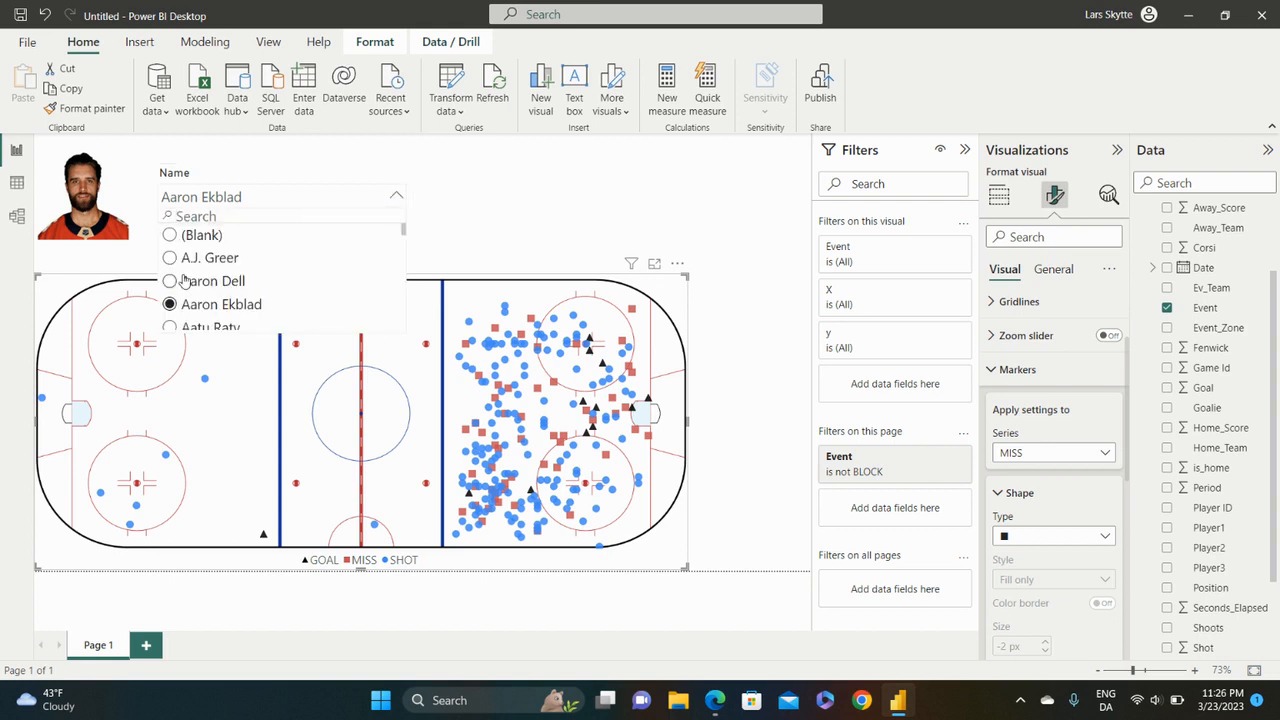
{"action": "left_click", "coordinate": [170, 258]}
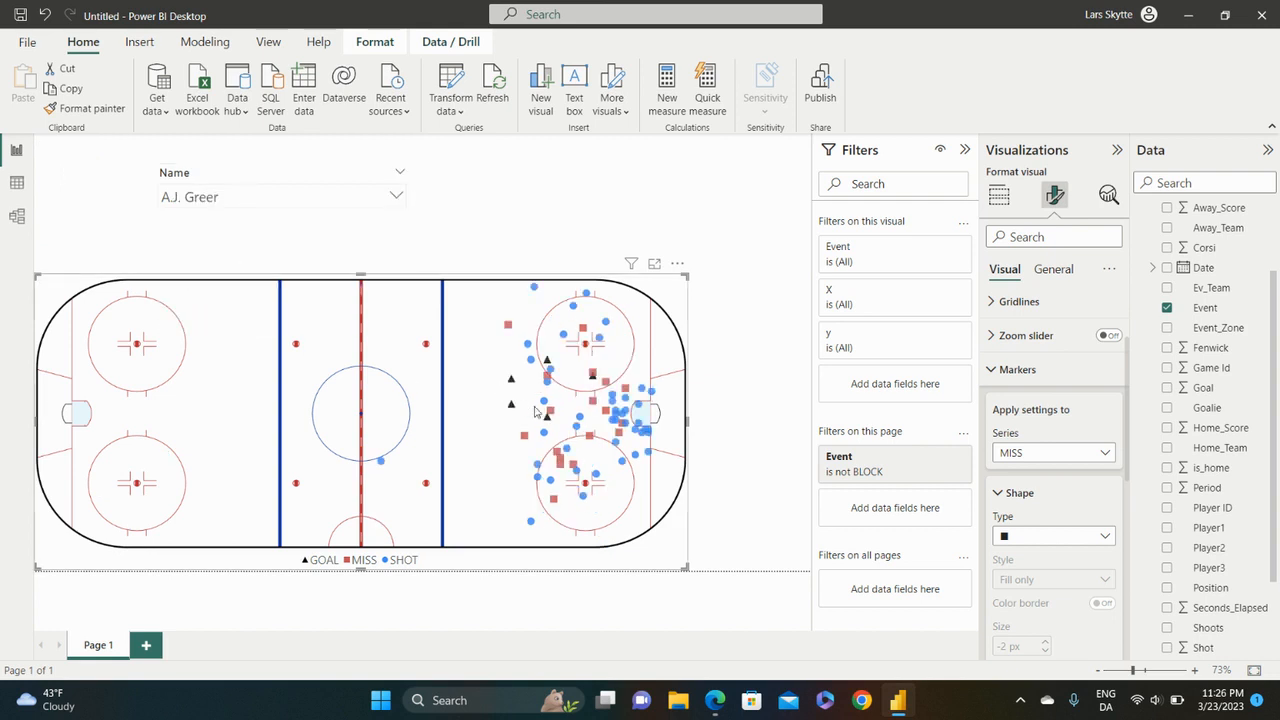
Step: Switch the Name slicer to Aaron Ekblad to show that player's shots on the rink
{"action": "left_click", "coordinate": [396, 197]}
{"action": "scroll", "coordinate": [250, 300], "scroll_direction": "down", "scroll_amount": 1}
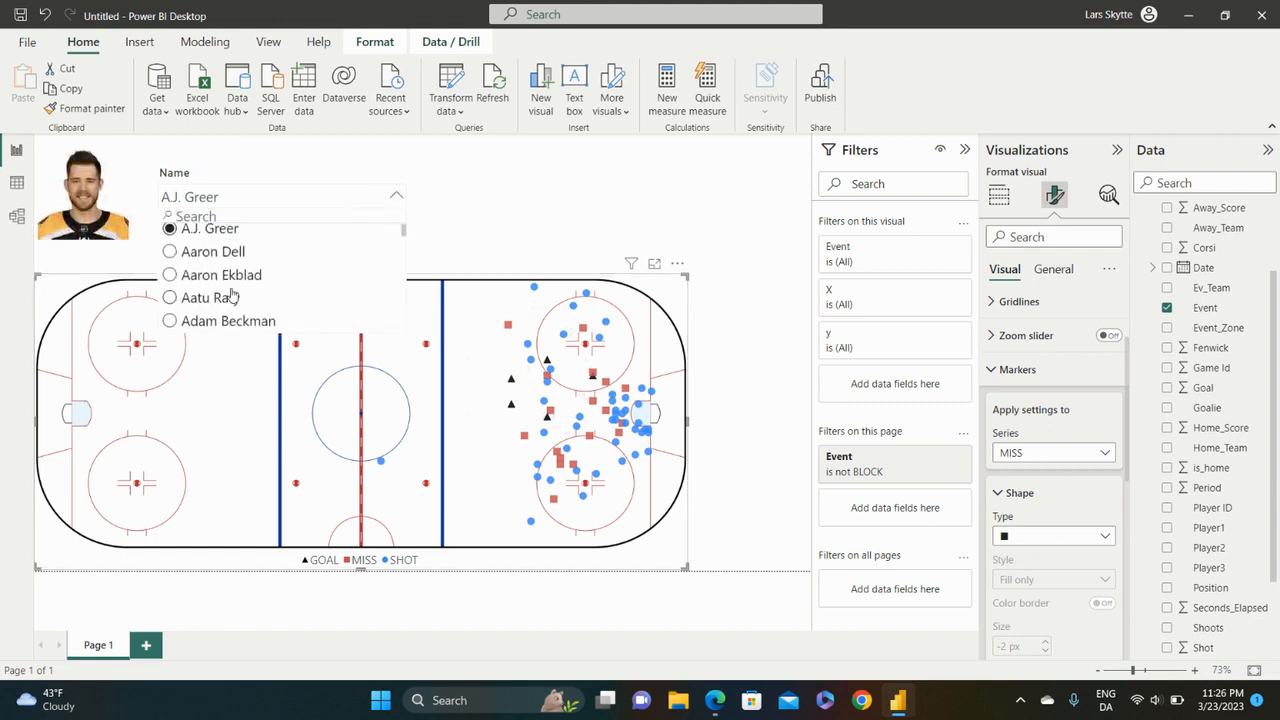
{"action": "scroll", "coordinate": [235, 298], "scroll_direction": "down", "scroll_amount": 1}
{"action": "scroll", "coordinate": [233, 297], "scroll_direction": "up", "scroll_amount": 1}
{"action": "scroll", "coordinate": [225, 295], "scroll_direction": "up", "scroll_amount": 1}
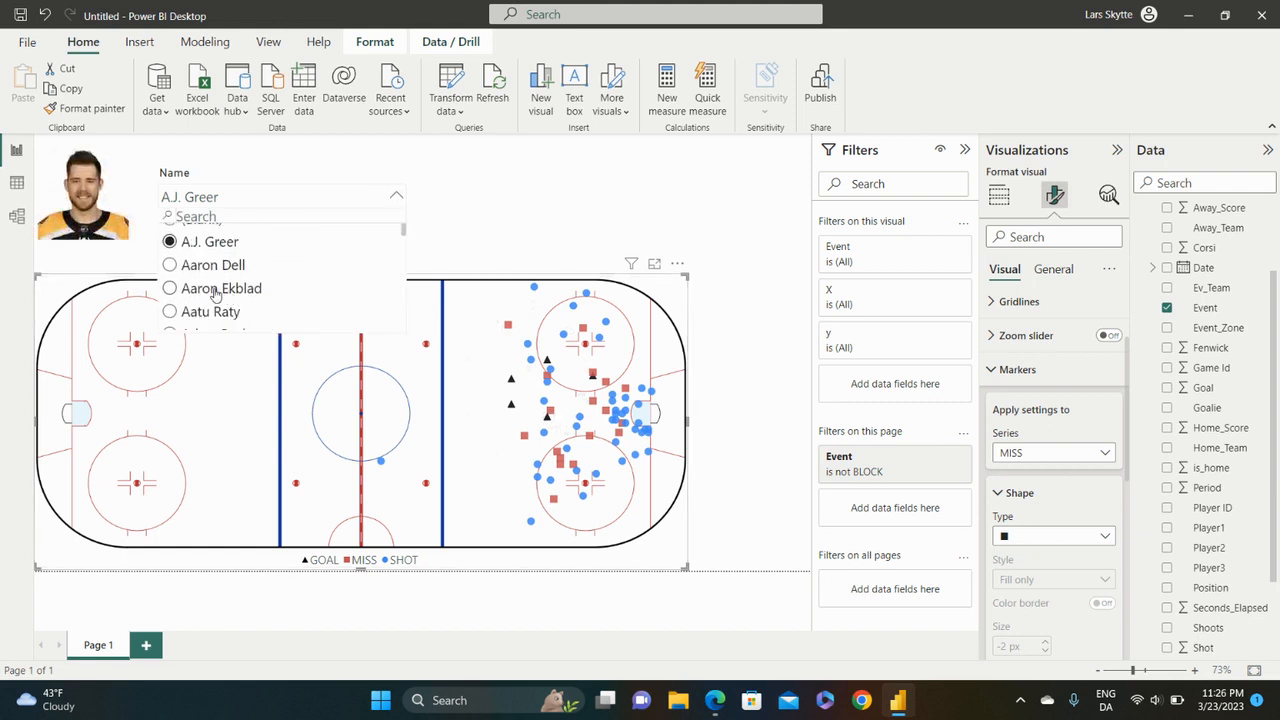
{"action": "left_click", "coordinate": [214, 289]}
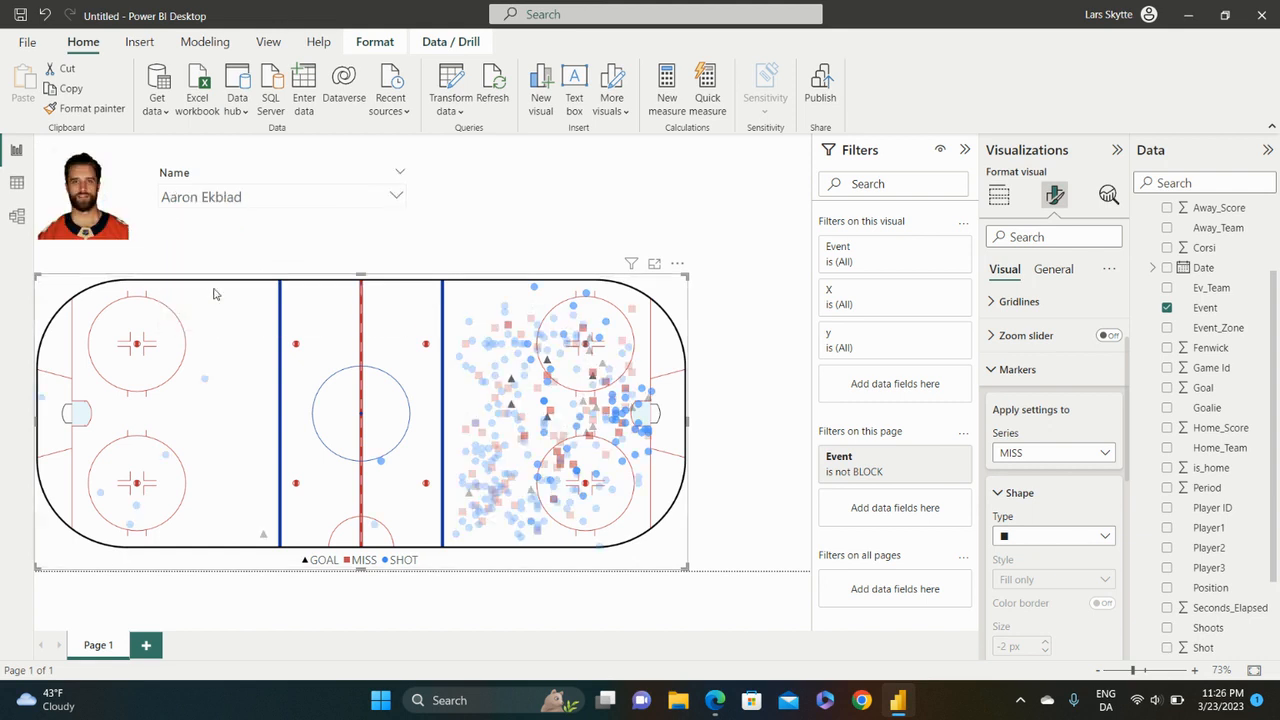
Step: Add a new slicer for the Shot_type field in the page's empty upper-right area and narrow it
{"action": "left_click", "coordinate": [518, 211]}
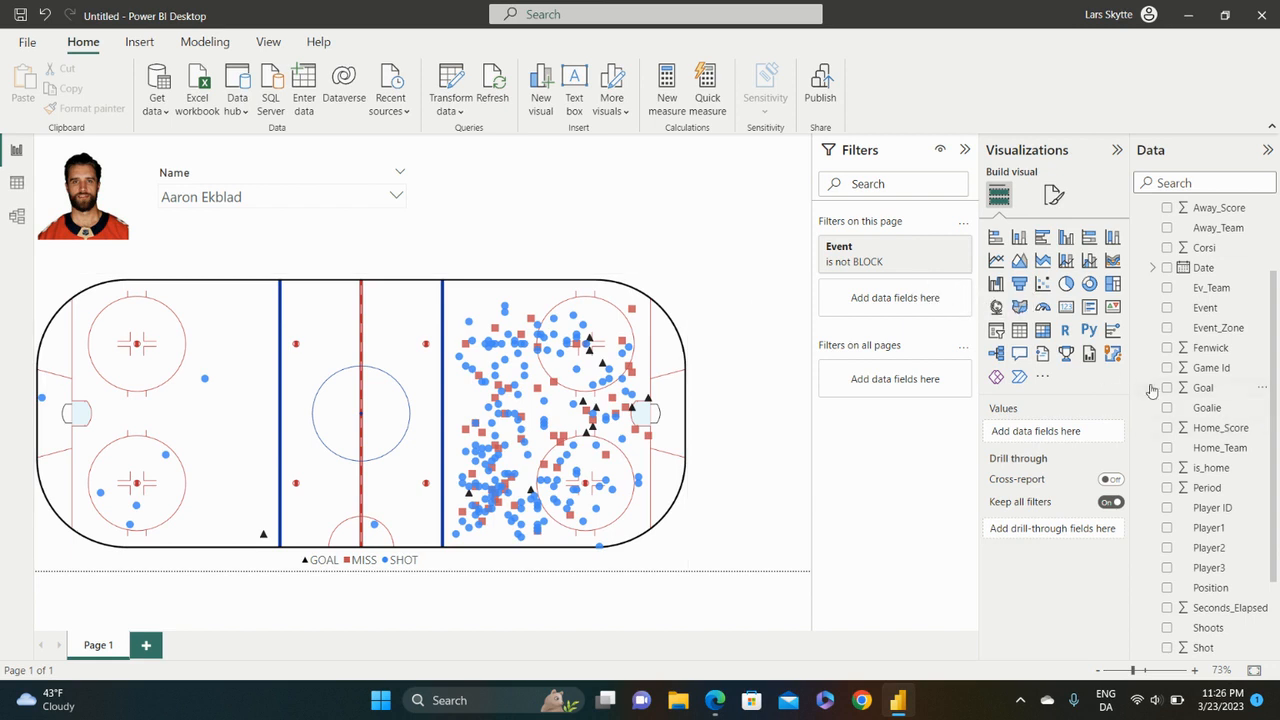
{"action": "left_click", "coordinate": [996, 331]}
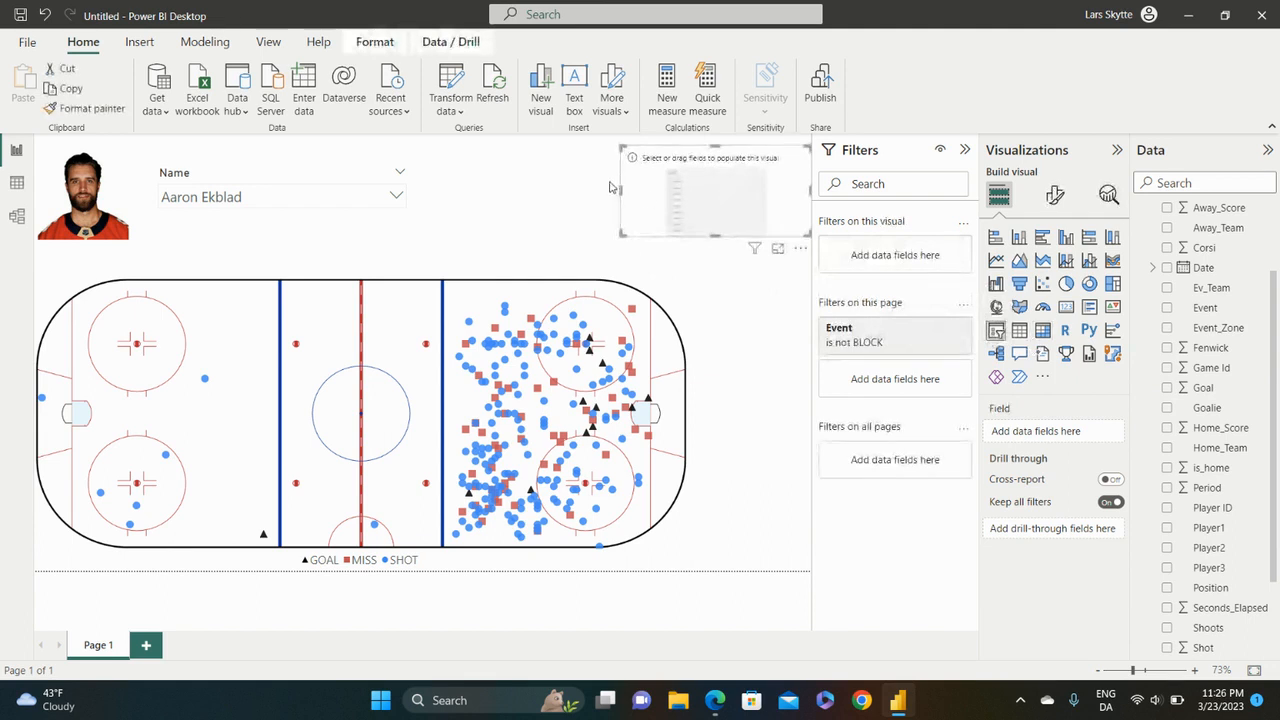
{"action": "left_click_drag", "start_coordinate": [621, 192], "coordinate": [684, 192]}
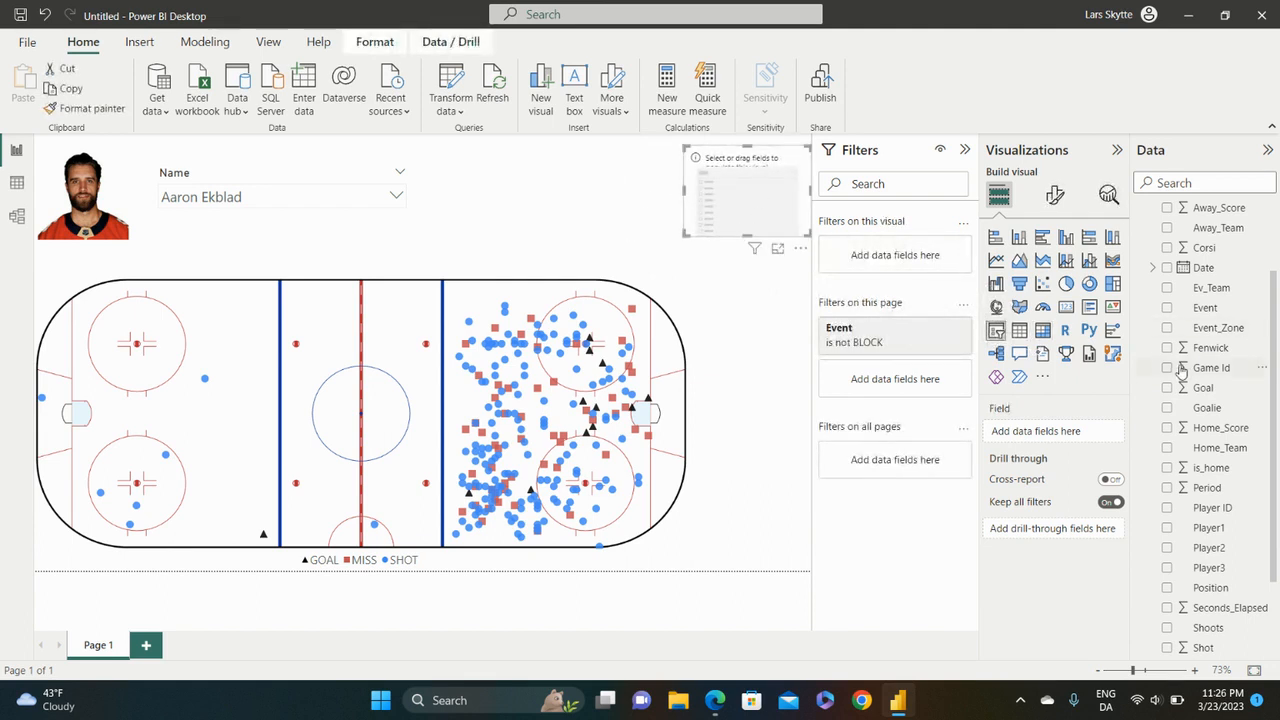
{"action": "scroll", "coordinate": [1273, 378], "scroll_direction": "down", "scroll_amount": 2}
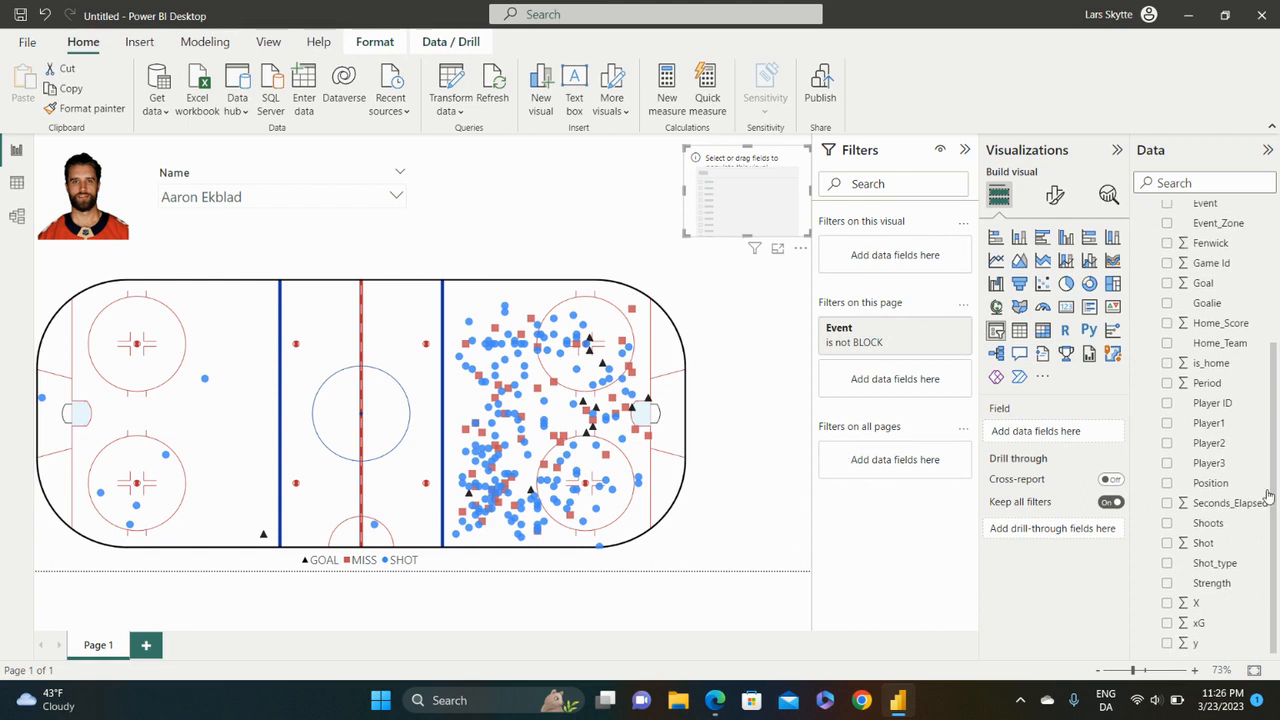
{"action": "left_click_drag", "start_coordinate": [1180, 563], "coordinate": [1040, 432]}
Step: Resize the Shot_type slicer to fit all its options and place it beside the lower right of the rink
{"action": "left_click_drag", "start_coordinate": [750, 236], "coordinate": [752, 266]}
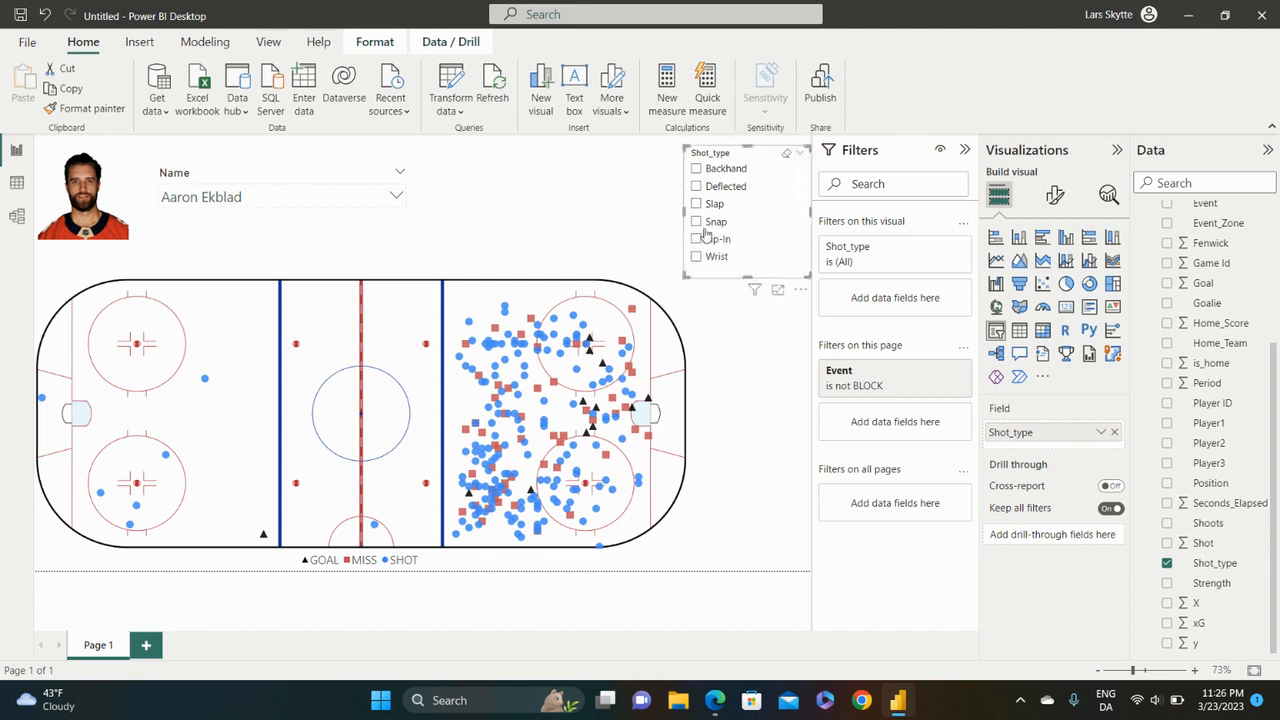
{"action": "left_click_drag", "start_coordinate": [681, 212], "coordinate": [702, 216]}
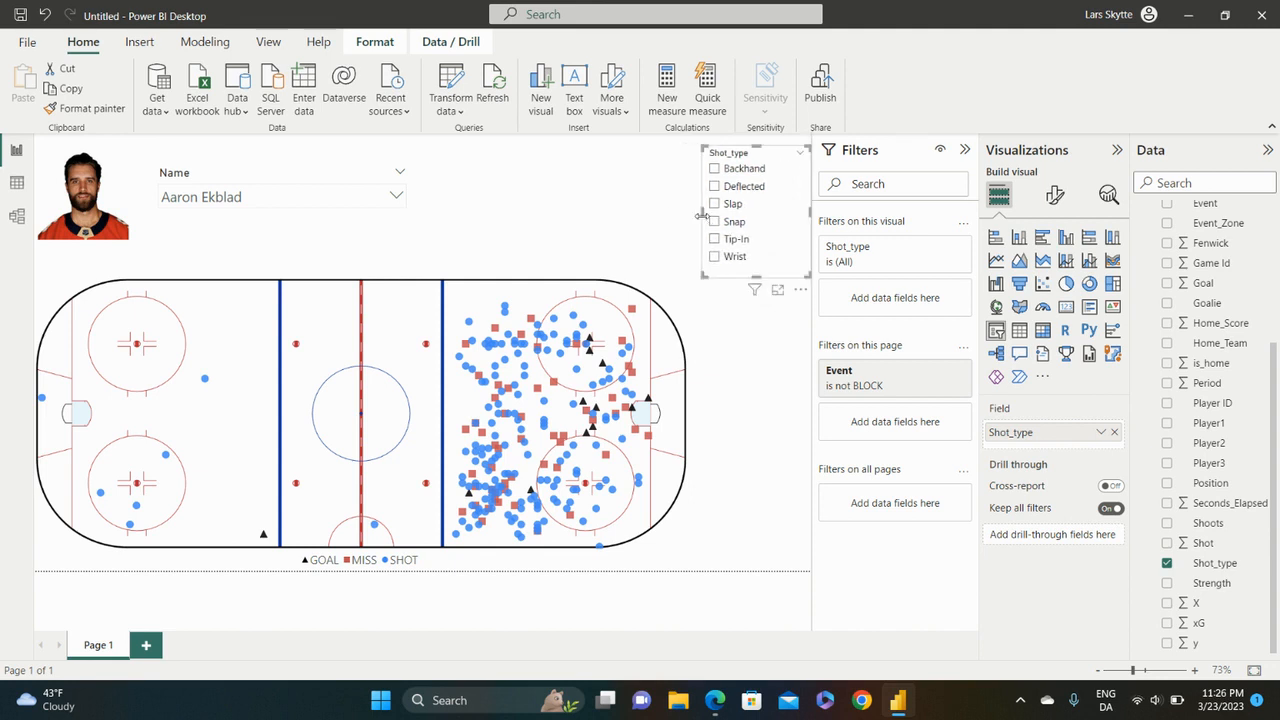
{"action": "left_click_drag", "start_coordinate": [773, 150], "coordinate": [773, 443]}
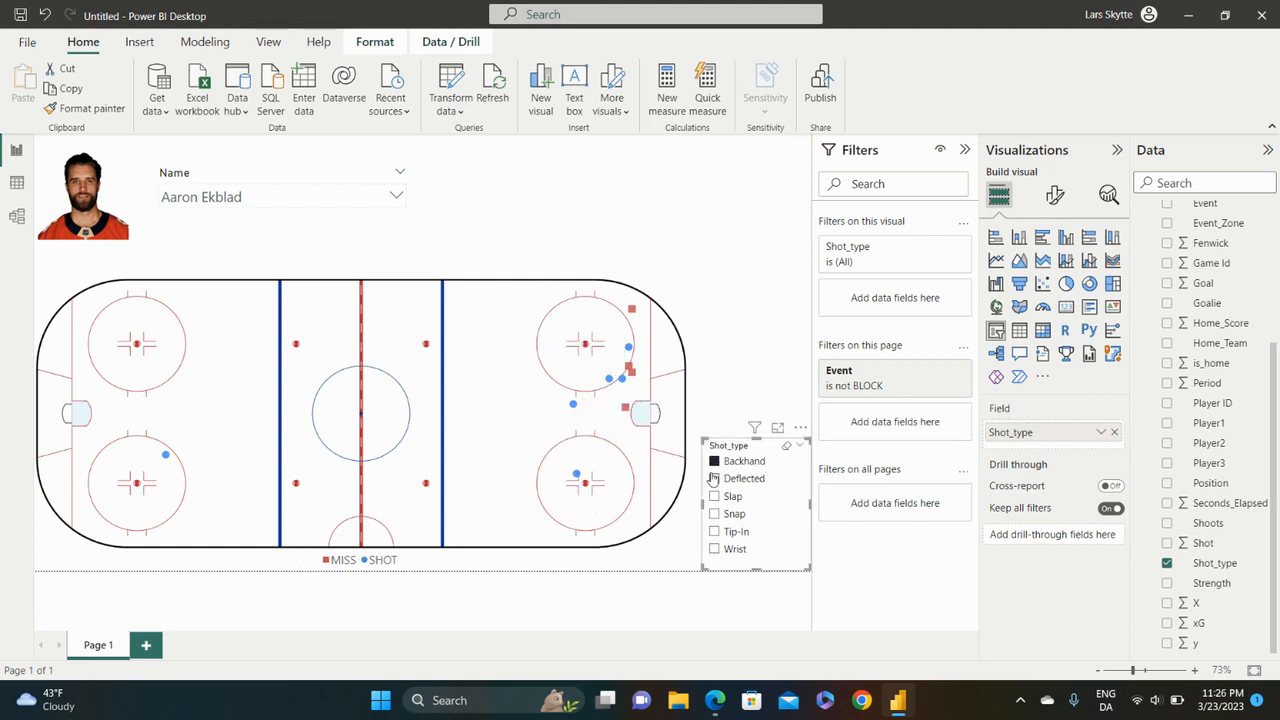
Step: Test the Shot_type slicer with Deflected, Slap, and Slap, Snap and Tip-In combined, and clear the selection
{"action": "left_click", "coordinate": [714, 480]}
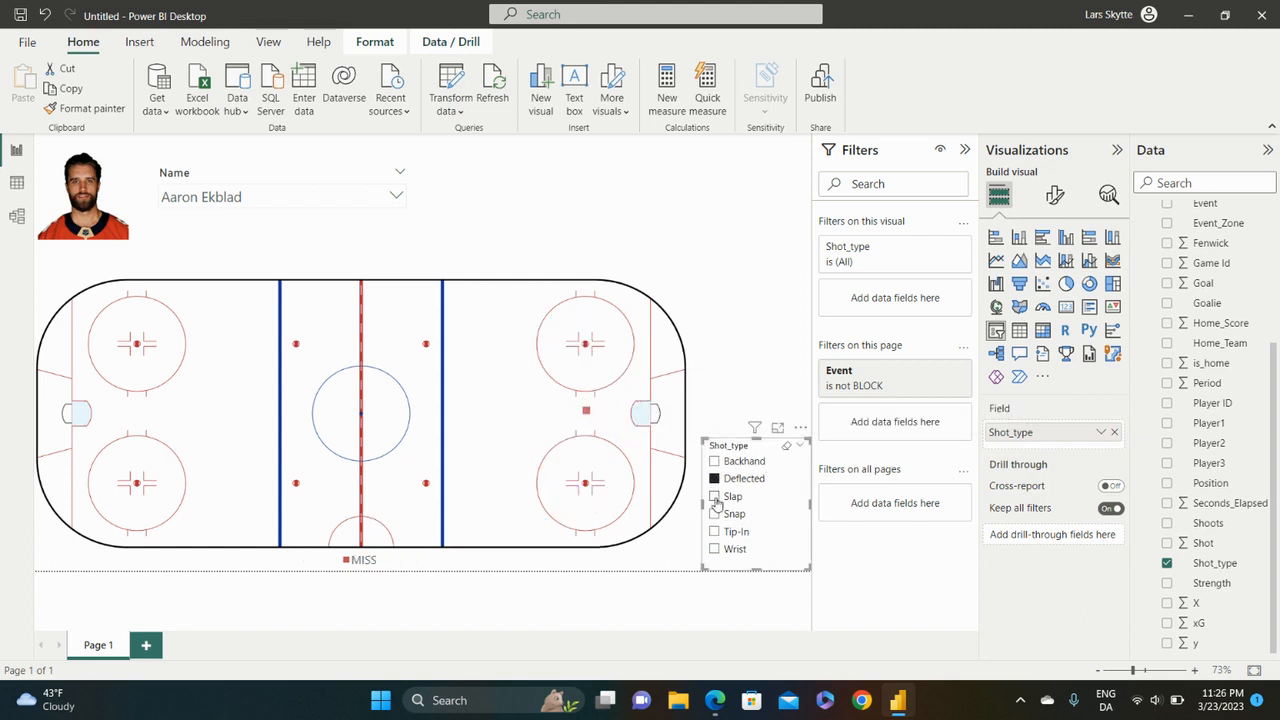
{"action": "left_click", "coordinate": [714, 497]}
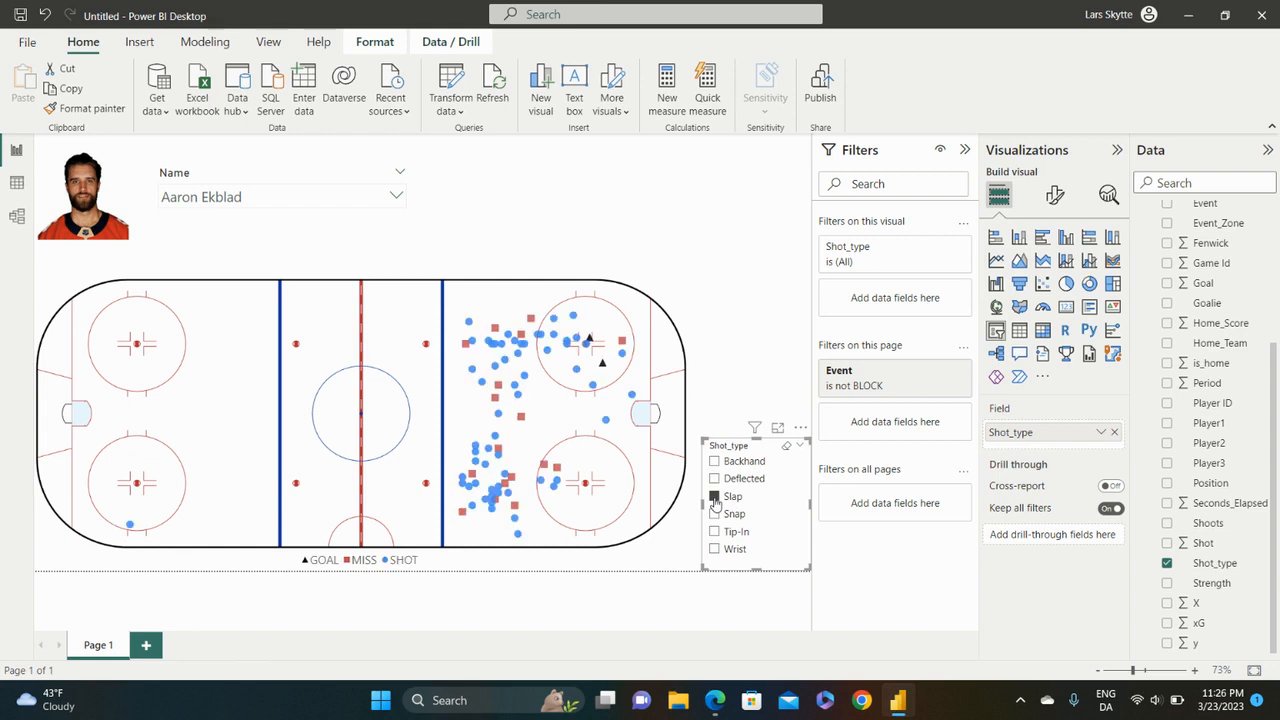
{"action": "left_click", "coordinate": [714, 498]}
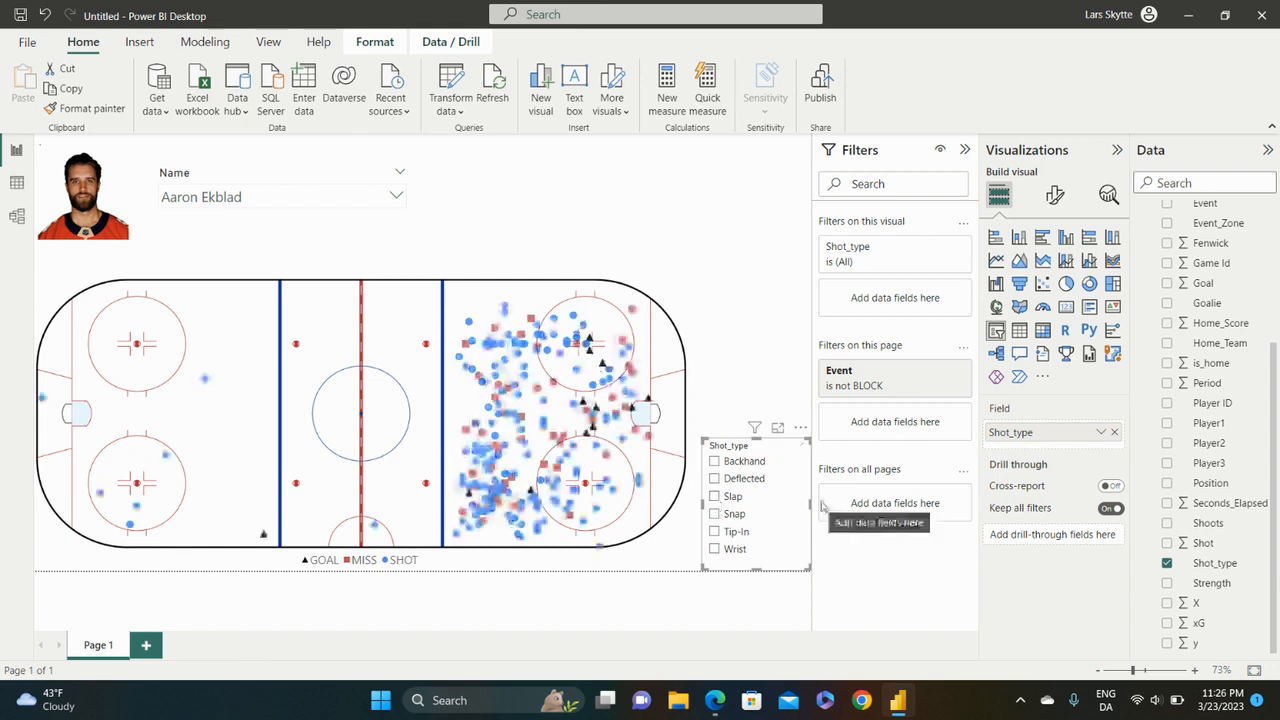
{"action": "left_click", "coordinate": [713, 497]}
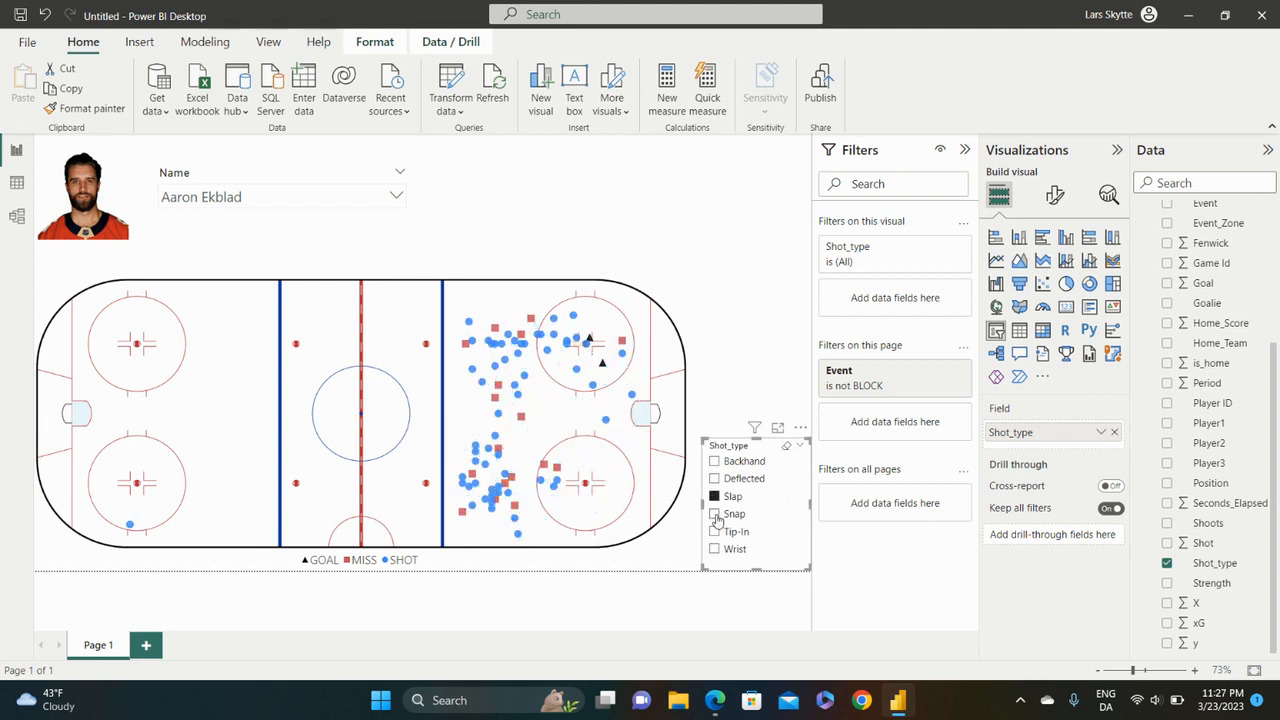
{"action": "left_click", "coordinate": [714, 514], "text": "ctrl"}
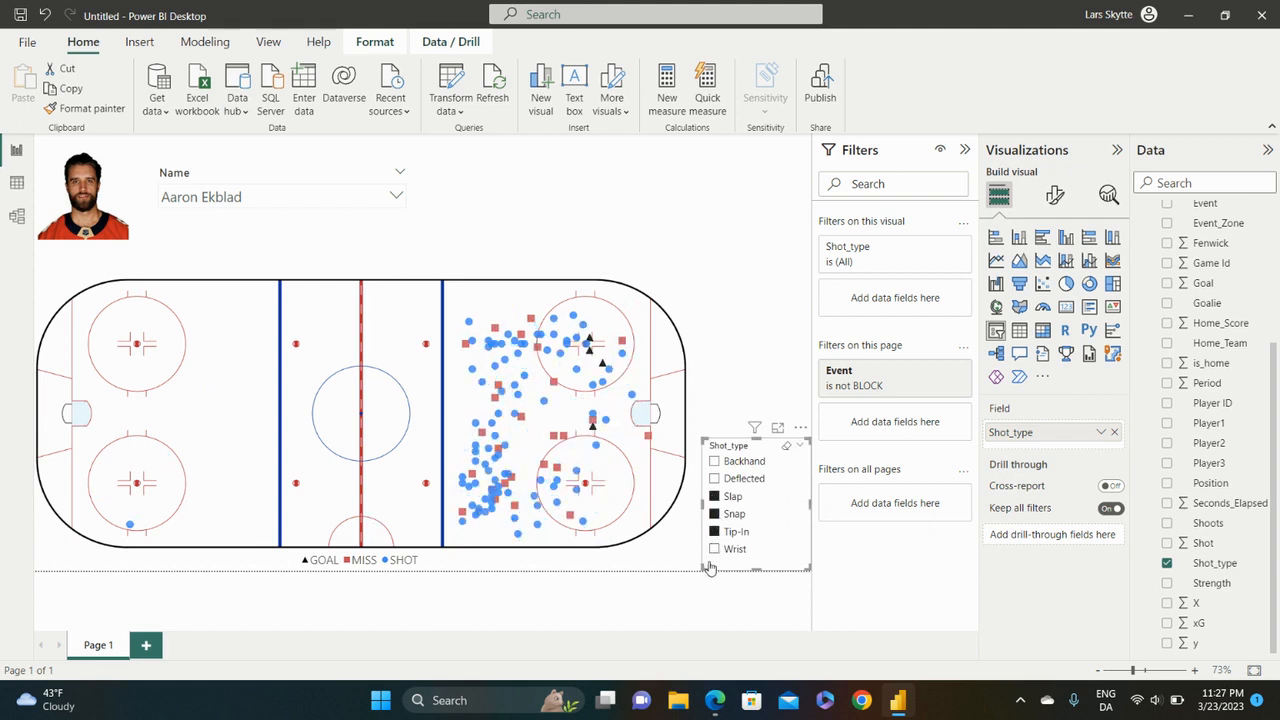
{"action": "left_click", "coordinate": [716, 534]}
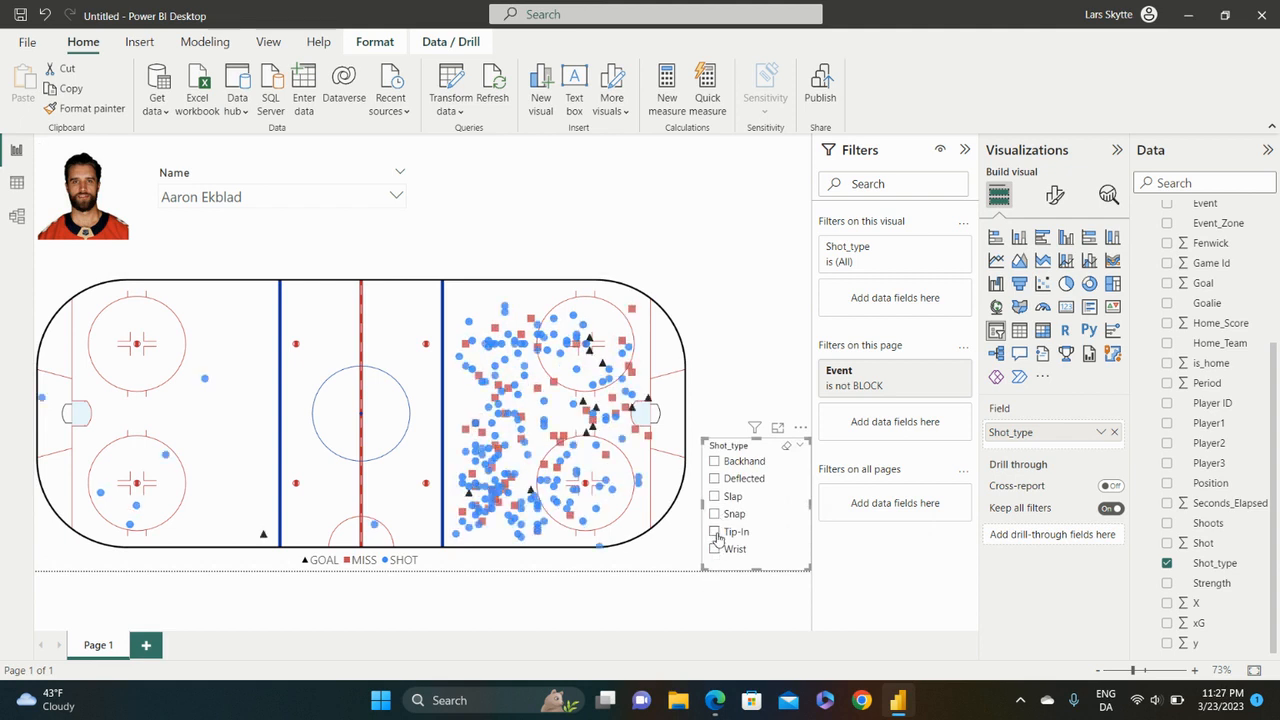
Step: Add another new slicer to the page using the Event field from Table2
{"action": "left_click", "coordinate": [778, 350]}
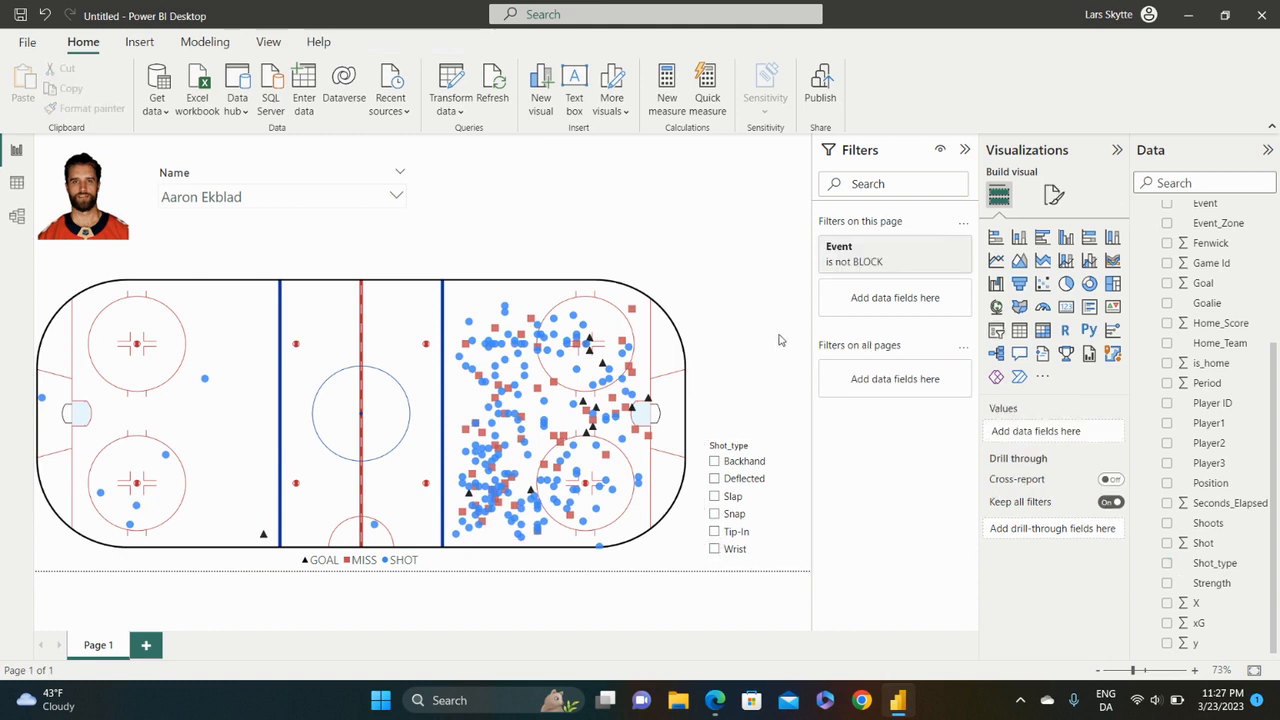
{"action": "left_click", "coordinate": [996, 331]}
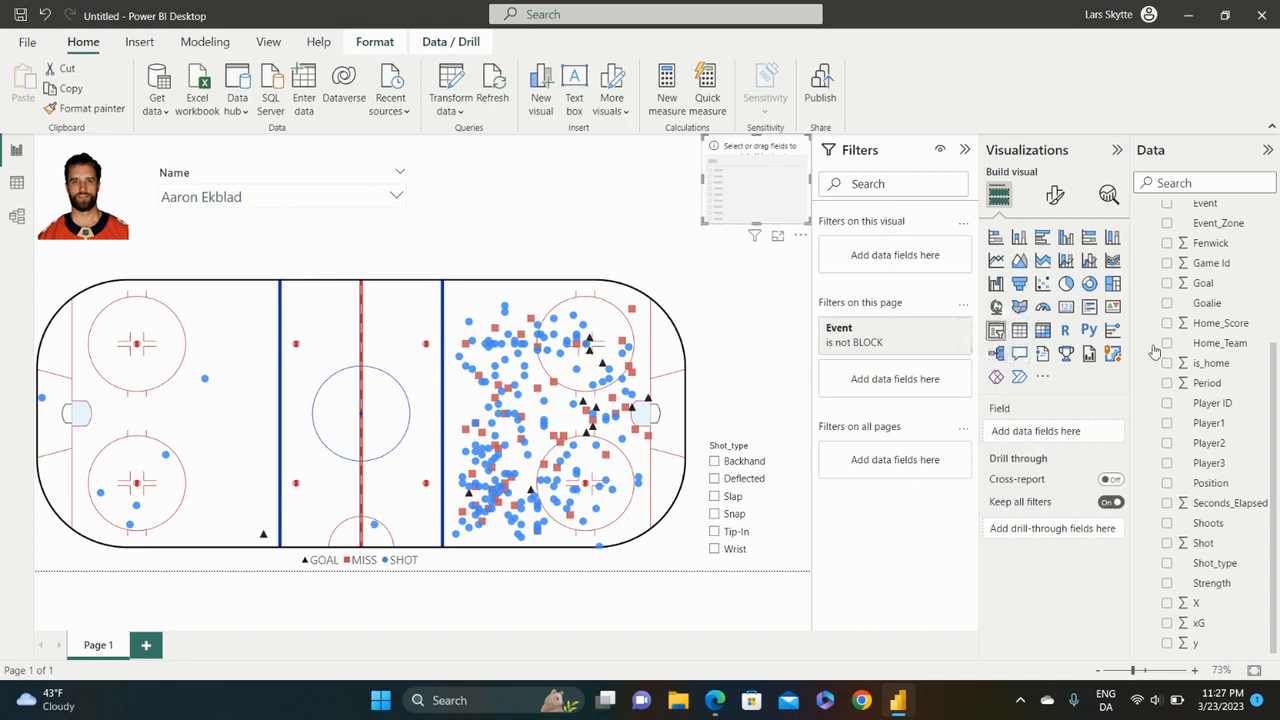
{"action": "scroll", "coordinate": [1244, 430], "scroll_direction": "up", "scroll_amount": 2}
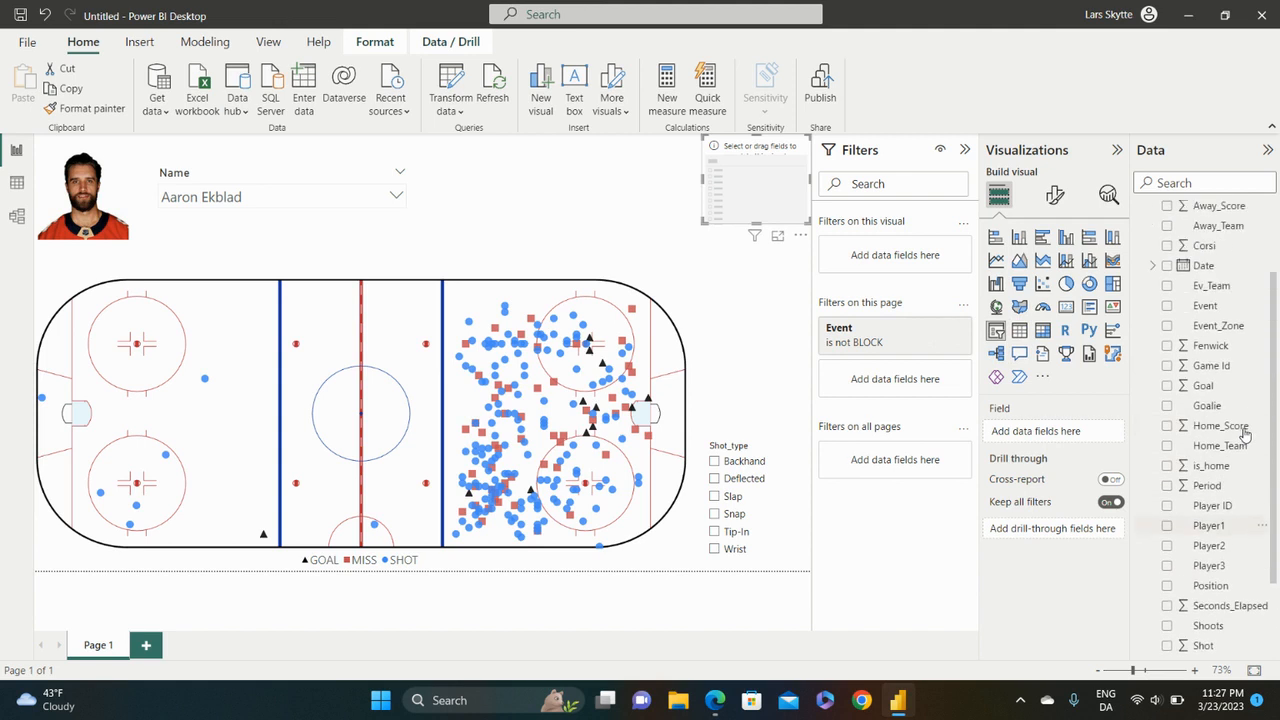
{"action": "scroll", "coordinate": [1244, 430], "scroll_direction": "up", "scroll_amount": 1}
{"action": "left_click_drag", "start_coordinate": [1205, 346], "coordinate": [1068, 448]}
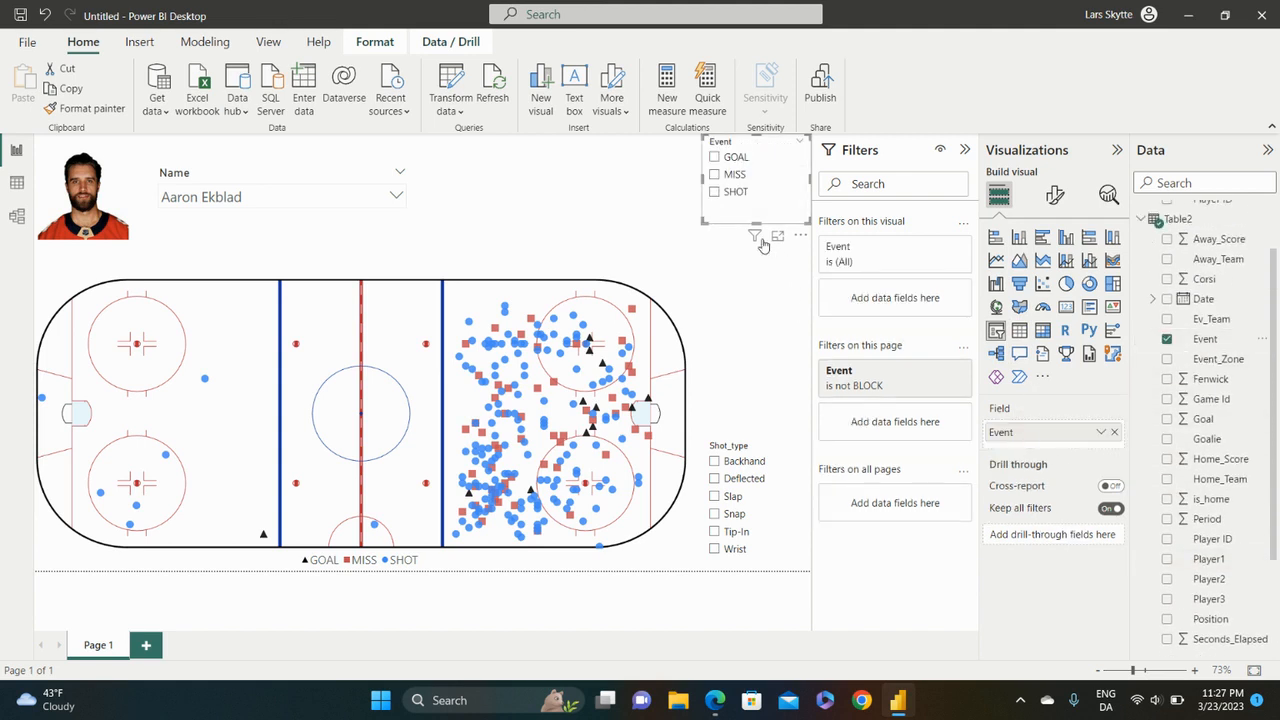
Step: Shrink the Event slicer to fit its options and place it directly above the Shot_type slicer
{"action": "left_click_drag", "start_coordinate": [757, 221], "coordinate": [765, 207]}
{"action": "left_click_drag", "start_coordinate": [811, 172], "coordinate": [792, 176]}
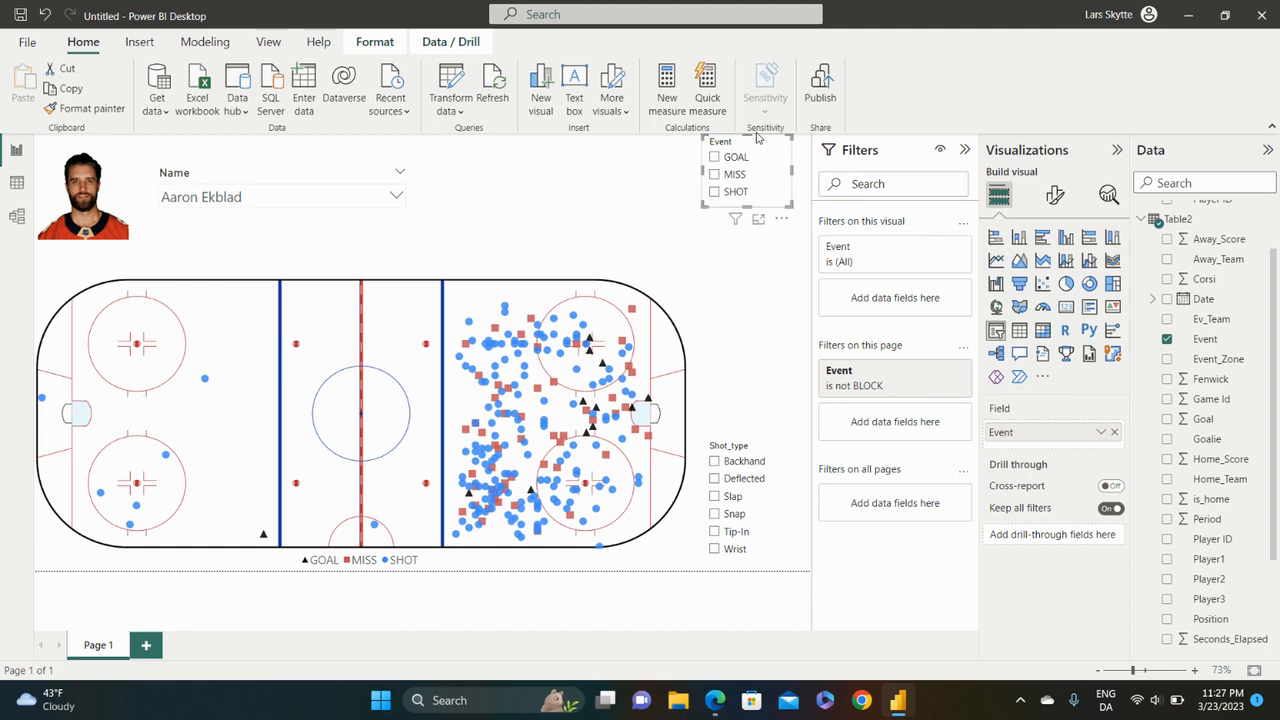
{"action": "left_click_drag", "start_coordinate": [761, 141], "coordinate": [766, 197]}
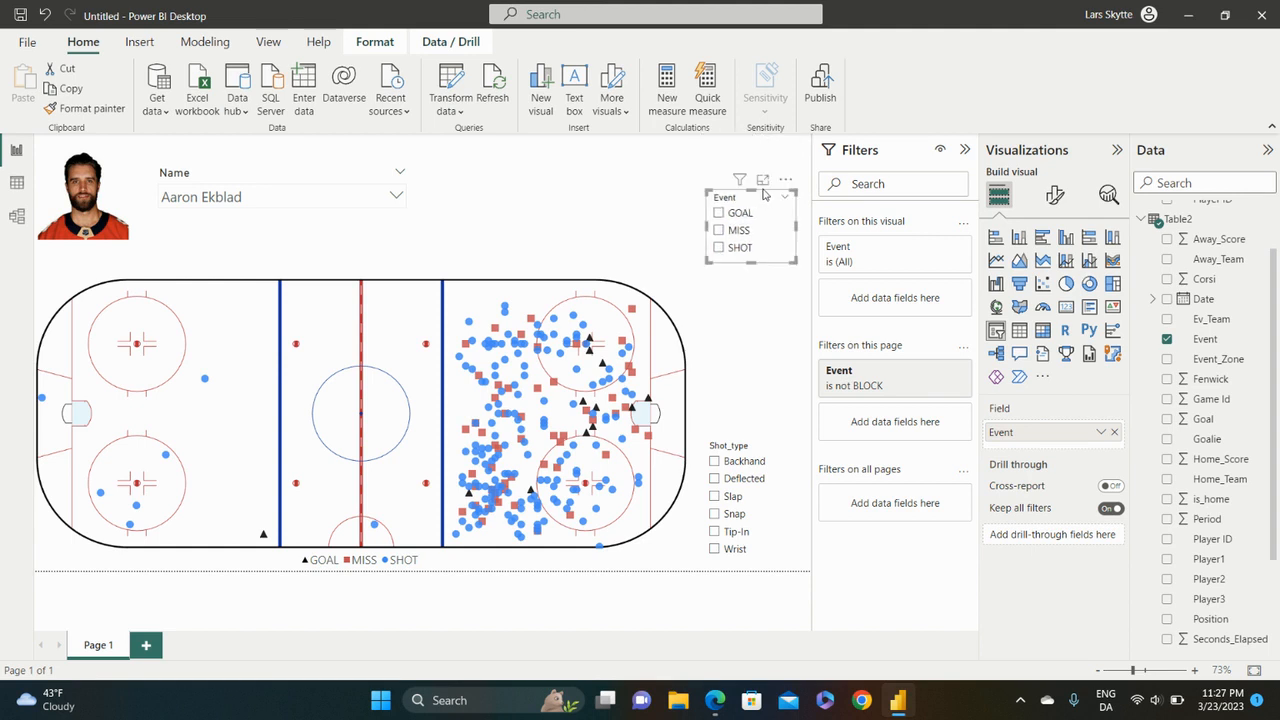
{"action": "left_click_drag", "start_coordinate": [766, 197], "coordinate": [763, 368]}
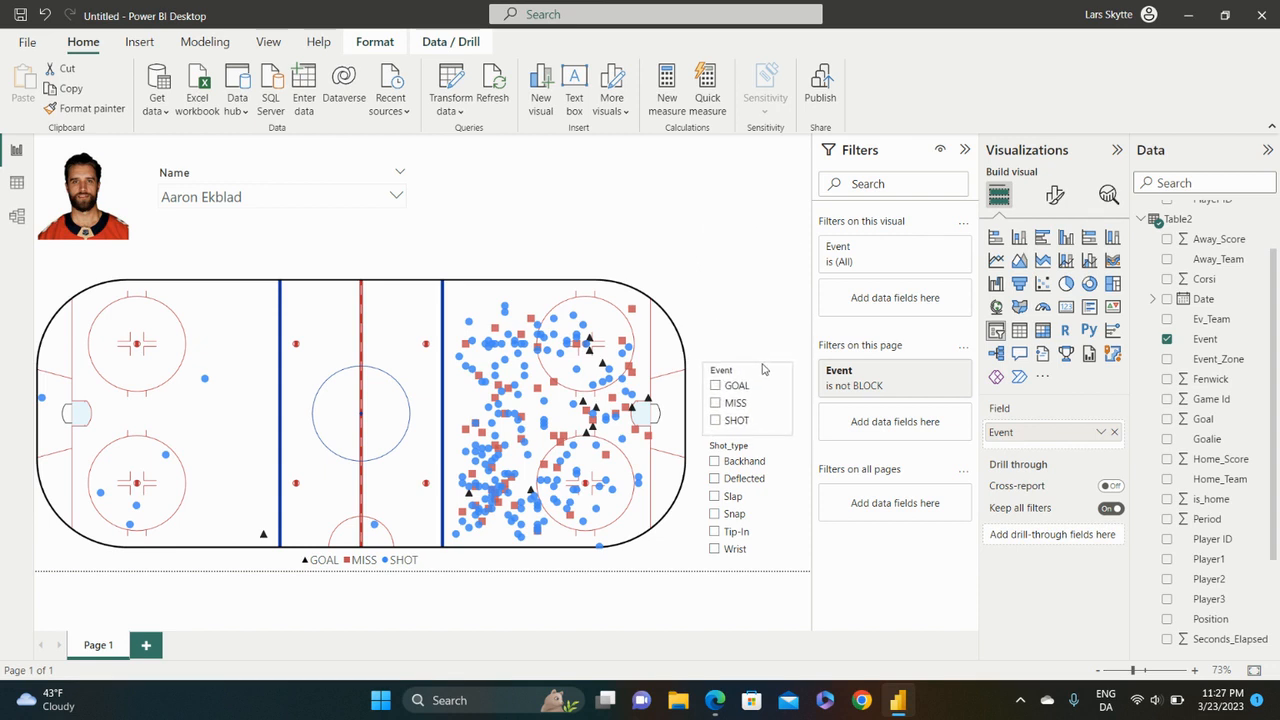
{"action": "left_click", "coordinate": [784, 270]}
Step: Test the Event slicer by filtering the rink to GOAL, MISS and SHOT in turn, and clear the selection
{"action": "left_click", "coordinate": [715, 386]}
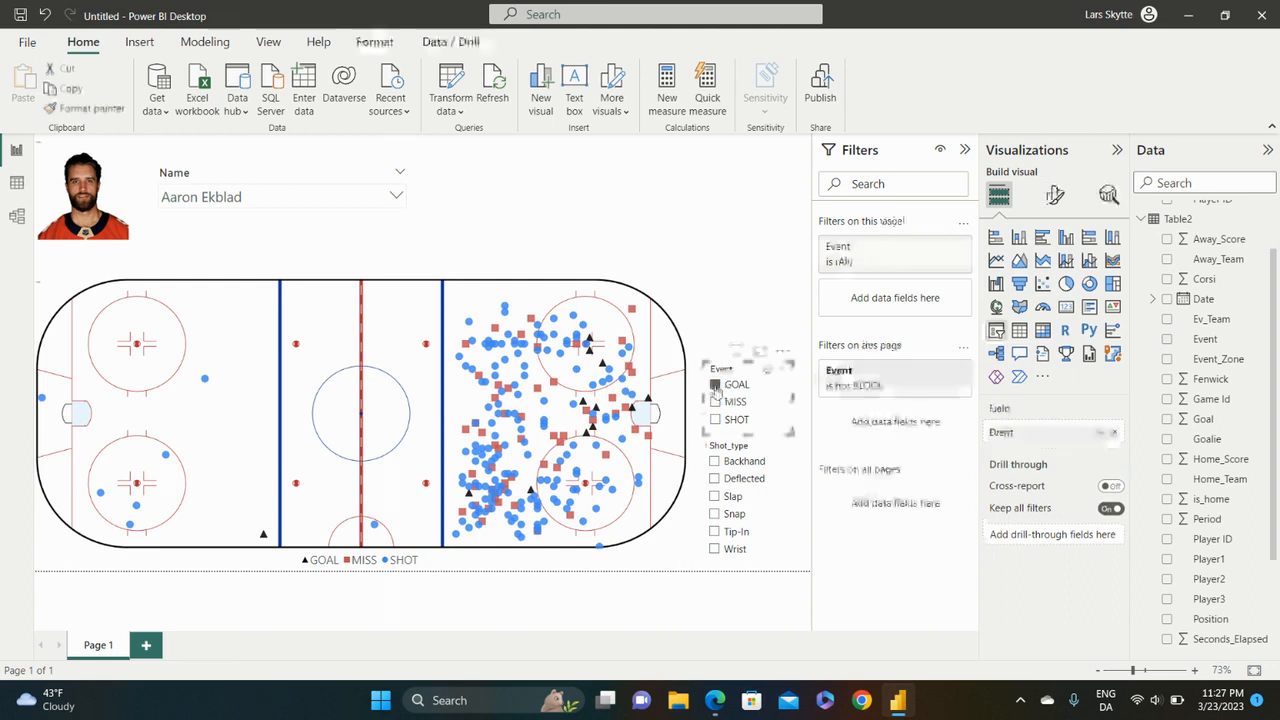
{"action": "left_click", "coordinate": [715, 402]}
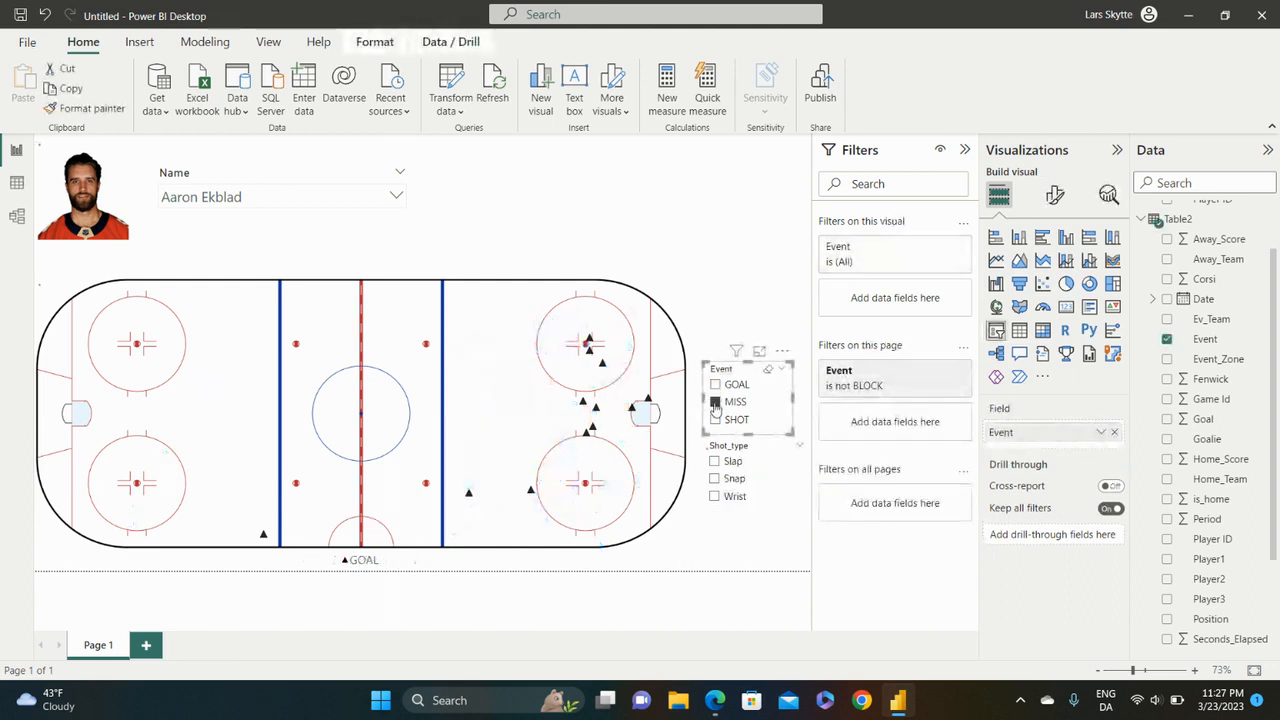
{"action": "left_click", "coordinate": [715, 419]}
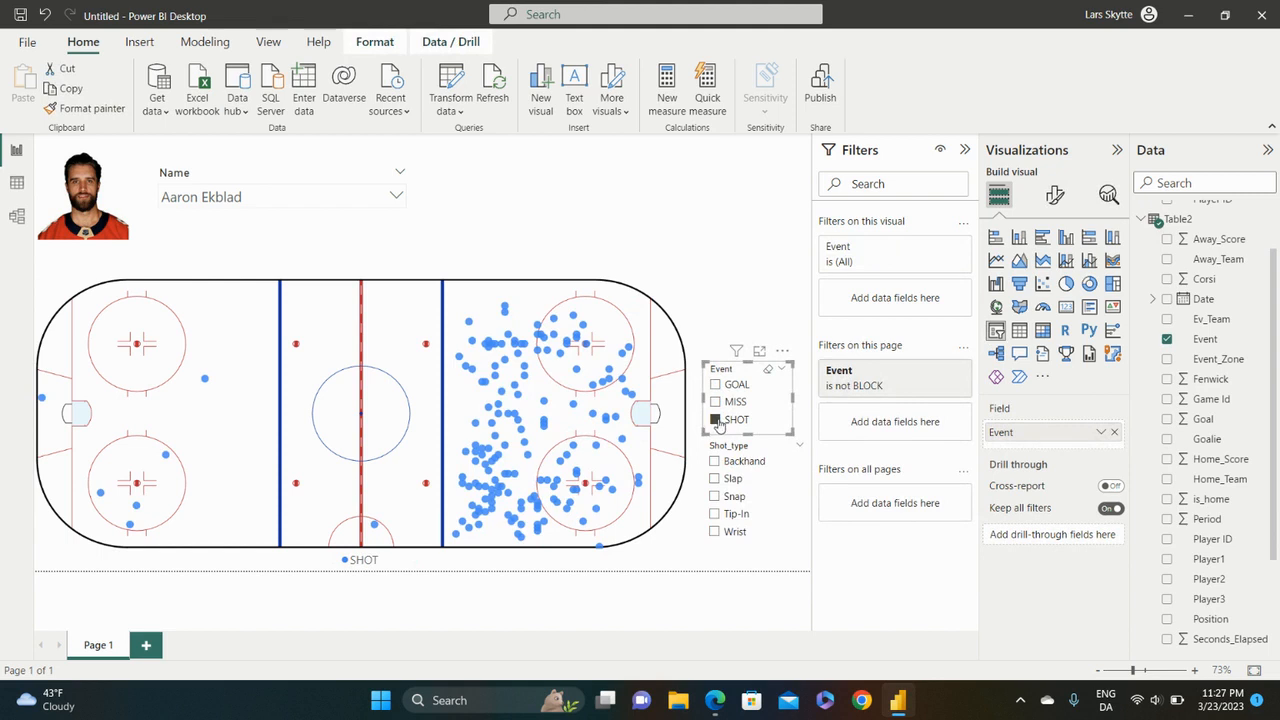
{"action": "left_click", "coordinate": [715, 420]}
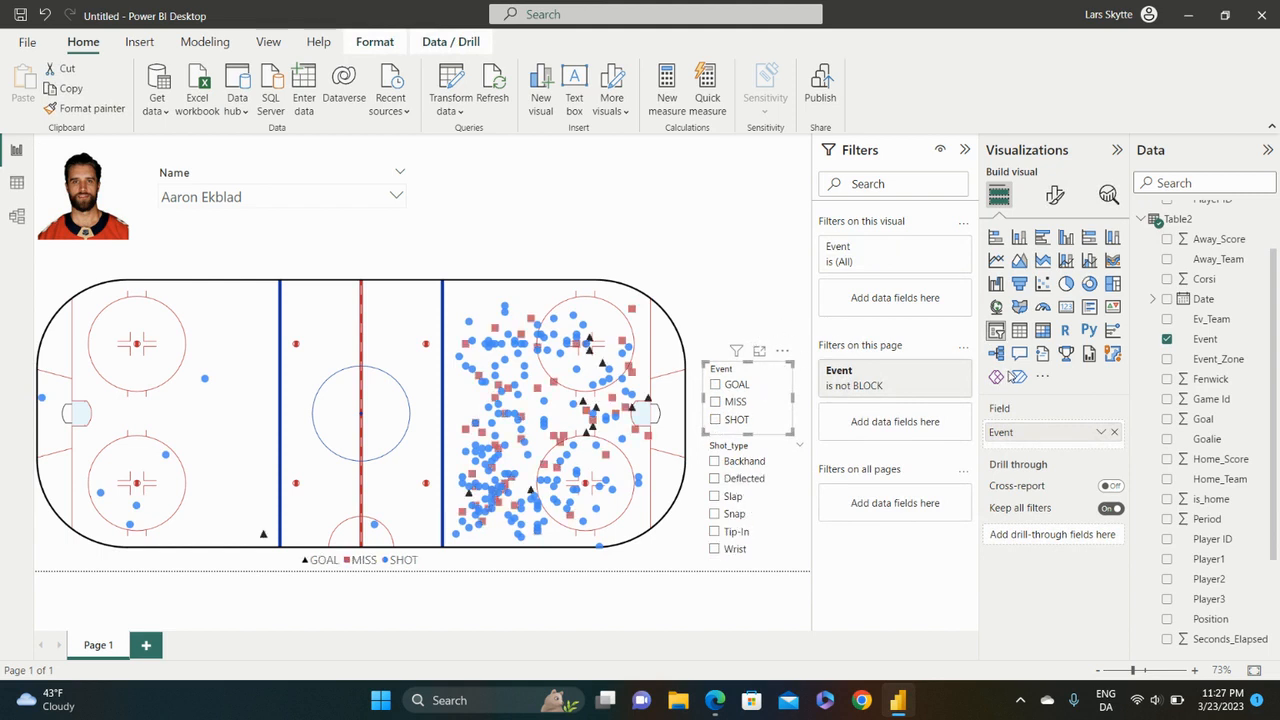
Step: Add another new slicer to the page using the is_home field
{"action": "left_click", "coordinate": [742, 273]}
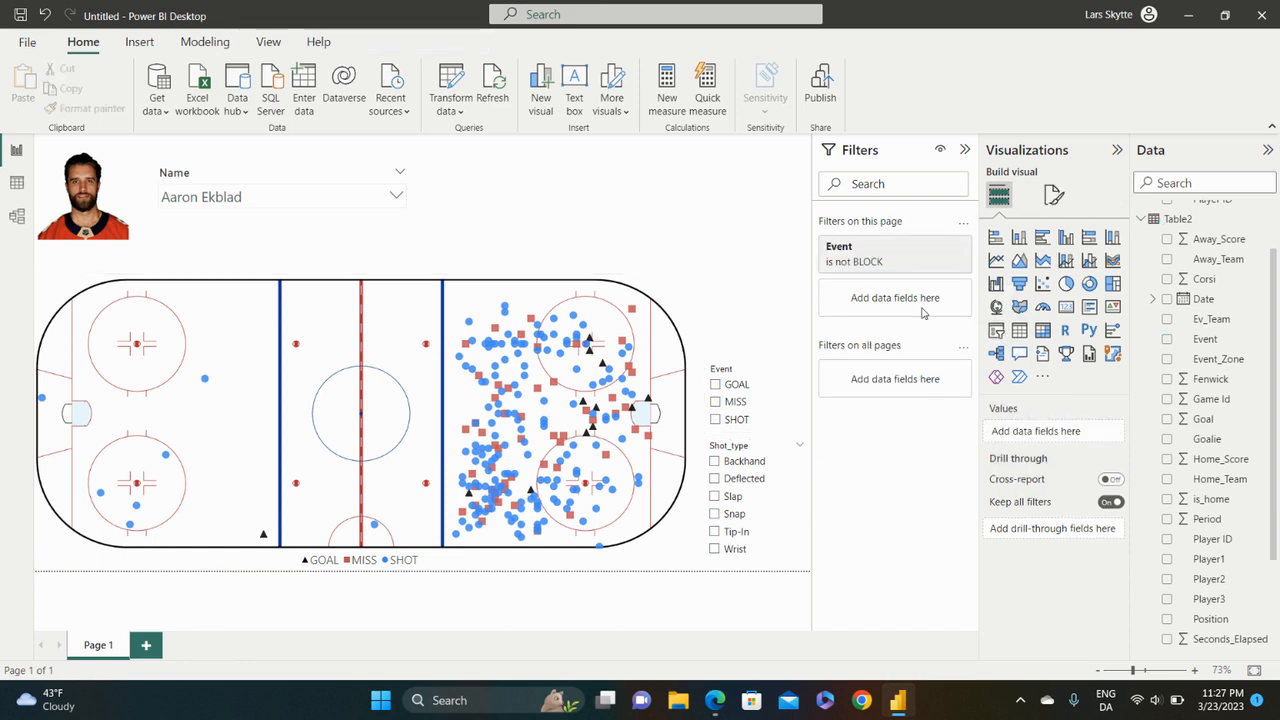
{"action": "left_click", "coordinate": [996, 331]}
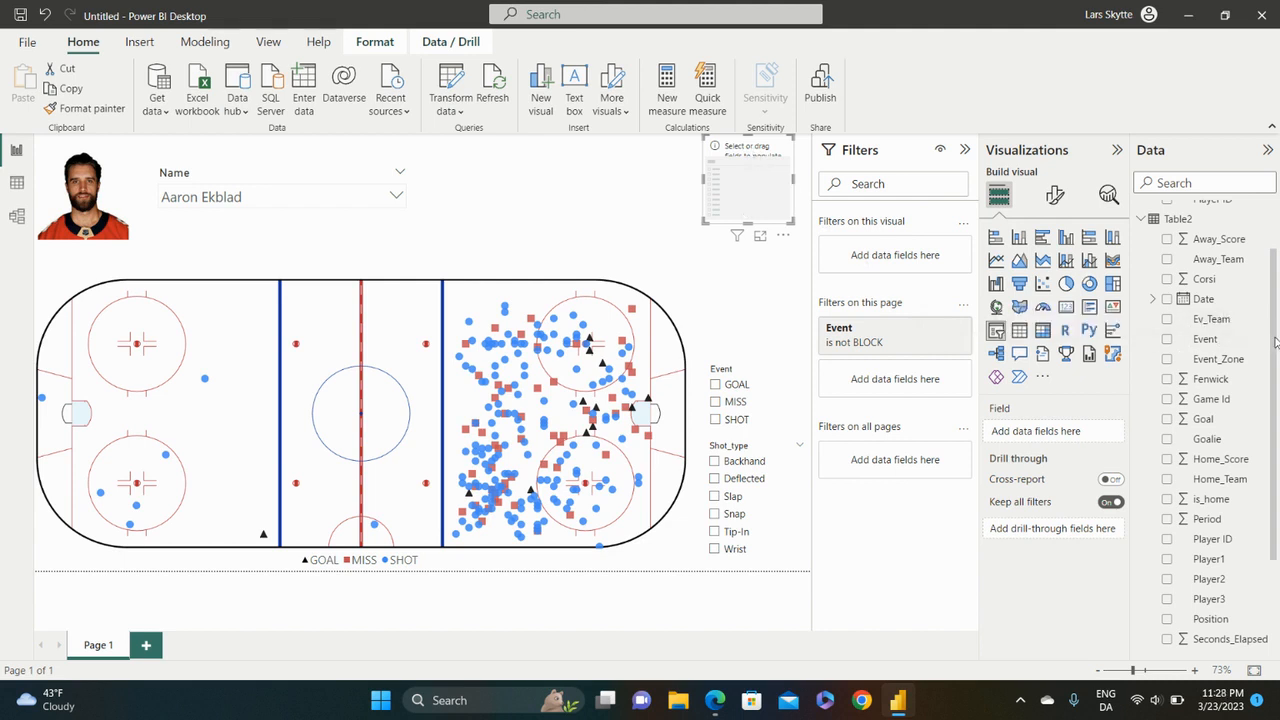
{"action": "scroll", "coordinate": [1275, 346], "scroll_direction": "down", "scroll_amount": 1}
{"action": "left_click_drag", "start_coordinate": [1210, 466], "coordinate": [1068, 440]}
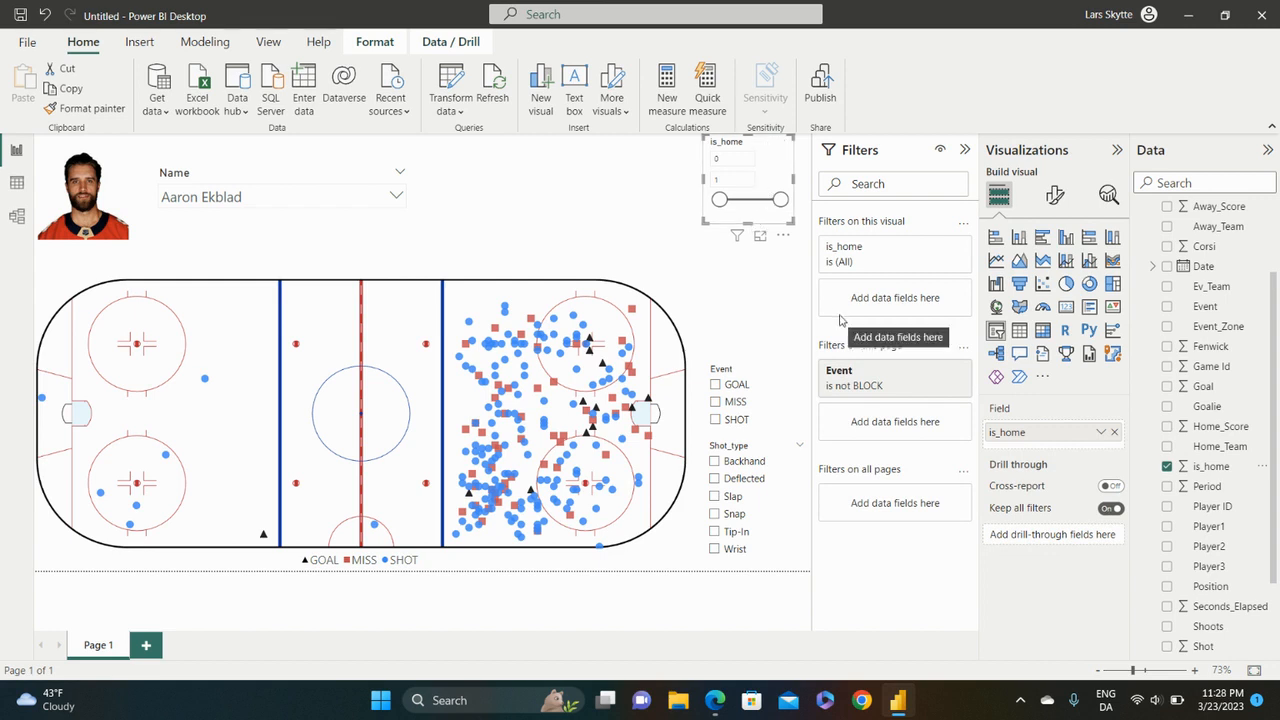
Step: Change the is_home slicer's style to Vertical list and reduce its height to fit the two options
{"action": "left_click", "coordinate": [1054, 196]}
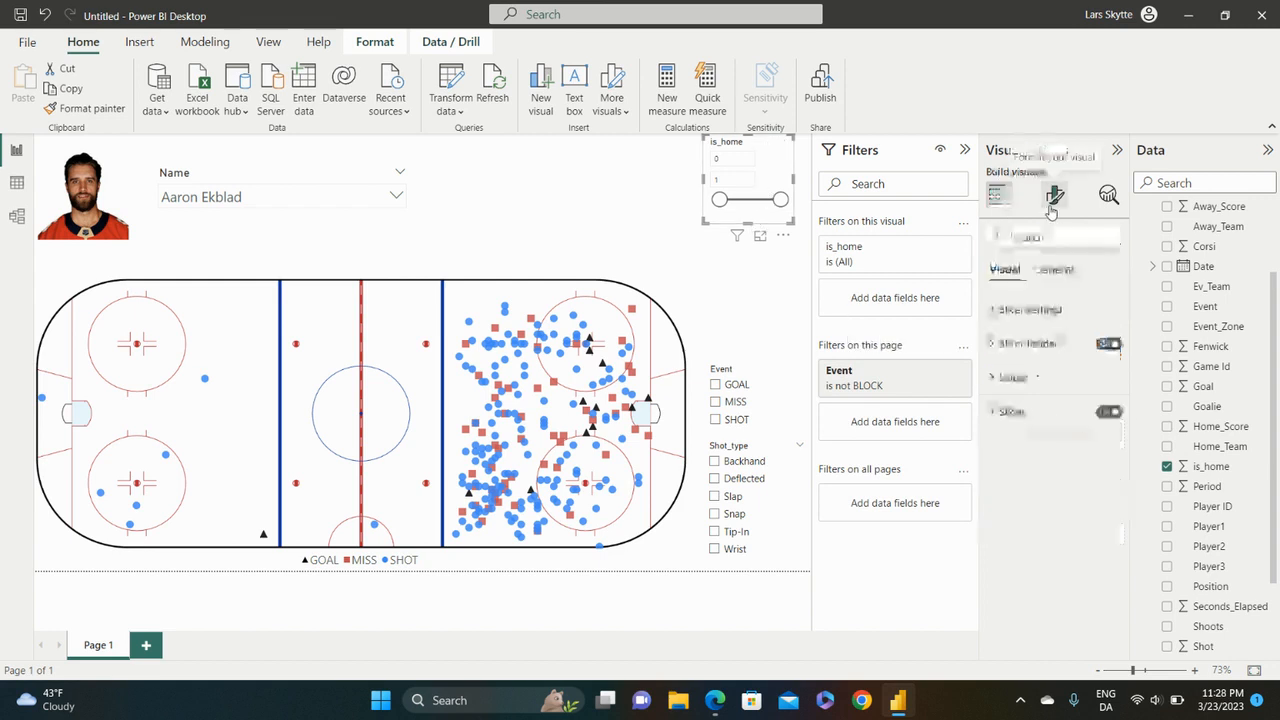
{"action": "left_click", "coordinate": [1010, 309]}
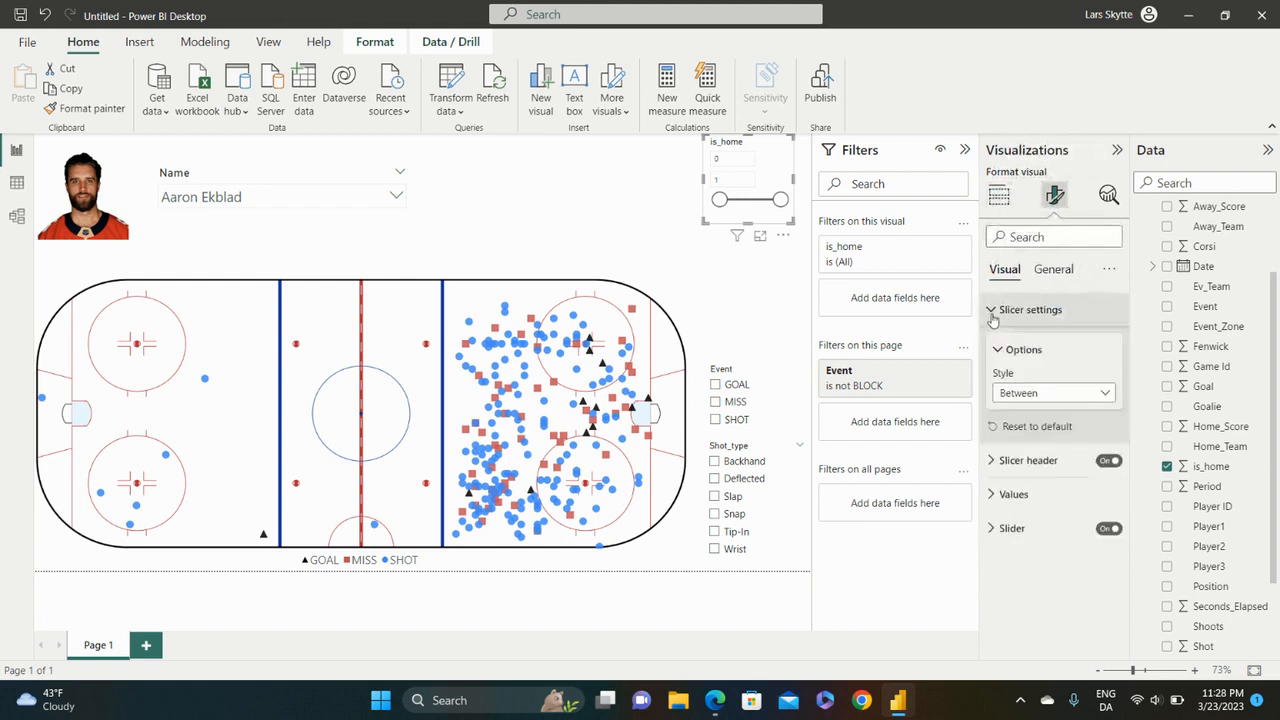
{"action": "left_click", "coordinate": [1105, 395]}
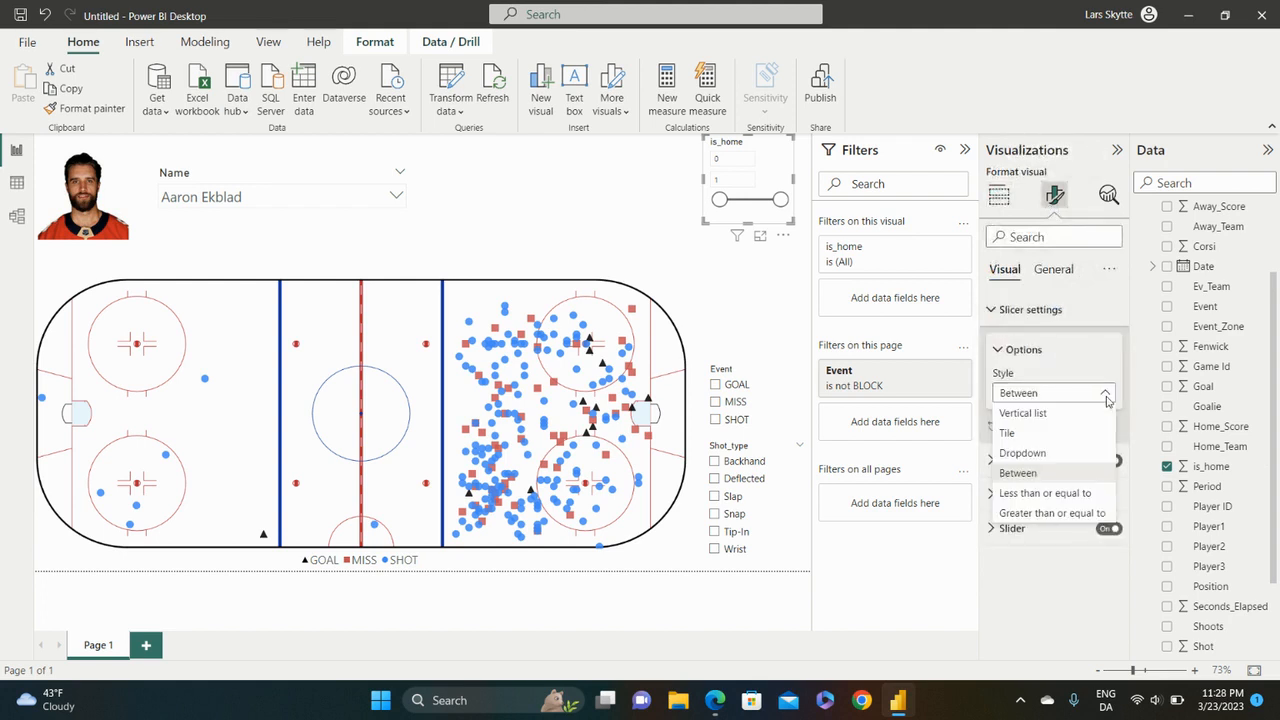
{"action": "left_click", "coordinate": [1038, 417]}
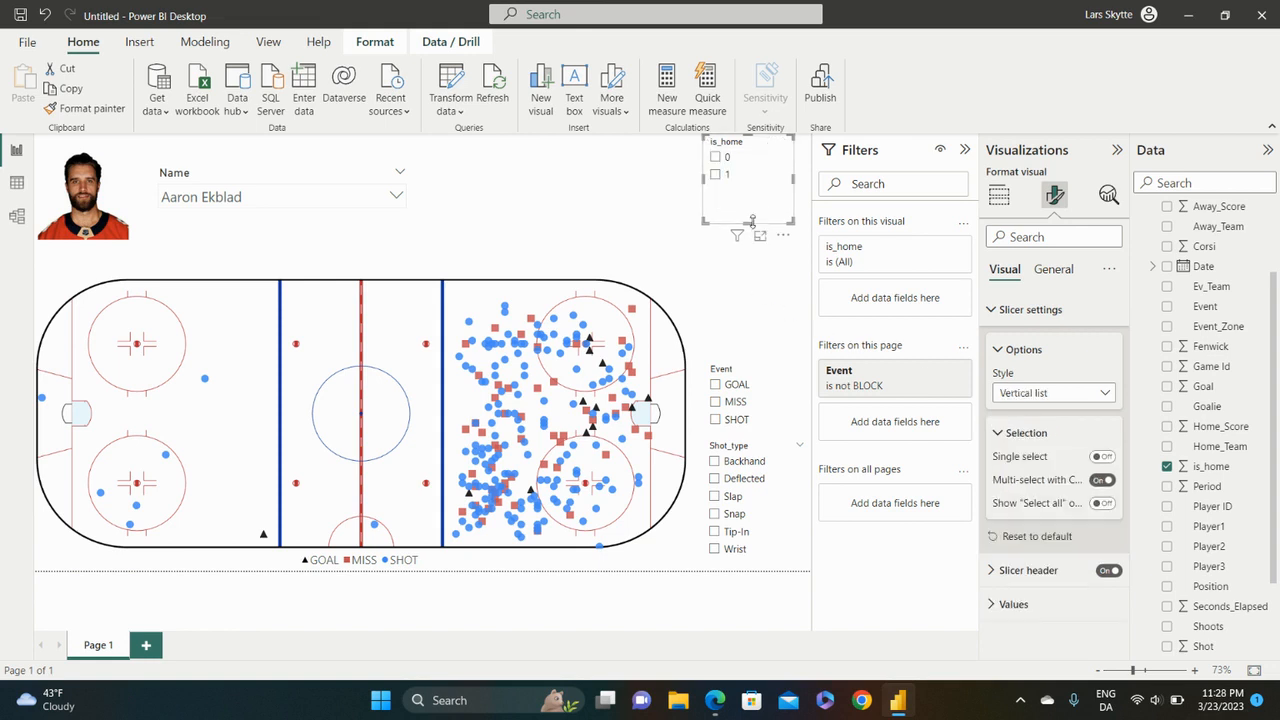
{"action": "left_click_drag", "start_coordinate": [753, 217], "coordinate": [755, 191]}
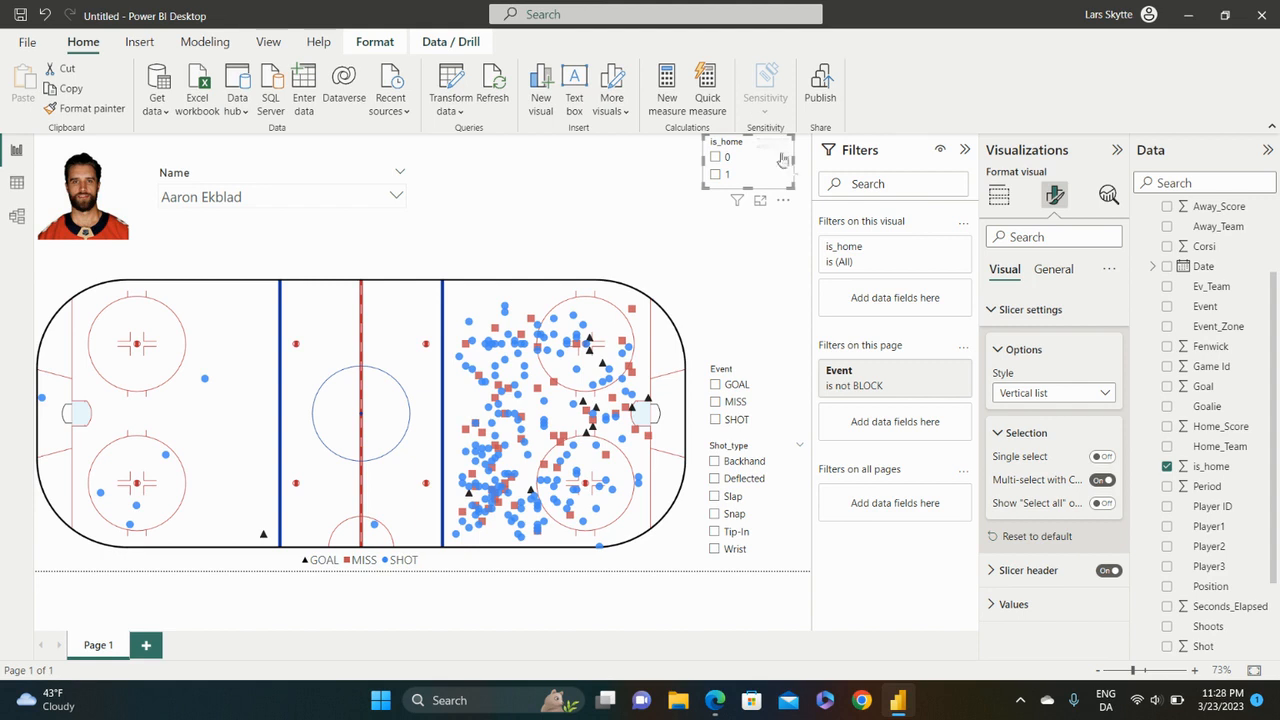
Step: Place the is_home slicer directly above the Event slicer and test its 0 and 1 options, leaving both cleared
{"action": "left_click_drag", "start_coordinate": [760, 141], "coordinate": [759, 309]}
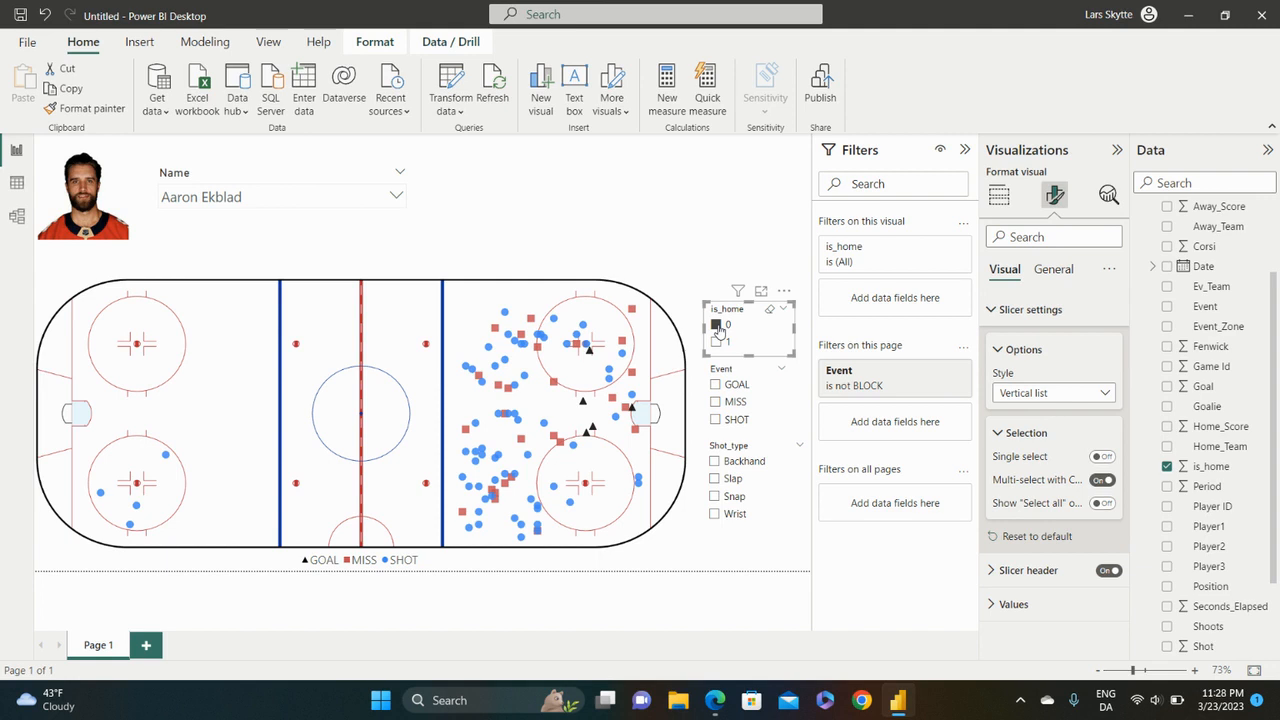
{"action": "left_click", "coordinate": [715, 342]}
{"action": "left_click", "coordinate": [697, 262]}
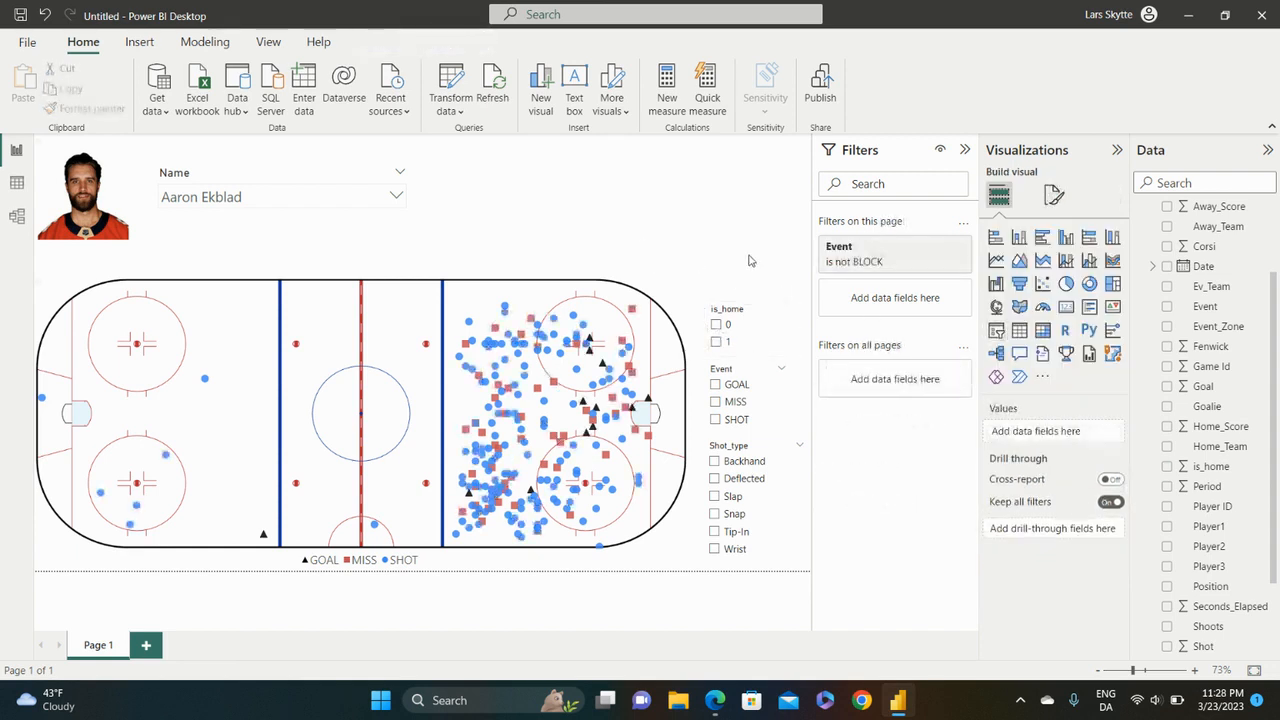
Step: Add a new slicer using the Strength field and place it directly above the is_home slicer
{"action": "left_click", "coordinate": [998, 334]}
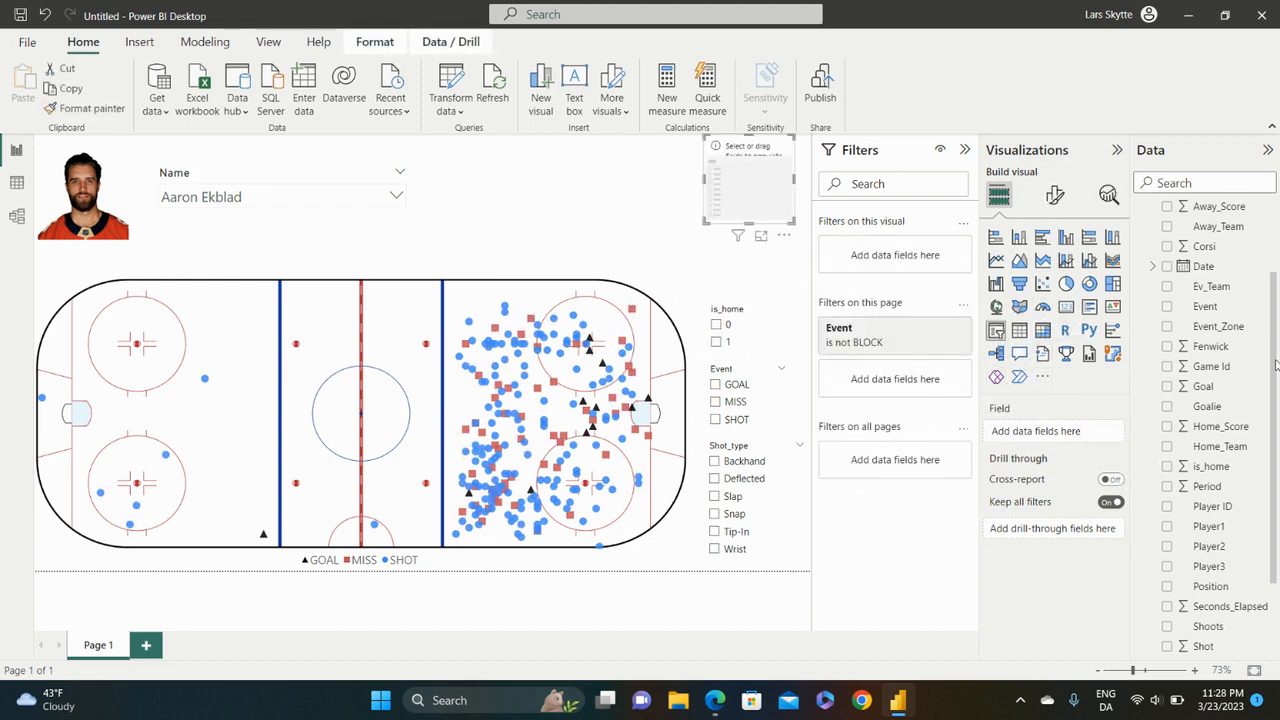
{"action": "scroll", "coordinate": [1278, 385], "scroll_direction": "down", "scroll_amount": 3}
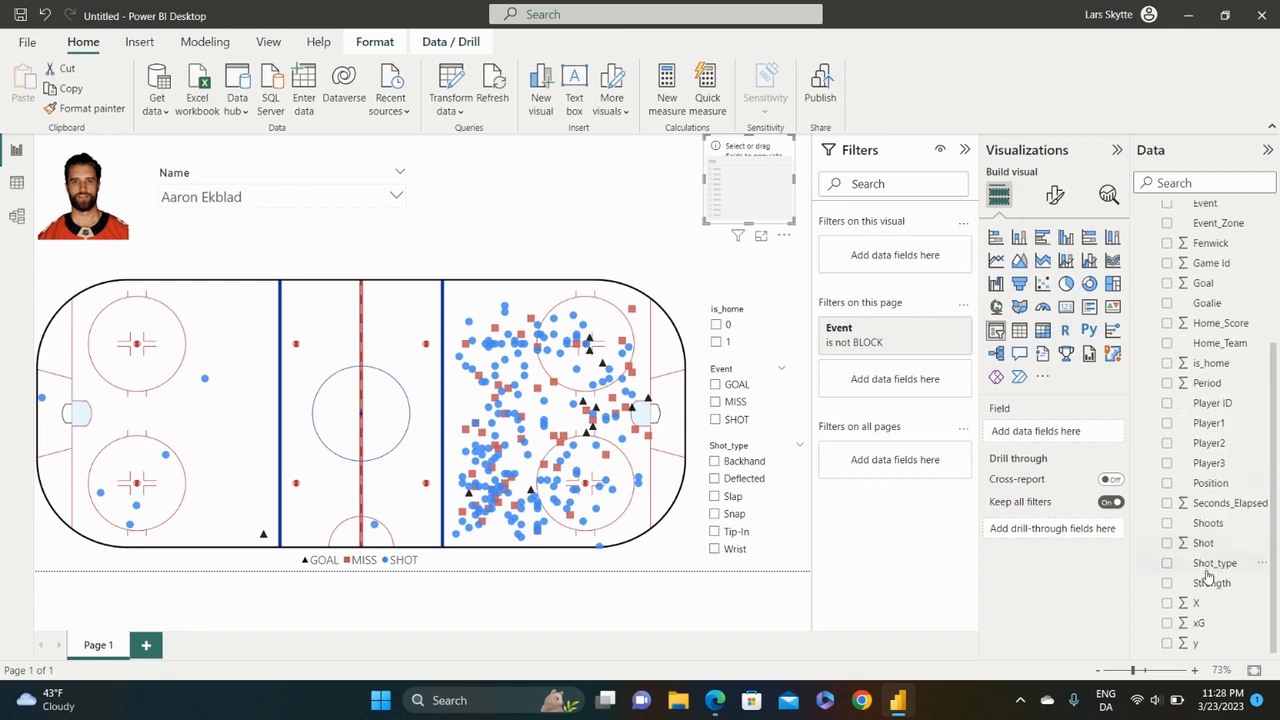
{"action": "left_click_drag", "start_coordinate": [1210, 585], "coordinate": [1060, 435]}
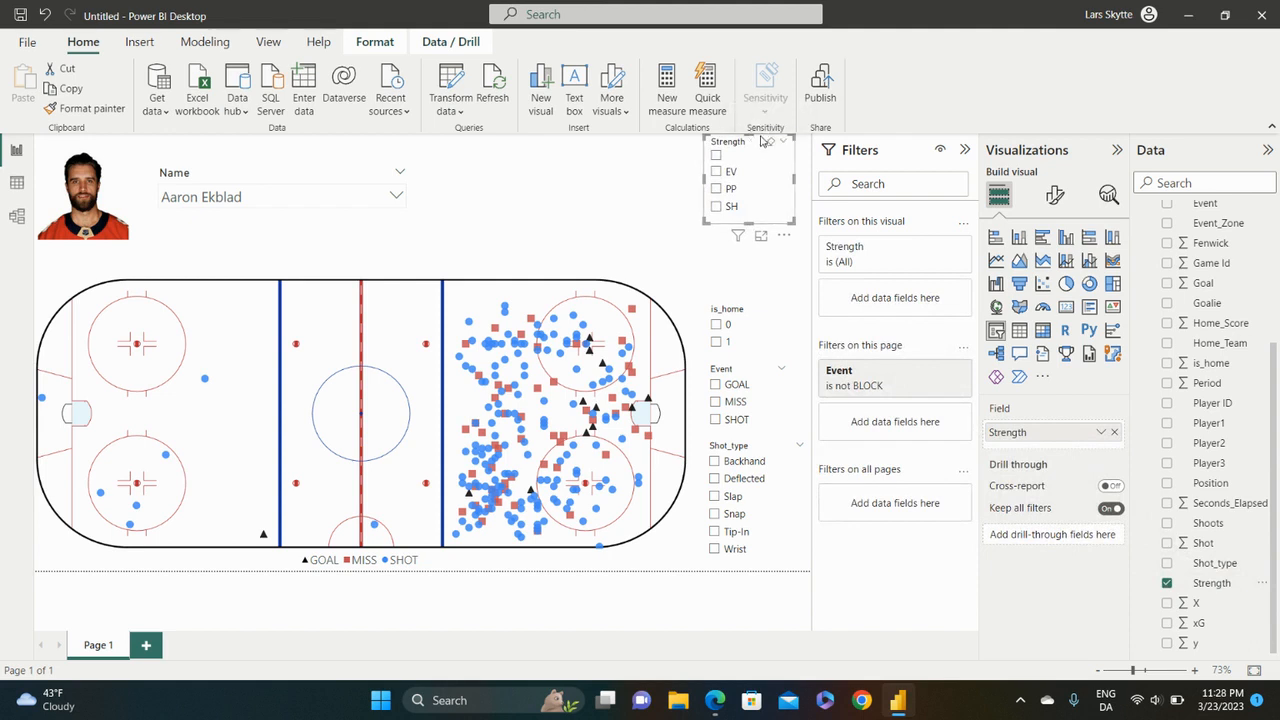
{"action": "left_click_drag", "start_coordinate": [760, 140], "coordinate": [760, 216]}
{"action": "left_click", "coordinate": [651, 224]}
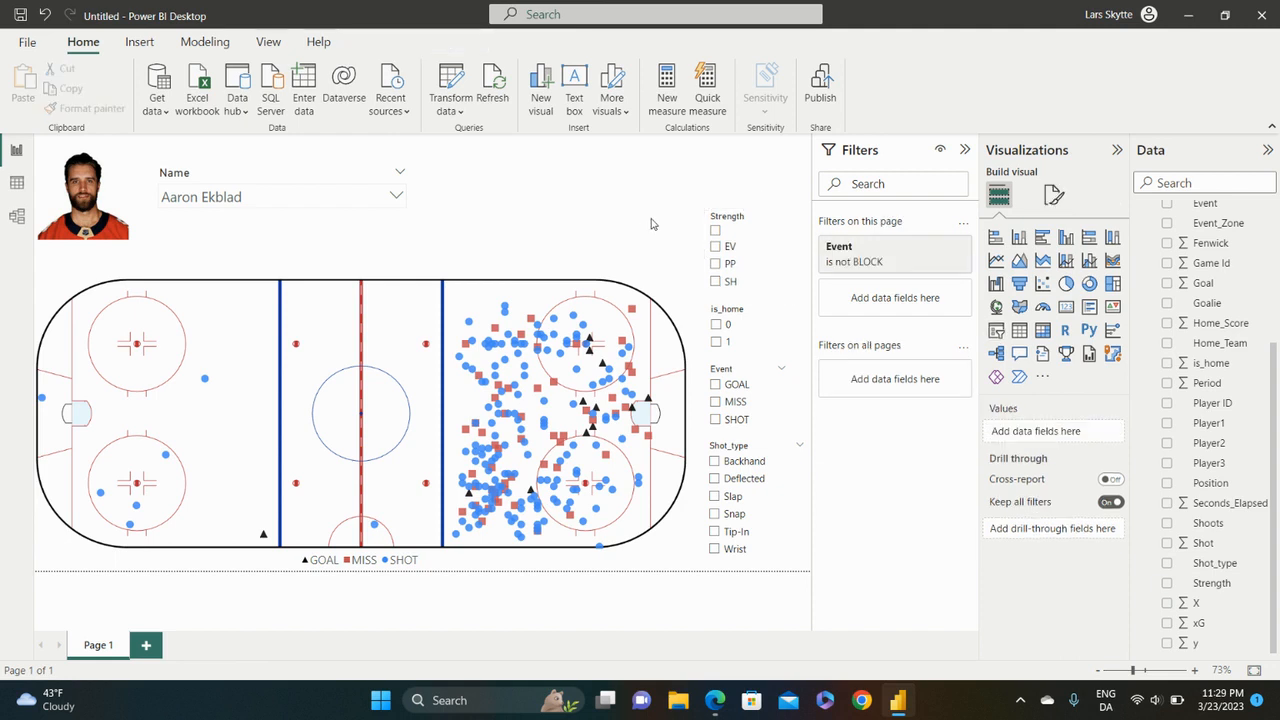
Step: Test the Strength slicer by filtering the rink to PP, EV and the blank option in turn, and clear the selection
{"action": "left_click", "coordinate": [716, 264]}
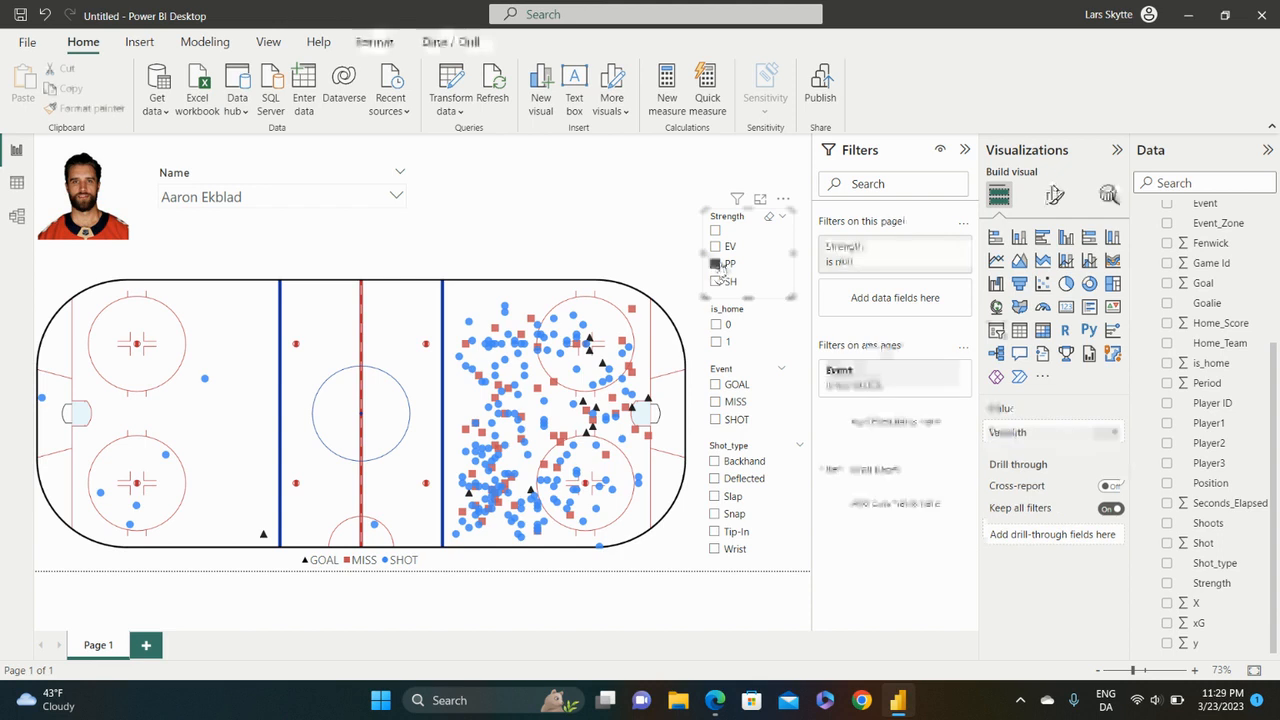
{"action": "left_click", "coordinate": [716, 264]}
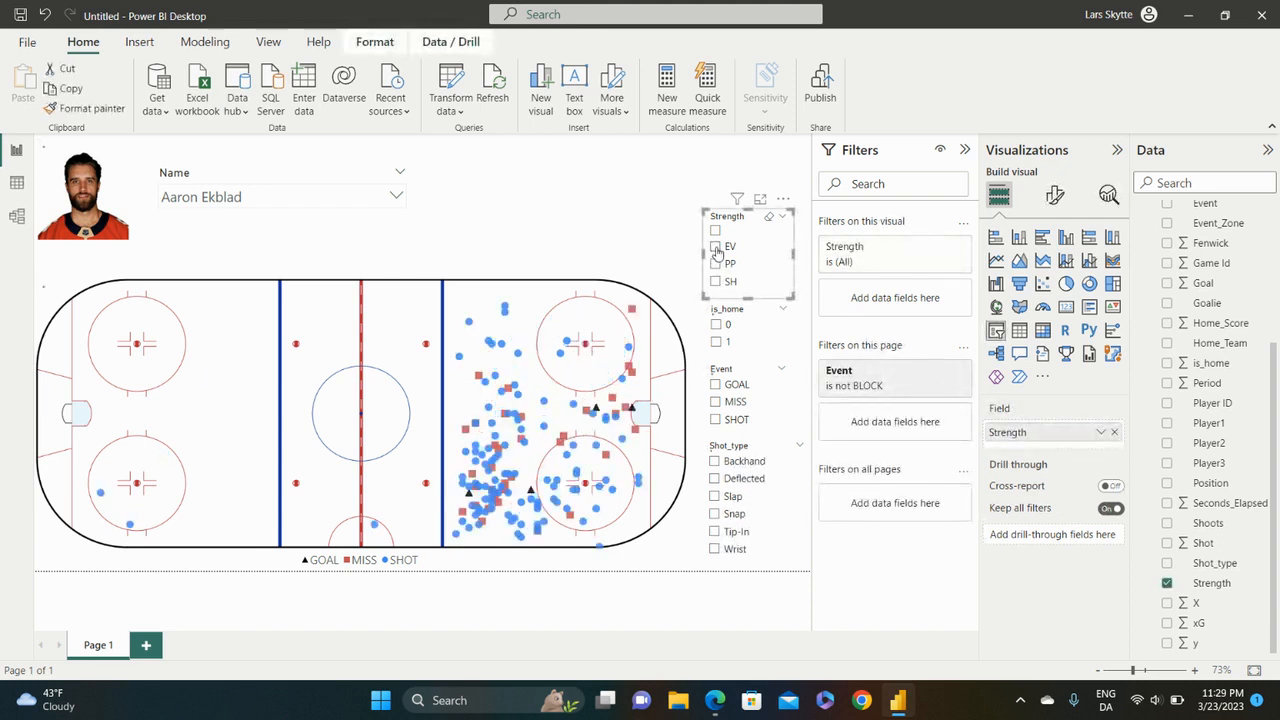
{"action": "left_click", "coordinate": [715, 247]}
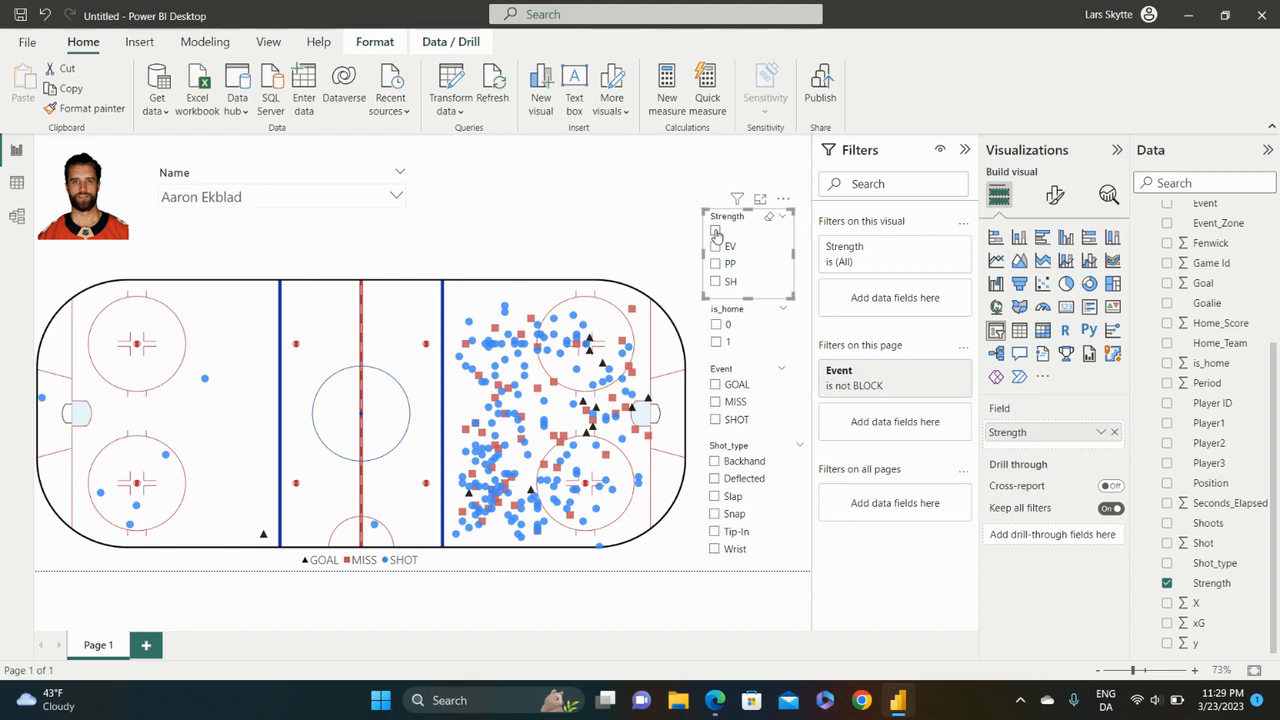
{"action": "left_click", "coordinate": [715, 231]}
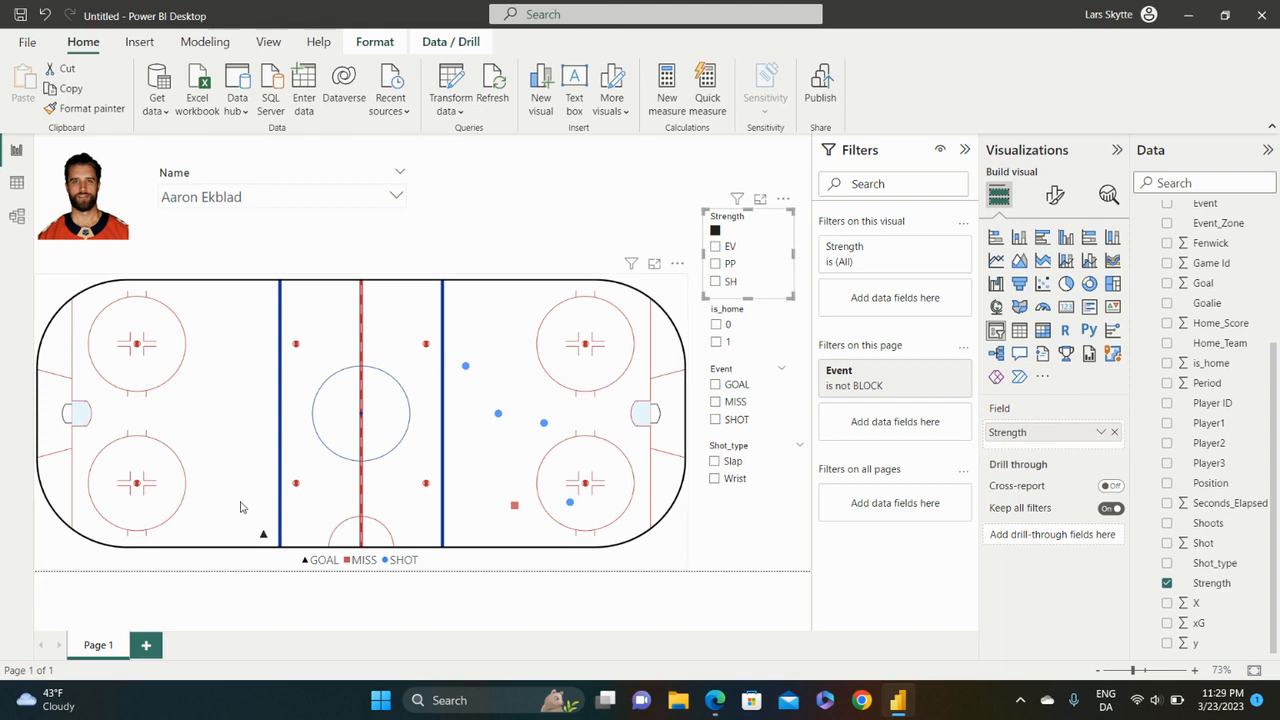
{"action": "mouse_move", "coordinate": [262, 537]}
{"action": "left_click", "coordinate": [716, 231]}
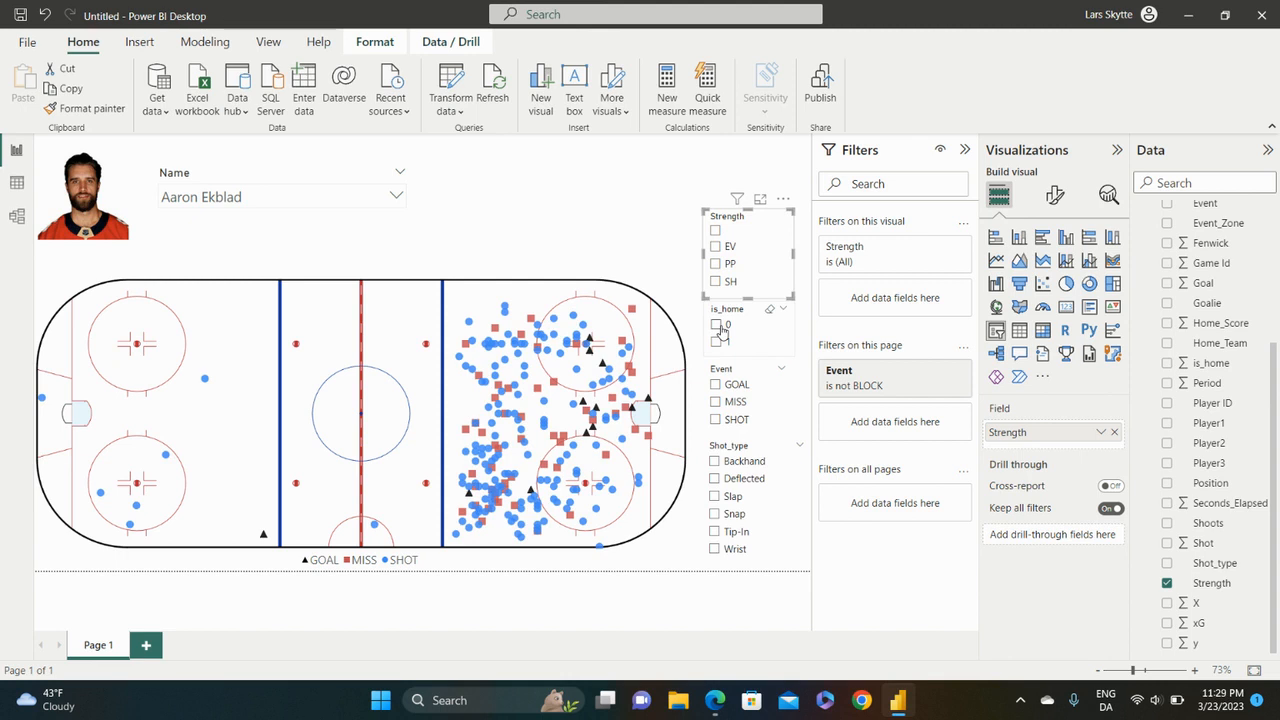
{"action": "left_click", "coordinate": [572, 227]}
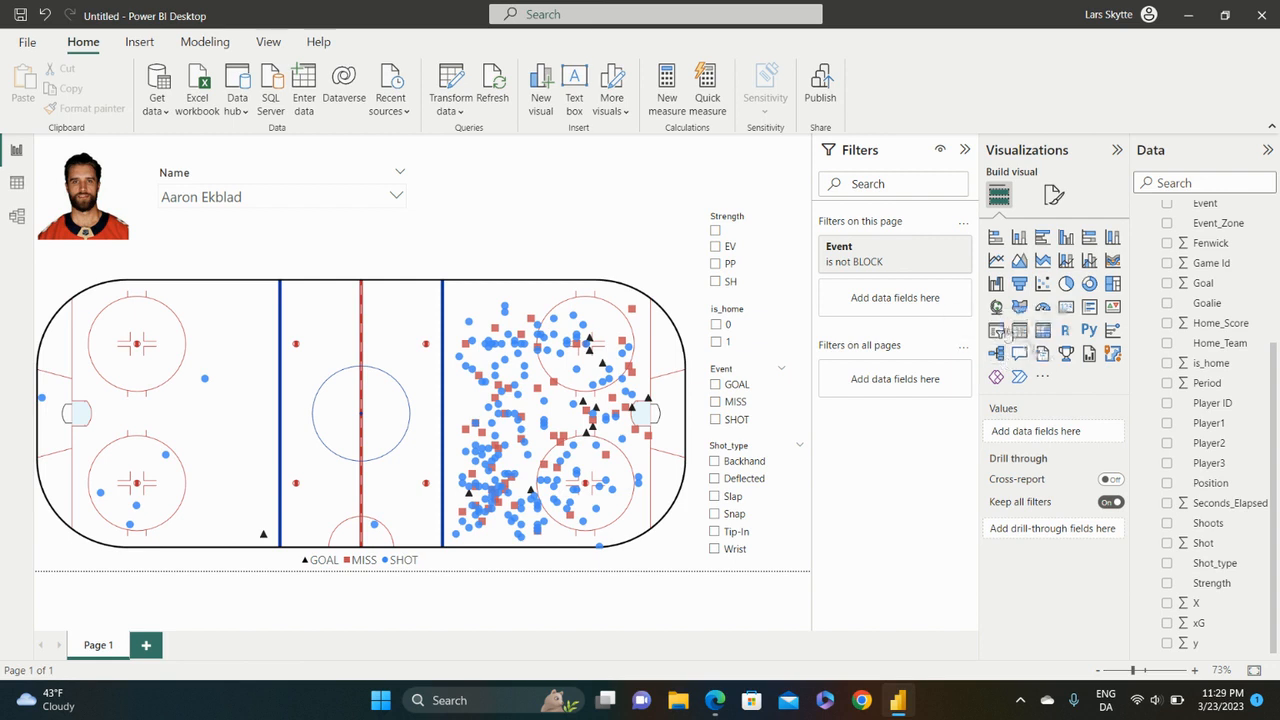
Step: Add a Date slicer from Table2, position it beside the Name slicer, and shrink it to fit the date range
{"action": "left_click", "coordinate": [997, 331]}
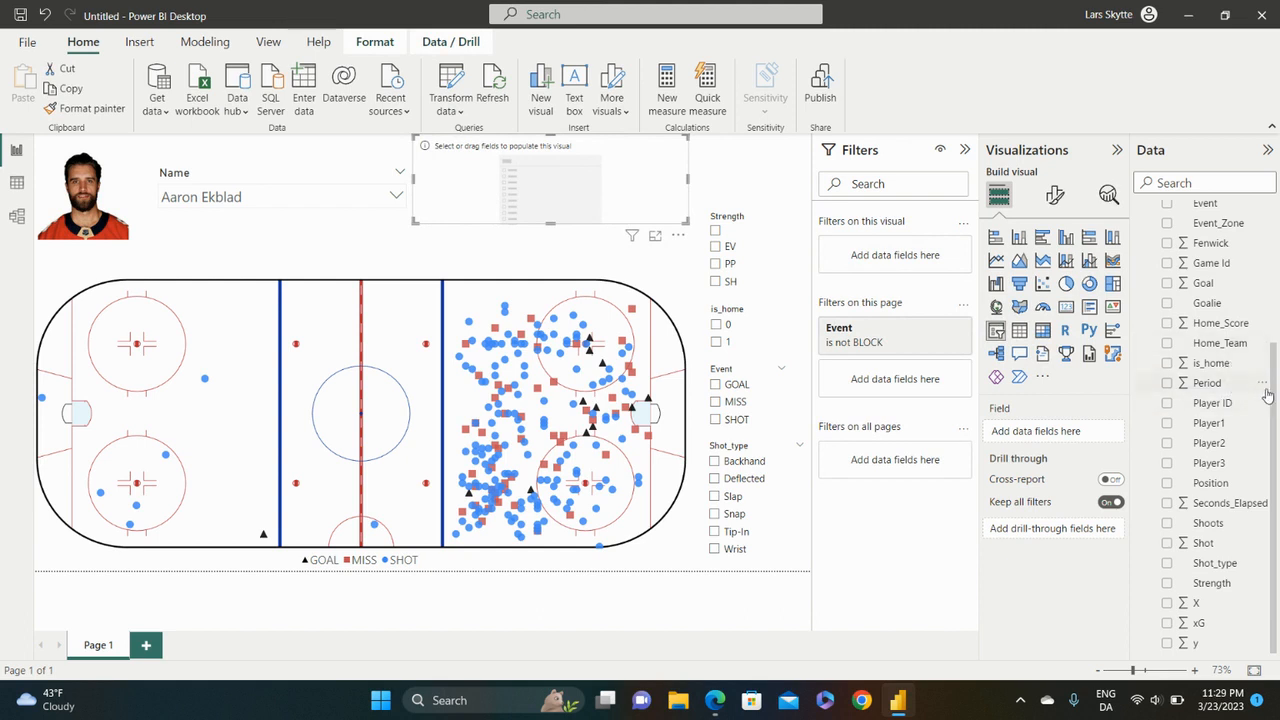
{"action": "left_click_drag", "start_coordinate": [1276, 393], "coordinate": [1276, 288]}
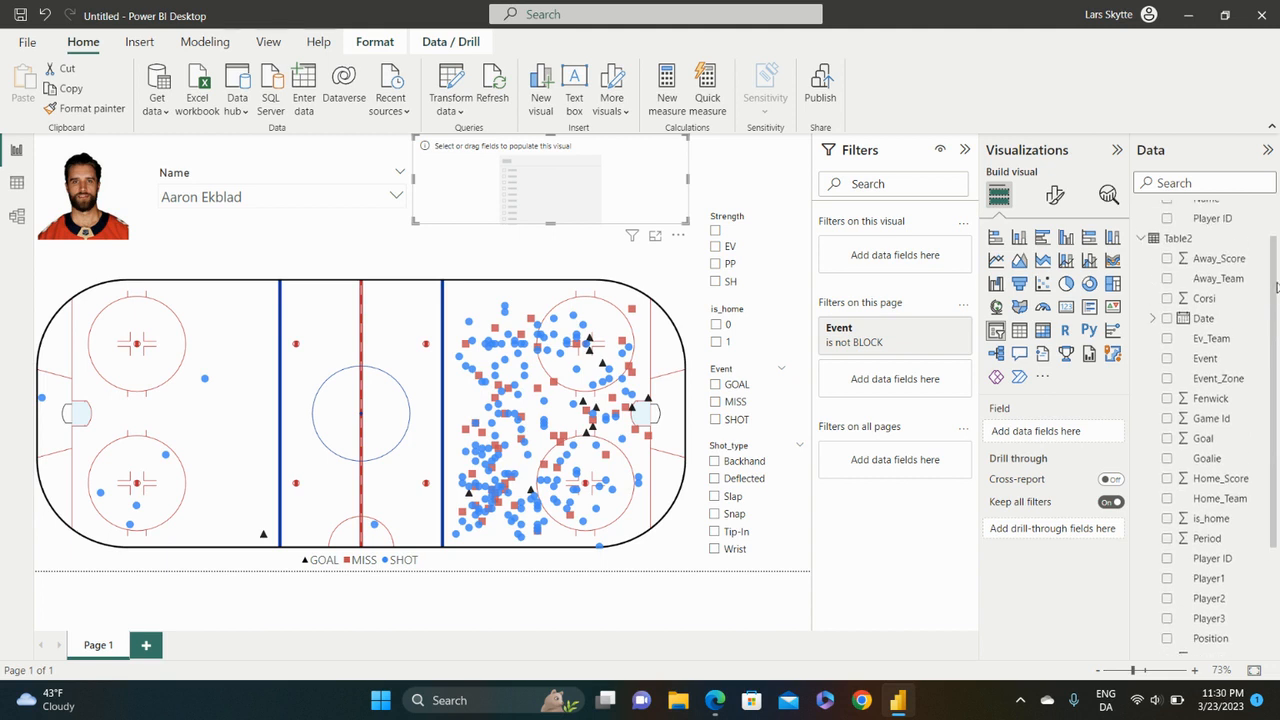
{"action": "left_click_drag", "start_coordinate": [1205, 318], "coordinate": [572, 200]}
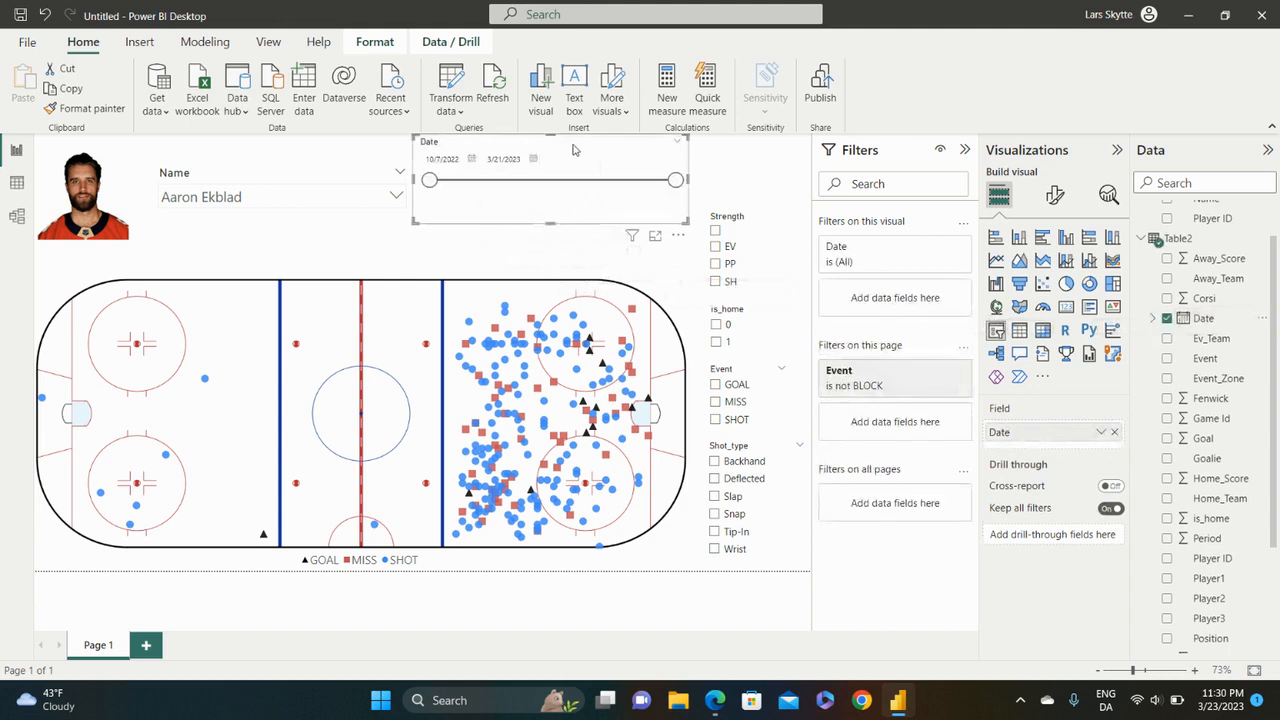
{"action": "left_click_drag", "start_coordinate": [576, 141], "coordinate": [576, 157]}
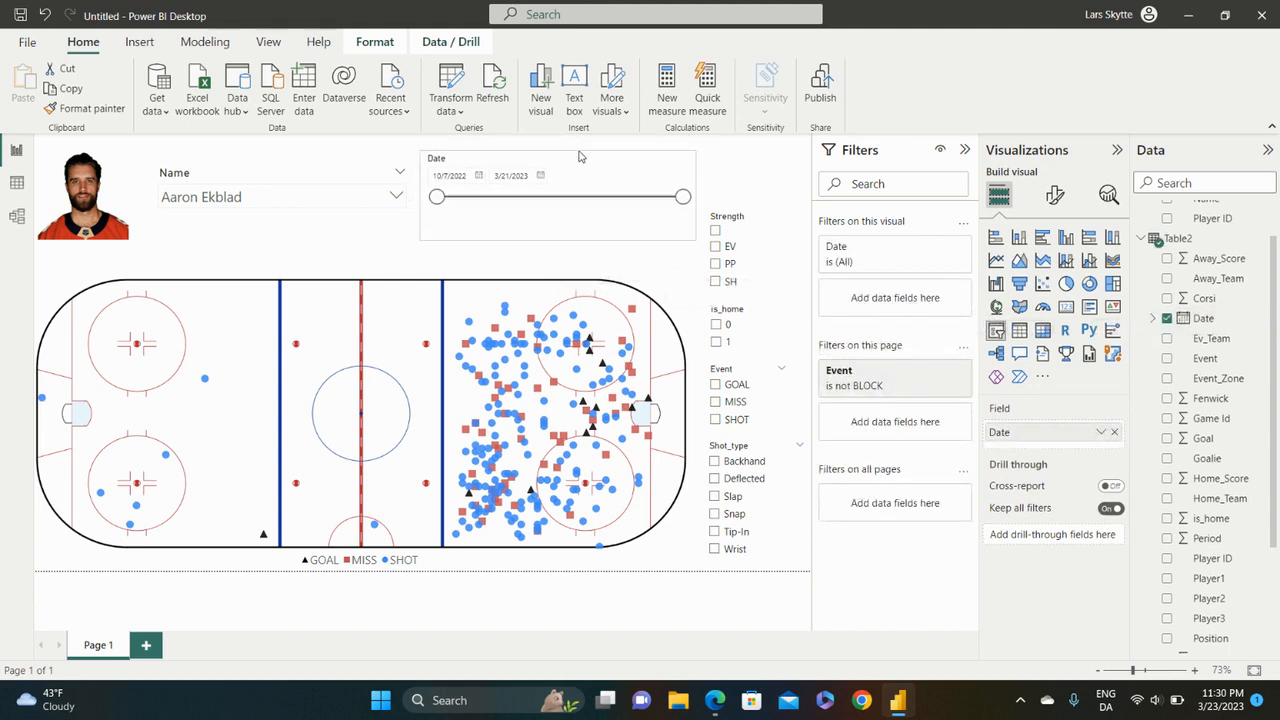
{"action": "left_click_drag", "start_coordinate": [692, 197], "coordinate": [608, 196]}
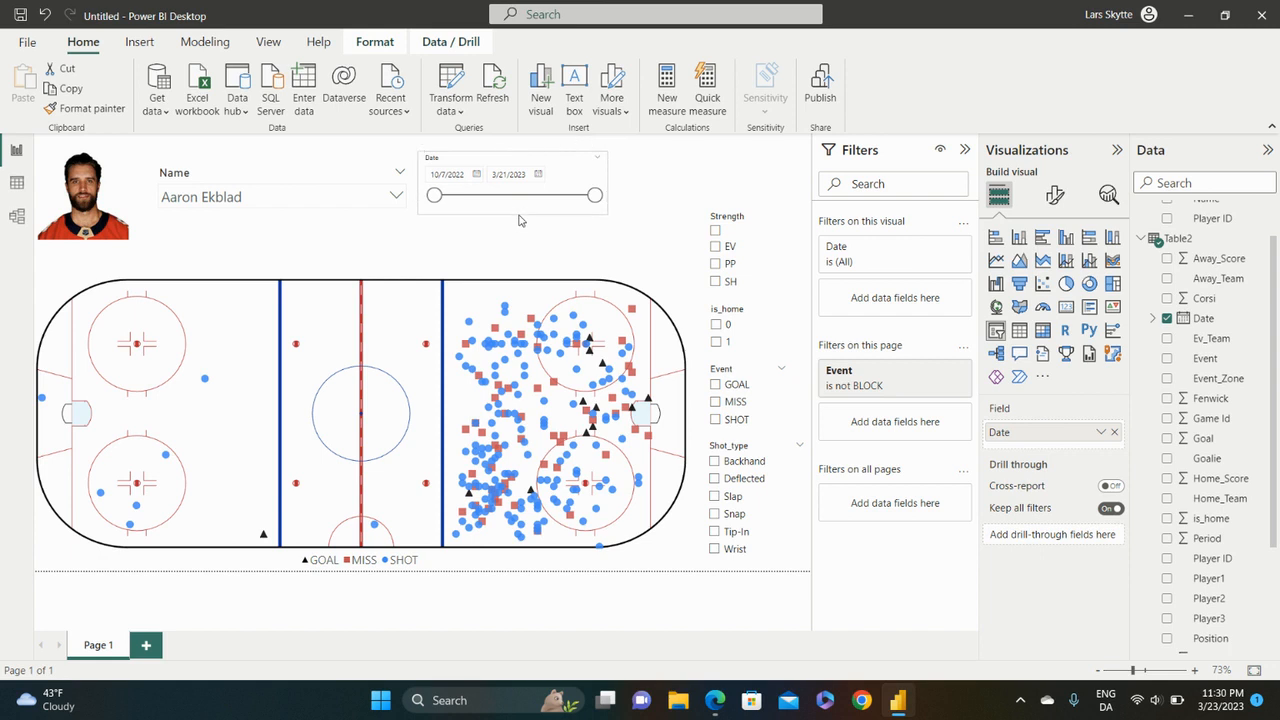
Step: Test the Date slicer by narrowing the date range, and restore the full range
{"action": "left_click", "coordinate": [436, 199]}
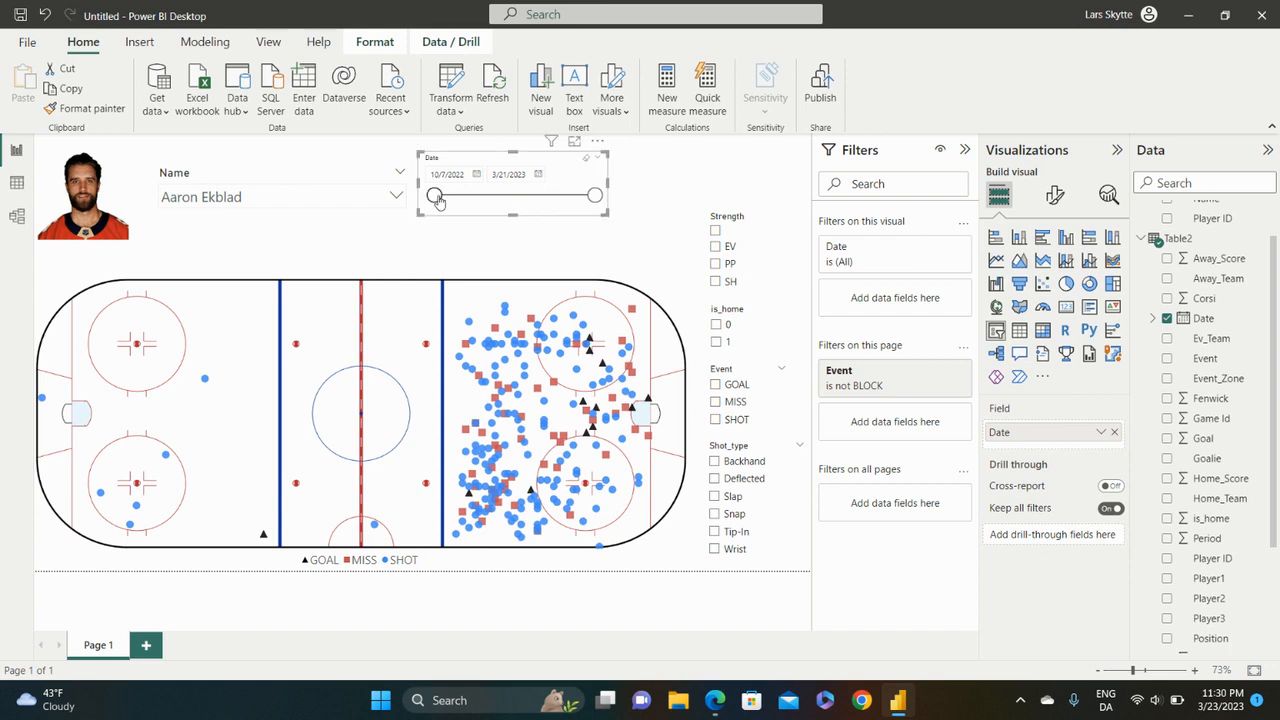
{"action": "mouse_move", "coordinate": [595, 196]}
{"action": "left_mouse_down"}
{"action": "mouse_move", "coordinate": [520, 197]}
{"action": "mouse_move", "coordinate": [617, 204]}
{"action": "left_mouse_up"}
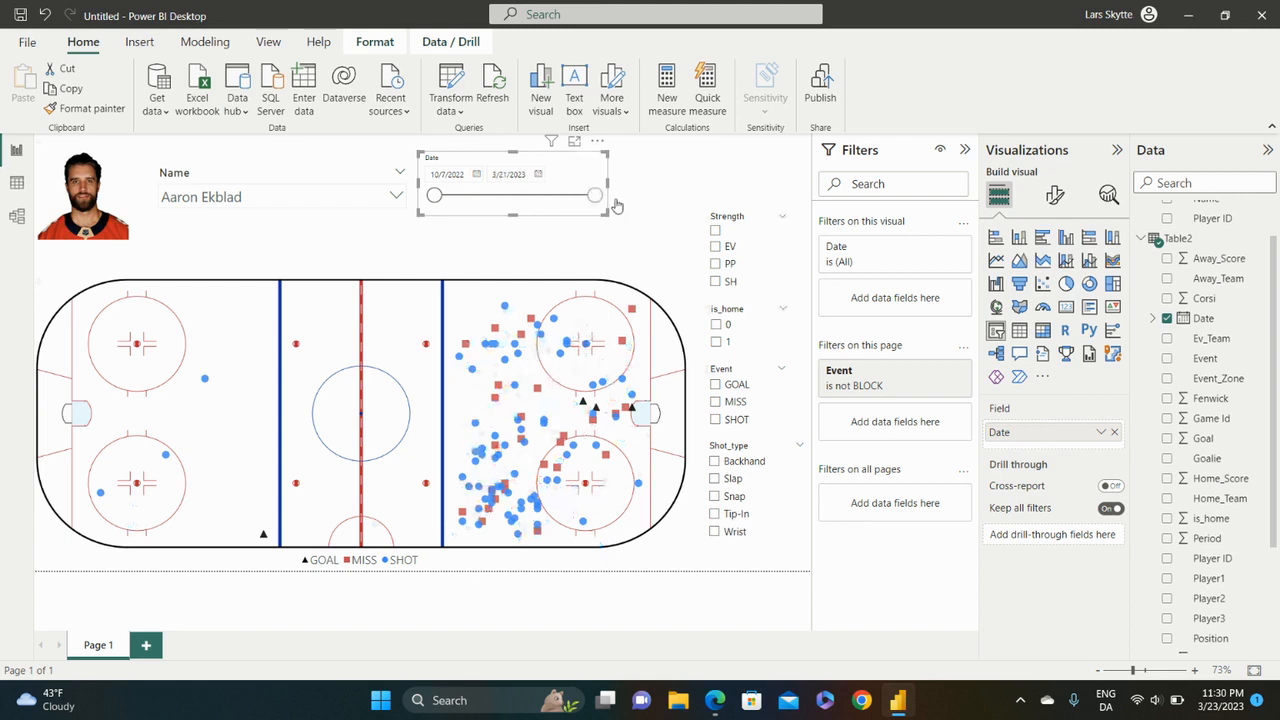
{"action": "left_click", "coordinate": [683, 170]}
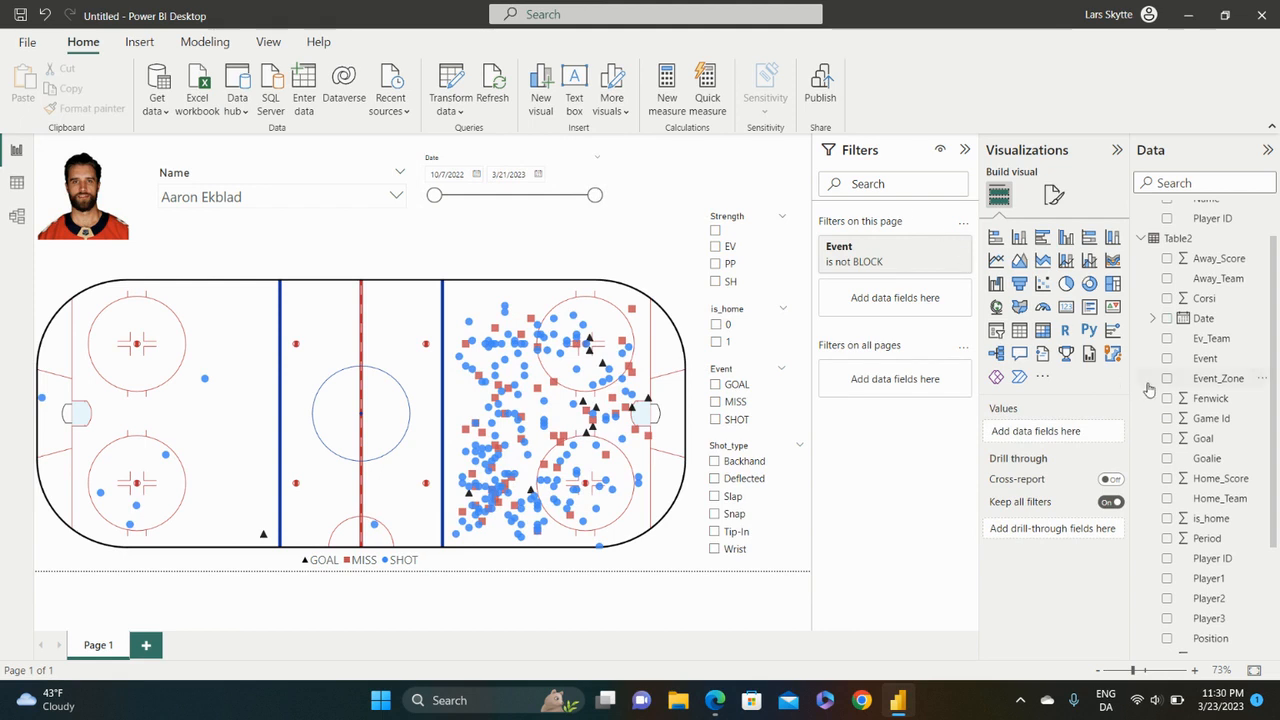
Step: Move the rink shot chart slightly higher on the page
{"action": "scroll", "coordinate": [1243, 348], "scroll_direction": "down", "scroll_amount": 1}
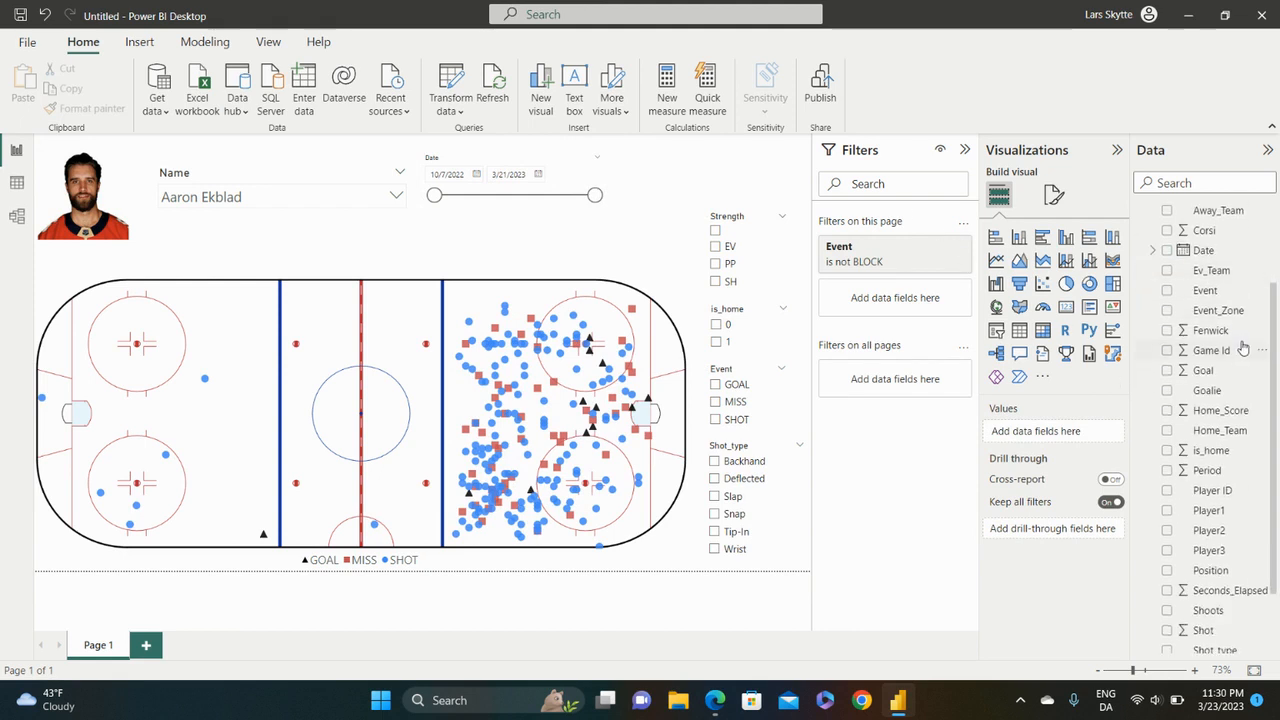
{"action": "scroll", "coordinate": [1243, 348], "scroll_direction": "down", "scroll_amount": 2}
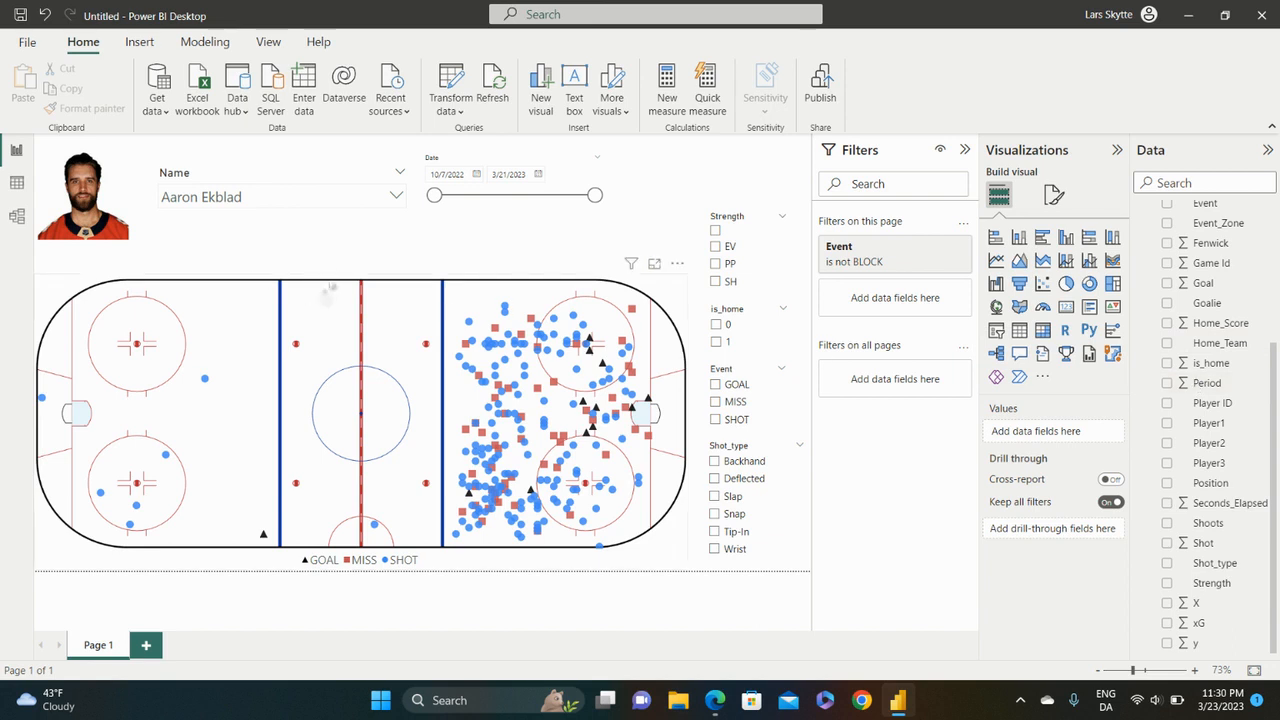
{"action": "left_click", "coordinate": [330, 283]}
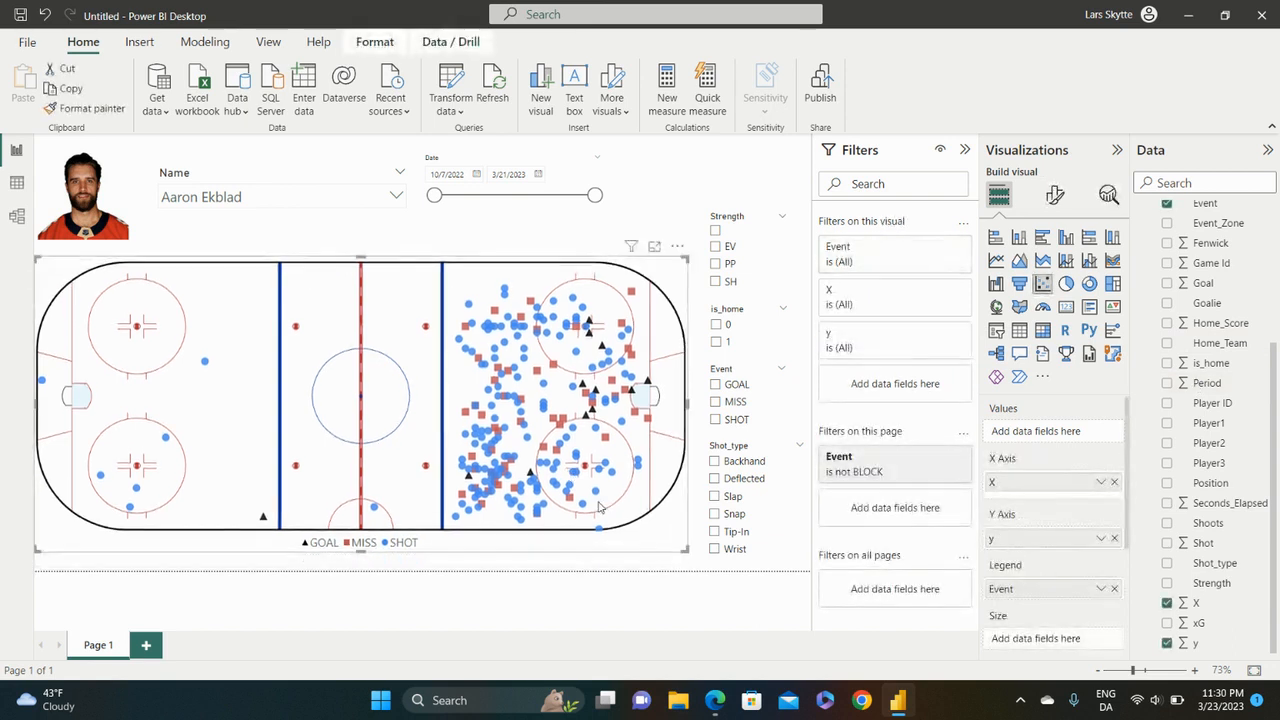
{"action": "left_click", "coordinate": [665, 171]}
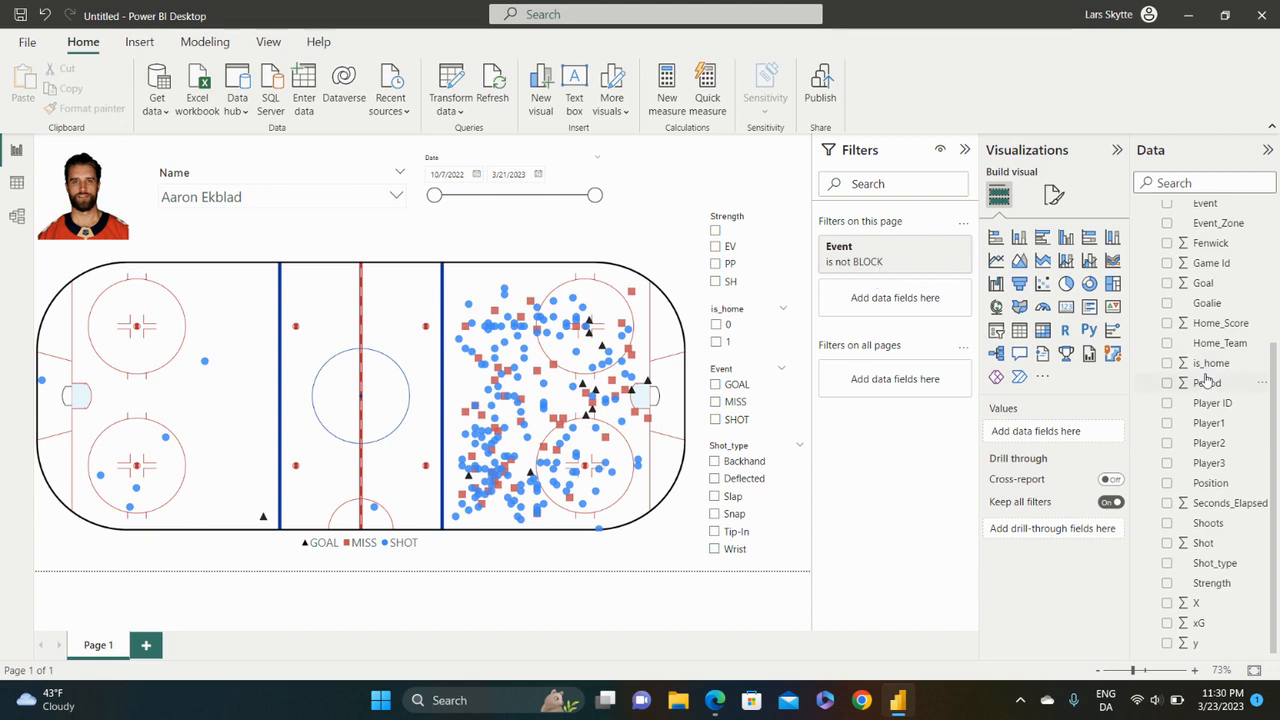
Step: Examine the available Table2 fields and the tooltips of individual shots on the rink chart
{"action": "scroll", "coordinate": [1211, 382], "scroll_direction": "up", "scroll_amount": 1}
{"action": "scroll", "coordinate": [1211, 382], "scroll_direction": "down", "scroll_amount": 1}
{"action": "scroll", "coordinate": [1212, 383], "scroll_direction": "up", "scroll_amount": 3}
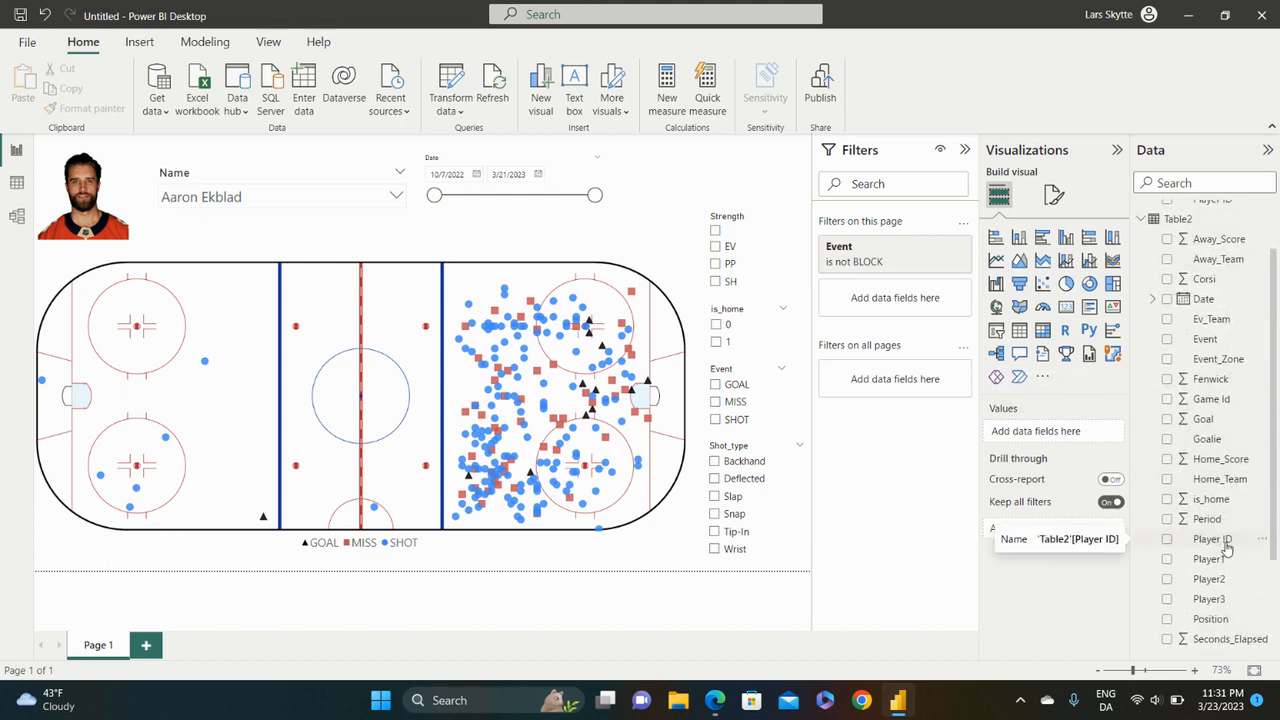
{"action": "scroll", "coordinate": [1227, 549], "scroll_direction": "down", "scroll_amount": 3}
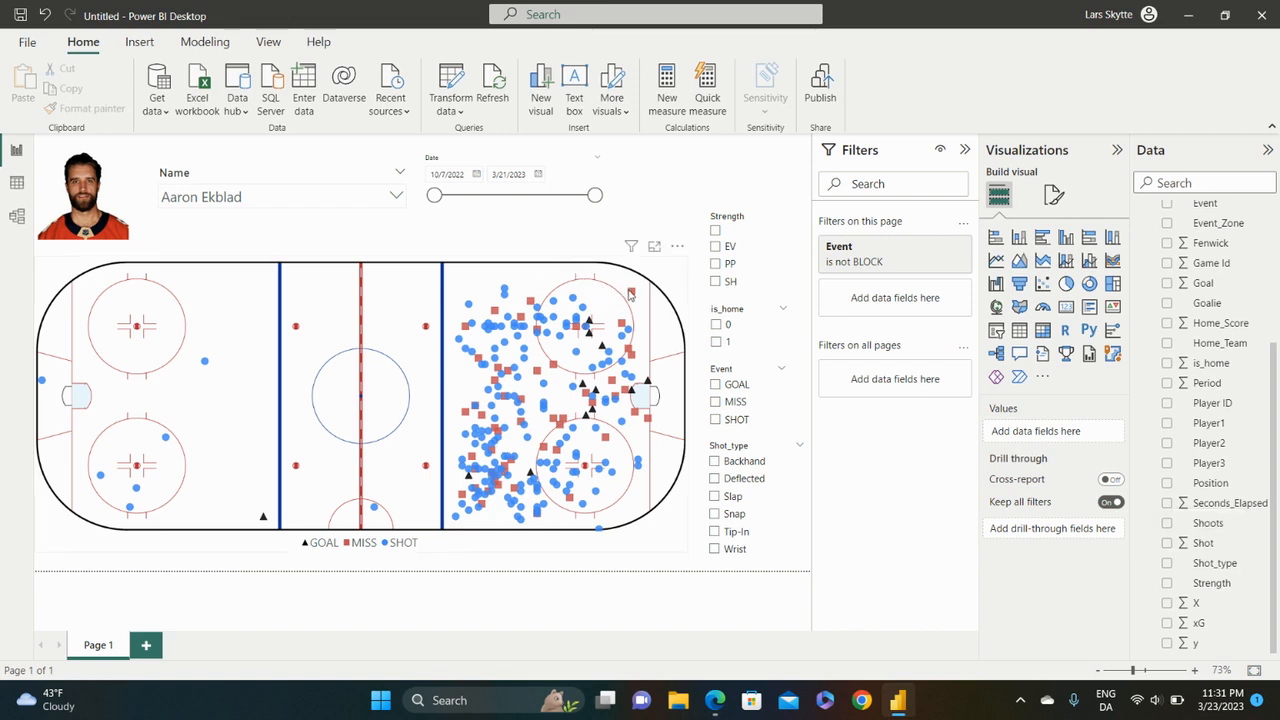
{"action": "mouse_move", "coordinate": [632, 296]}
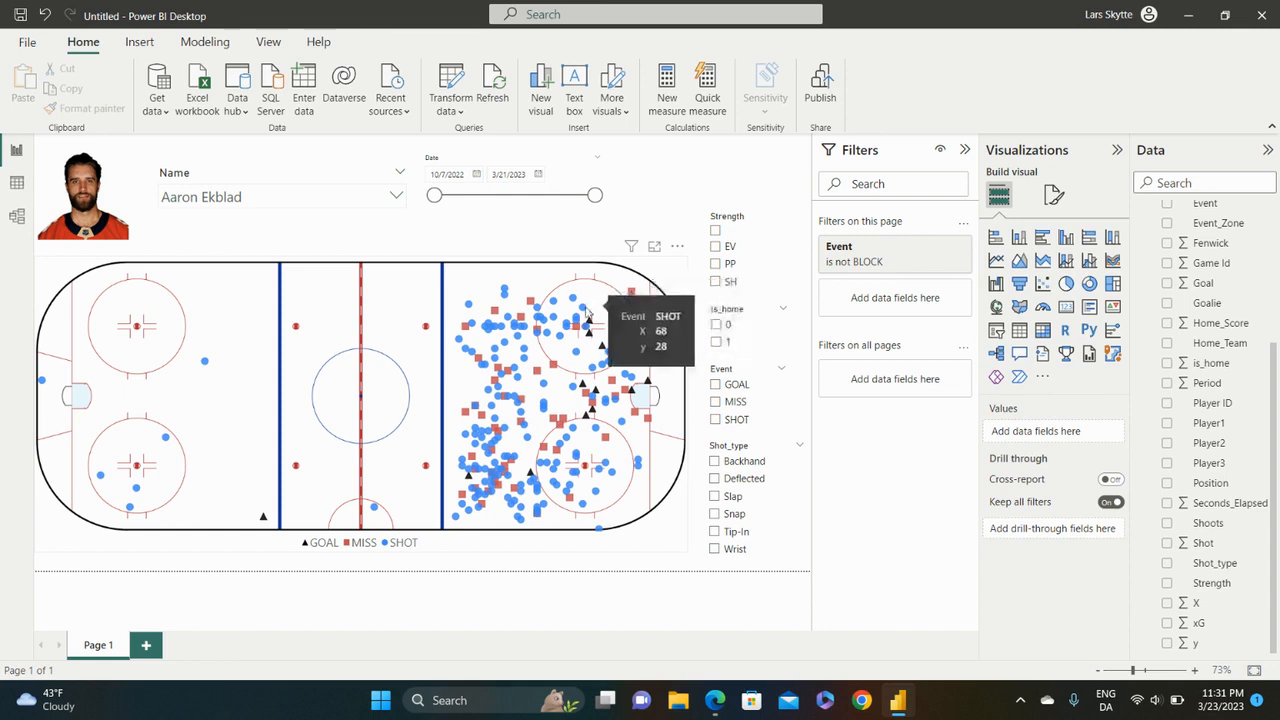
{"action": "mouse_move", "coordinate": [586, 313]}
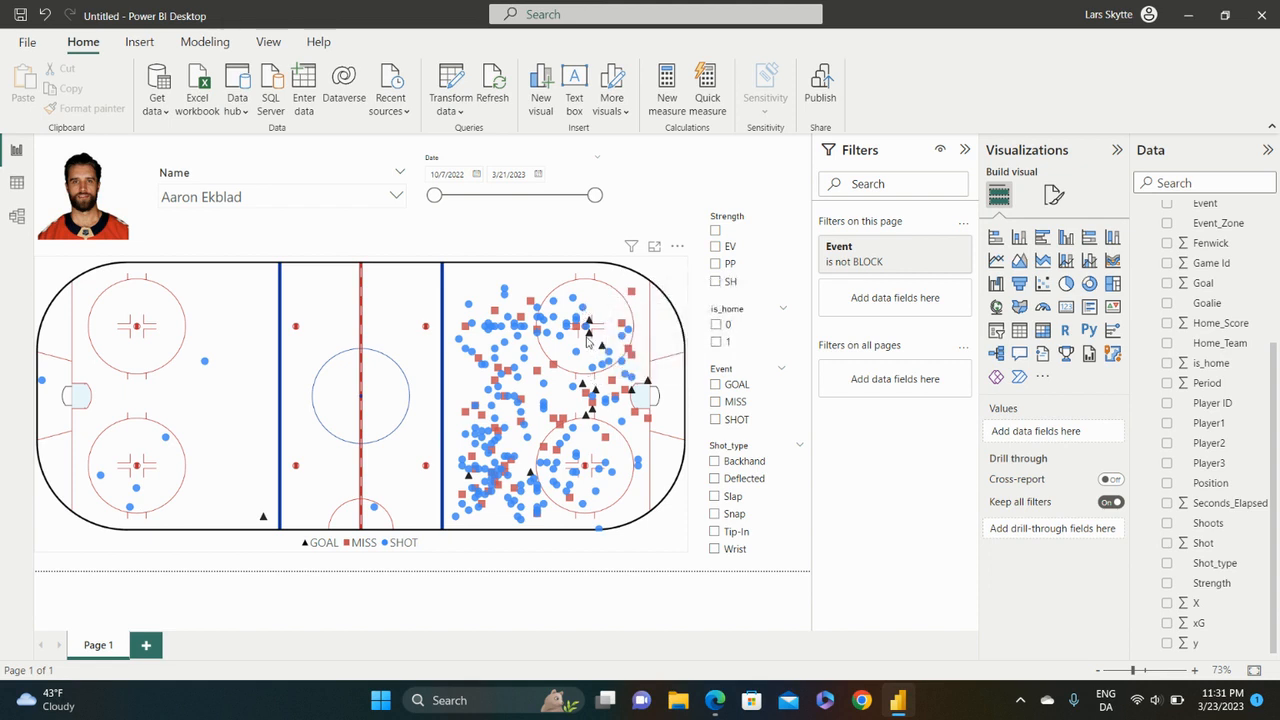
{"action": "mouse_move", "coordinate": [590, 341]}
Step: Add the xG field to the rink chart's tooltips and check a shot's tooltip
{"action": "left_click", "coordinate": [662, 274]}
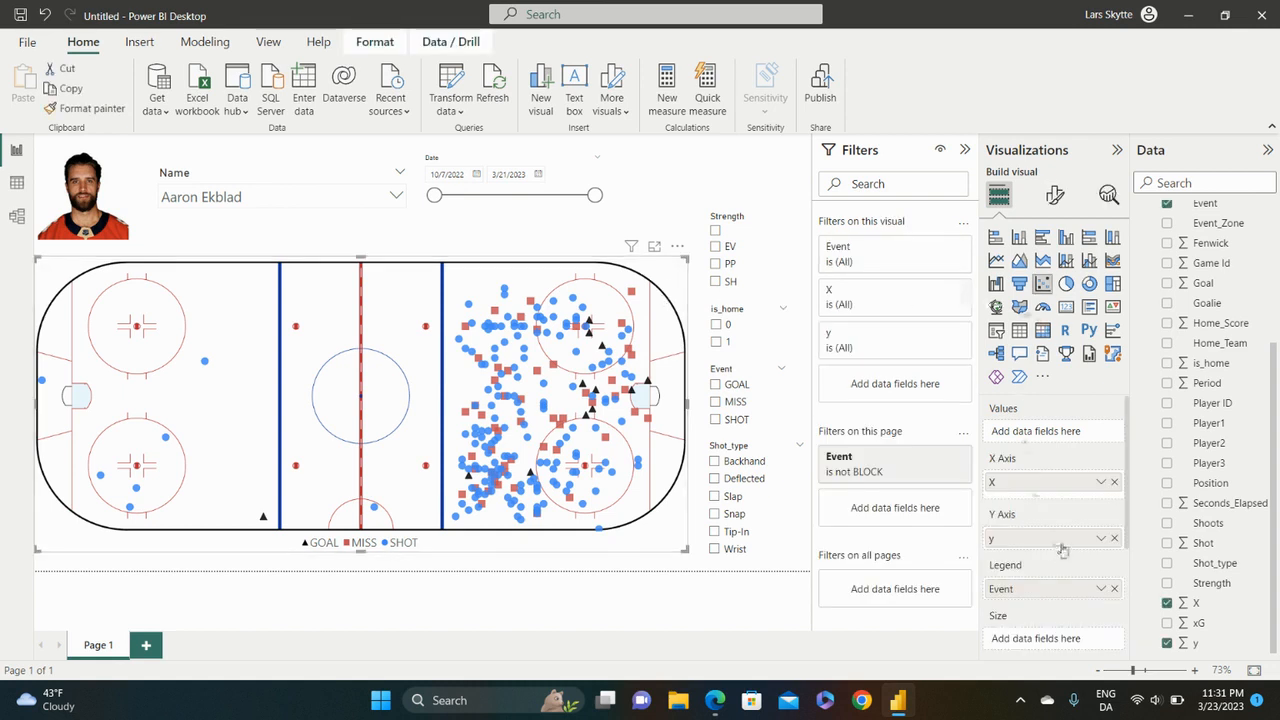
{"action": "scroll", "coordinate": [1066, 550], "scroll_direction": "down", "scroll_amount": 2}
{"action": "scroll", "coordinate": [1040, 545], "scroll_direction": "down", "scroll_amount": 1}
{"action": "scroll", "coordinate": [1005, 560], "scroll_direction": "down", "scroll_amount": 1}
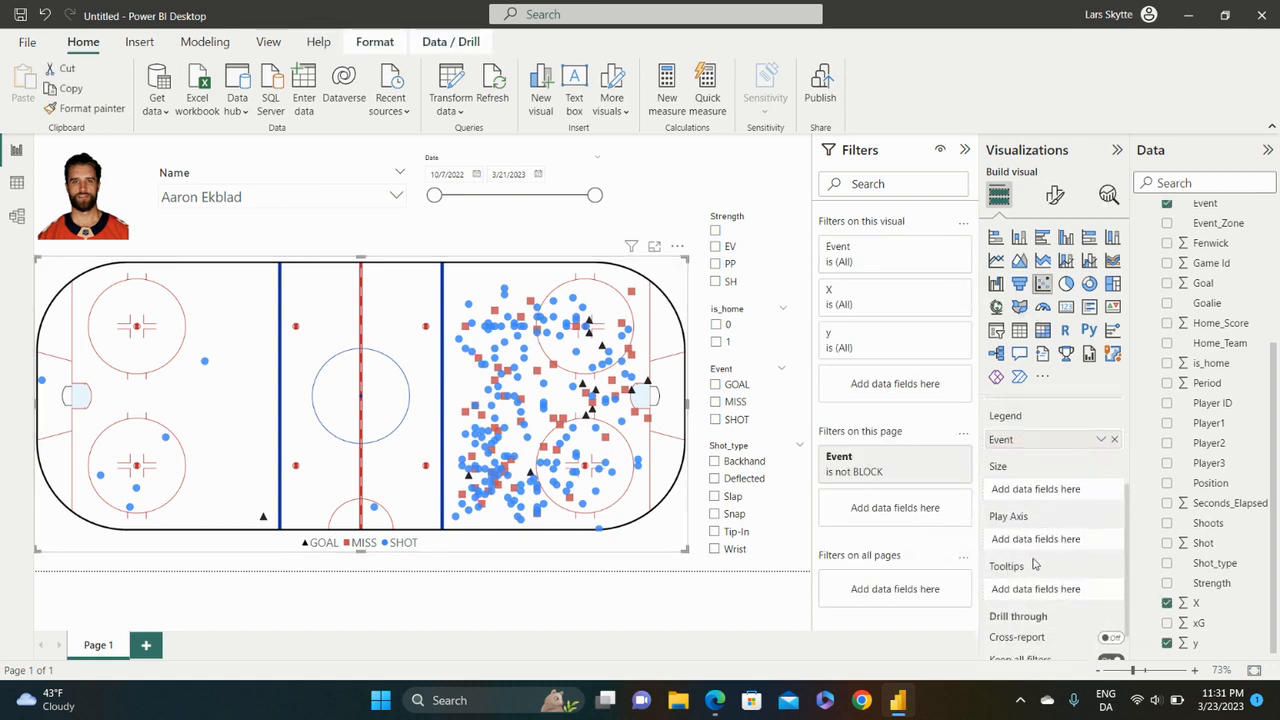
{"action": "left_click_drag", "start_coordinate": [1205, 623], "coordinate": [1055, 593]}
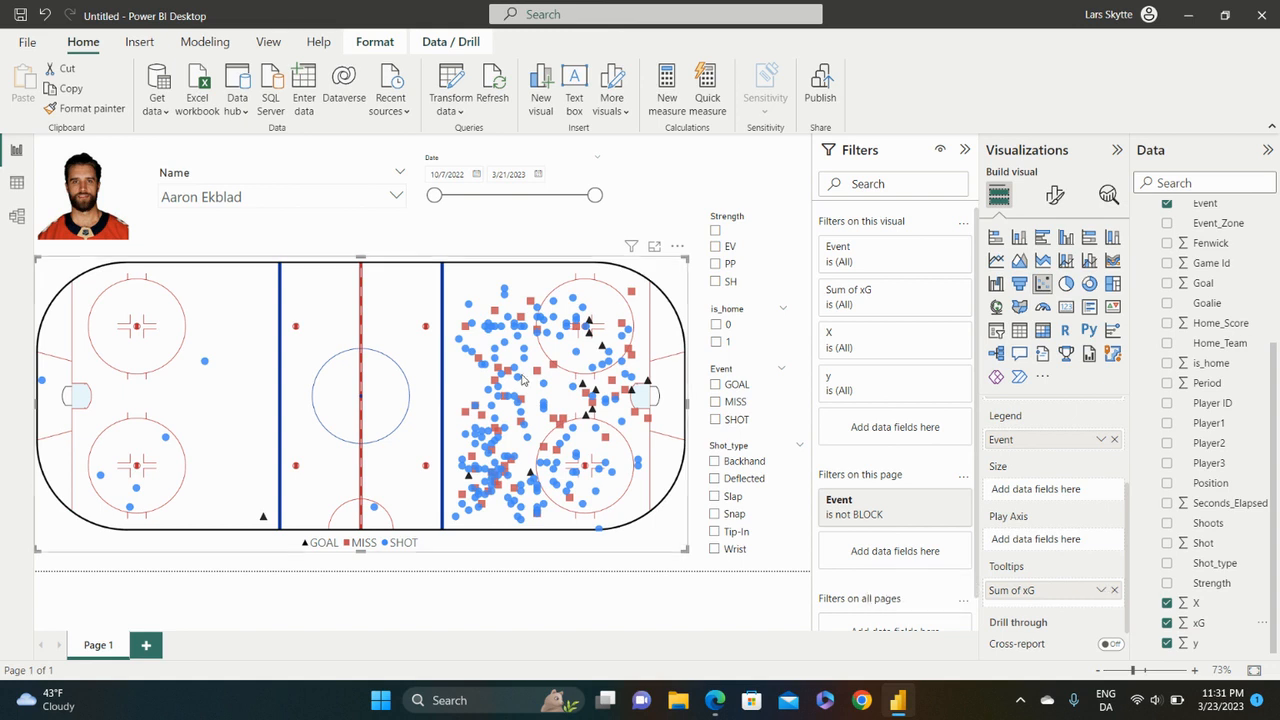
{"action": "mouse_move", "coordinate": [573, 390]}
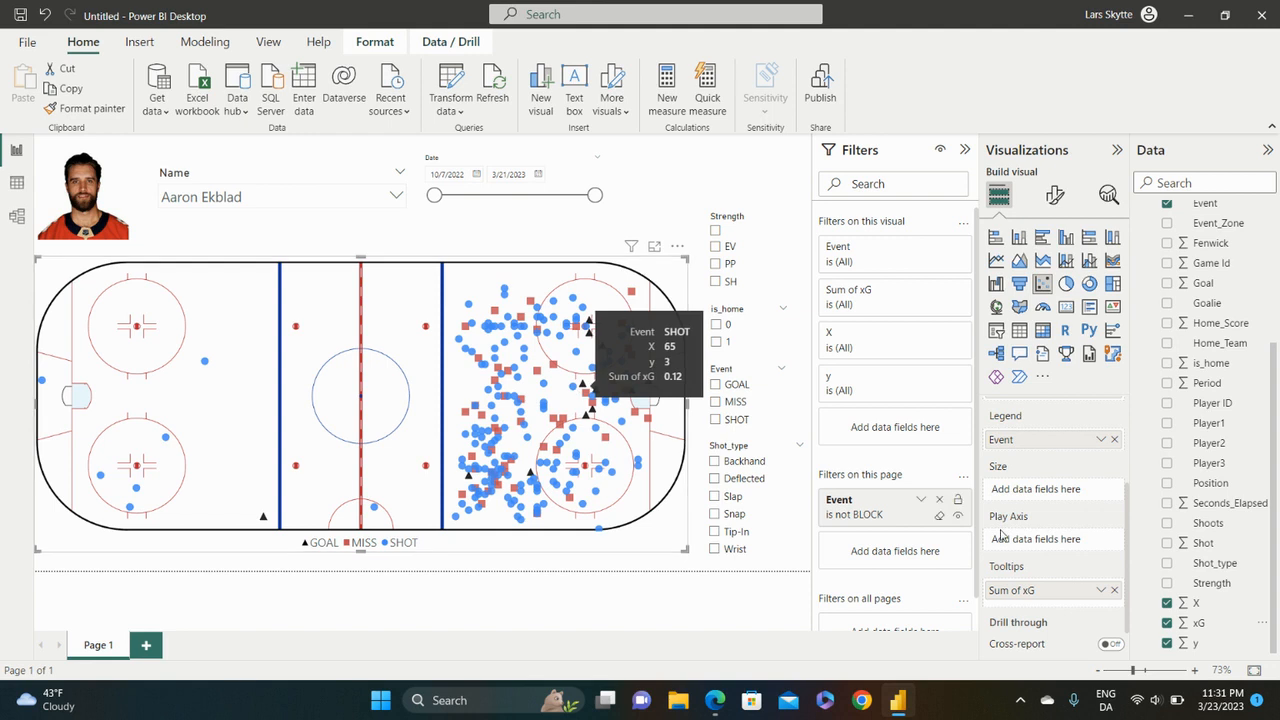
Step: Rename the rink chart's Sum of xG tooltip field to xG for this visual and check a shot's tooltip
{"action": "left_click", "coordinate": [1099, 592]}
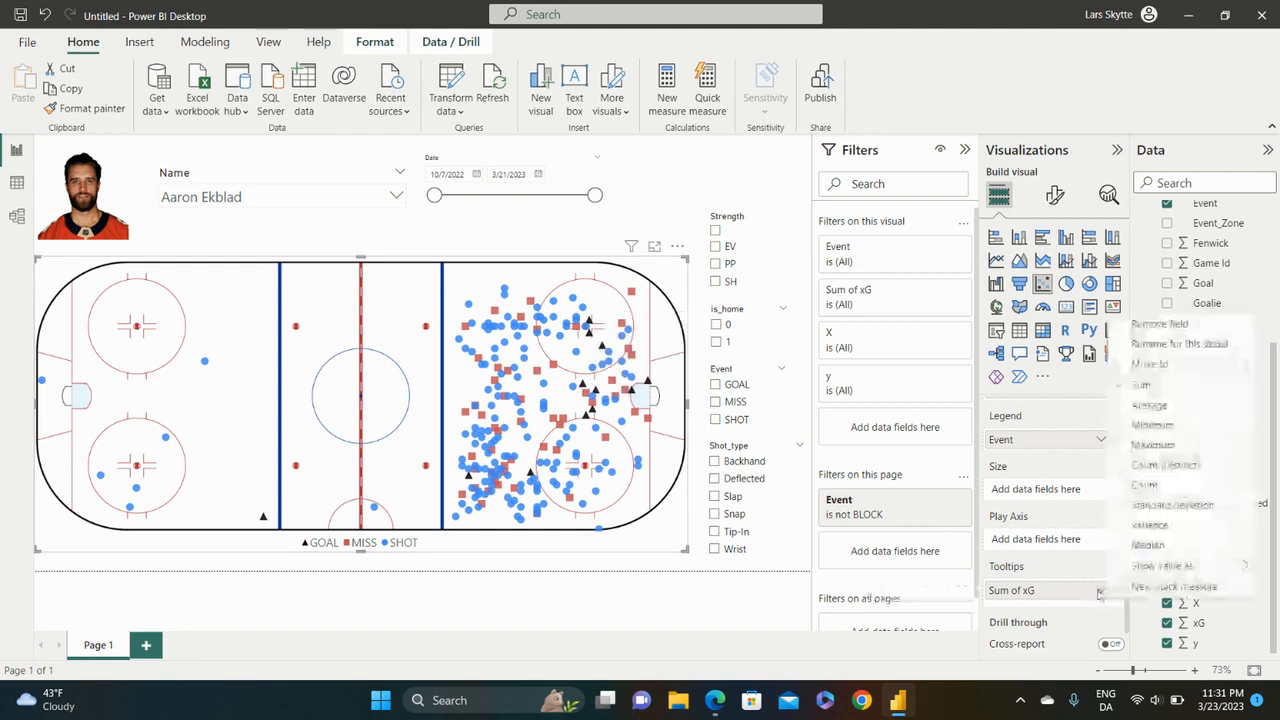
{"action": "left_click", "coordinate": [1180, 344]}
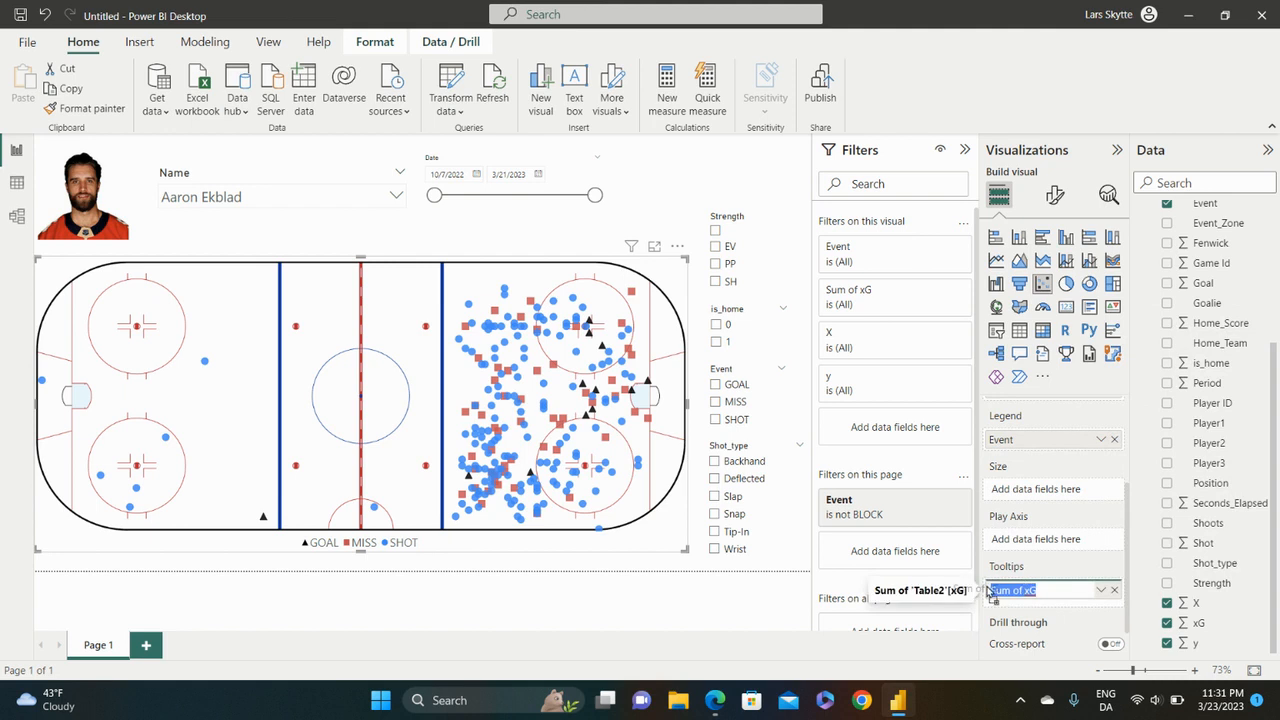
{"action": "left_click", "coordinate": [1026, 591]}
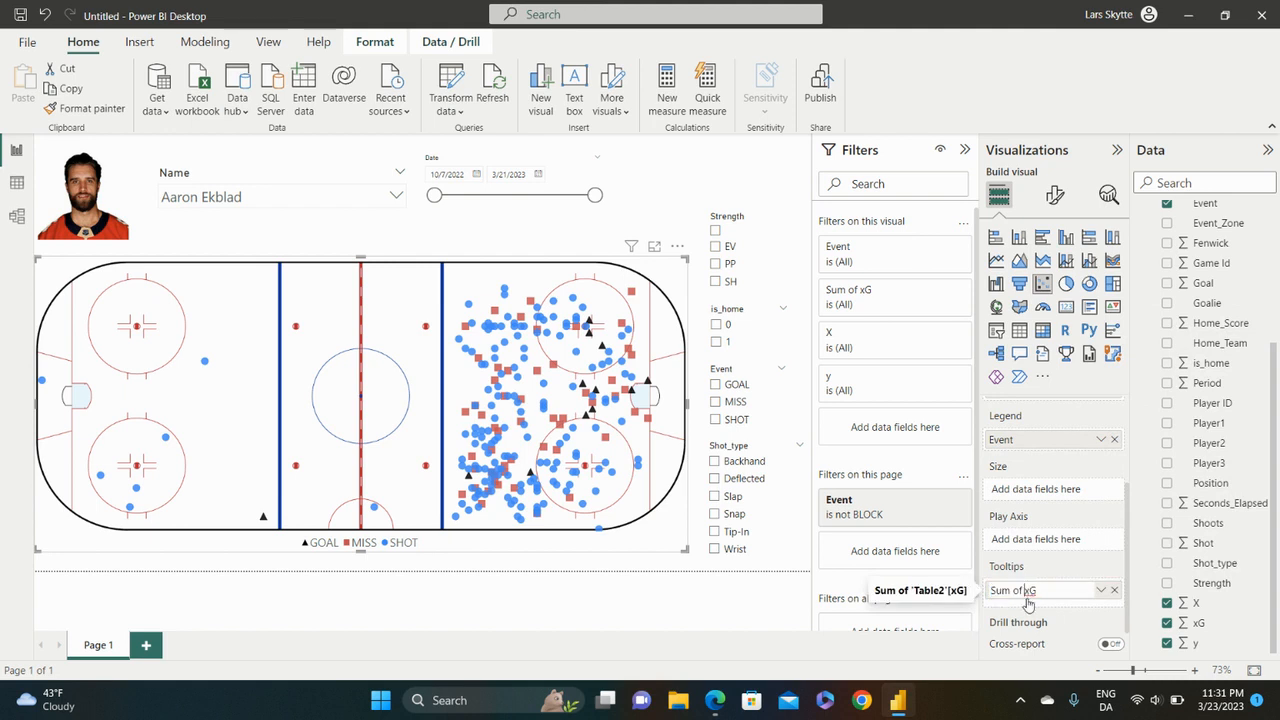
{"action": "key", "text": "BackSpace"}
{"action": "key", "text": "BackSpace"}
{"action": "key", "text": "BackSpace"}
{"action": "key", "text": "BackSpace"}
{"action": "key", "text": "BackSpace"}
{"action": "key", "text": "BackSpace"}
{"action": "key", "text": "BackSpace"}
{"action": "key", "text": "Return"}
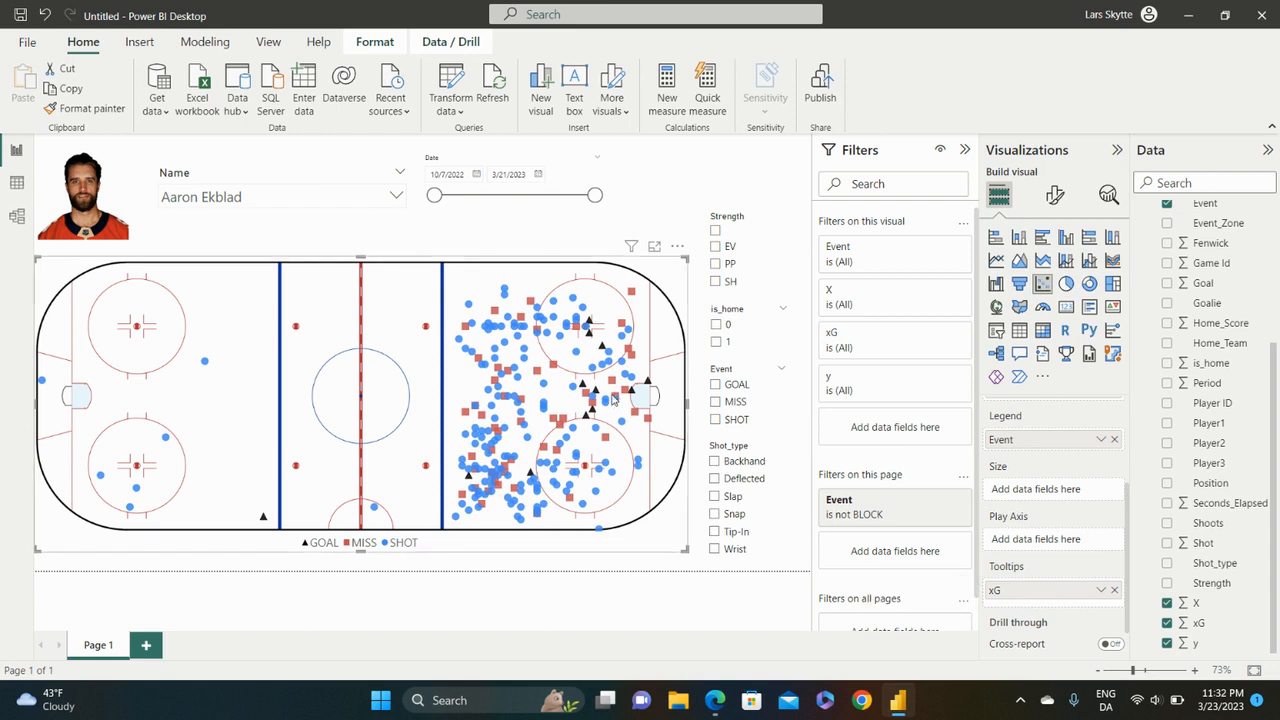
{"action": "mouse_move", "coordinate": [590, 393]}
Step: Search the Name slicer for "ove" and select Alex Ovechkin
{"action": "left_click", "coordinate": [393, 198]}
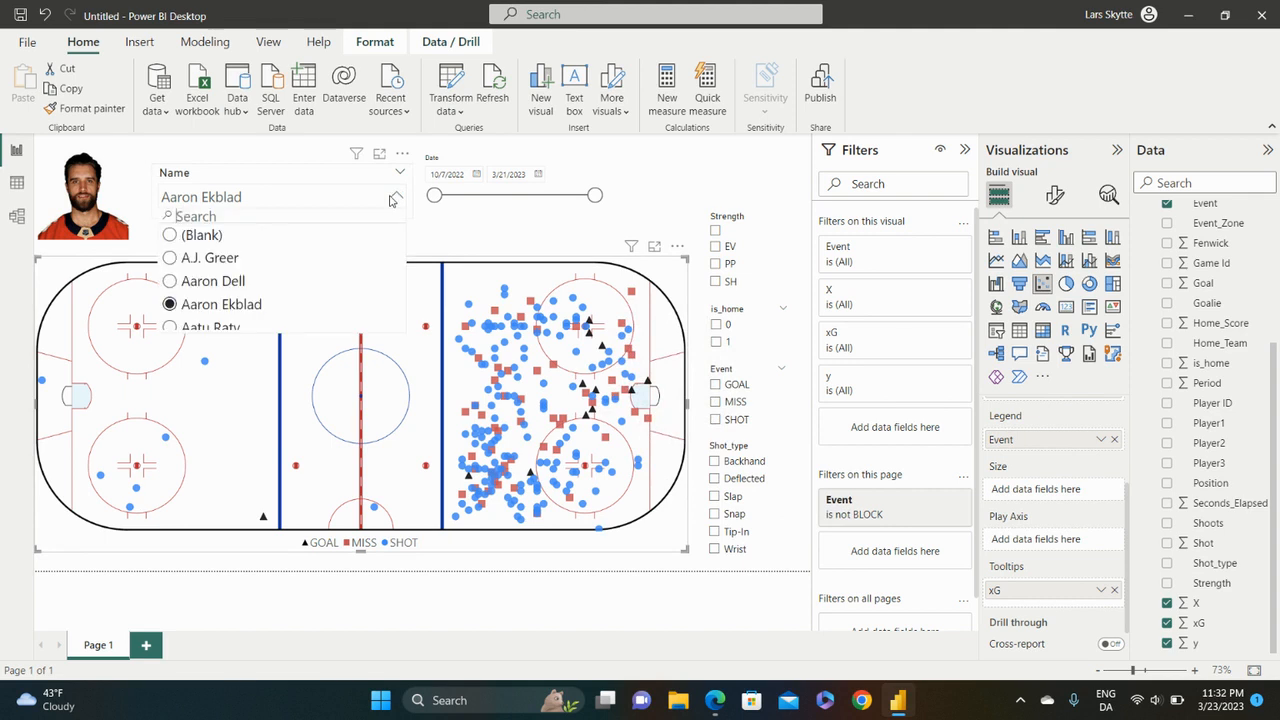
{"action": "left_click", "coordinate": [236, 212]}
{"action": "type", "text": "ove"}
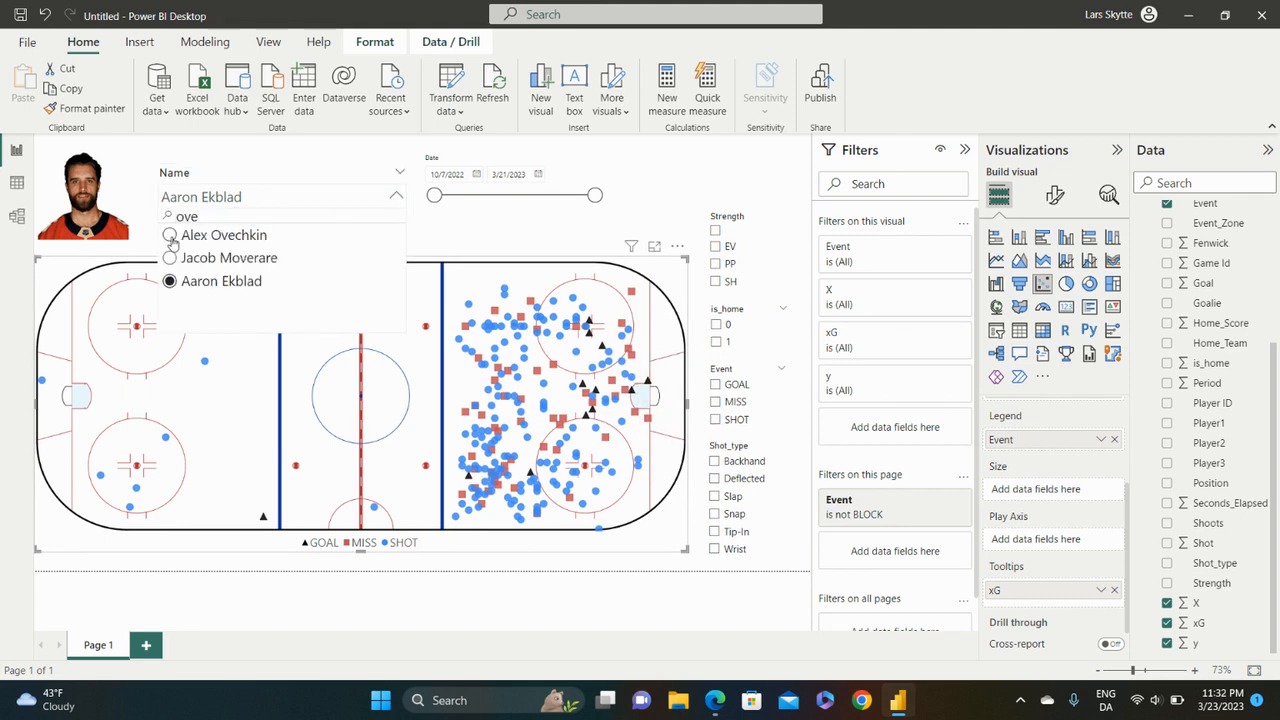
{"action": "left_click", "coordinate": [170, 235]}
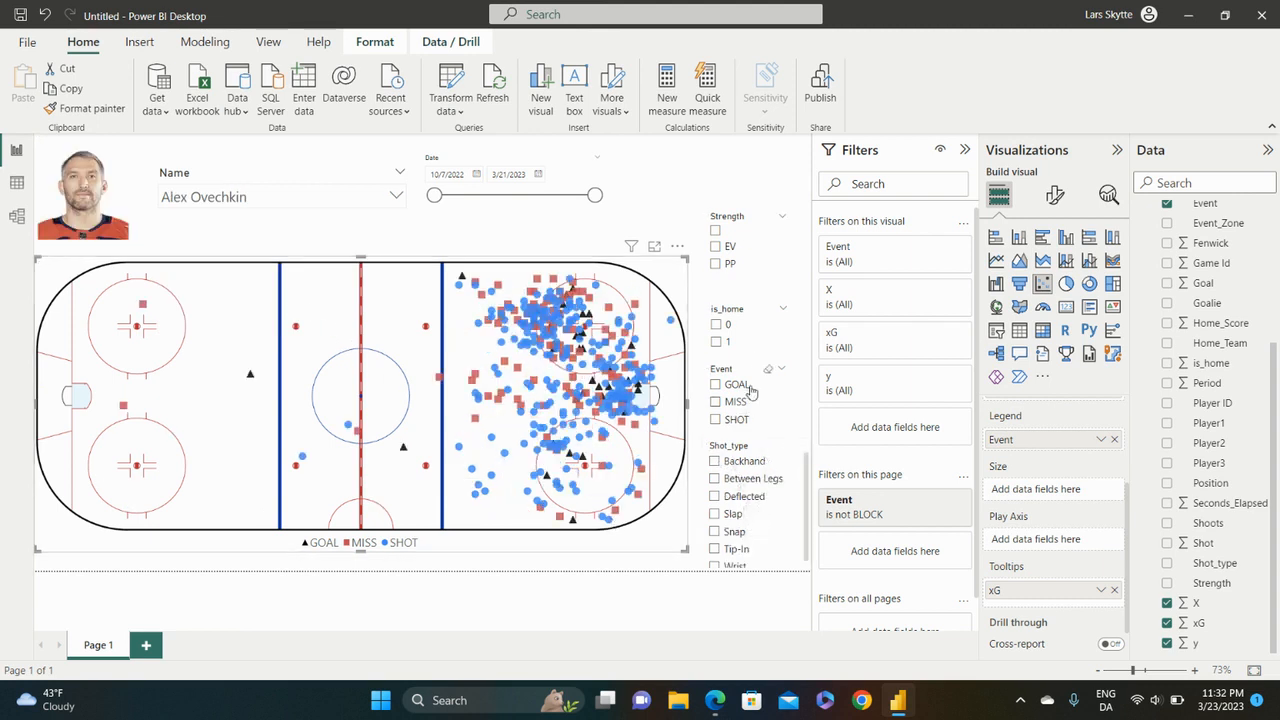
Step: Filter the rink chart to Shot_type Slap and Strength PP, and check the shots that remain
{"action": "scroll", "coordinate": [788, 500], "scroll_direction": "down", "scroll_amount": 1}
{"action": "scroll", "coordinate": [788, 500], "scroll_direction": "up", "scroll_amount": 1}
{"action": "scroll", "coordinate": [789, 501], "scroll_direction": "down", "scroll_amount": 1}
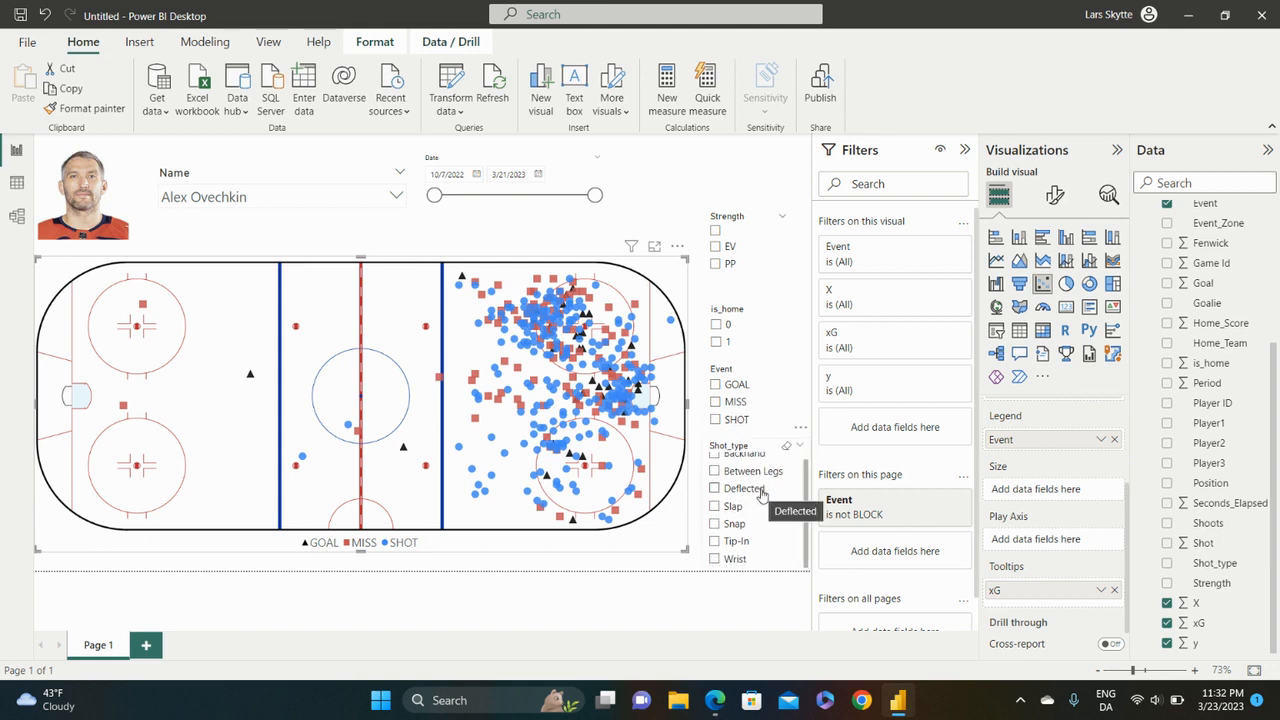
{"action": "scroll", "coordinate": [748, 510], "scroll_direction": "up", "scroll_amount": 1}
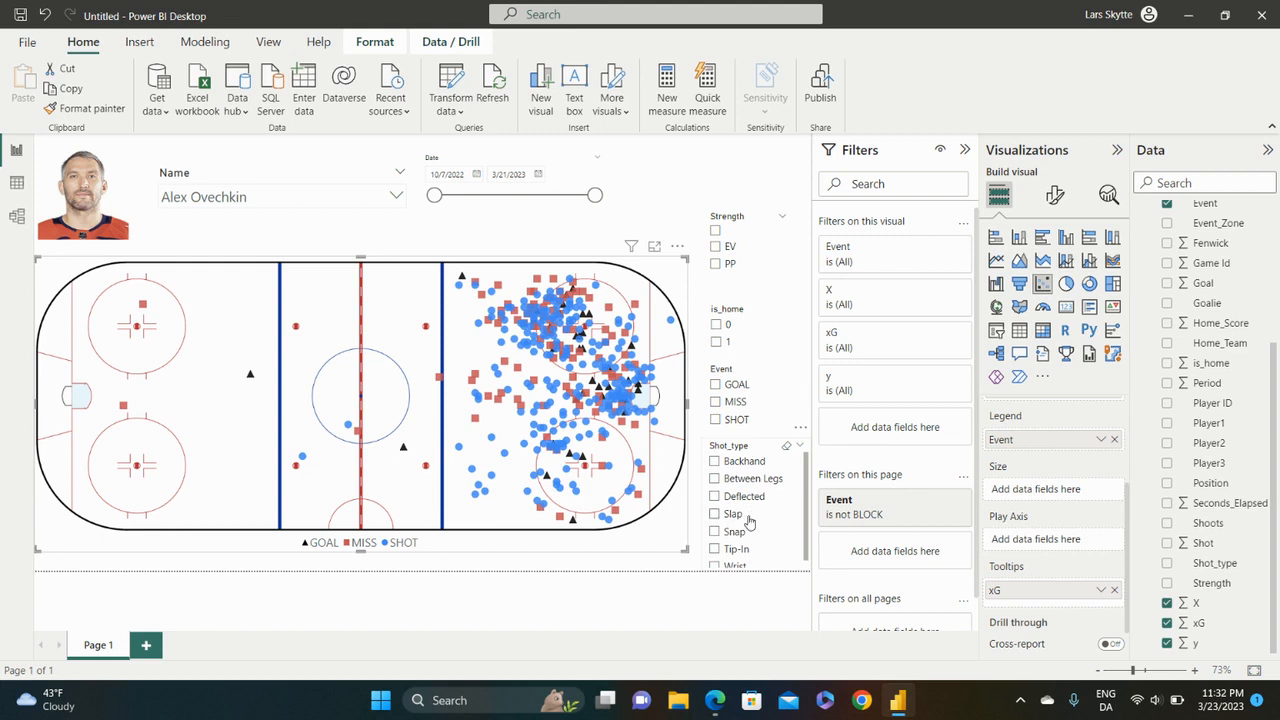
{"action": "left_click", "coordinate": [714, 513]}
{"action": "left_click", "coordinate": [714, 513]}
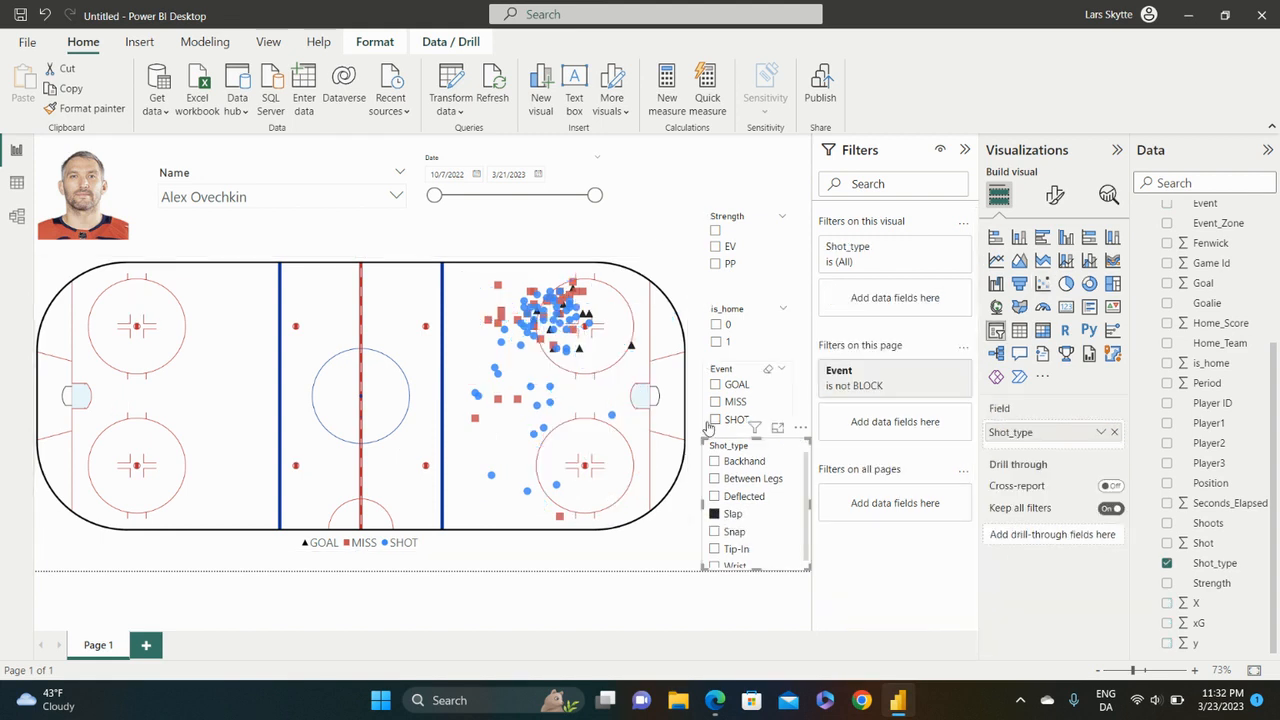
{"action": "left_click", "coordinate": [715, 263]}
{"action": "left_click", "coordinate": [715, 263]}
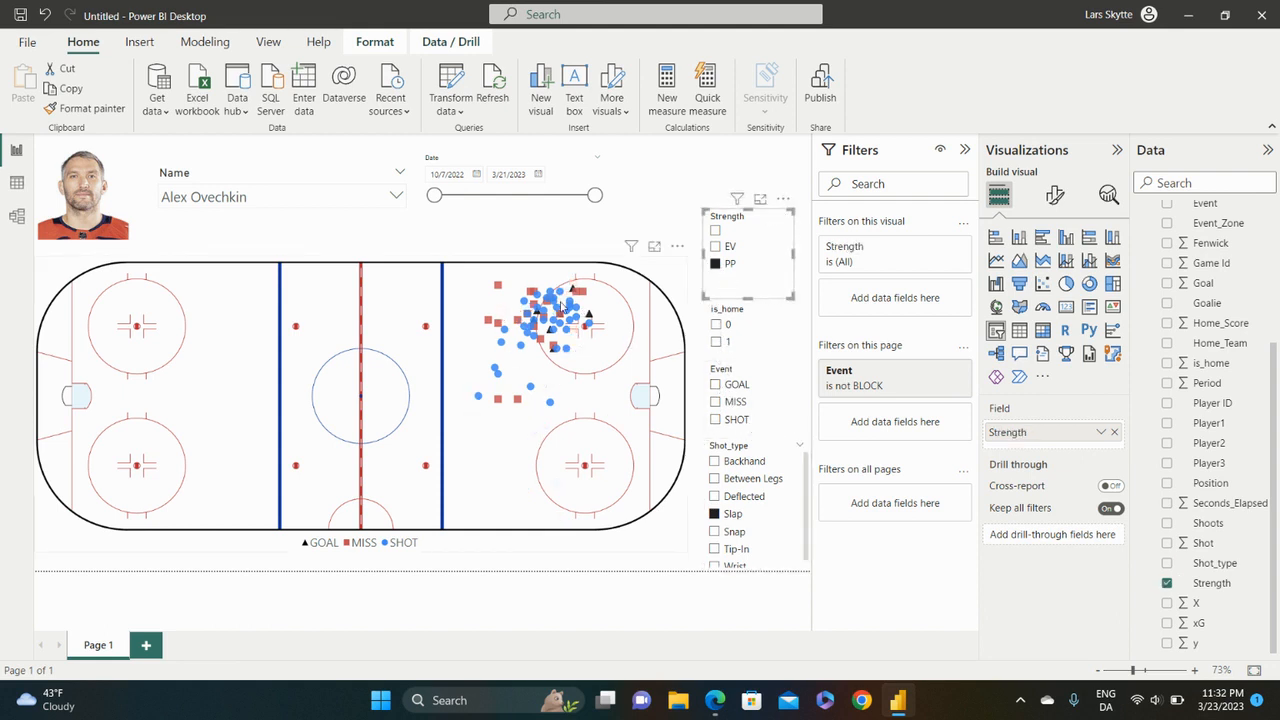
{"action": "mouse_move", "coordinate": [562, 322]}
{"action": "left_click", "coordinate": [655, 182]}
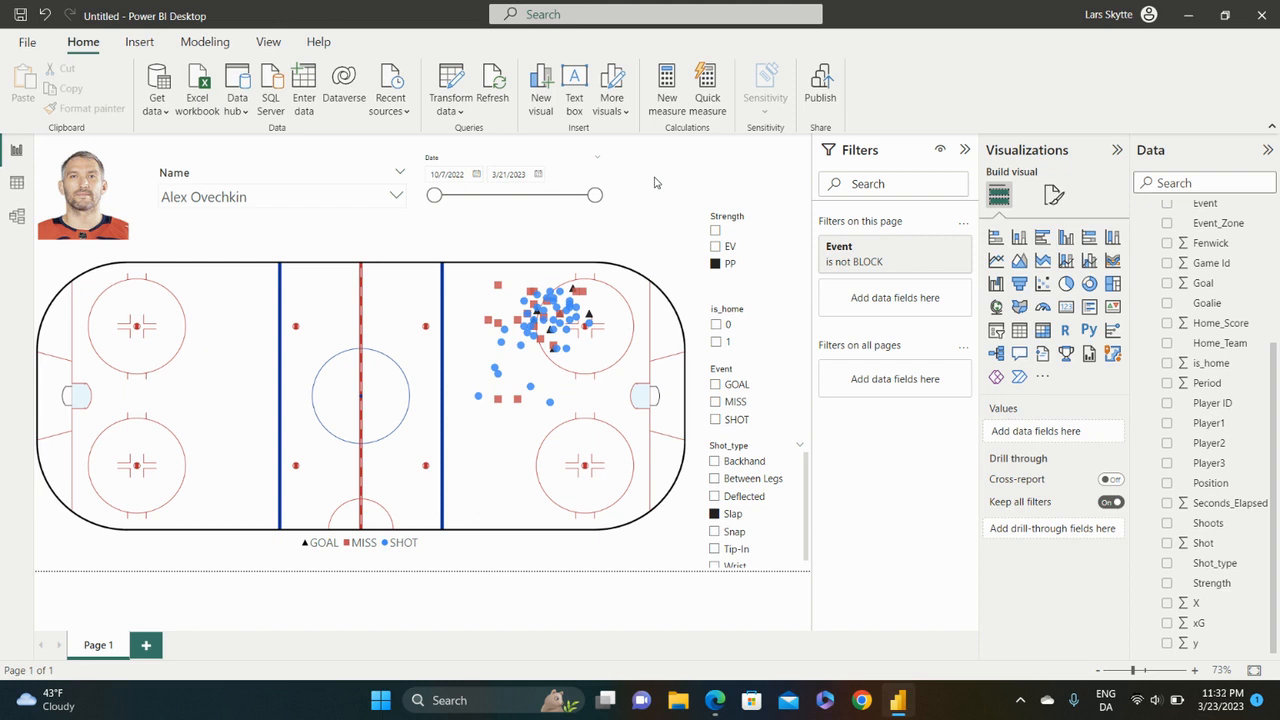
Step: Save the report on the Desktop as Shot tool, replacing the existing Power BI file
{"action": "left_click", "coordinate": [18, 15]}
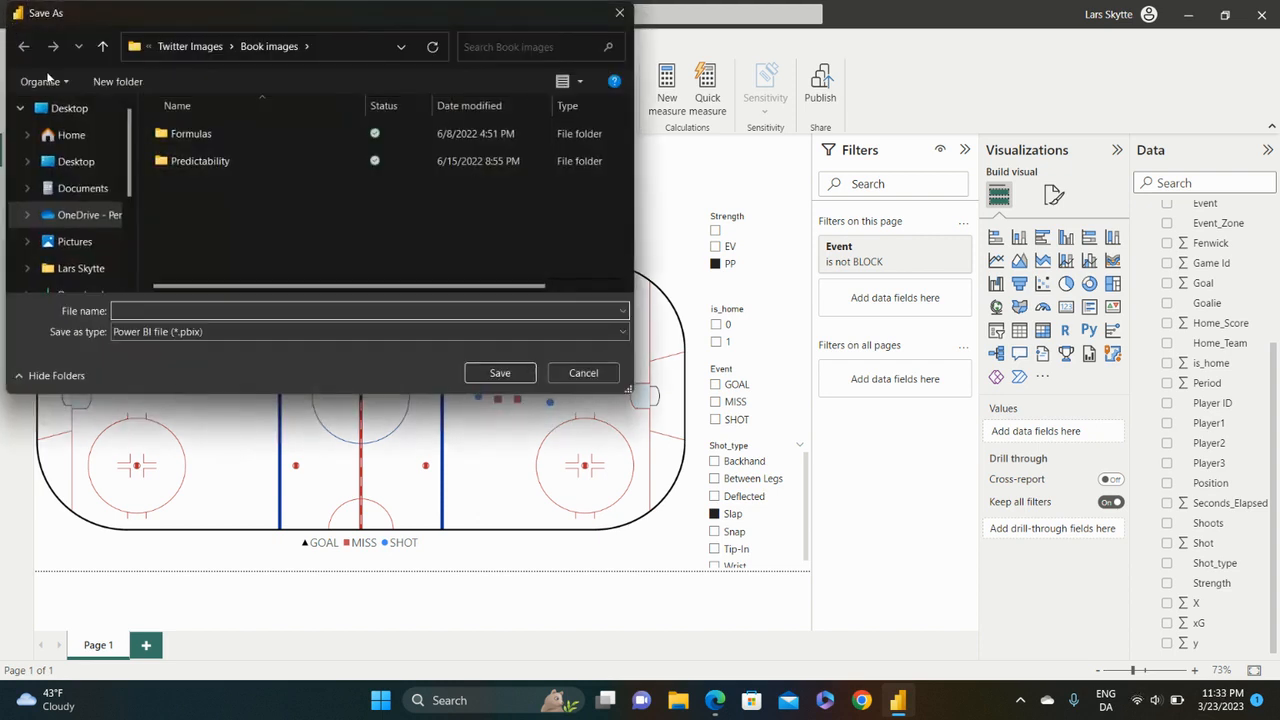
{"action": "left_click", "coordinate": [62, 108]}
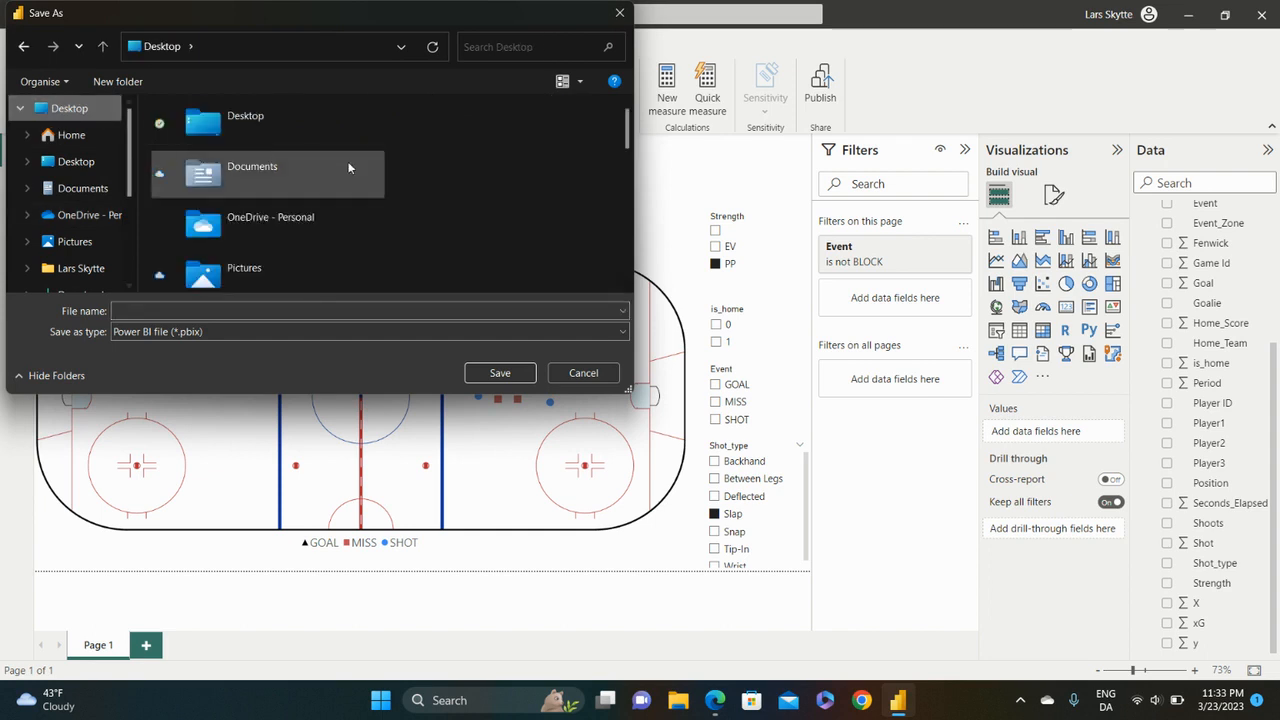
{"action": "scroll", "coordinate": [305, 162], "scroll_direction": "down", "scroll_amount": 5}
{"action": "left_click", "coordinate": [267, 230]}
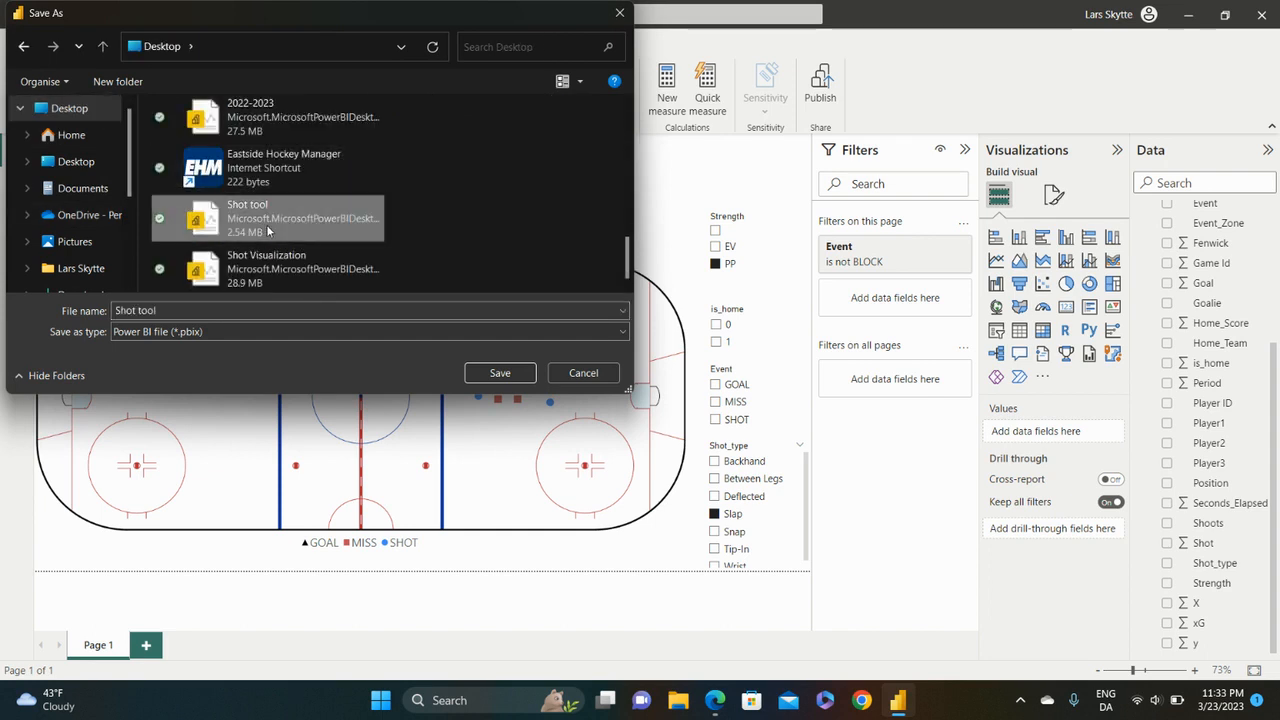
{"action": "left_click", "coordinate": [500, 372]}
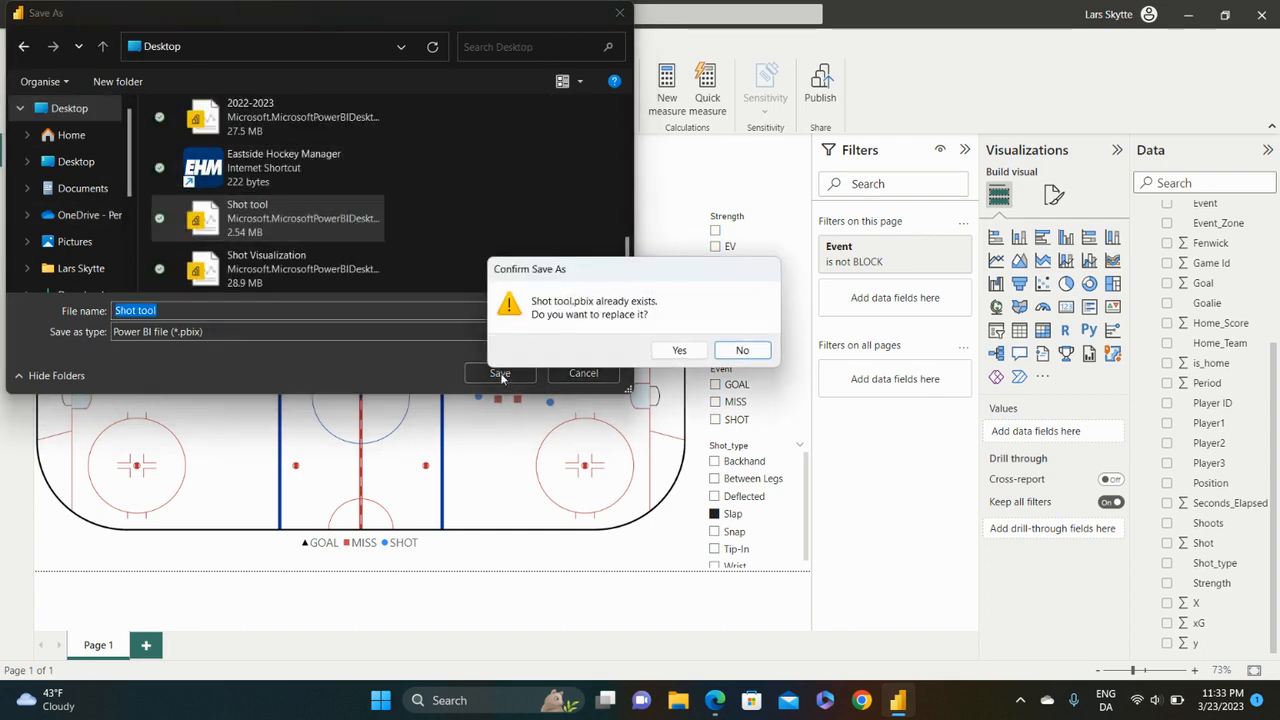
{"action": "left_click", "coordinate": [680, 350]}
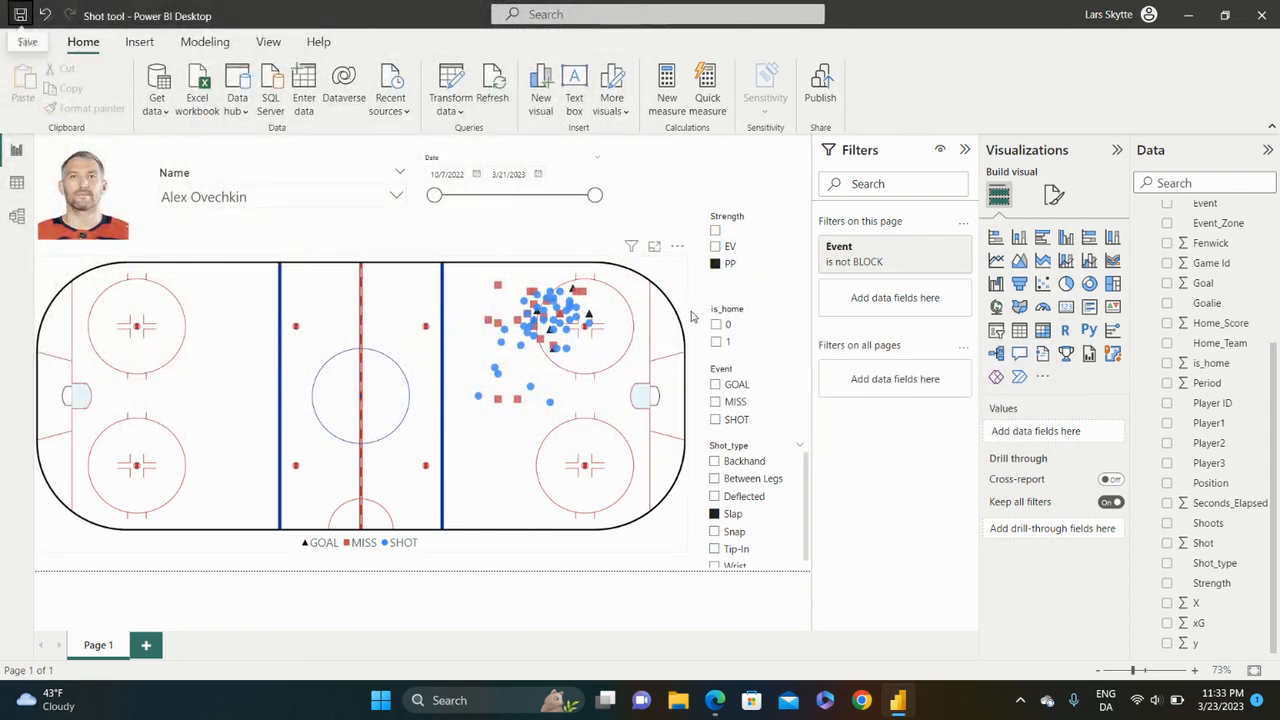
Step: Publish the report to My workspace and open the published Shot tool report in the browser
{"action": "left_click", "coordinate": [822, 90]}
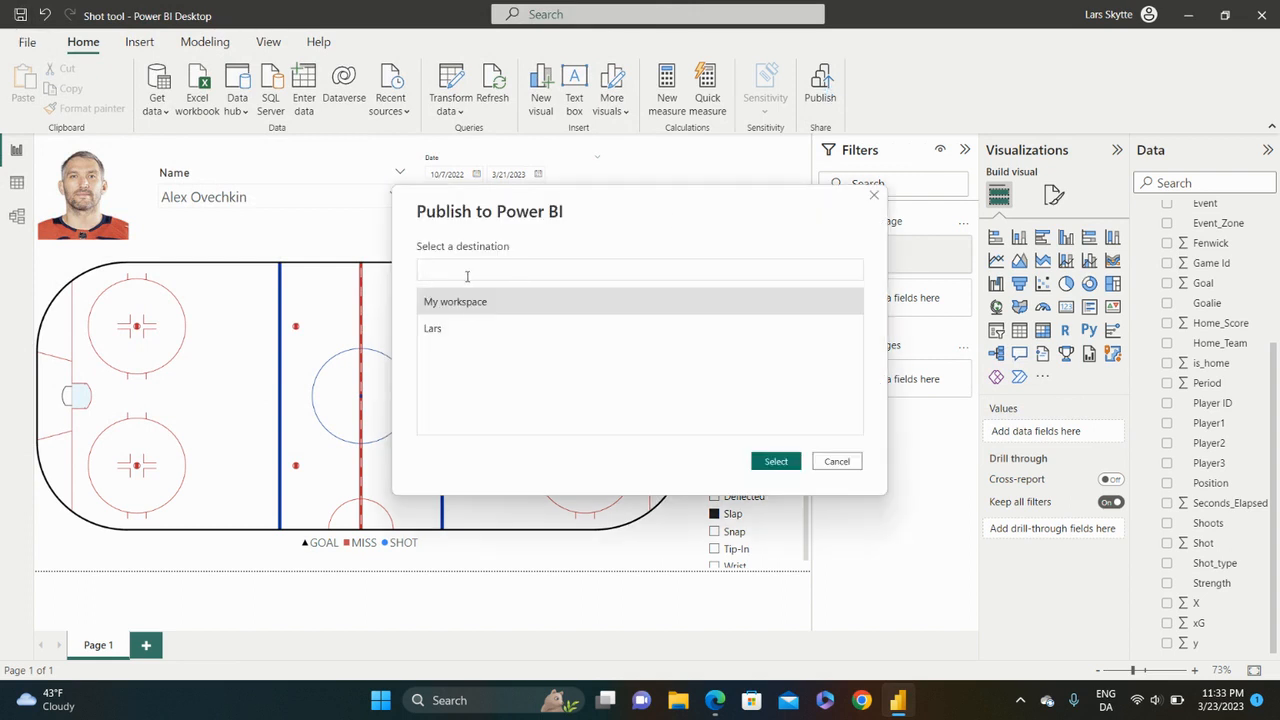
{"action": "double_click", "coordinate": [470, 305]}
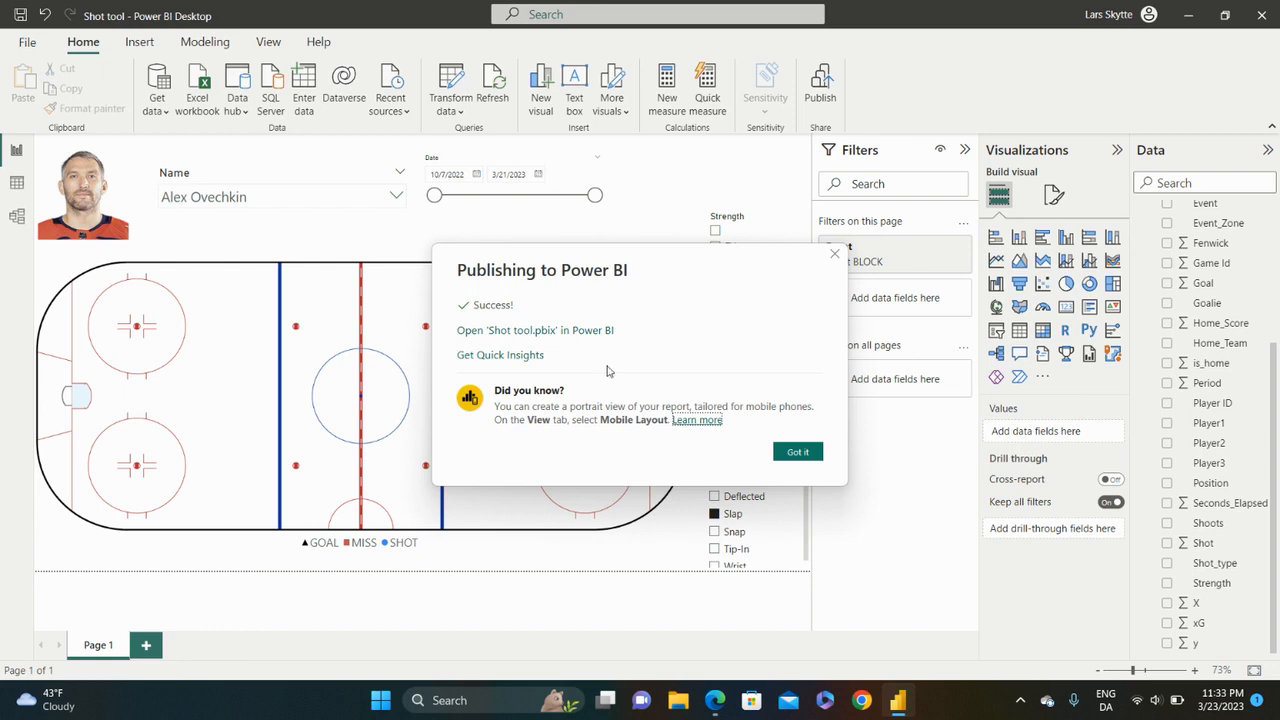
{"action": "left_click", "coordinate": [563, 339]}
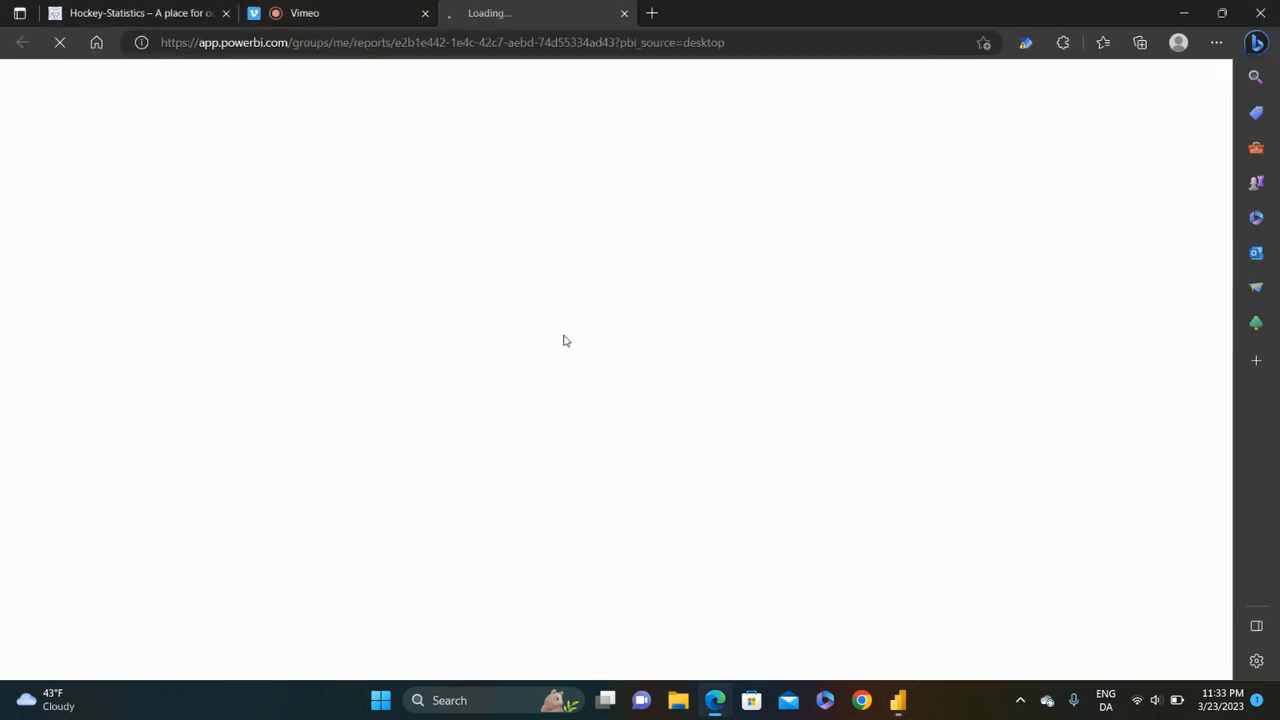
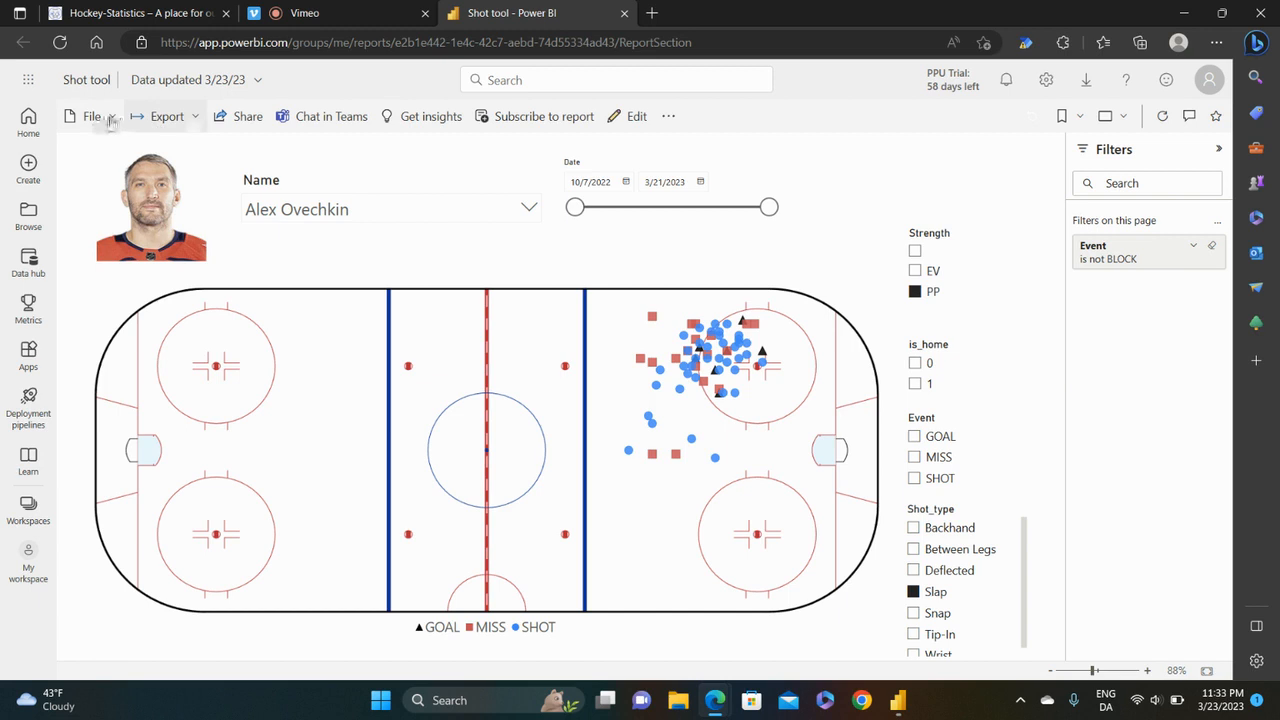
Step: Create a public web embed code for the published report and copy its shareable link
{"action": "left_click", "coordinate": [98, 117]}
{"action": "mouse_move", "coordinate": [150, 270]}
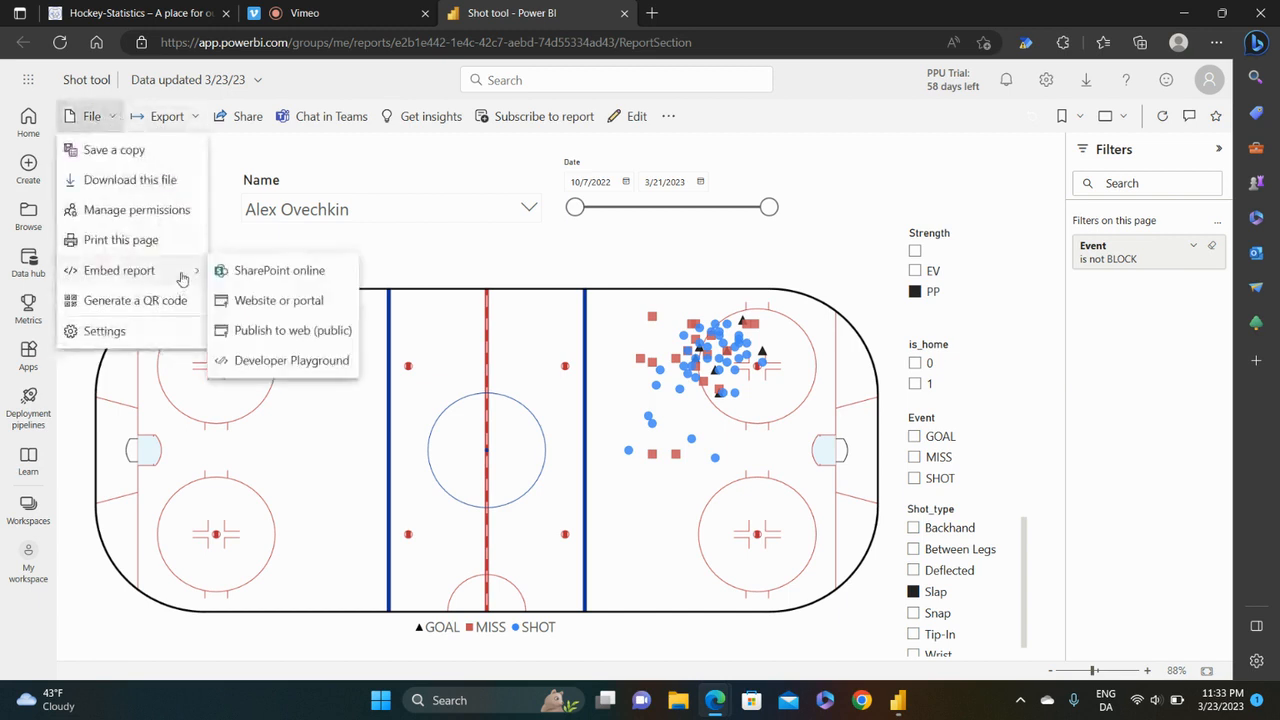
{"action": "left_click", "coordinate": [285, 333]}
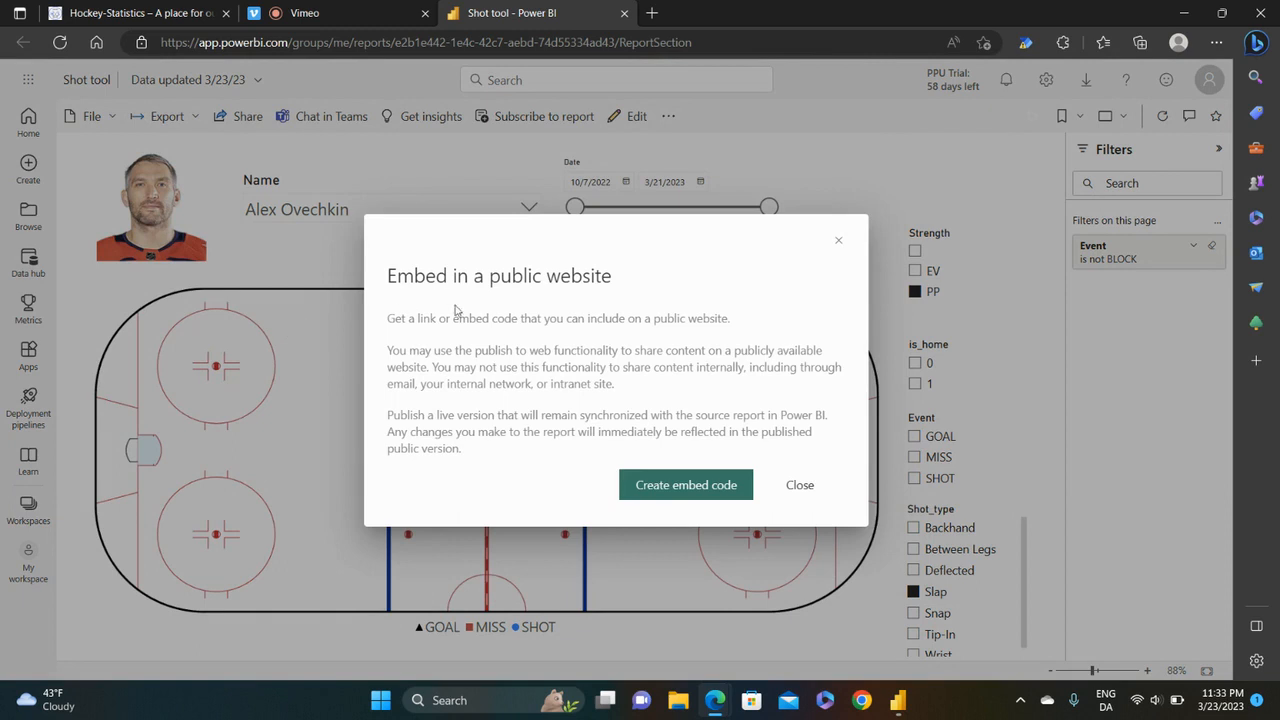
{"action": "left_click", "coordinate": [686, 486]}
{"action": "left_click", "coordinate": [690, 490]}
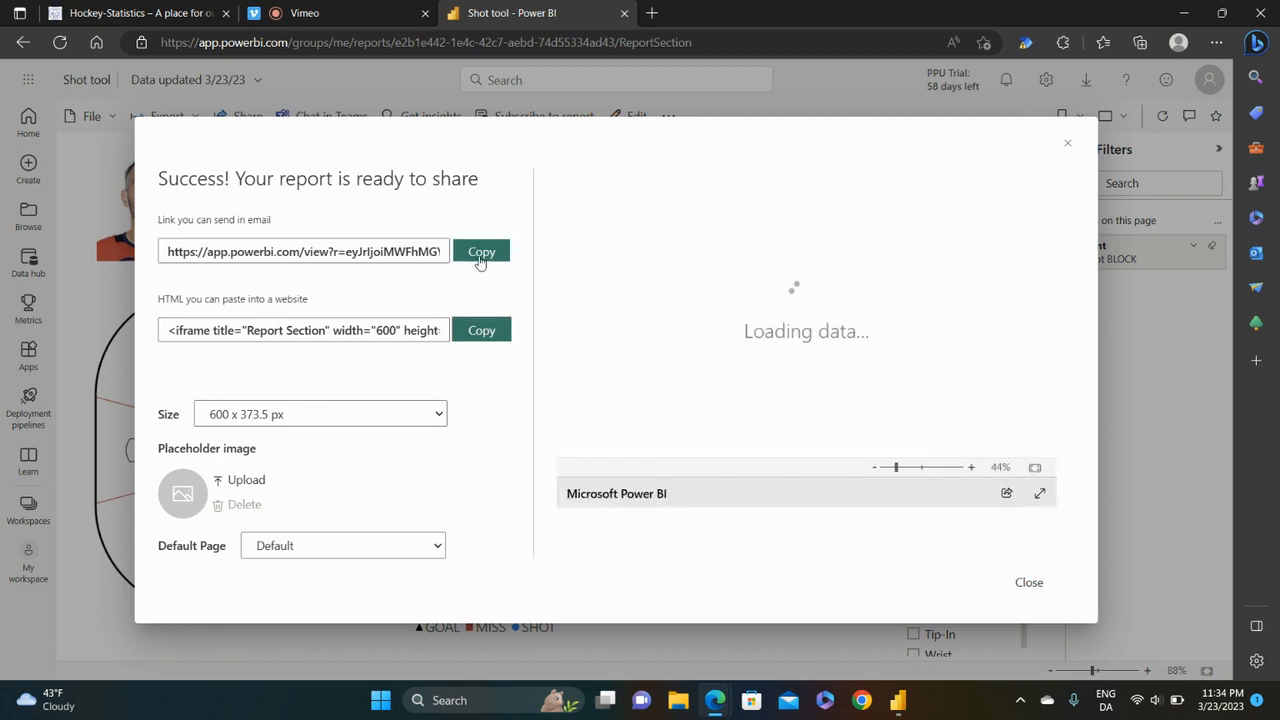
{"action": "left_click", "coordinate": [480, 254]}
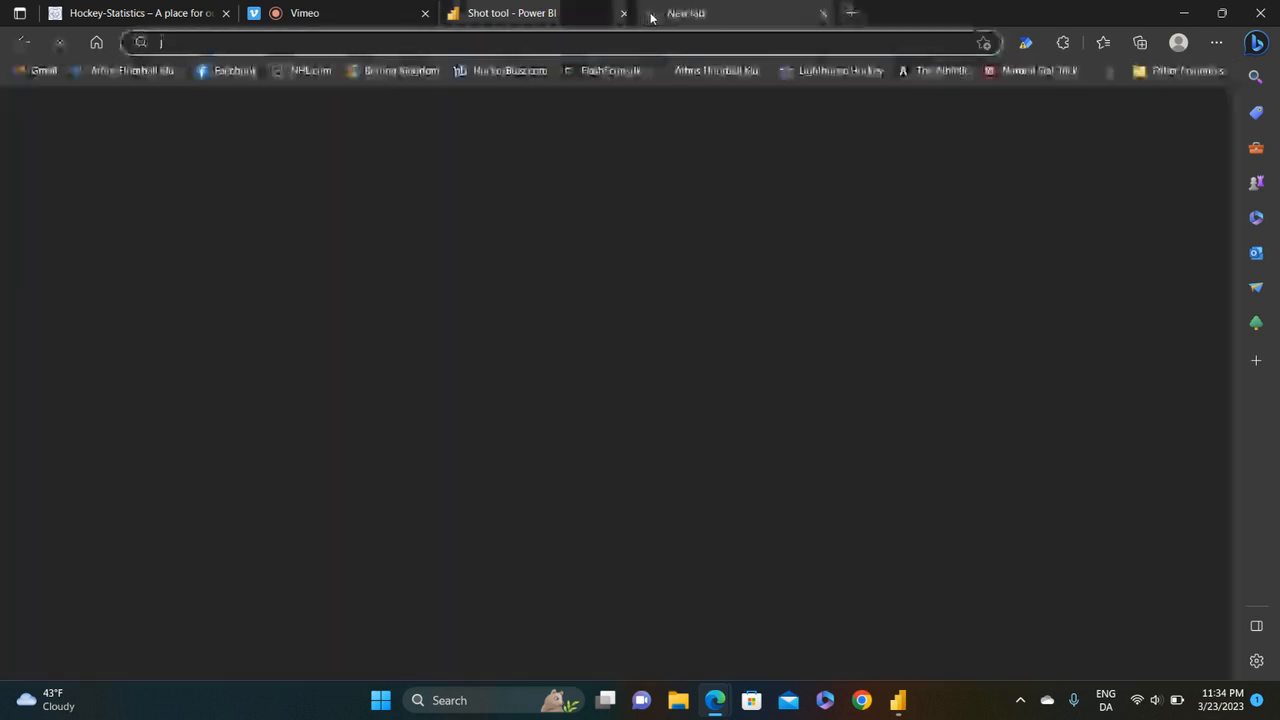
Step: Open the copied public report link in a new browser tab
{"action": "left_click", "coordinate": [651, 13]}
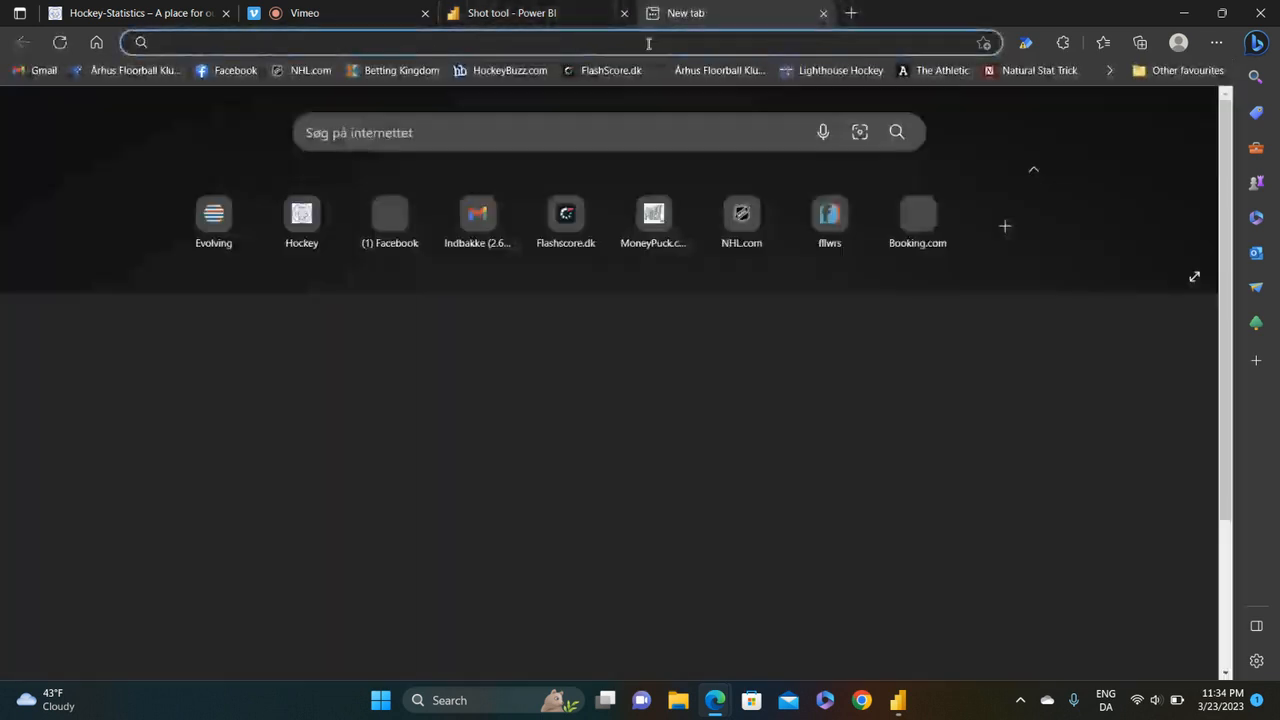
{"action": "key", "text": "ctrl+v"}
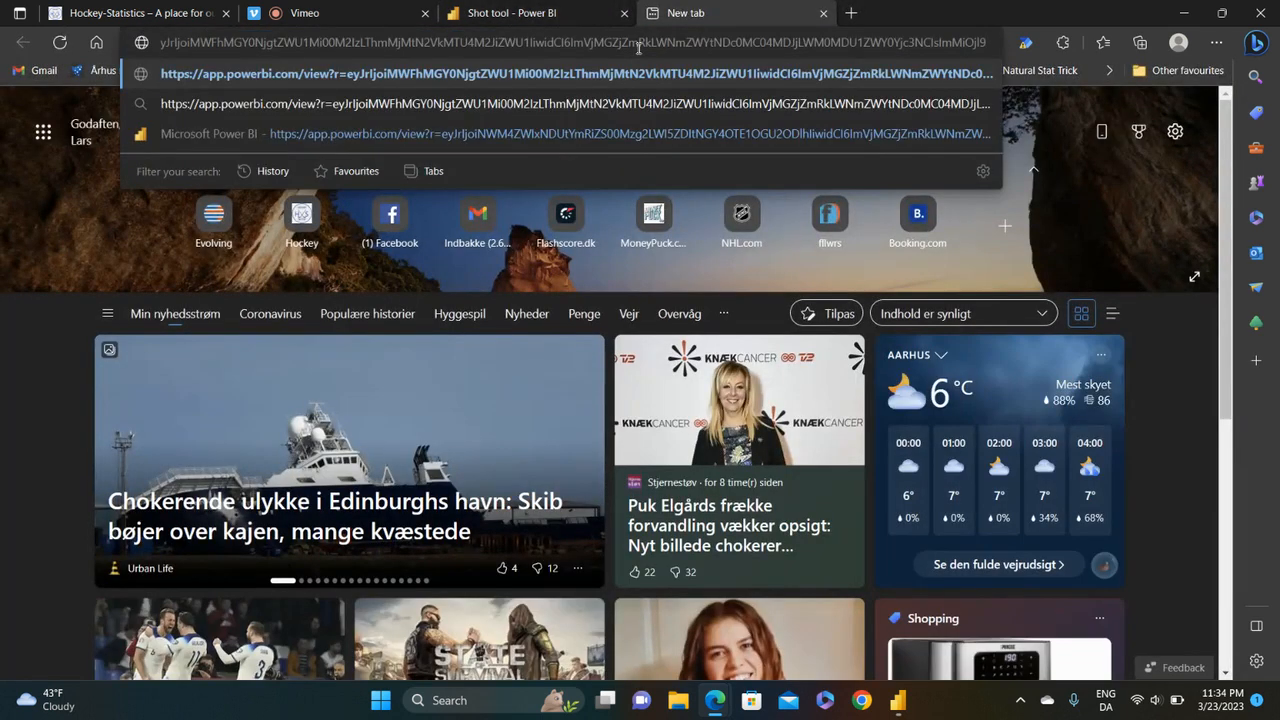
{"action": "key", "text": "Return"}
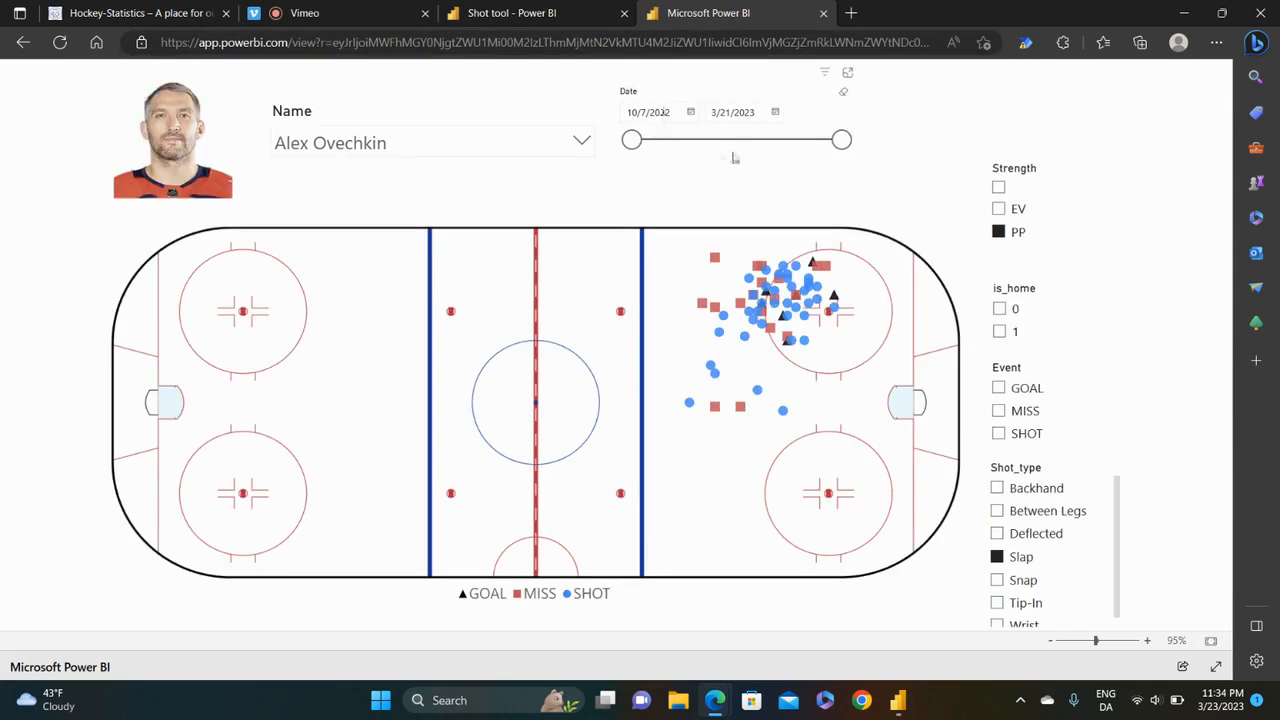
Step: Test the public report's slicers by switching Strength to EV, and clear the Strength and Shot_type selections
{"action": "mouse_move", "coordinate": [841, 139]}
{"action": "left_mouse_down"}
{"action": "mouse_move", "coordinate": [772, 141]}
{"action": "mouse_move", "coordinate": [841, 140]}
{"action": "left_mouse_up"}
{"action": "left_click", "coordinate": [998, 208]}
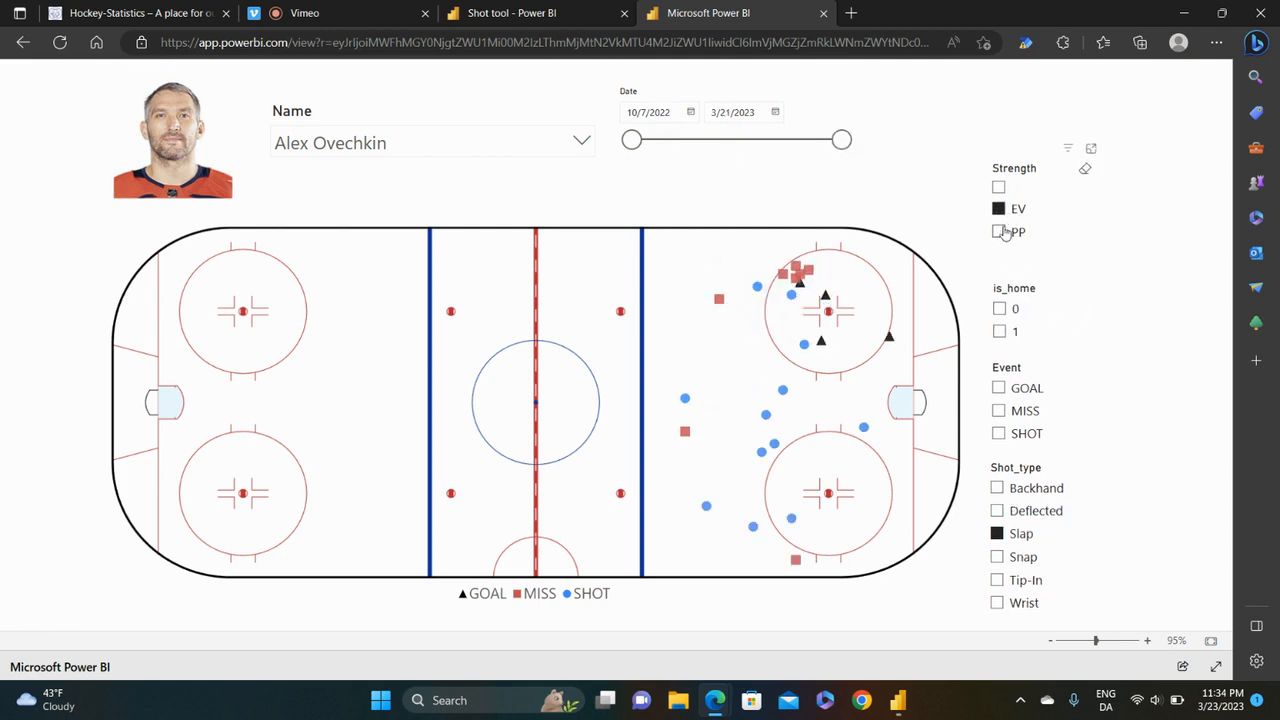
{"action": "left_click", "coordinate": [997, 557]}
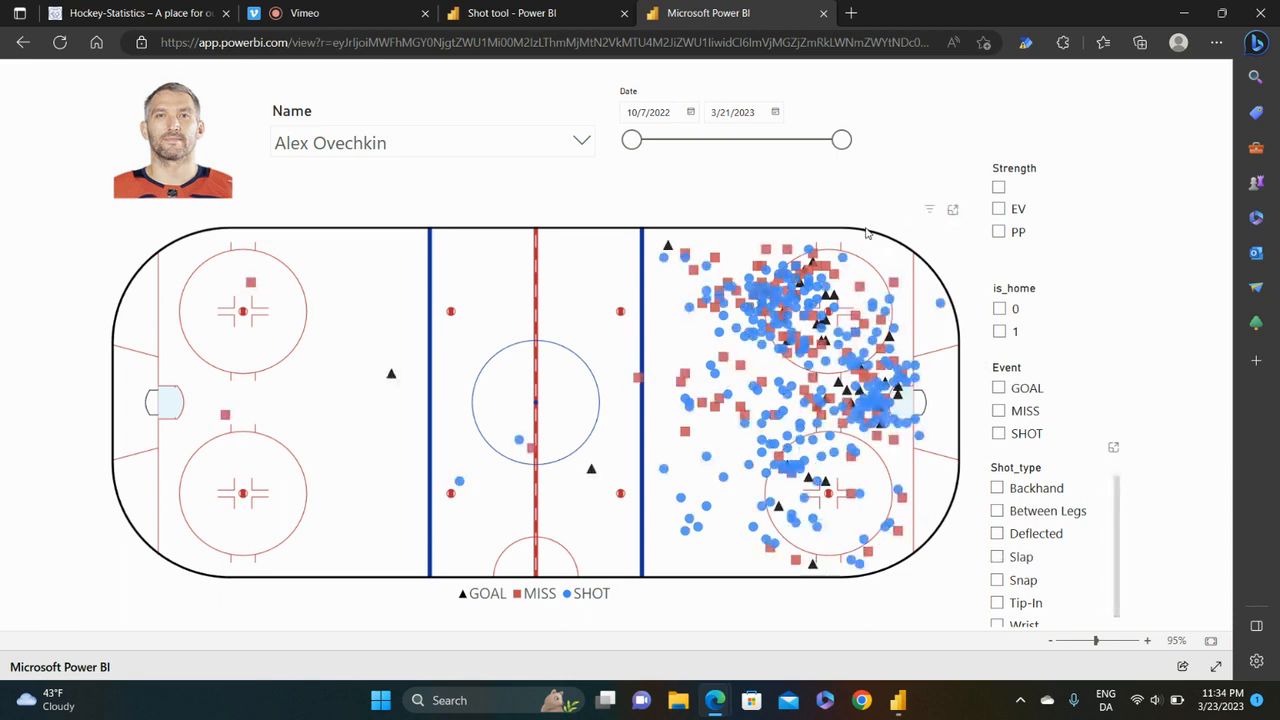
Step: Switch to Power BI Desktop, dismiss the publishing message, and export the rink chart's data to the Desktop as Shot data2.csv
{"action": "left_click", "coordinate": [898, 700]}
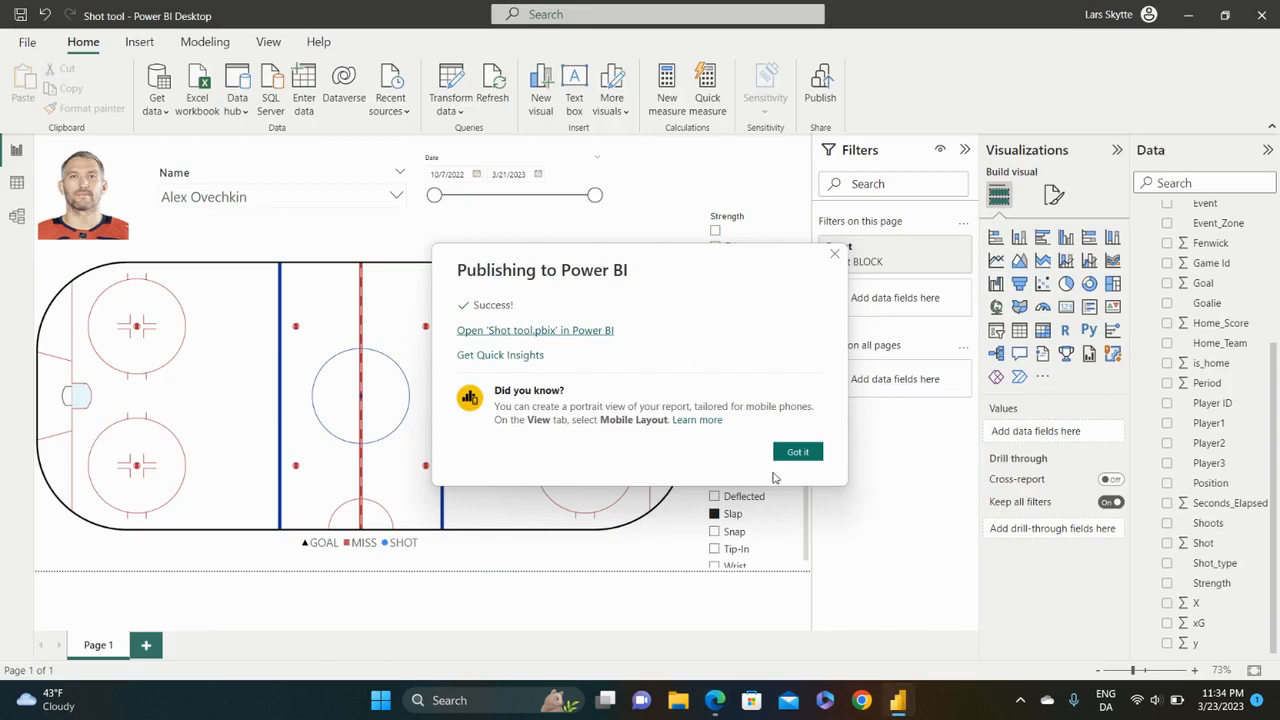
{"action": "left_click", "coordinate": [797, 451]}
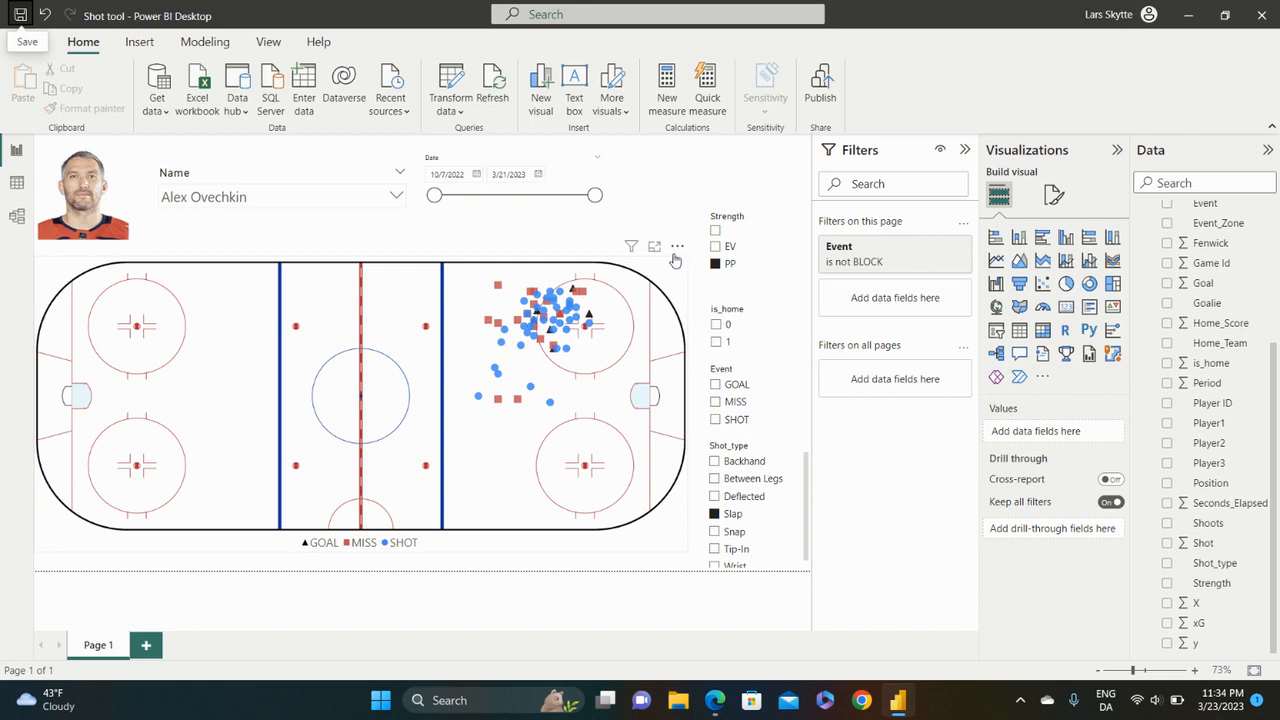
{"action": "left_click", "coordinate": [677, 246]}
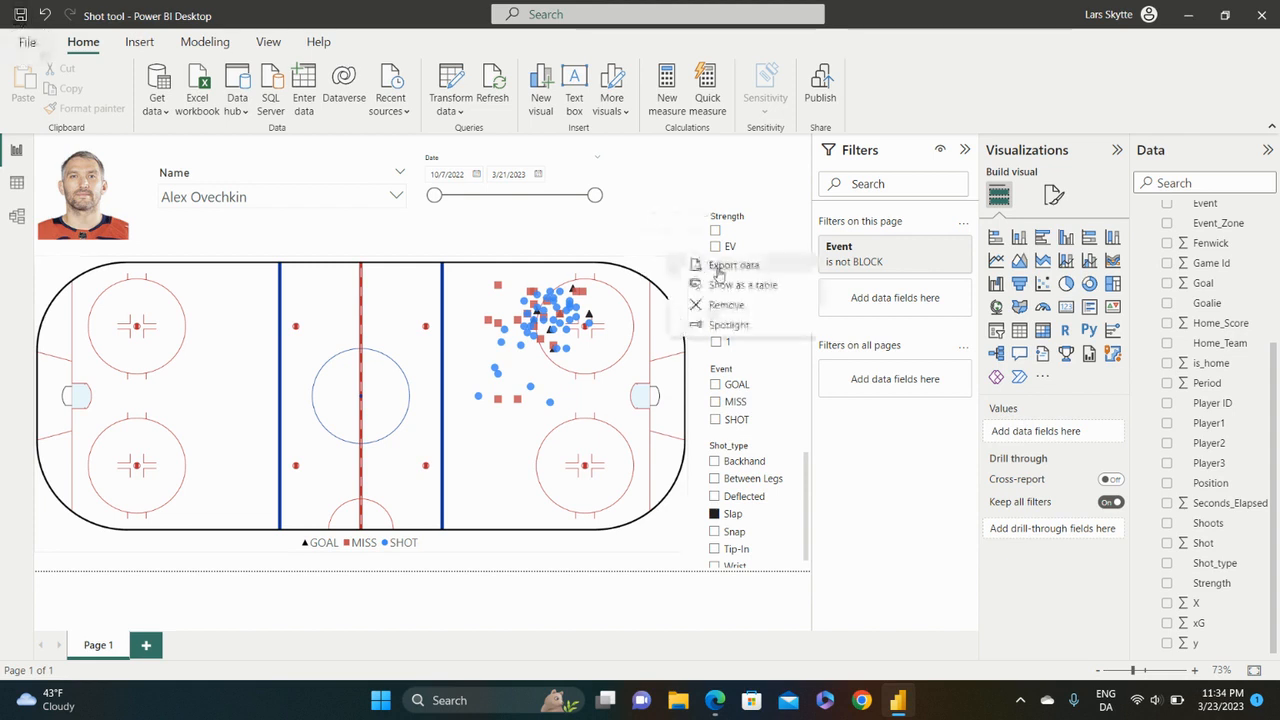
{"action": "left_click", "coordinate": [718, 268]}
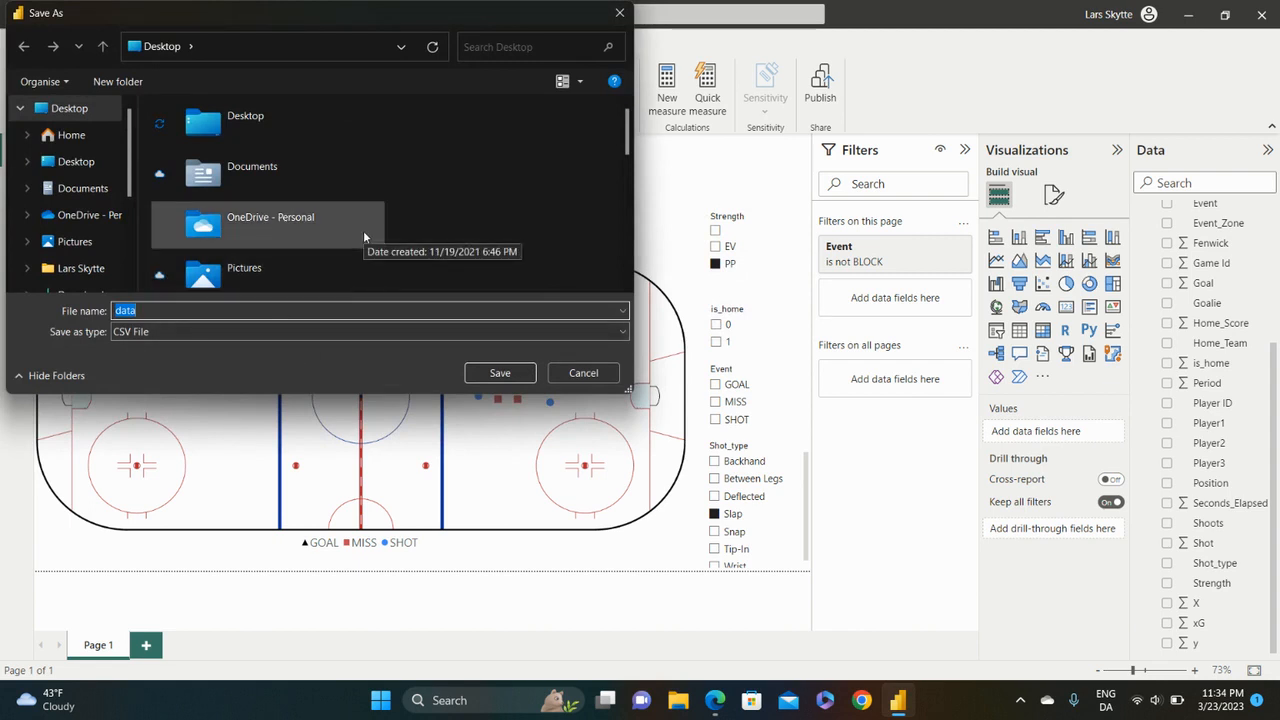
{"action": "type", "text": "Sho"}
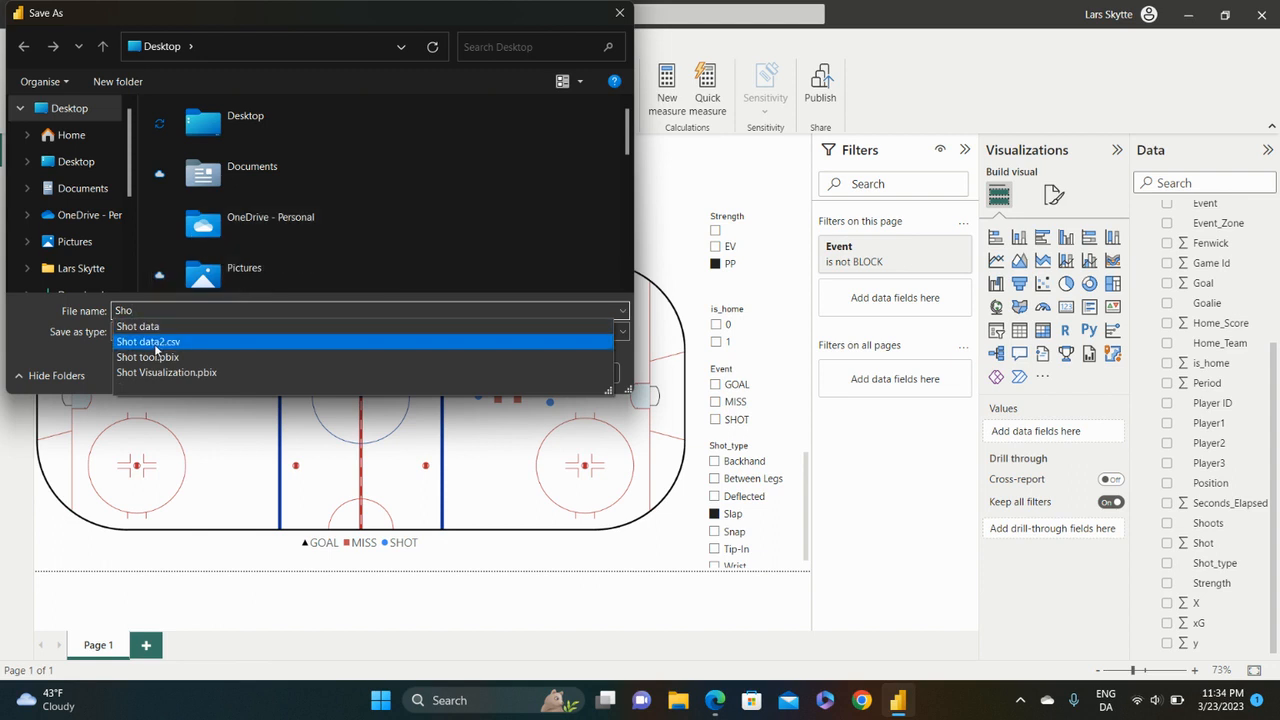
{"action": "left_click", "coordinate": [155, 343]}
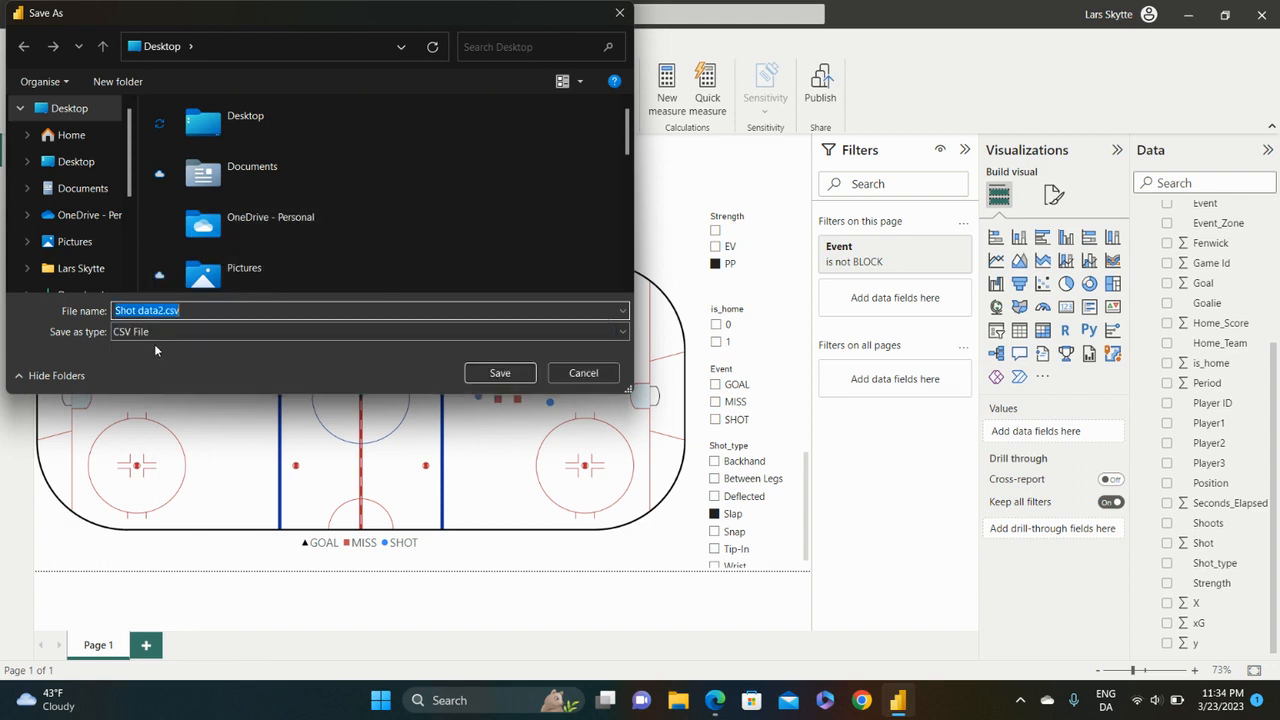
{"action": "left_click", "coordinate": [500, 376]}
{"action": "left_click", "coordinate": [682, 351]}
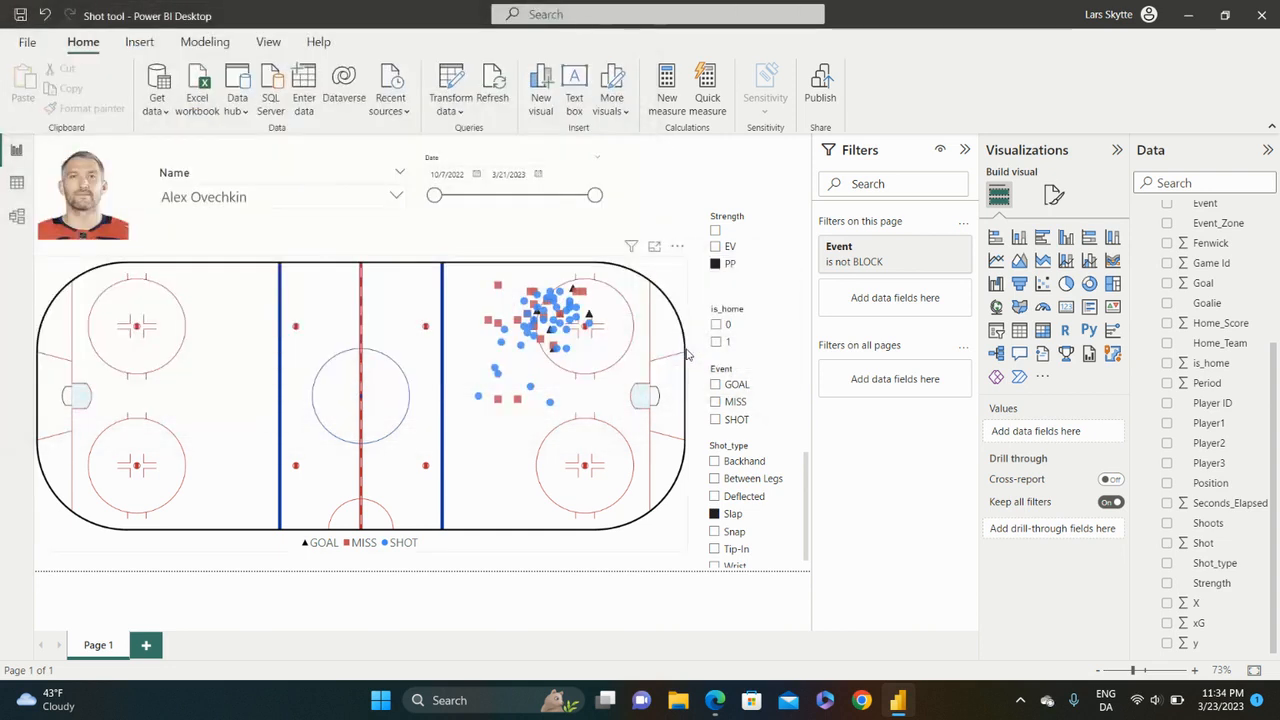
Step: Open the exported Shot data2 file from the desktop and select its X, y, Event and xG columns of data
{"action": "left_click", "coordinate": [1188, 20]}
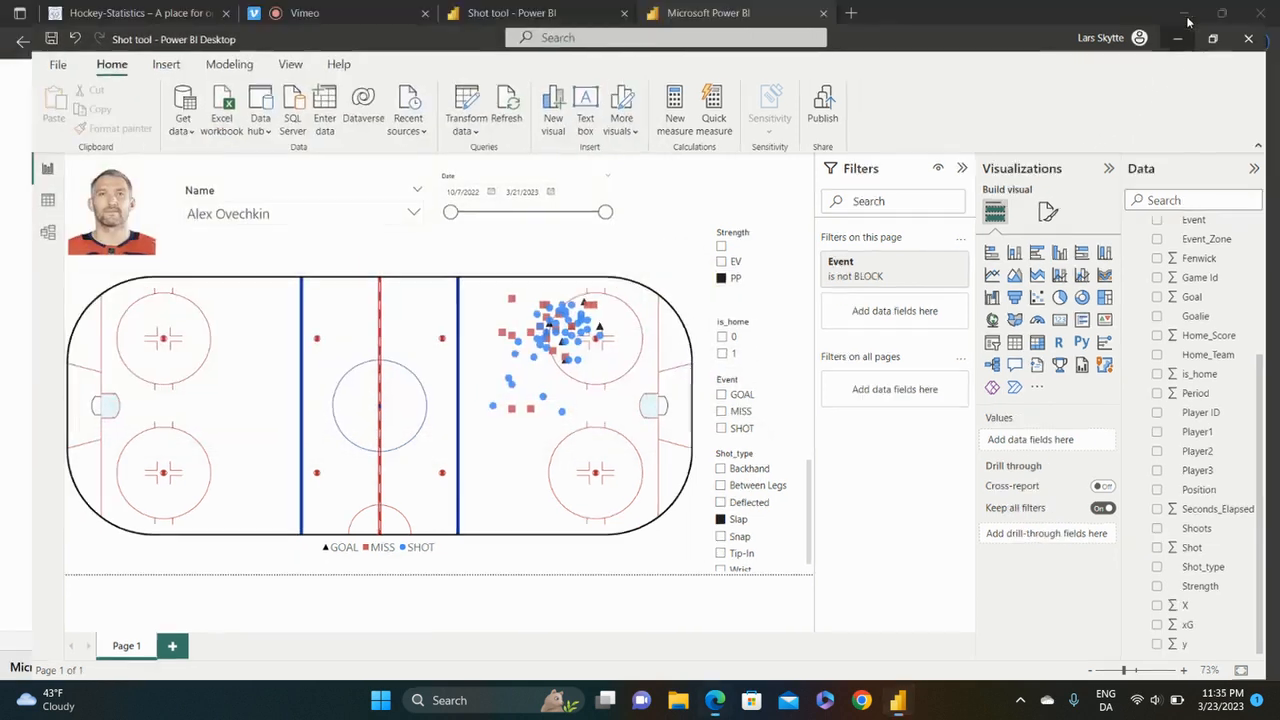
{"action": "left_click", "coordinate": [1184, 14]}
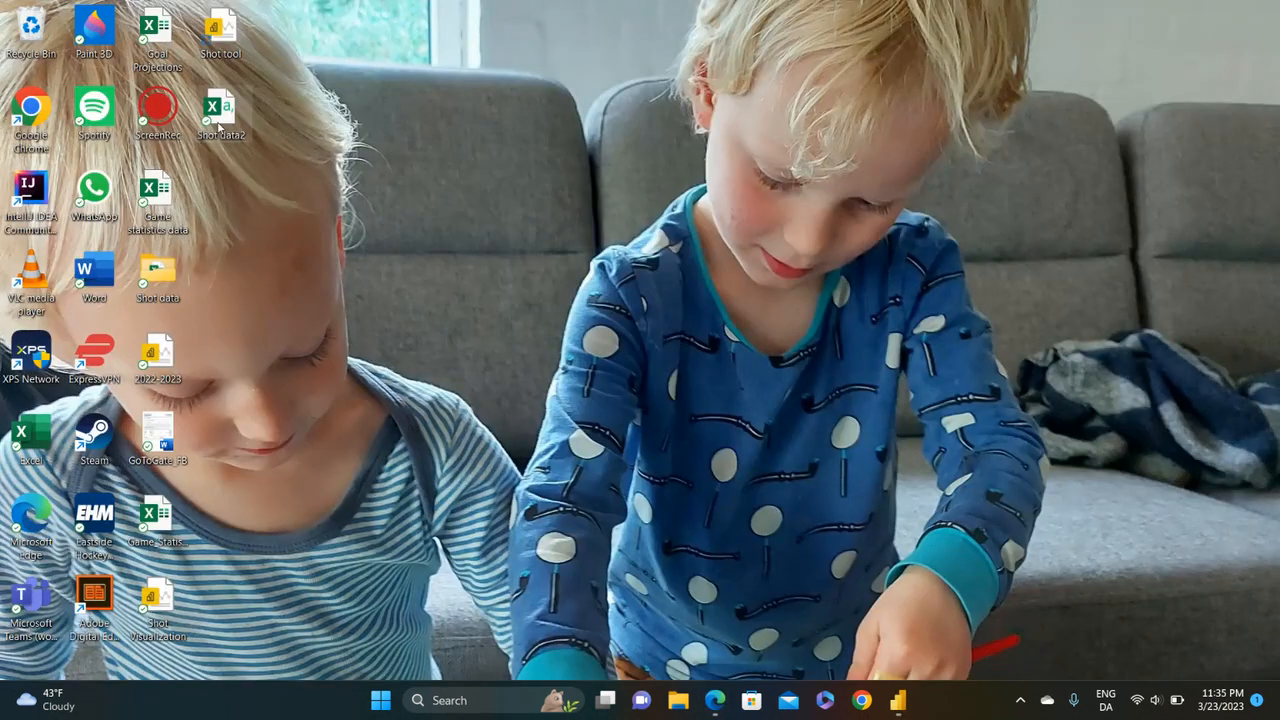
{"action": "double_click", "coordinate": [214, 112]}
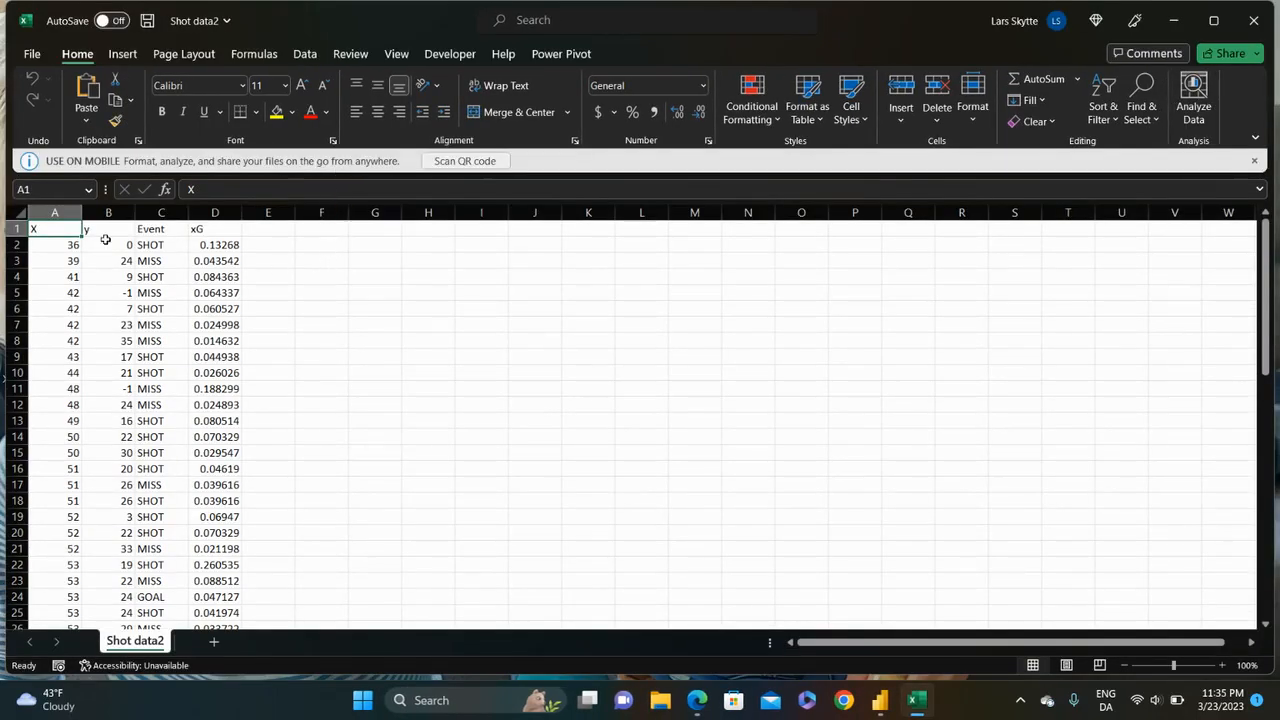
{"action": "left_click_drag", "start_coordinate": [60, 228], "coordinate": [231, 546]}
{"action": "scroll", "coordinate": [335, 494], "scroll_direction": "up", "scroll_amount": 11}
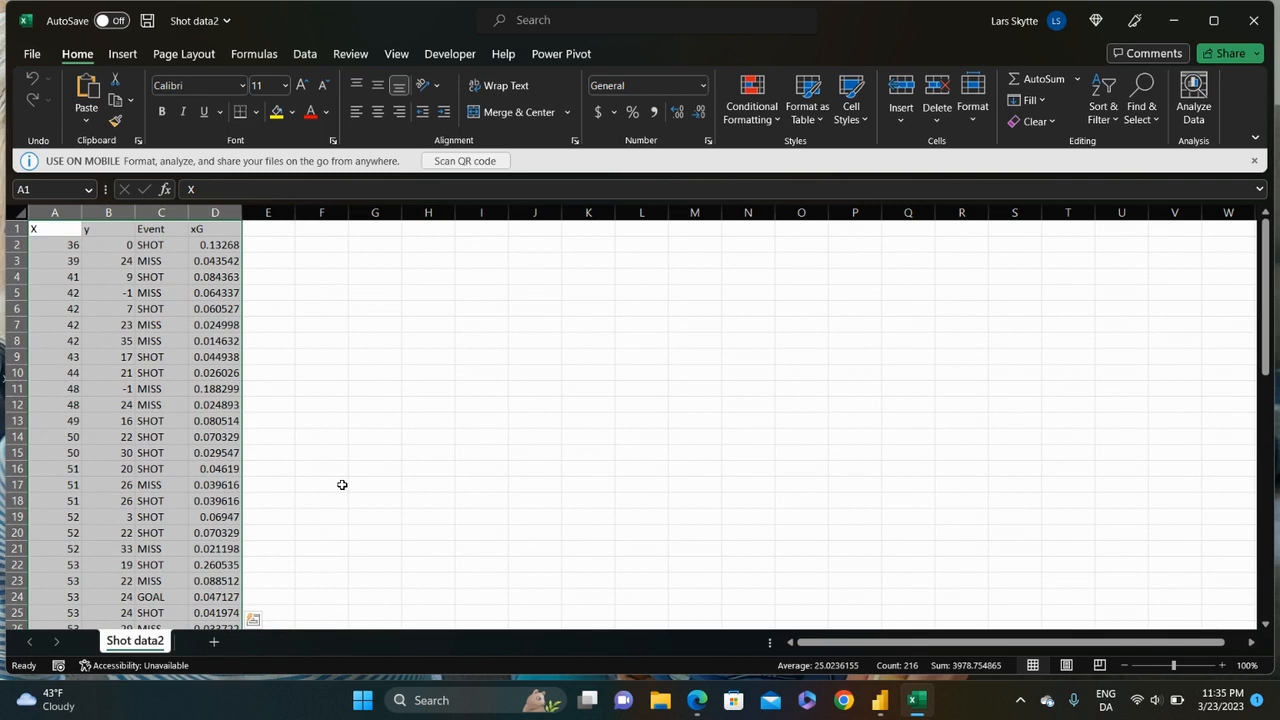
Step: Compare the exported shot rows in Excel with the filtered Power BI Desktop report, and close the workbook
{"action": "left_click", "coordinate": [908, 700]}
{"action": "left_click", "coordinate": [908, 700]}
{"action": "left_click", "coordinate": [880, 701]}
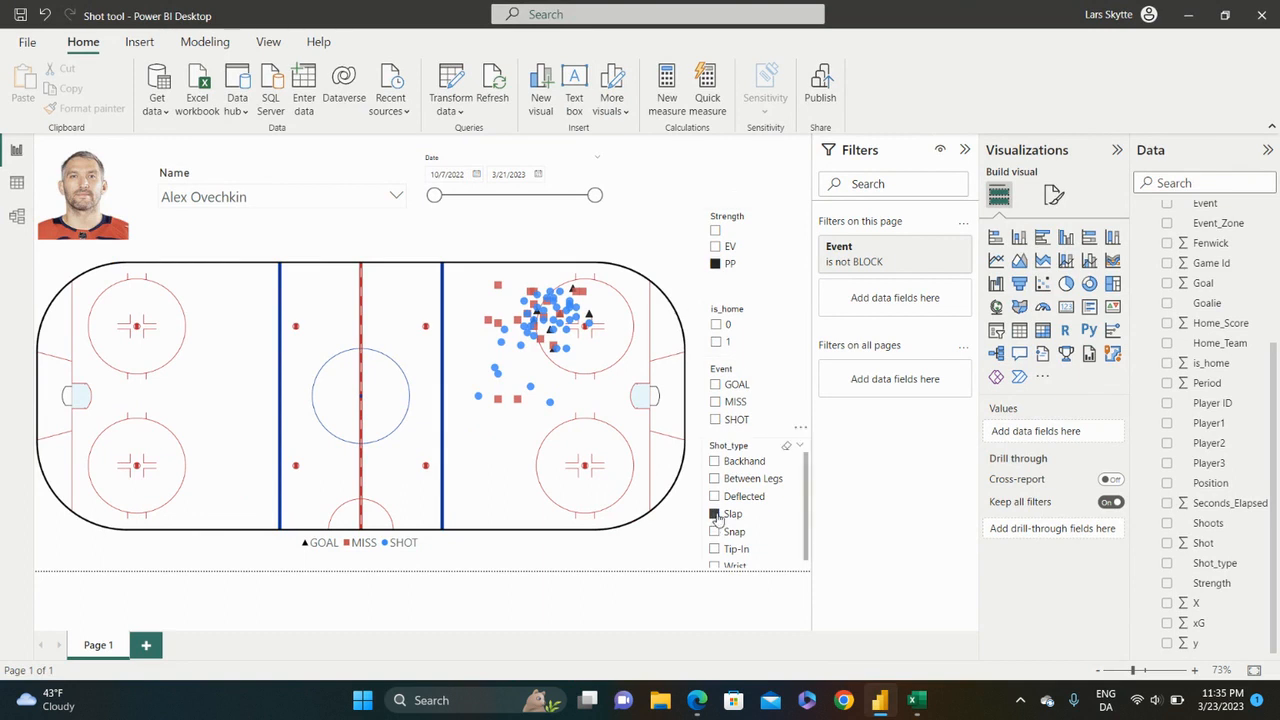
{"action": "left_click", "coordinate": [913, 700]}
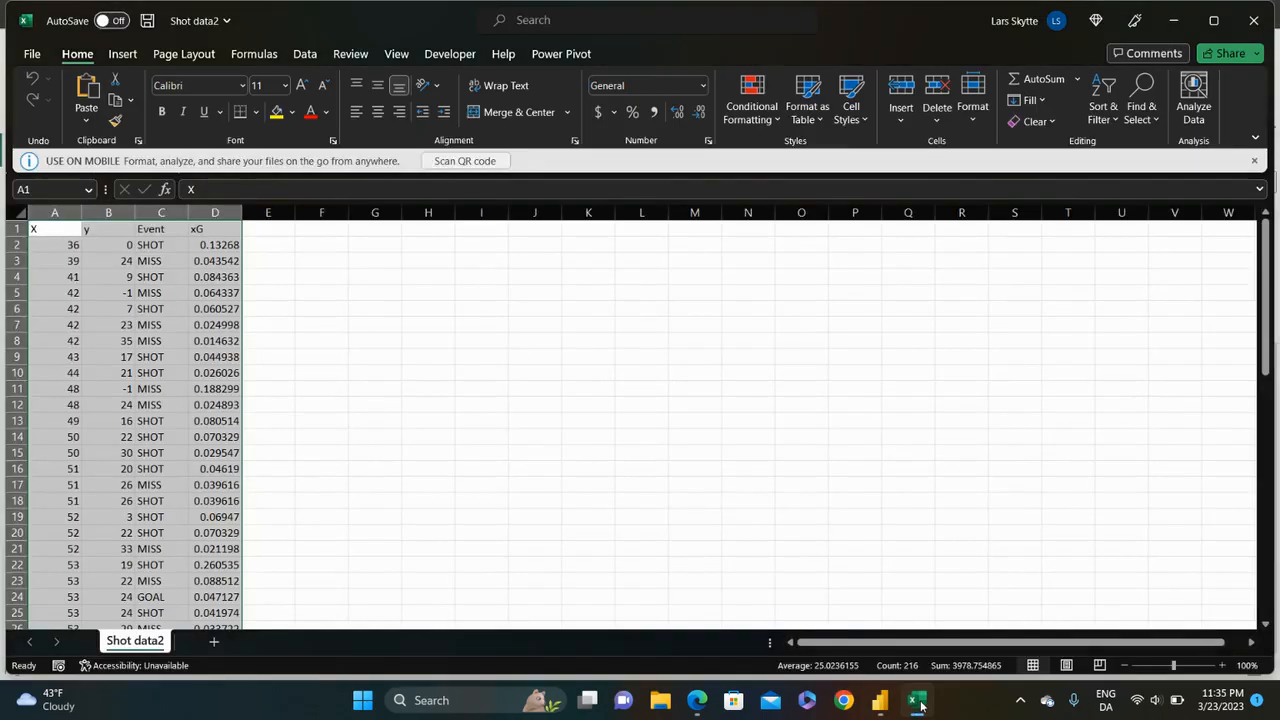
{"action": "left_click", "coordinate": [322, 279]}
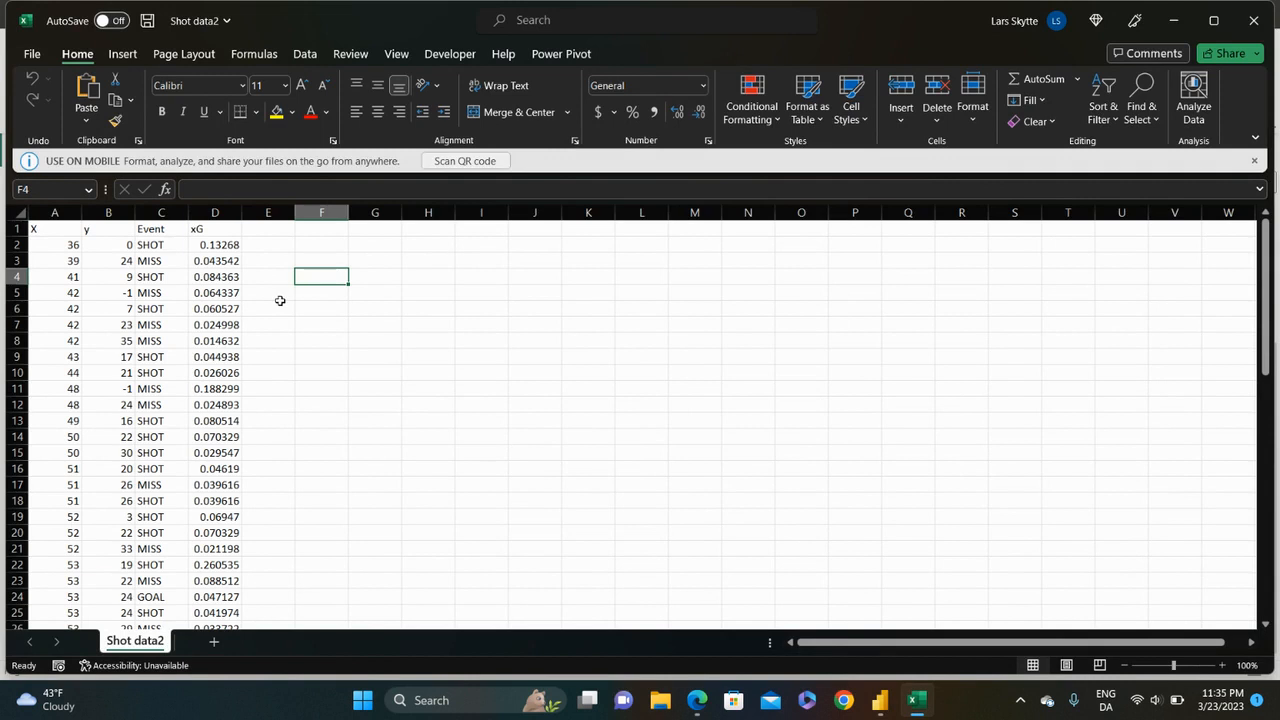
{"action": "scroll", "coordinate": [280, 300], "scroll_direction": "down", "scroll_amount": 17}
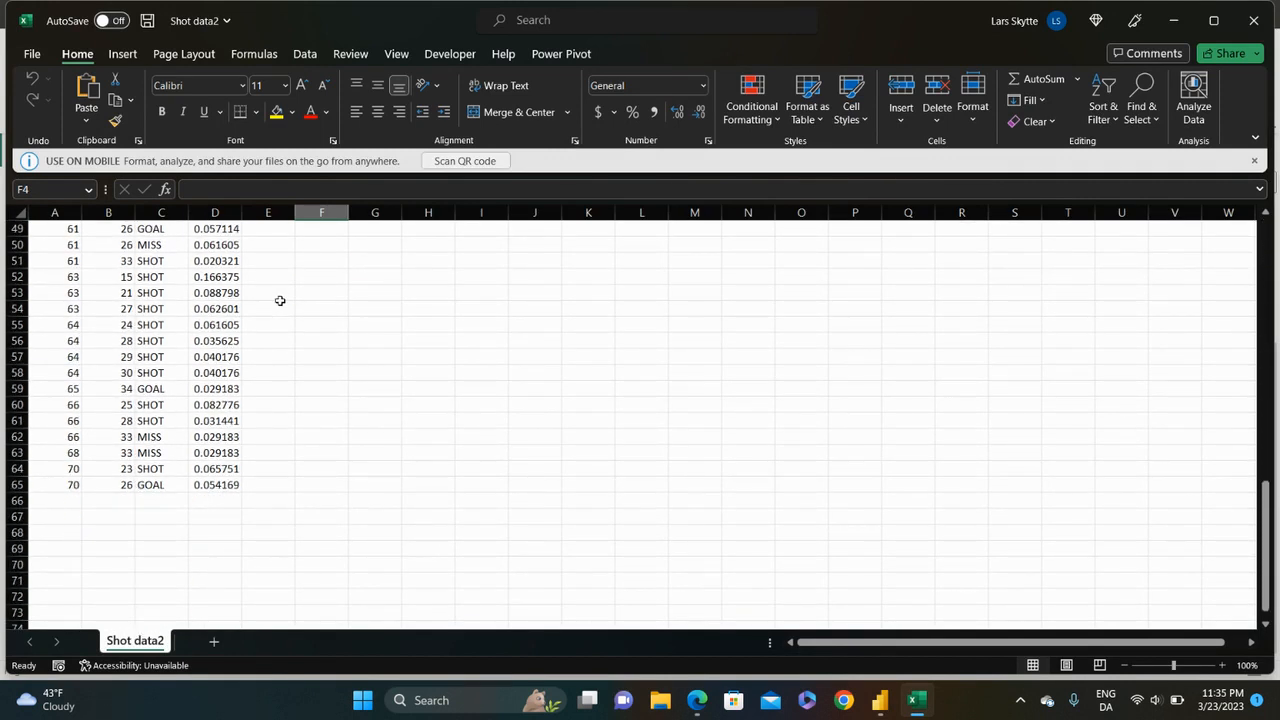
{"action": "scroll", "coordinate": [280, 300], "scroll_direction": "up", "scroll_amount": 17}
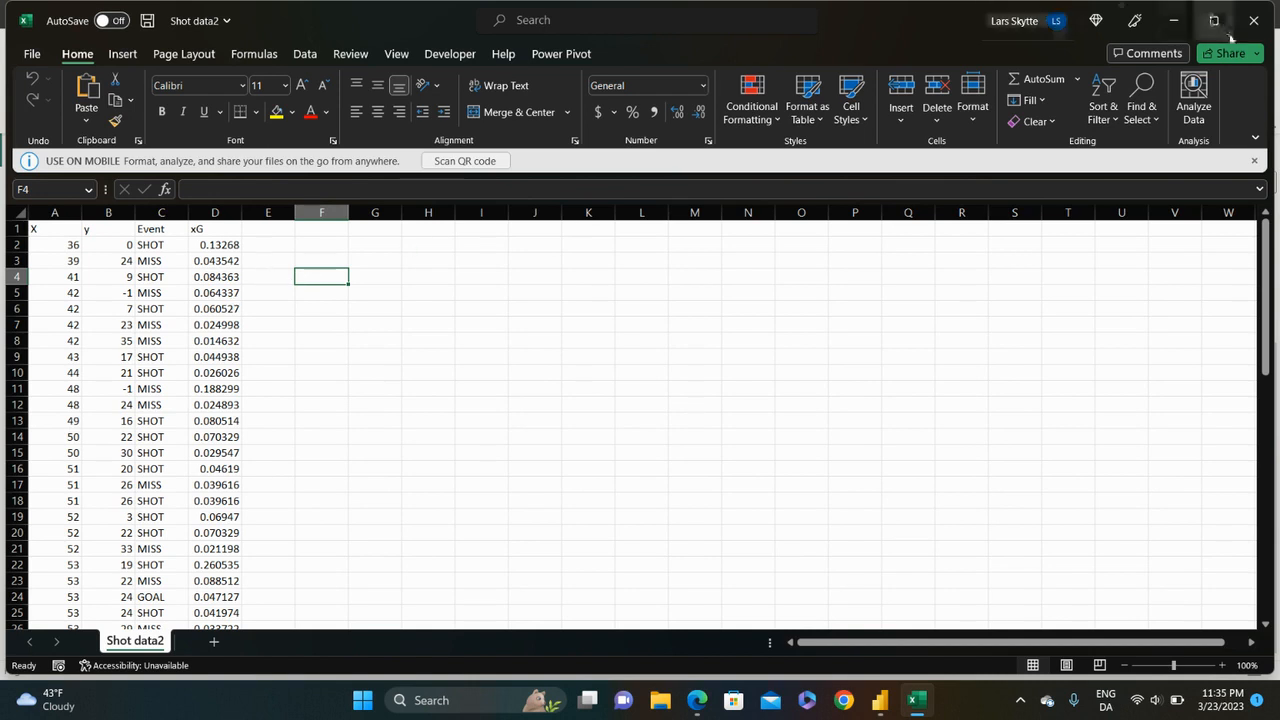
{"action": "left_click", "coordinate": [1253, 20]}
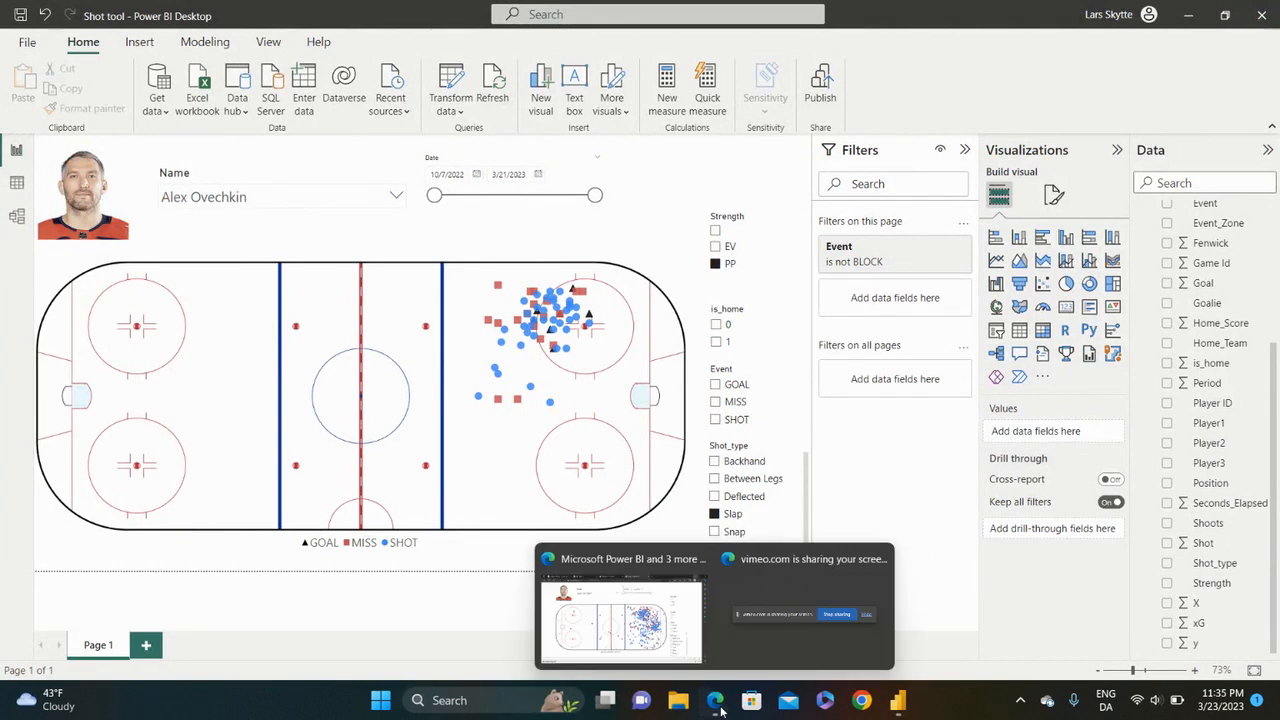
Step: Return to the public report in Microsoft Edge and highlight its full web address
{"action": "left_click", "coordinate": [652, 575]}
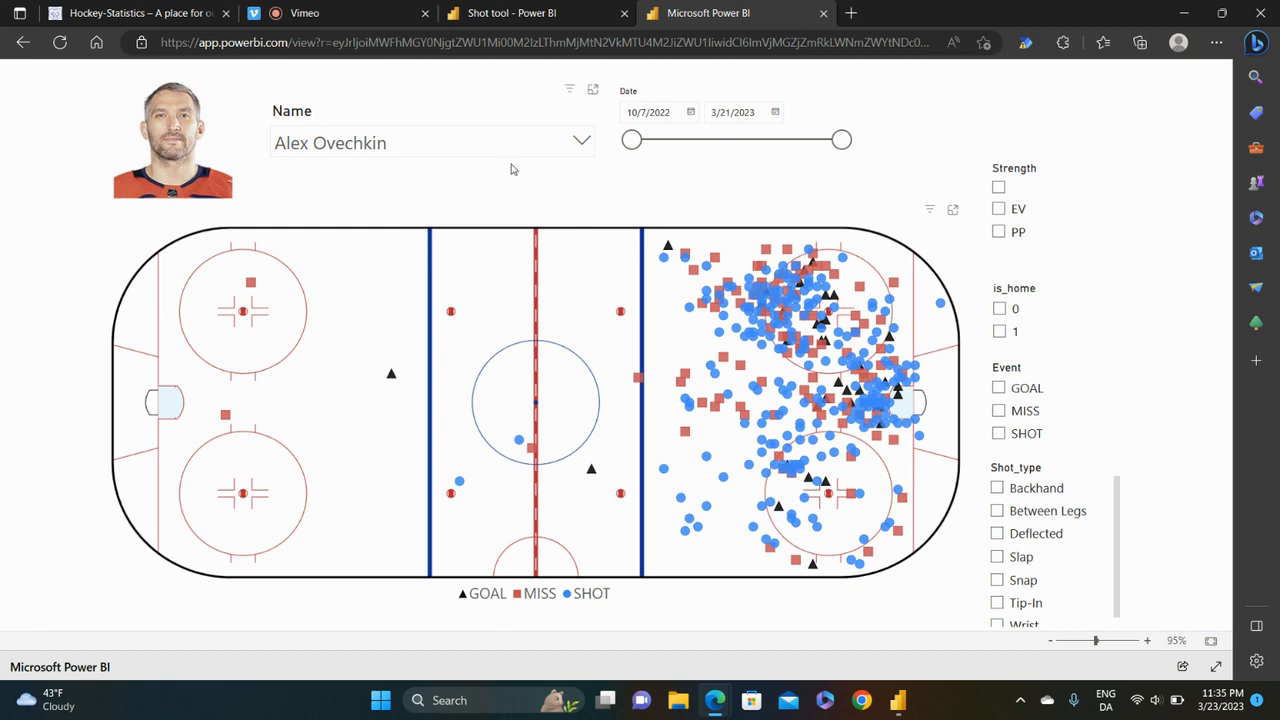
{"action": "left_click", "coordinate": [693, 45]}
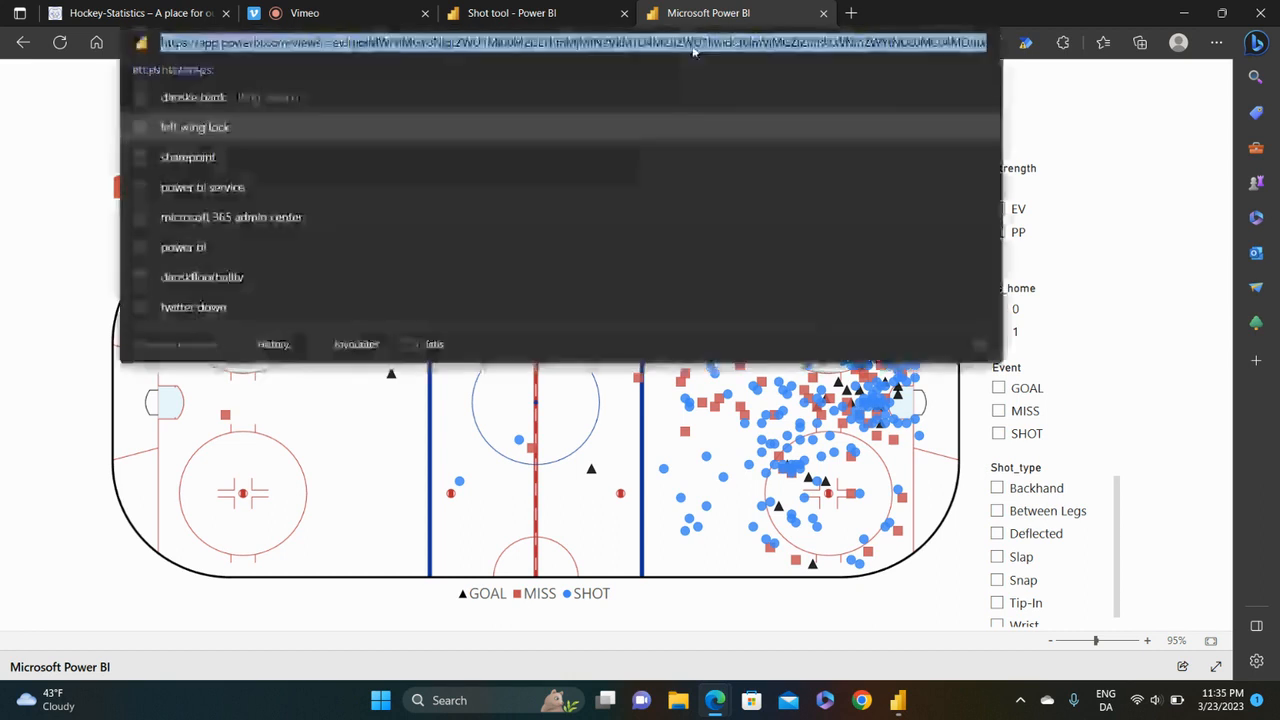
{"action": "left_click", "coordinate": [1120, 118]}
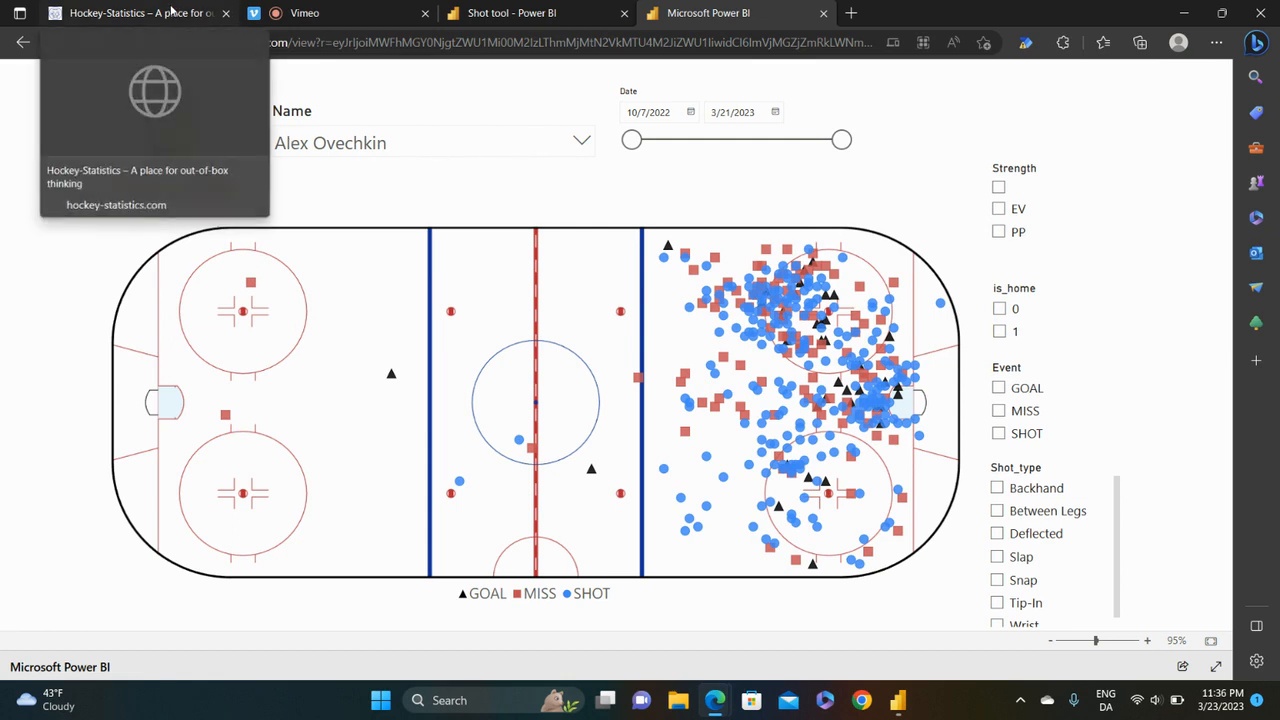
Step: Switch to the Hockey-Statistics site and look through its home page down to the Creating a Shot Visualization Tool post
{"action": "left_click", "coordinate": [172, 13]}
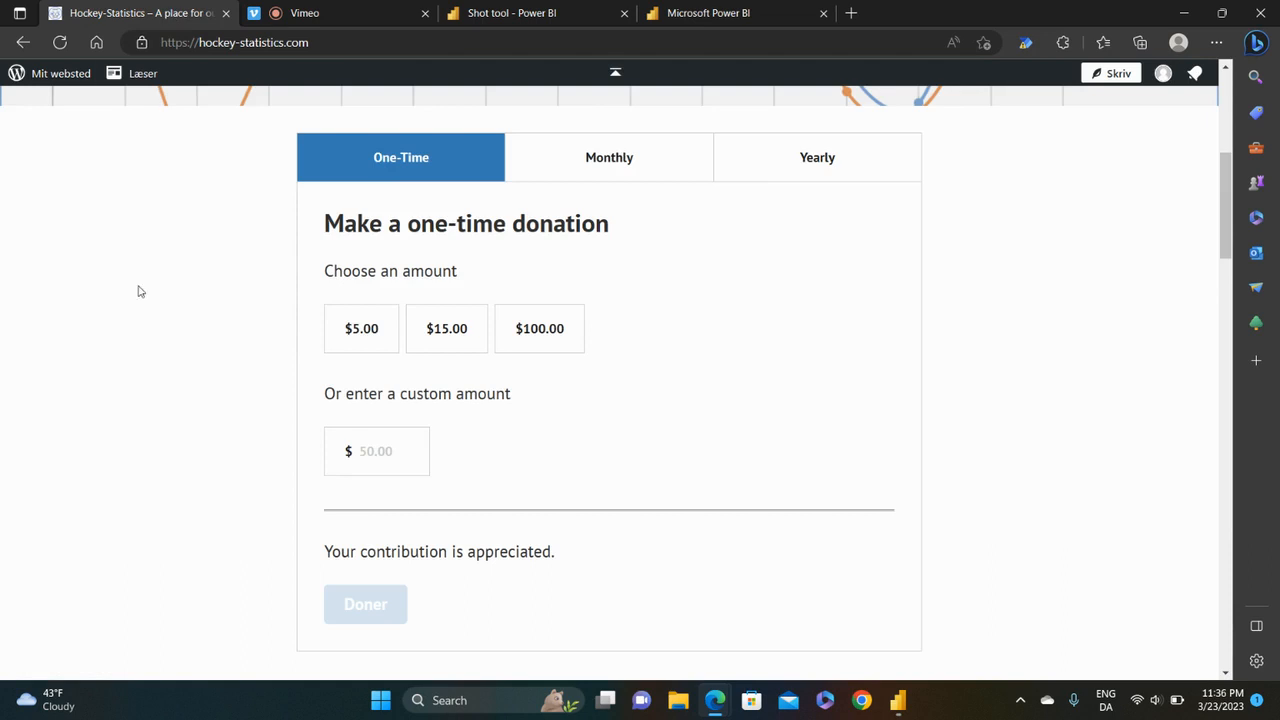
{"action": "scroll", "coordinate": [140, 329], "scroll_direction": "up", "scroll_amount": 5}
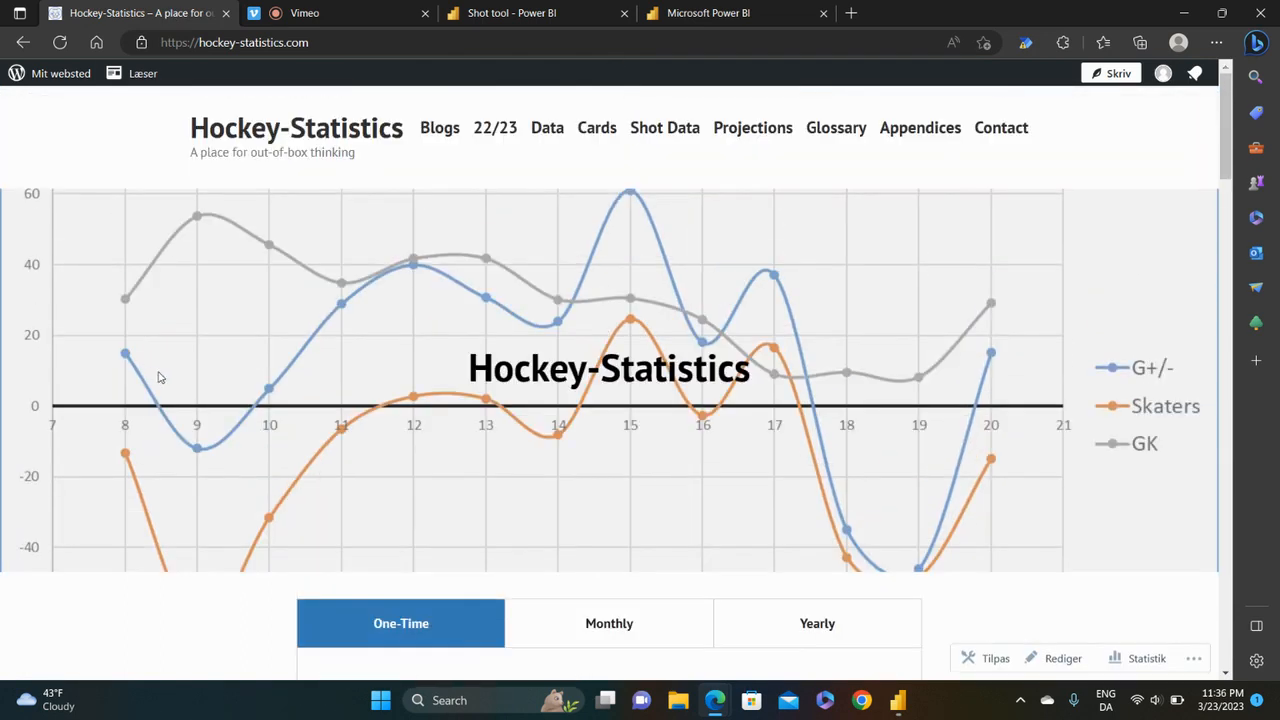
{"action": "scroll", "coordinate": [226, 357], "scroll_direction": "down", "scroll_amount": 5}
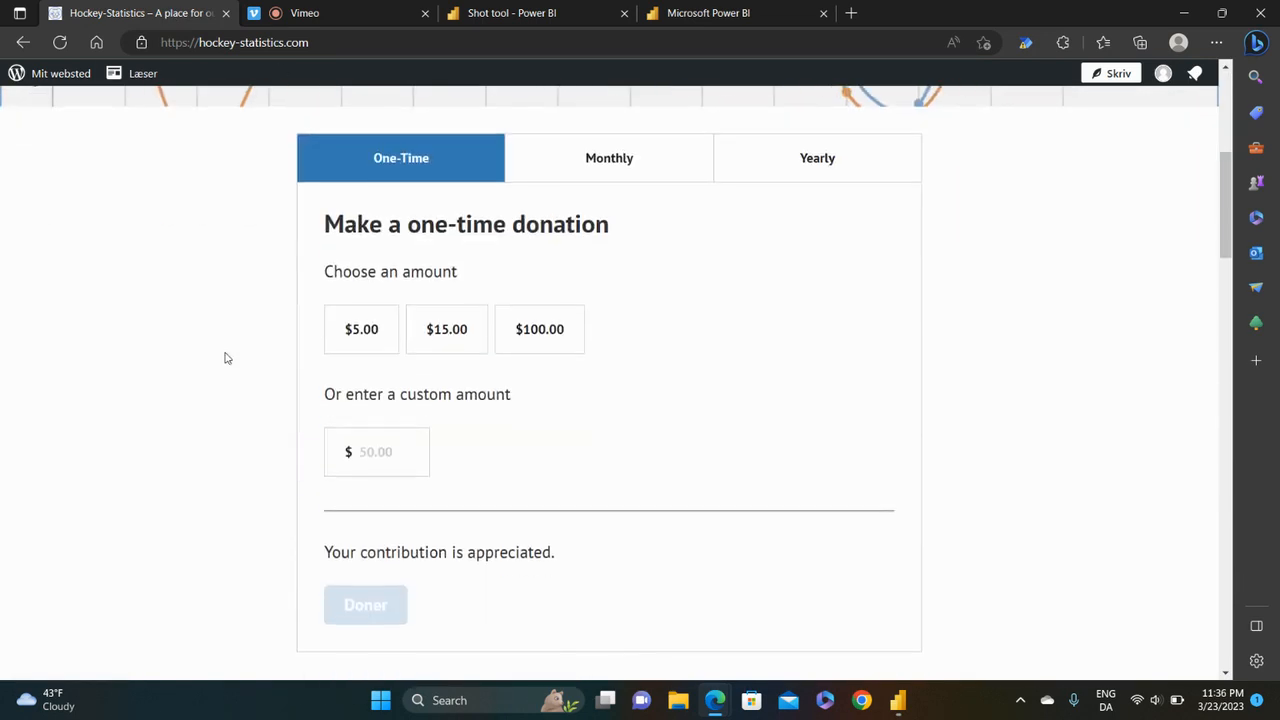
{"action": "scroll", "coordinate": [226, 358], "scroll_direction": "down", "scroll_amount": 9}
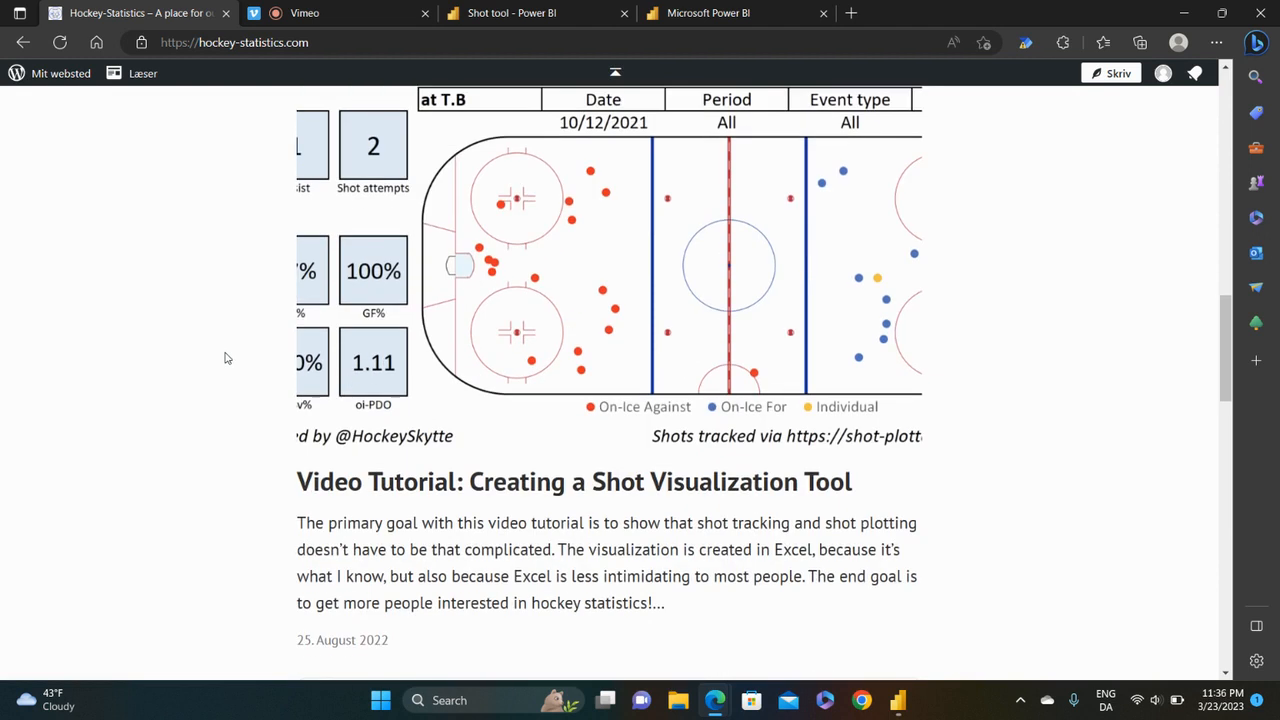